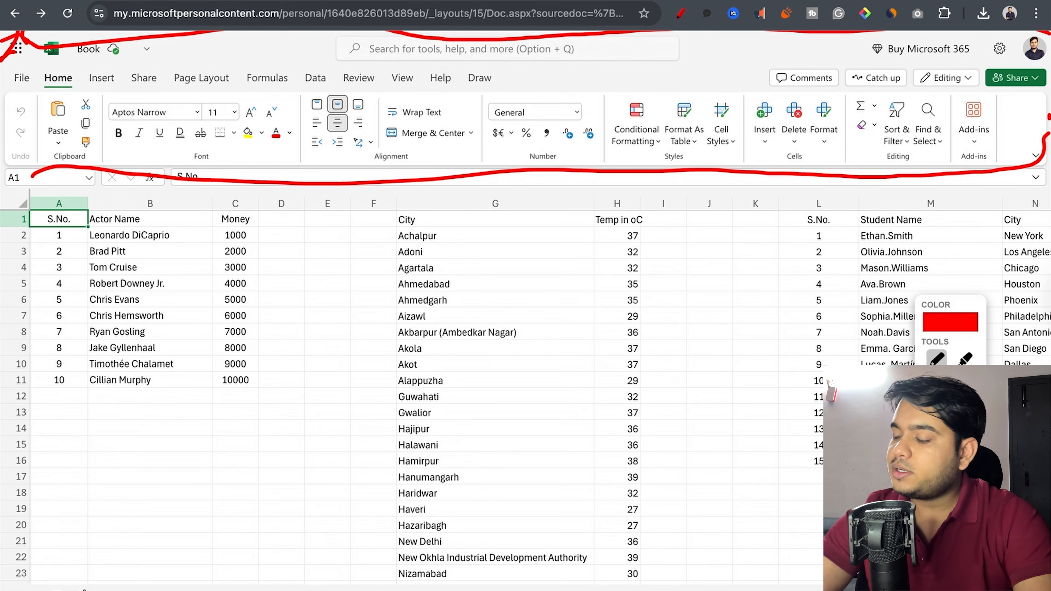
{"action": "mouse_move", "coordinate": [33, 174]}
{"action": "left_mouse_down"}
{"action": "mouse_move", "coordinate": [15, 163]}
{"action": "mouse_move", "coordinate": [0, 81]}
{"action": "left_mouse_up"}
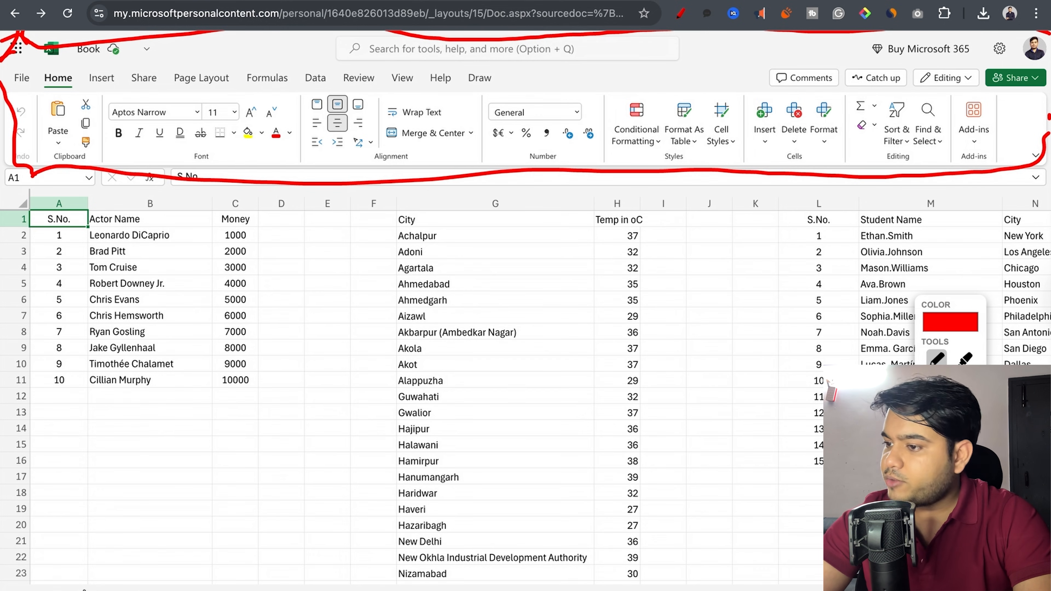
{"action": "left_click_drag", "start_coordinate": [9, 55], "coordinate": [4, 111]}
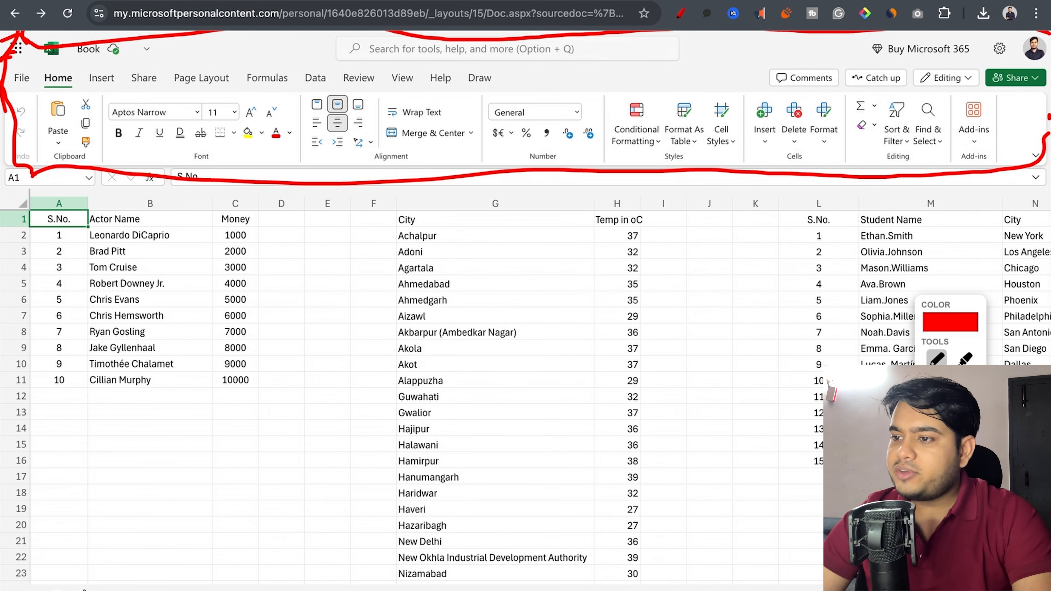
{"action": "mouse_move", "coordinate": [1019, 60]}
{"action": "left_mouse_down"}
{"action": "mouse_move", "coordinate": [1047, 106]}
{"action": "mouse_move", "coordinate": [1033, 58]}
{"action": "left_mouse_up"}
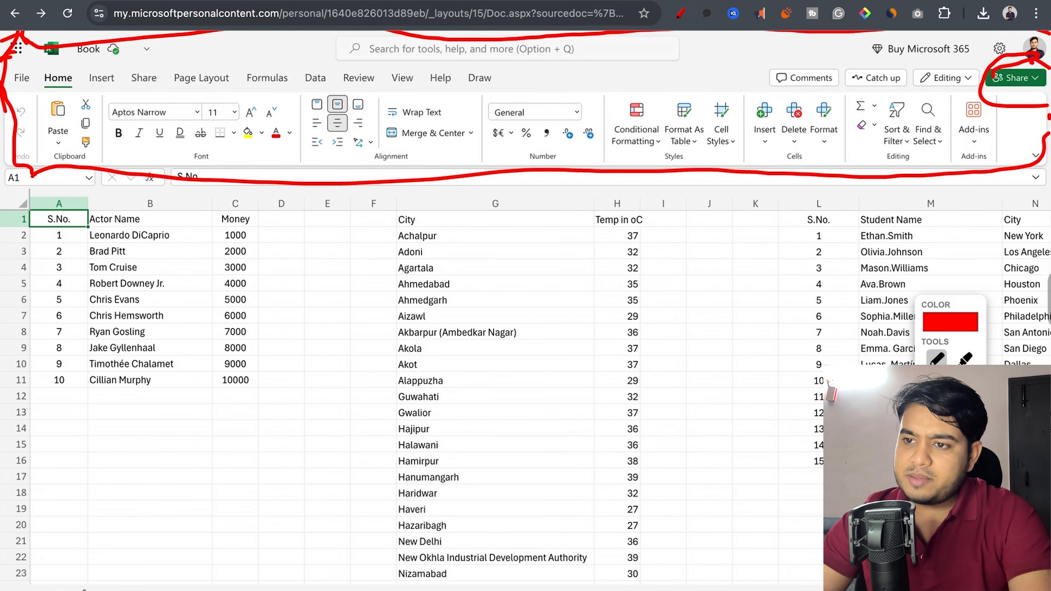
Switch to the untitled Google Sheets spreadsheet and open its quick sharing options
{"action": "mouse_move", "coordinate": [679, 0]}
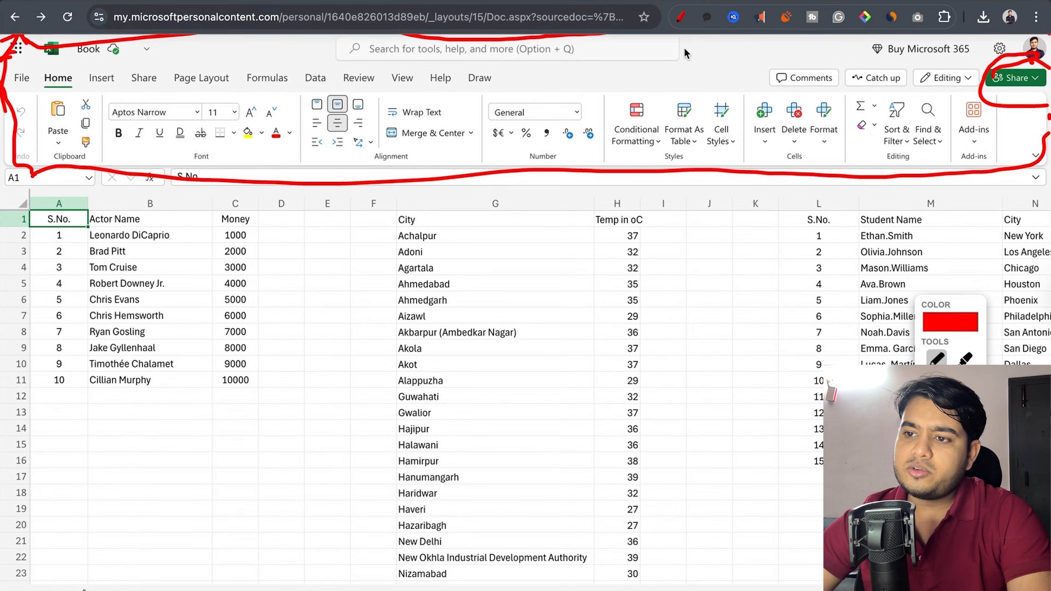
{"action": "left_click", "coordinate": [678, 3]}
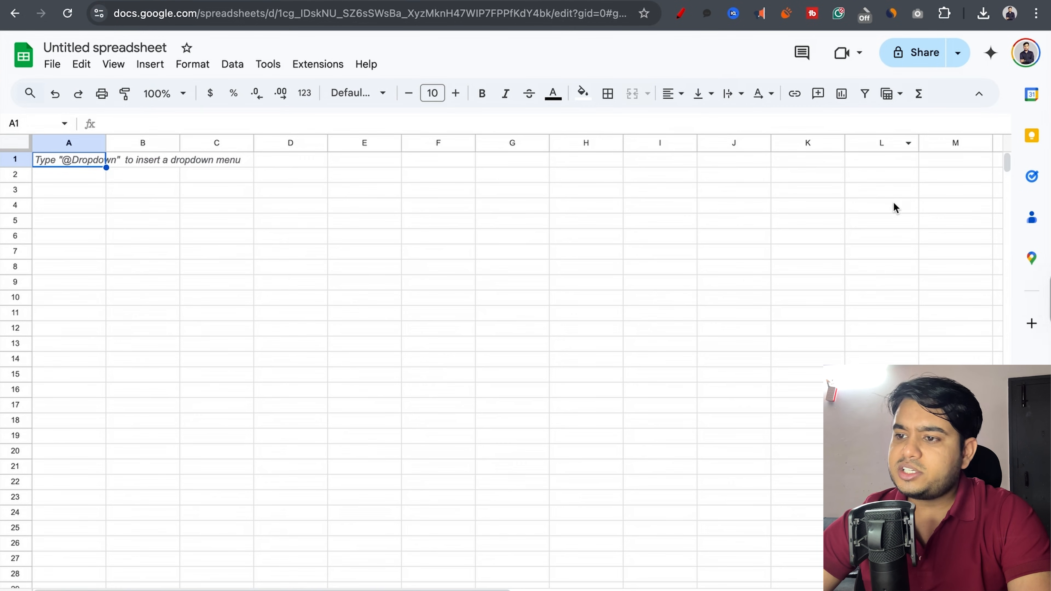
{"action": "left_click", "coordinate": [959, 52]}
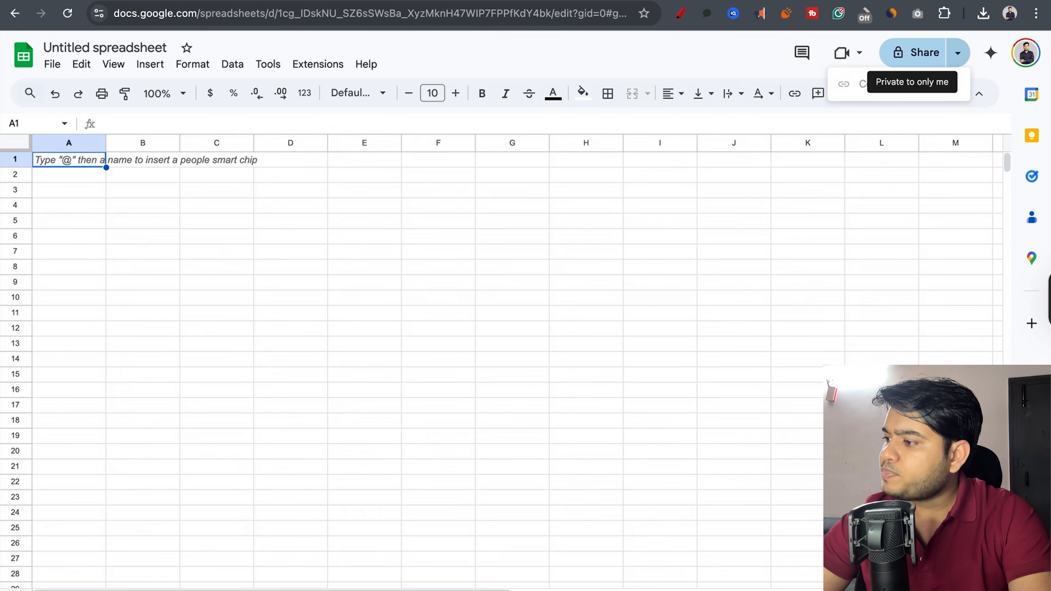
{"action": "left_click_drag", "start_coordinate": [438, 297], "coordinate": [438, 313]}
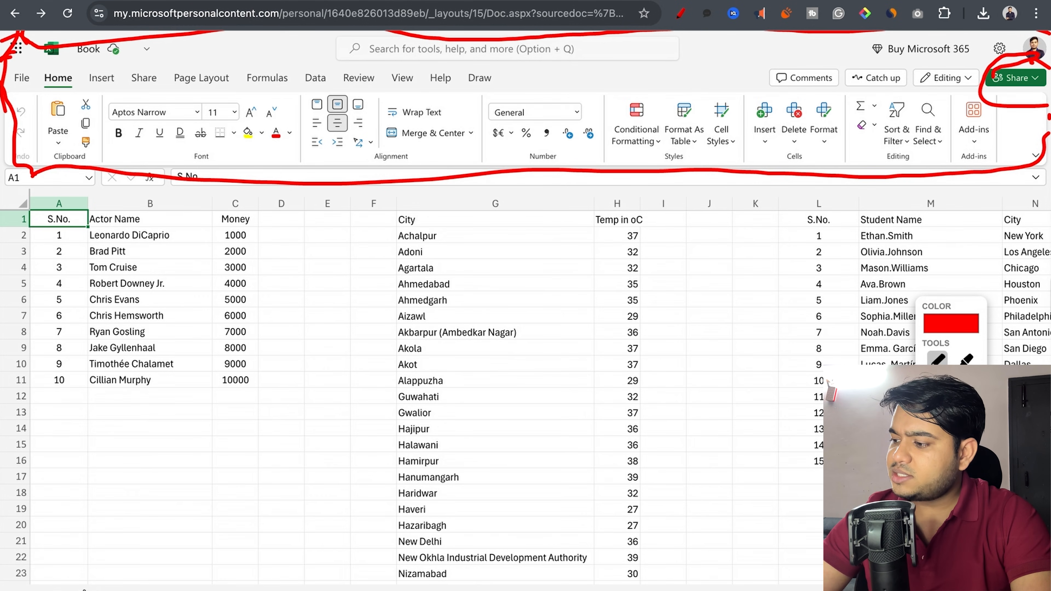
{"action": "left_click", "coordinate": [952, 538]}
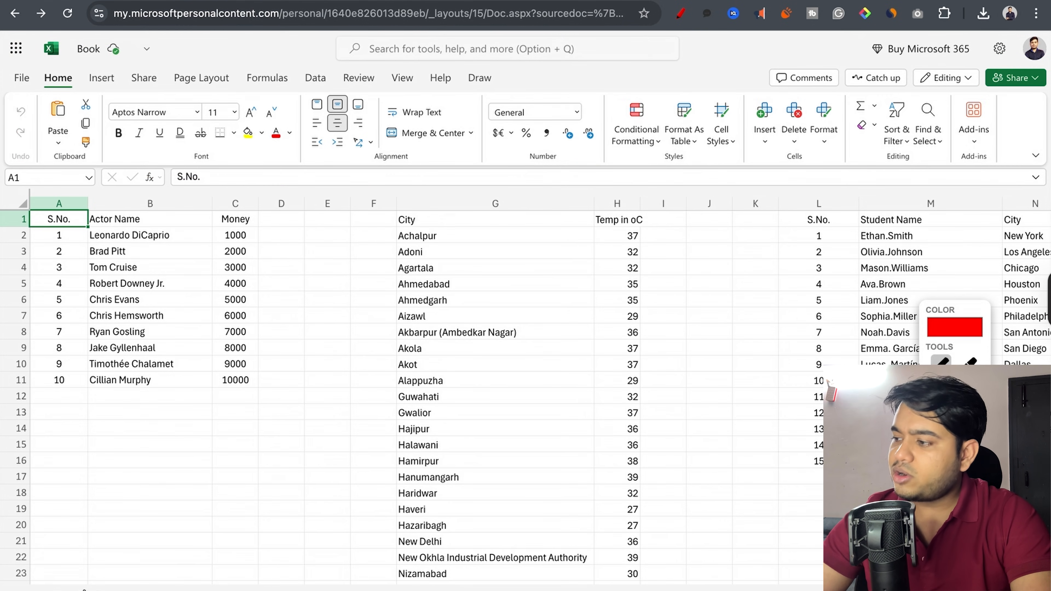
{"action": "mouse_move", "coordinate": [1043, 79]}
{"action": "left_mouse_down"}
{"action": "mouse_move", "coordinate": [968, 129]}
{"action": "mouse_move", "coordinate": [1037, 48]}
{"action": "left_mouse_up"}
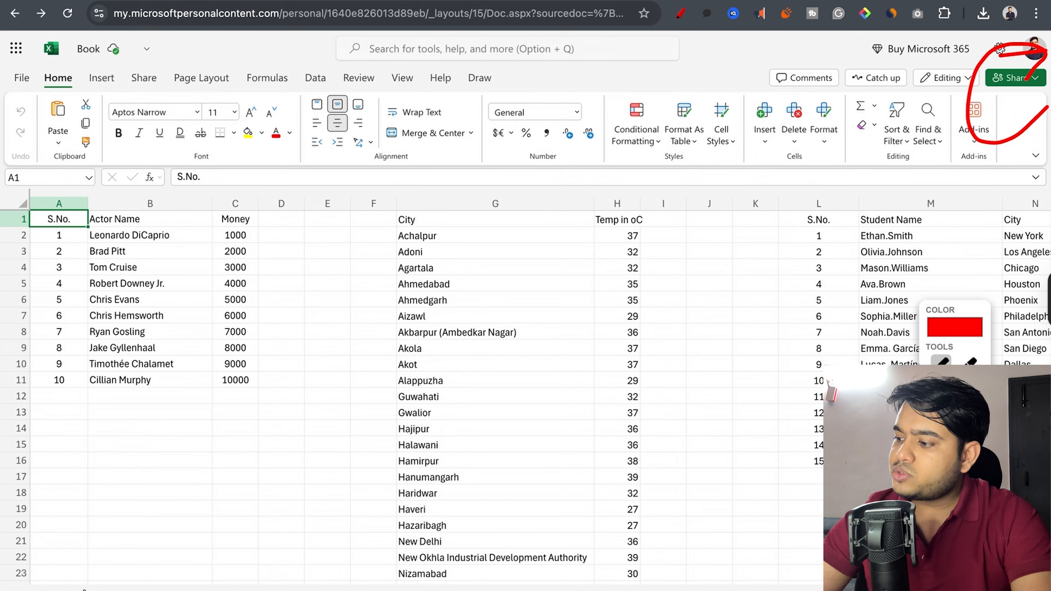
{"action": "left_click", "coordinate": [952, 538]}
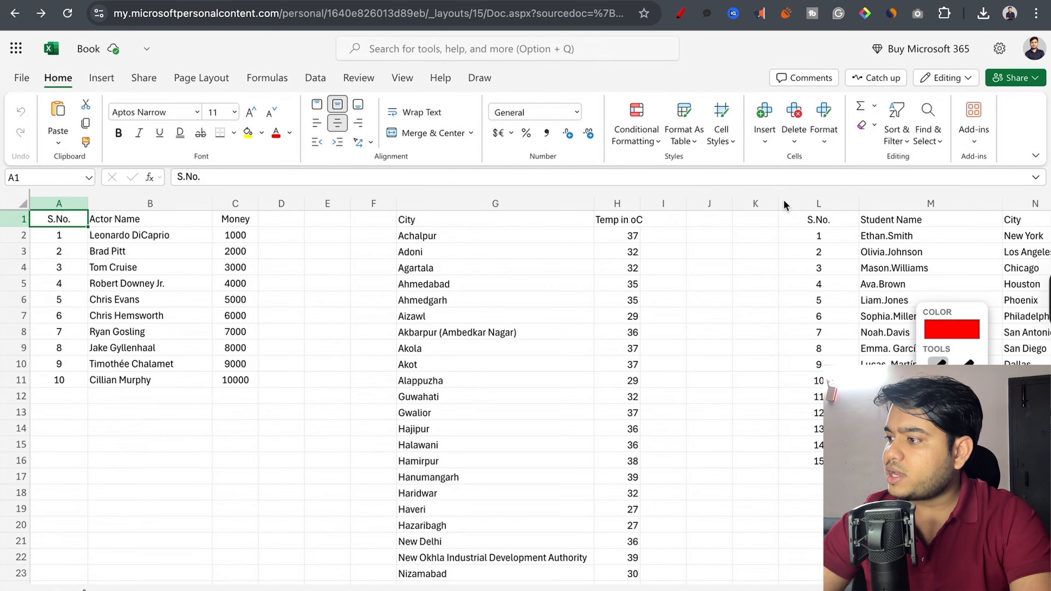
{"action": "mouse_move", "coordinate": [976, 38]}
{"action": "left_mouse_down"}
{"action": "mouse_move", "coordinate": [842, 40]}
{"action": "mouse_move", "coordinate": [998, 49]}
{"action": "mouse_move", "coordinate": [902, 31]}
{"action": "left_mouse_up"}
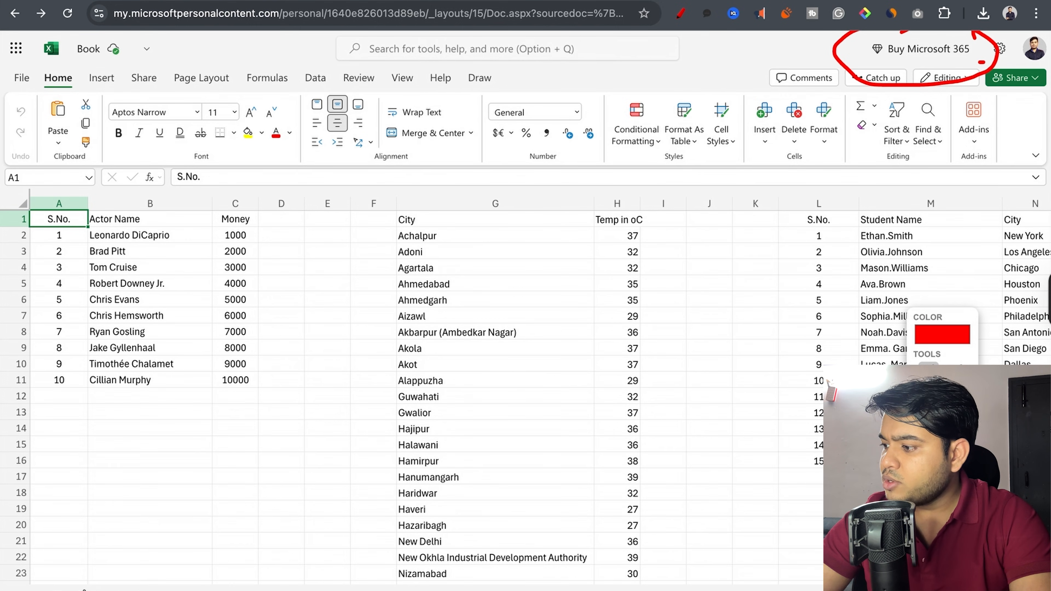
{"action": "left_click", "coordinate": [937, 493]}
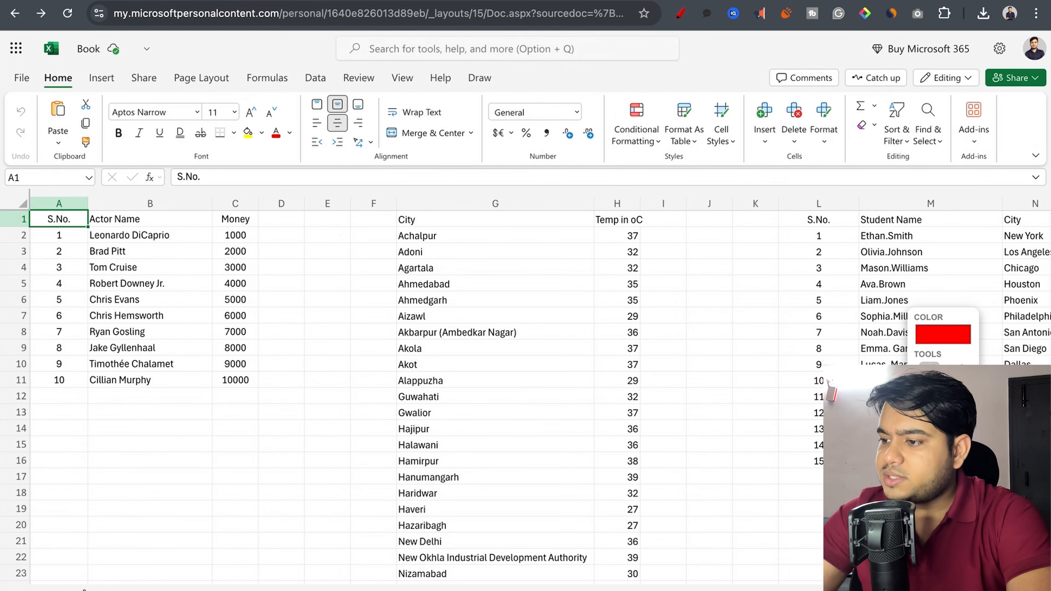
{"action": "mouse_move", "coordinate": [110, 88]}
{"action": "left_mouse_down"}
{"action": "mouse_move", "coordinate": [91, 84]}
{"action": "mouse_move", "coordinate": [29, 112]}
{"action": "mouse_move", "coordinate": [58, 183]}
{"action": "mouse_move", "coordinate": [111, 131]}
{"action": "mouse_move", "coordinate": [110, 88]}
{"action": "mouse_move", "coordinate": [53, 62]}
{"action": "mouse_move", "coordinate": [75, 85]}
{"action": "mouse_move", "coordinate": [56, 63]}
{"action": "left_mouse_up"}
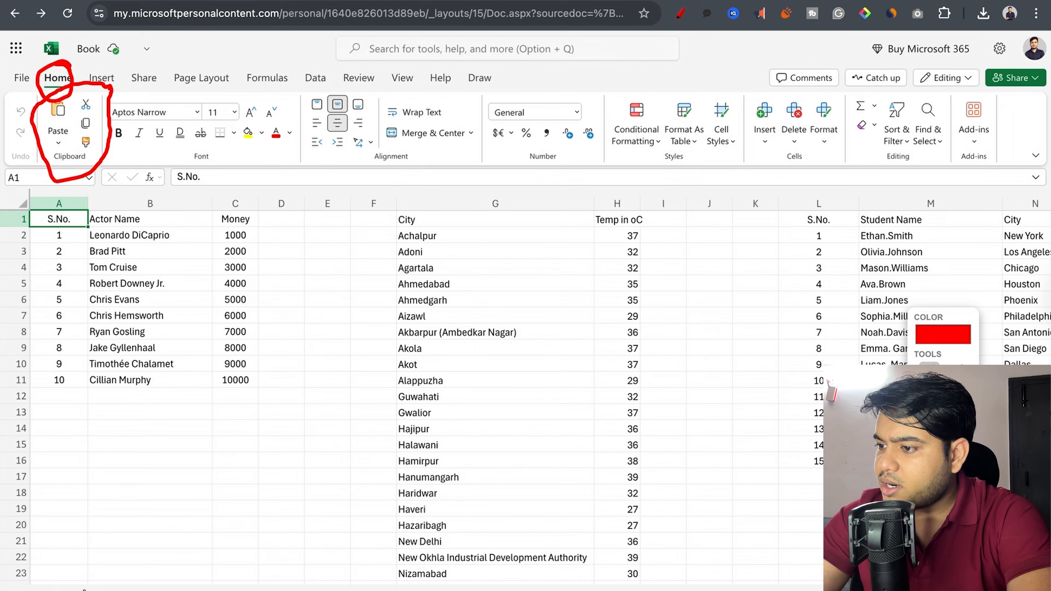
With cell F11 selected, view the available Paste Special options and close them without pasting
{"action": "left_click", "coordinate": [361, 381]}
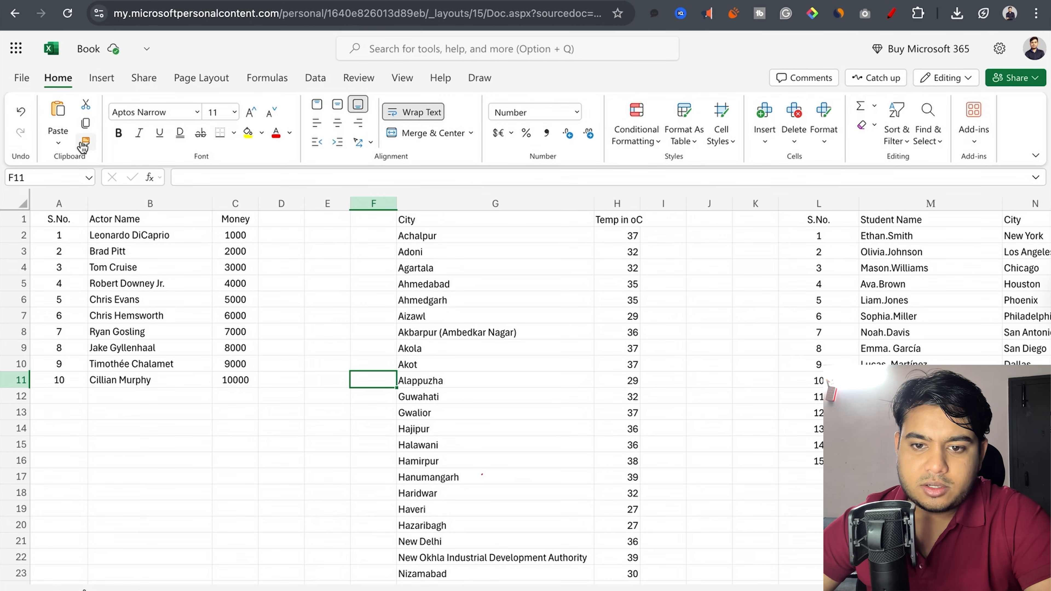
{"action": "left_click", "coordinate": [58, 143]}
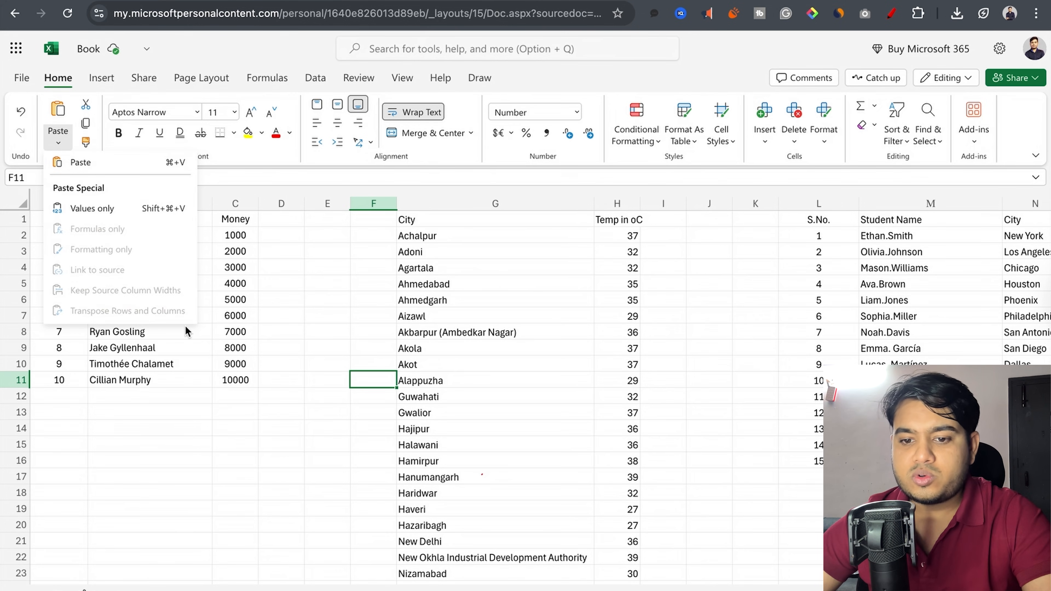
{"action": "key", "text": "Escape"}
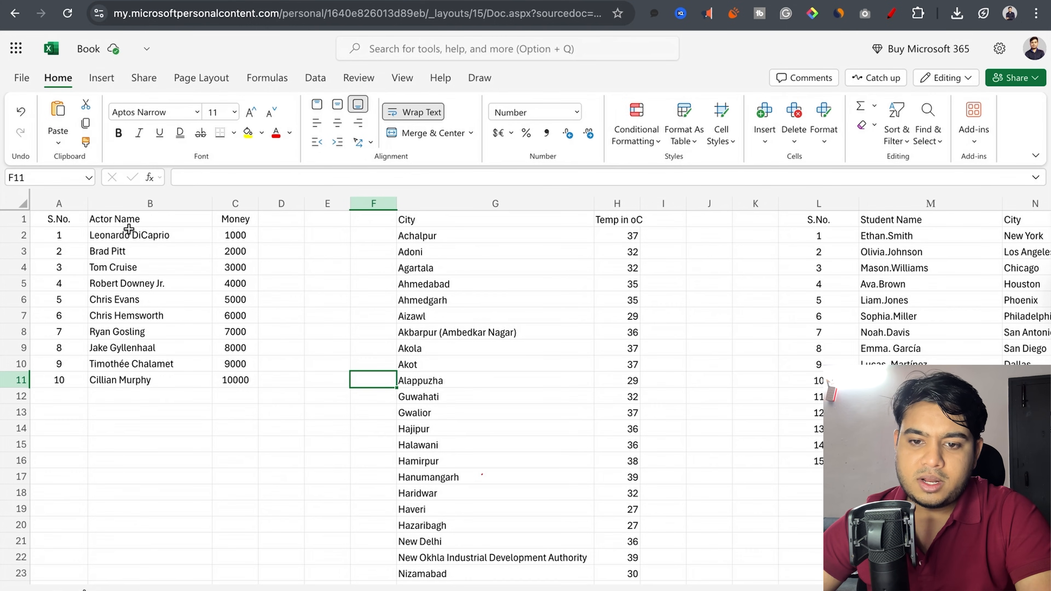
Copy the actor table A1:C11 and paste it starting at A14, allowing clipboard access for the site
{"action": "left_click_drag", "start_coordinate": [63, 219], "coordinate": [256, 372]}
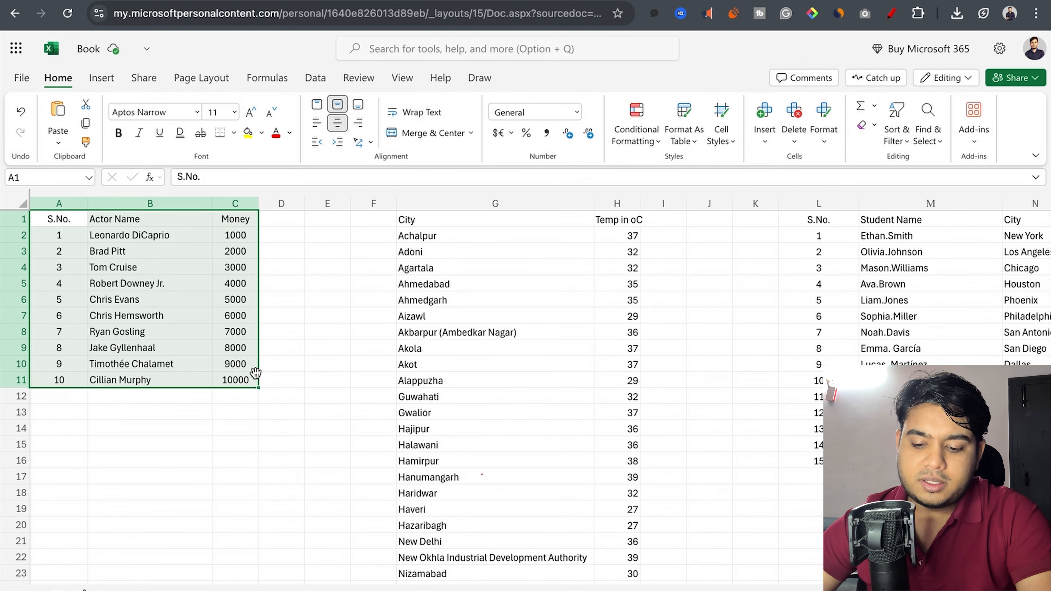
{"action": "key", "text": "super+c"}
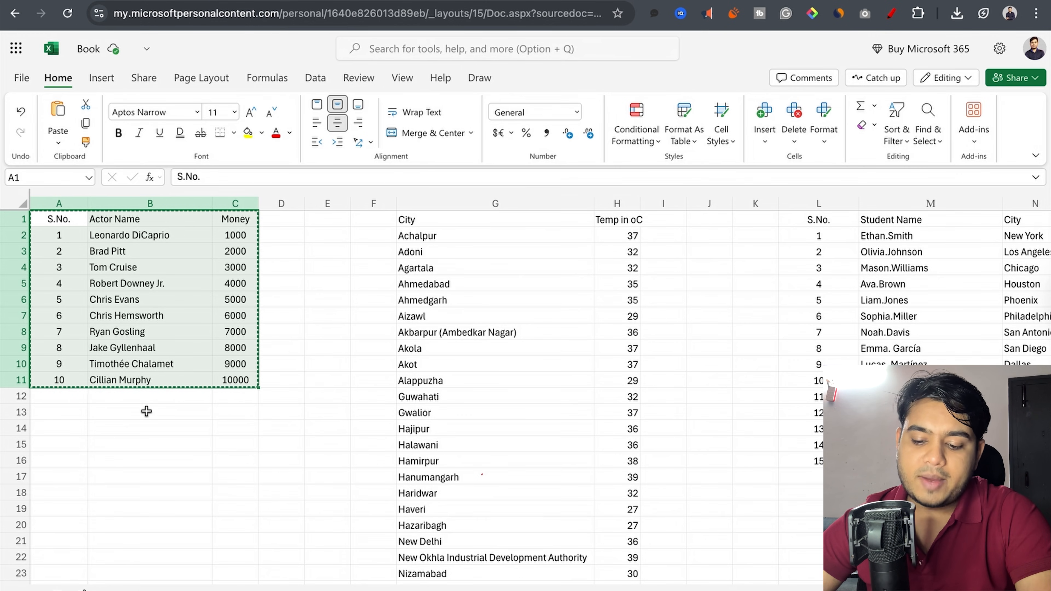
{"action": "left_click", "coordinate": [64, 432]}
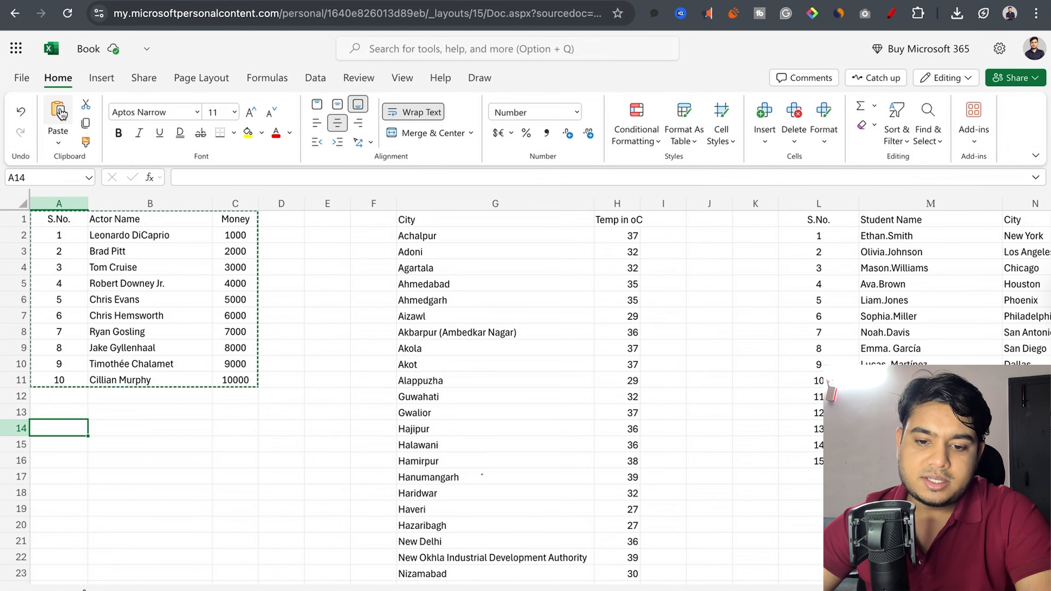
{"action": "left_click", "coordinate": [61, 111]}
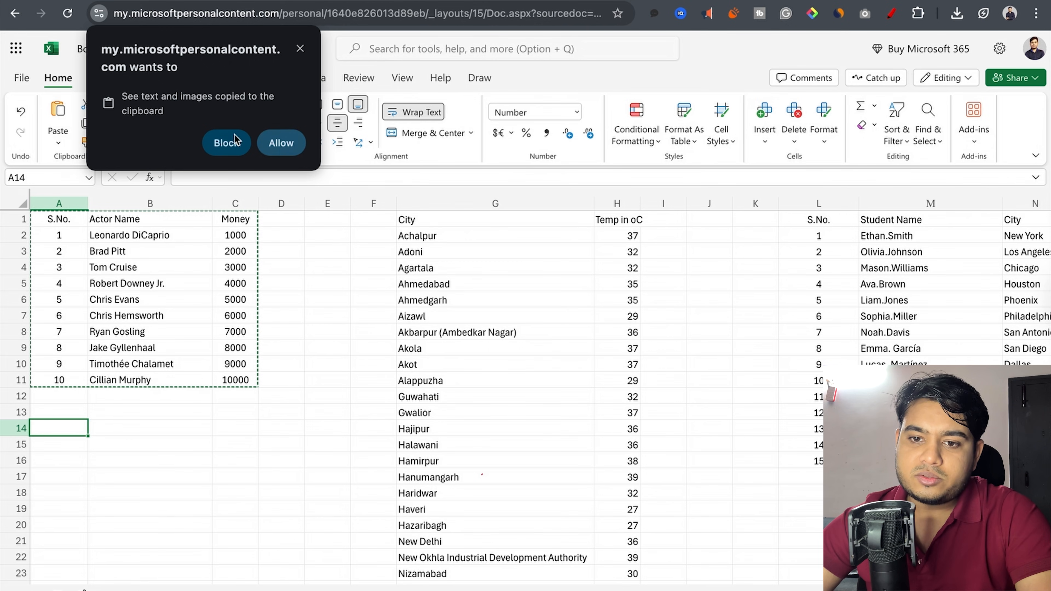
{"action": "left_click", "coordinate": [281, 143]}
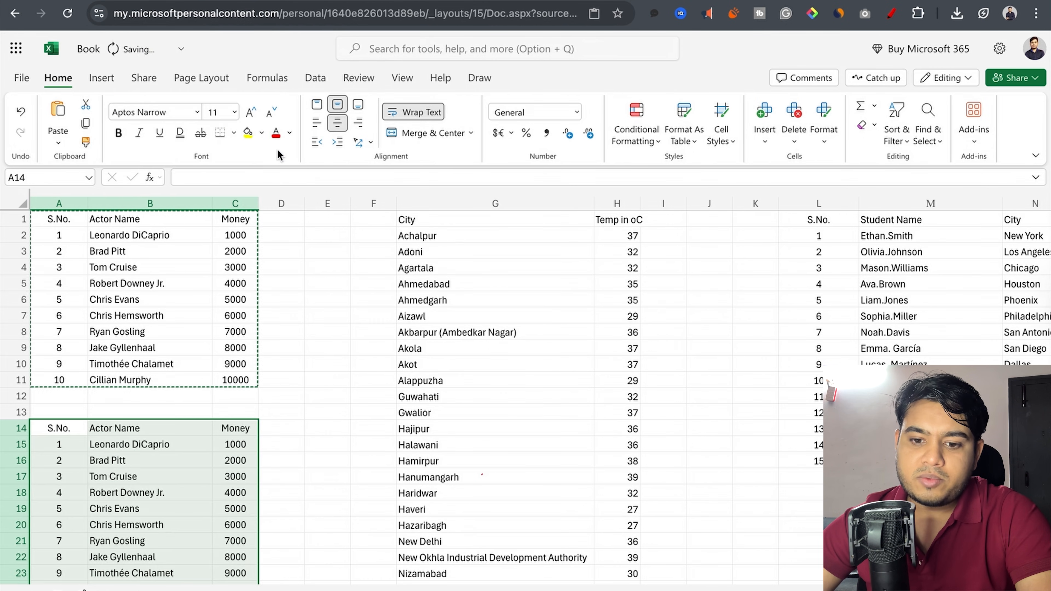
Clear the duplicate actor table starting at A14 and deselect the emptied range
{"action": "scroll", "coordinate": [238, 380], "scroll_direction": "down", "scroll_amount": 3}
{"action": "scroll", "coordinate": [238, 380], "scroll_direction": "up", "scroll_amount": 3}
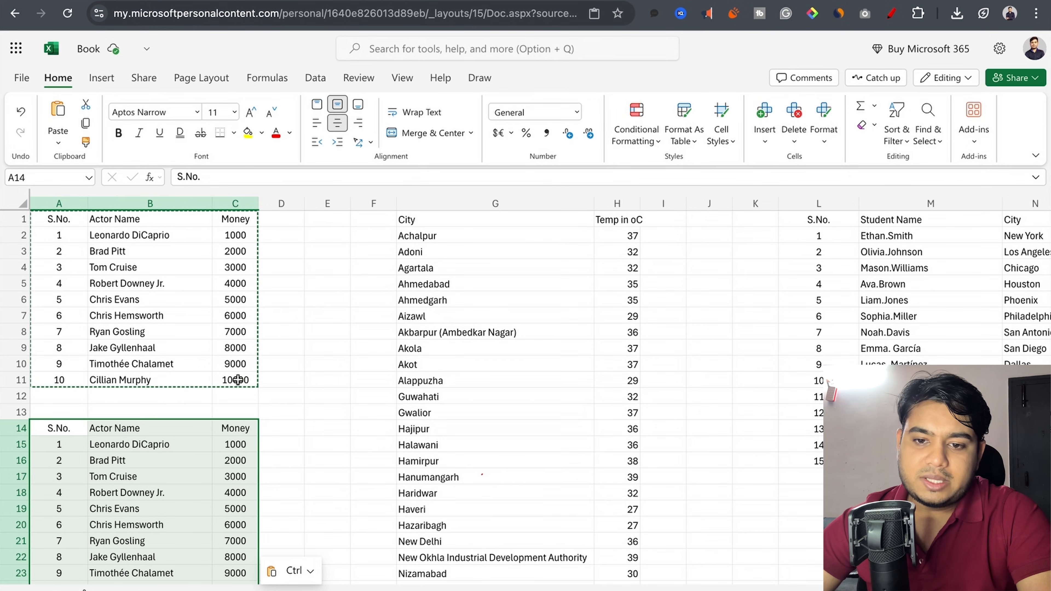
{"action": "key", "text": "Delete"}
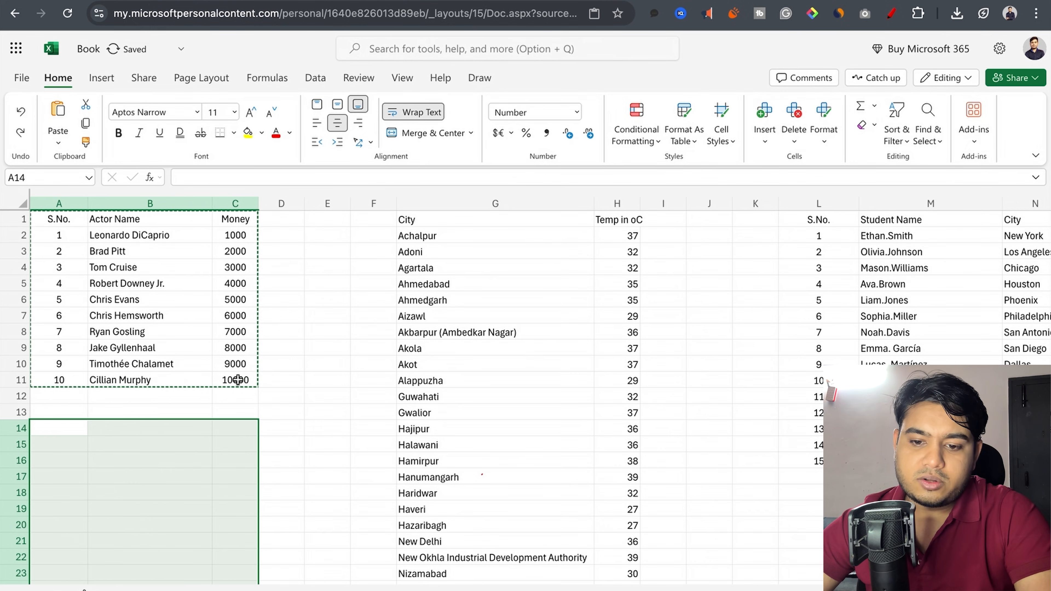
{"action": "left_click", "coordinate": [246, 413]}
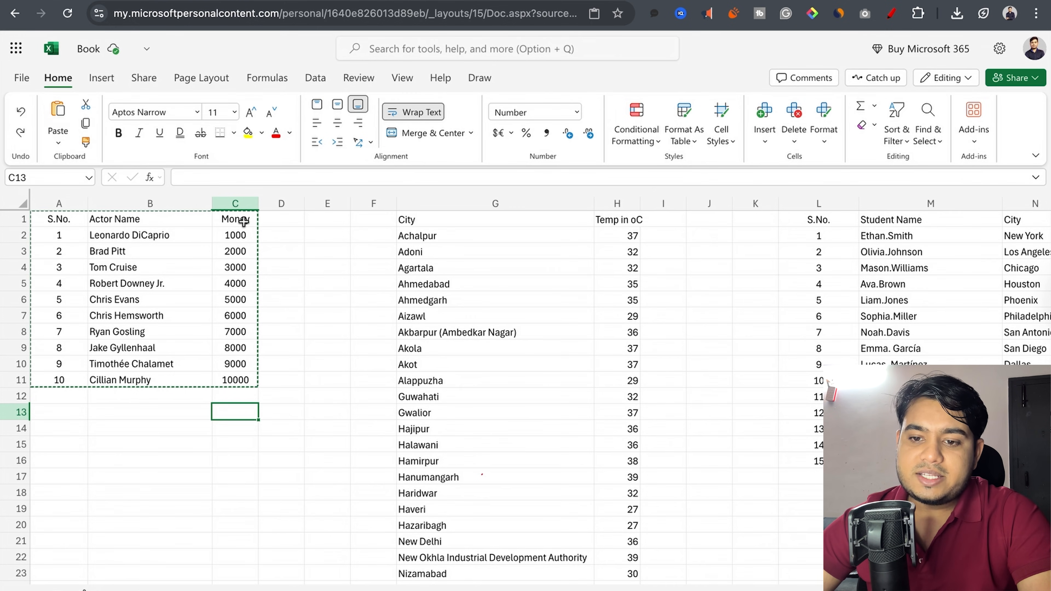
Copy the Money column C1:C11 with its header and add a new worksheet
{"action": "left_click_drag", "start_coordinate": [236, 382], "coordinate": [236, 382]}
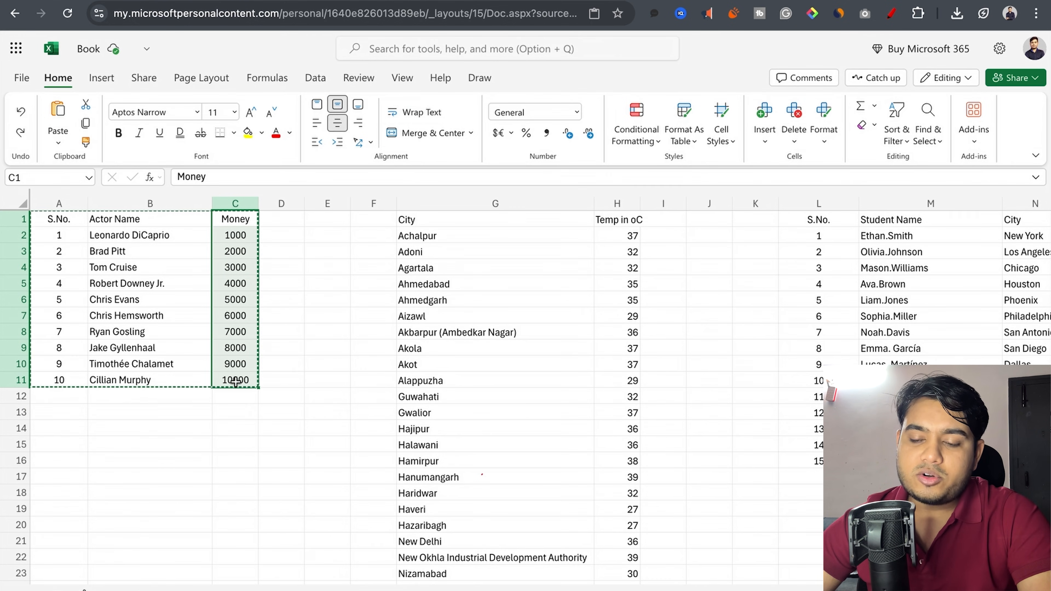
{"action": "key", "text": "ctrl+c"}
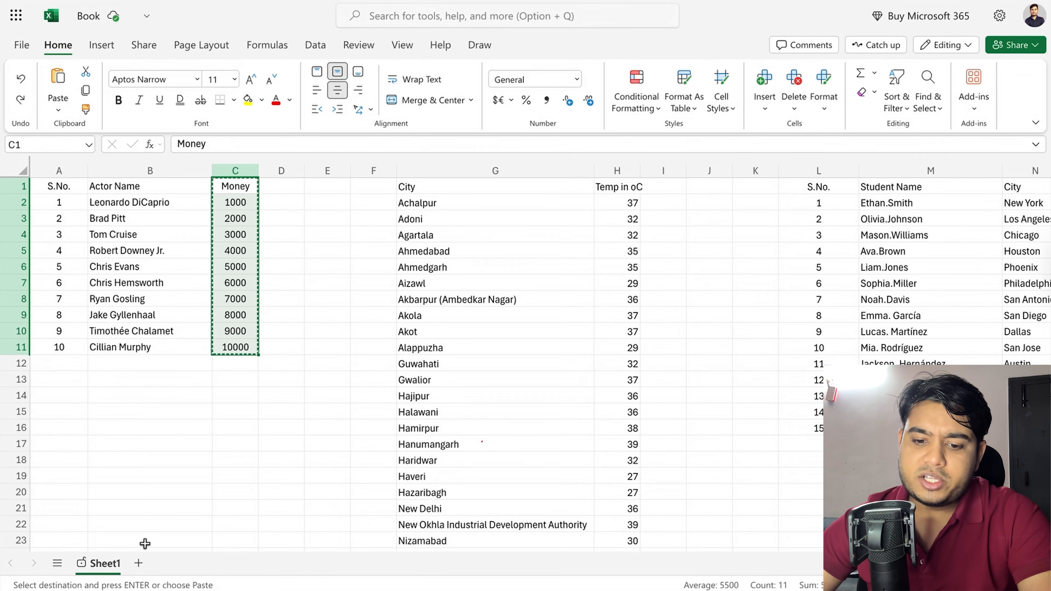
{"action": "left_click", "coordinate": [139, 563]}
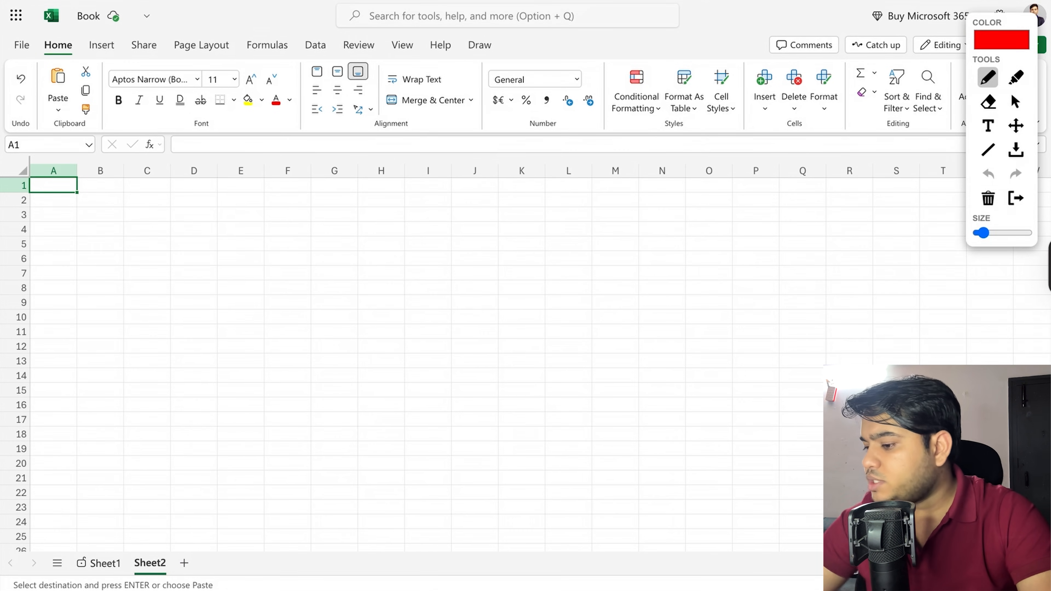
Paste the copied Money column into Sheet2 starting at B3, transposing rows and columns
{"action": "mouse_move", "coordinate": [185, 546]}
{"action": "left_mouse_down"}
{"action": "mouse_move", "coordinate": [178, 584]}
{"action": "mouse_move", "coordinate": [188, 548]}
{"action": "left_mouse_up"}
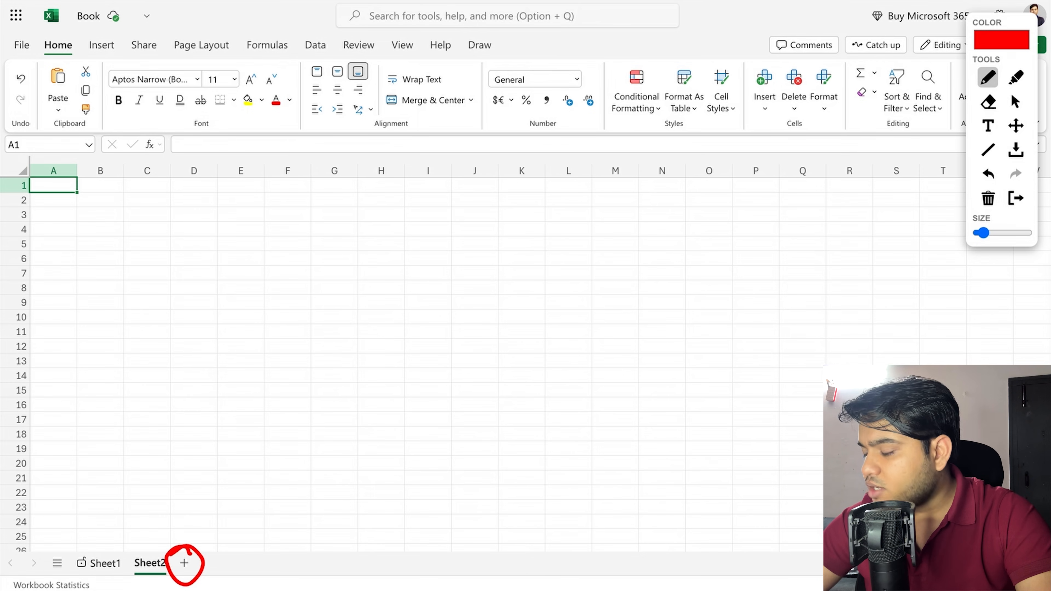
{"action": "left_click_drag", "start_coordinate": [133, 586], "coordinate": [189, 566]}
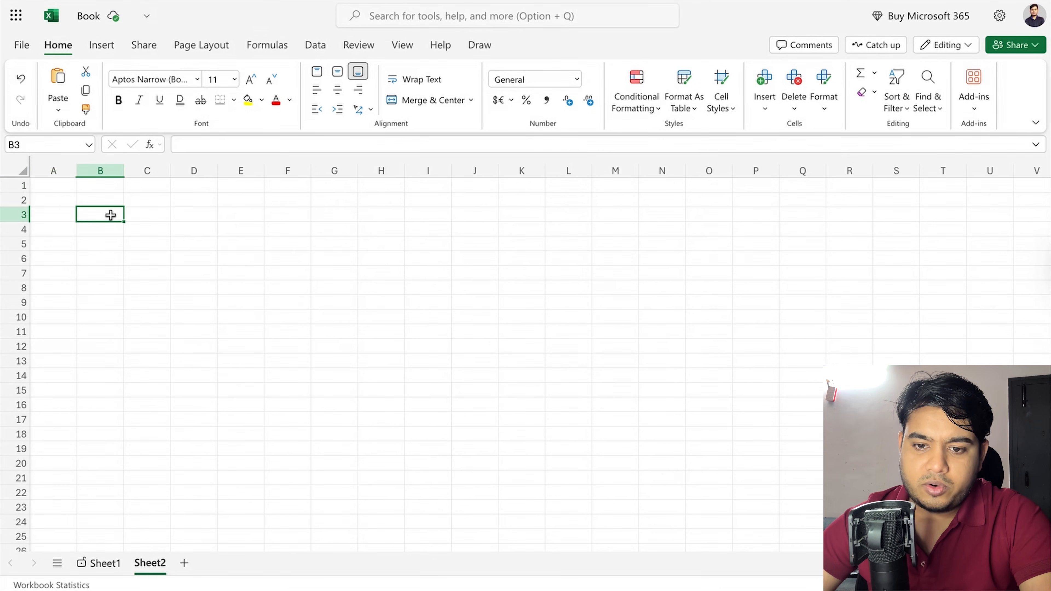
{"action": "right_click", "coordinate": [110, 215]}
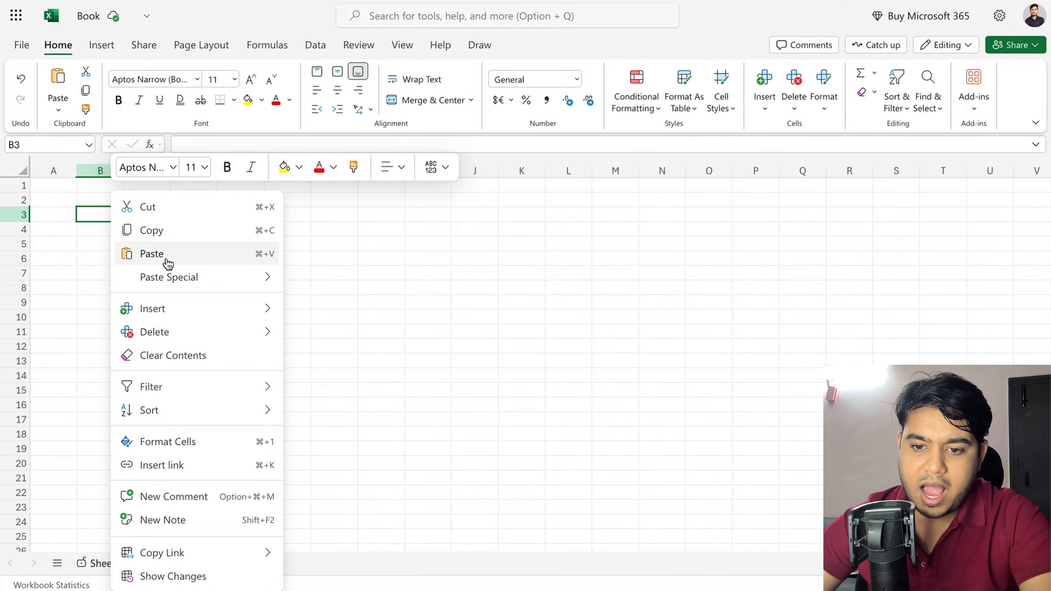
{"action": "mouse_move", "coordinate": [209, 281]}
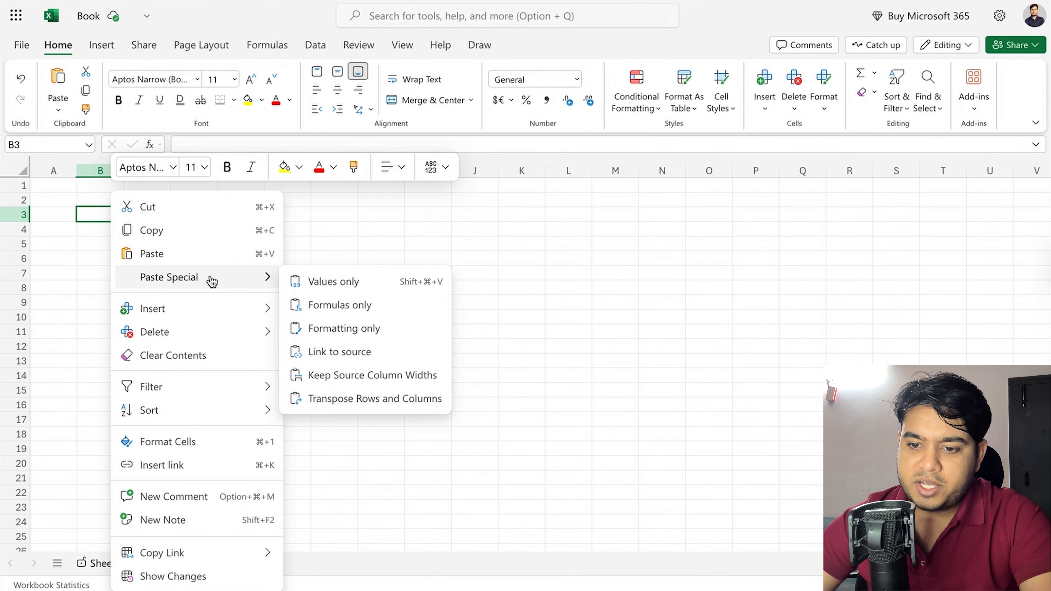
{"action": "left_click", "coordinate": [336, 400]}
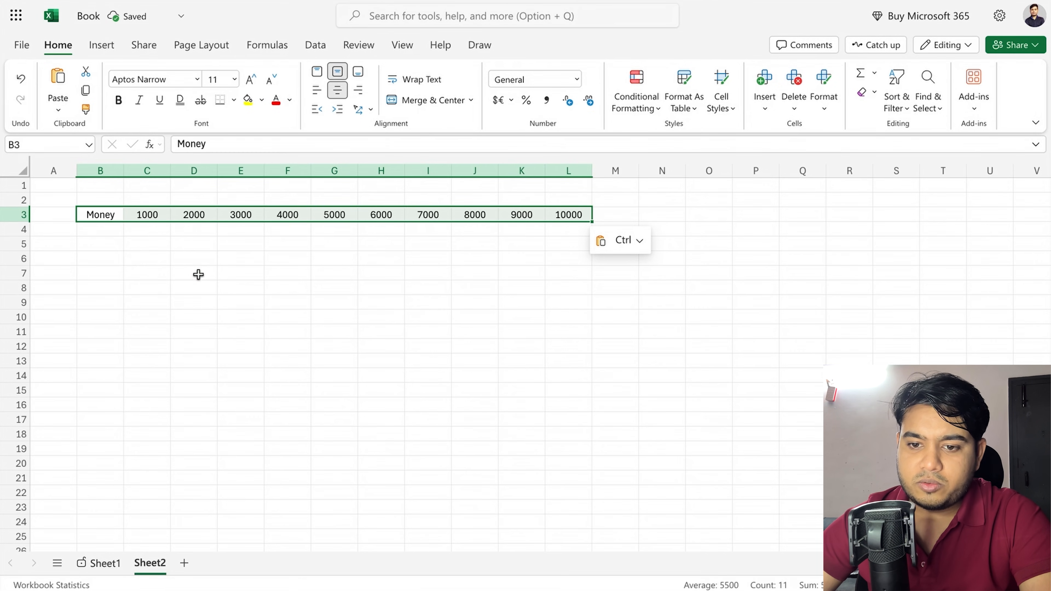
Compare the horizontal Money row on Sheet2 with the original Money column on Sheet1
{"action": "left_click", "coordinate": [193, 268]}
{"action": "left_click_drag", "start_coordinate": [101, 215], "coordinate": [565, 210]}
{"action": "left_click", "coordinate": [106, 557]}
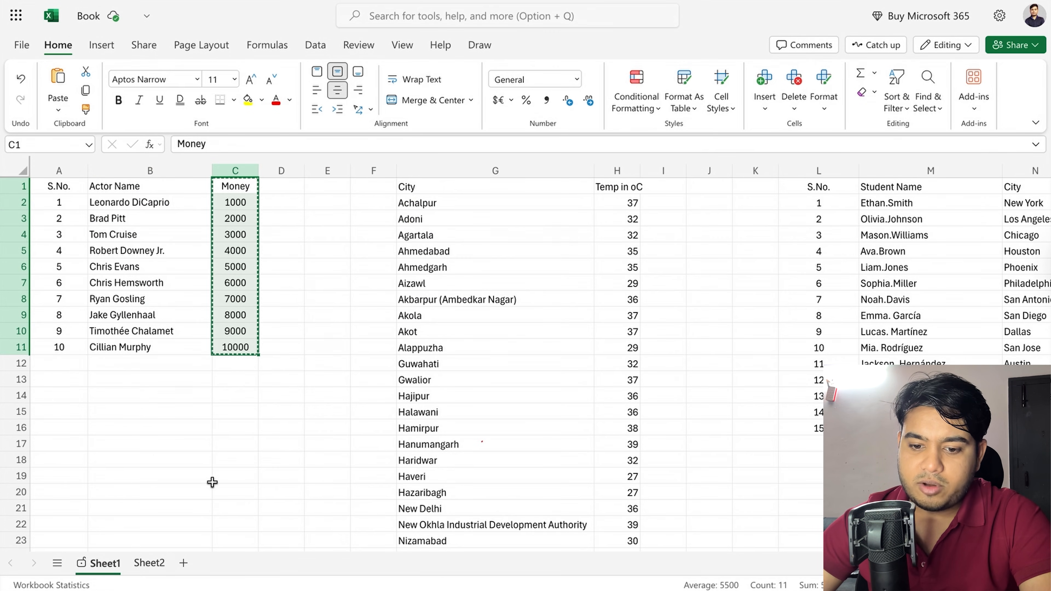
{"action": "left_click", "coordinate": [149, 561]}
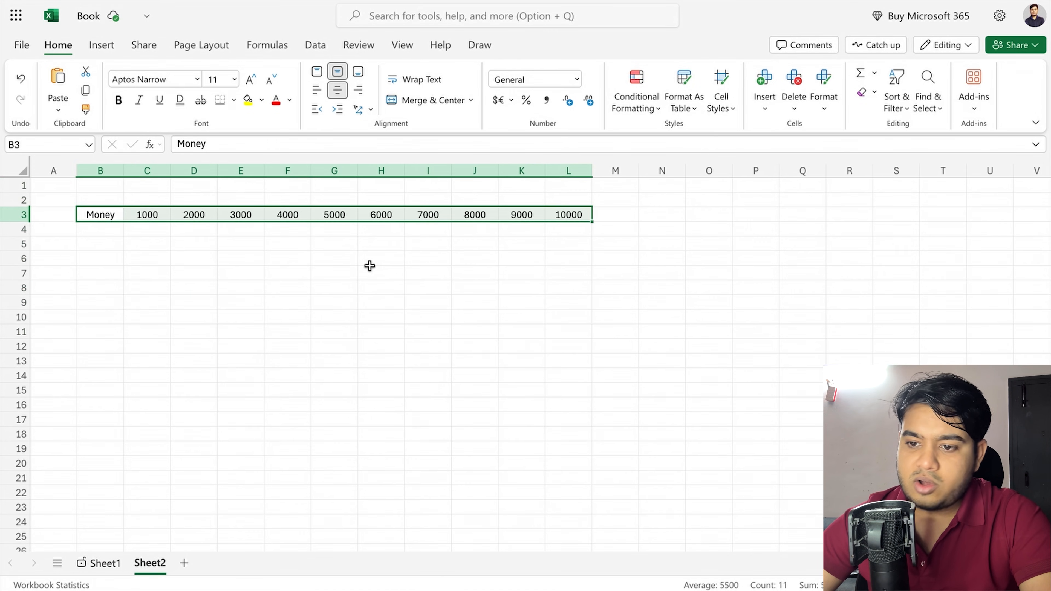
Copy the Money row B3:L3 and paste it starting at B6, transposing rows and columns
{"action": "left_click", "coordinate": [484, 256]}
{"action": "left_click_drag", "start_coordinate": [110, 218], "coordinate": [563, 213]}
{"action": "key", "text": "ctrl+c"}
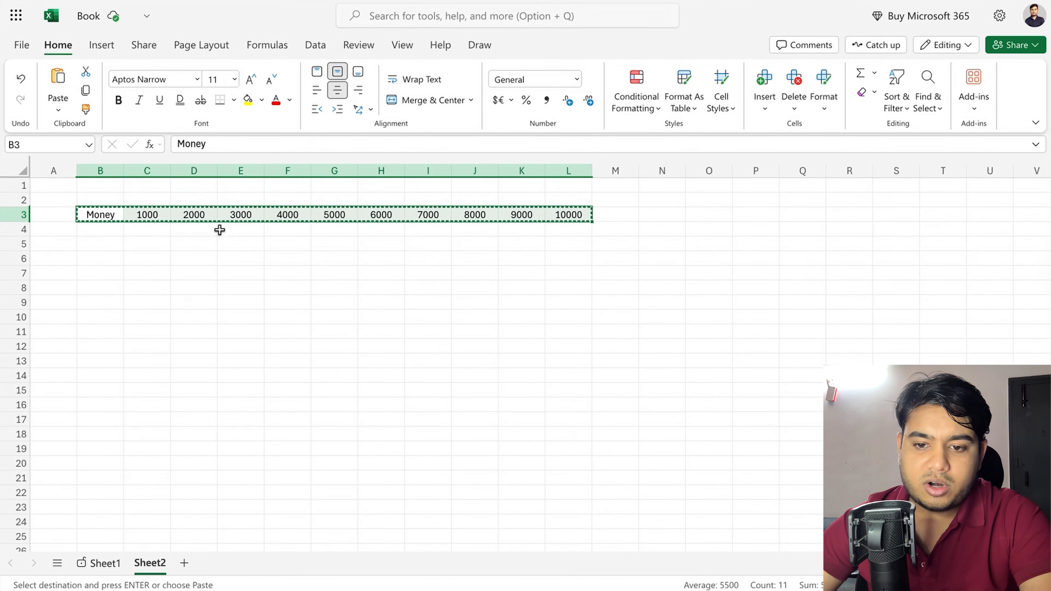
{"action": "left_click", "coordinate": [111, 259]}
{"action": "right_click", "coordinate": [111, 259]}
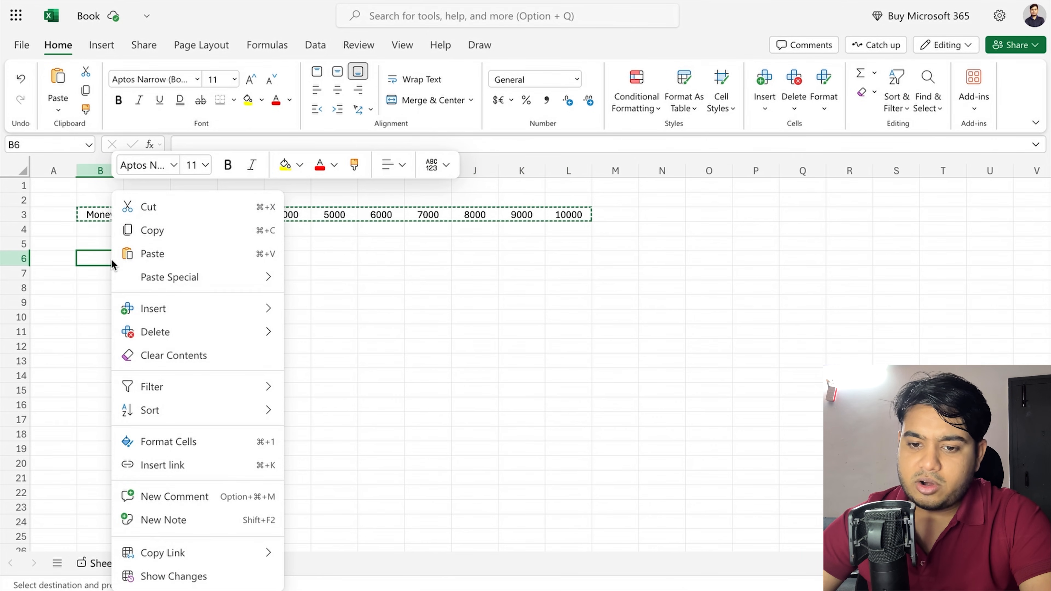
{"action": "mouse_move", "coordinate": [255, 281]}
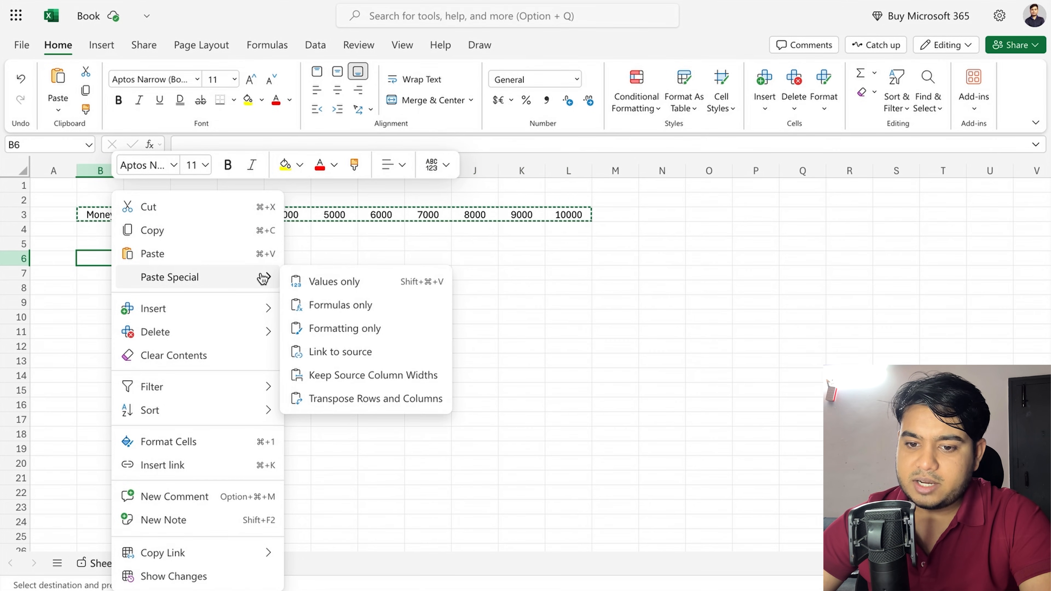
{"action": "left_click", "coordinate": [372, 399]}
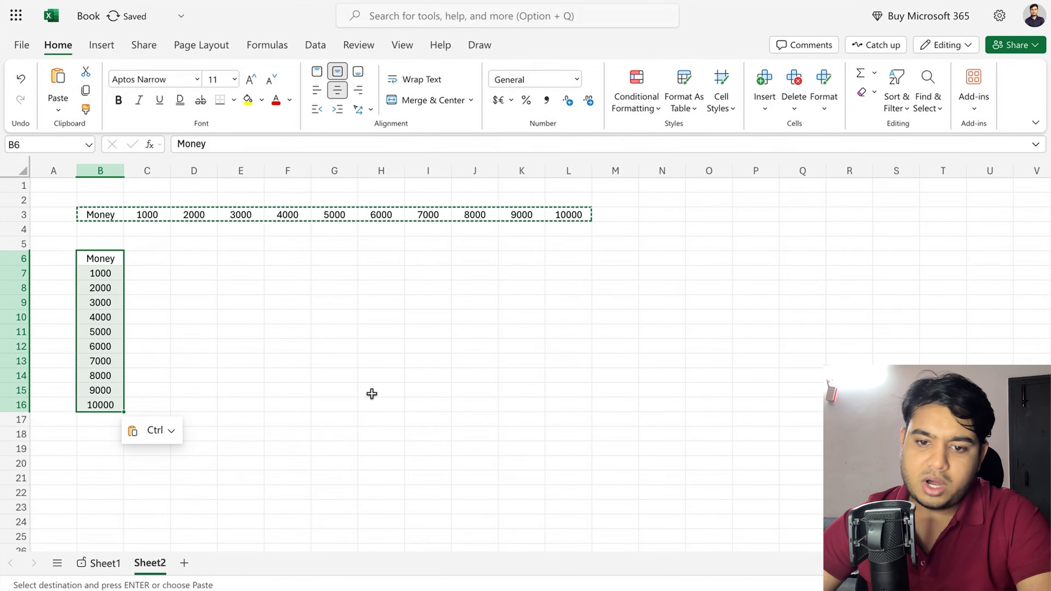
Copy the vertical Money column B6:B16, paste it transposed into a row starting at F6, and deselect the pasted range
{"action": "left_click", "coordinate": [372, 393]}
{"action": "left_click_drag", "start_coordinate": [103, 252], "coordinate": [100, 407]}
{"action": "key", "text": "ctrl+c"}
{"action": "right_click", "coordinate": [294, 260]}
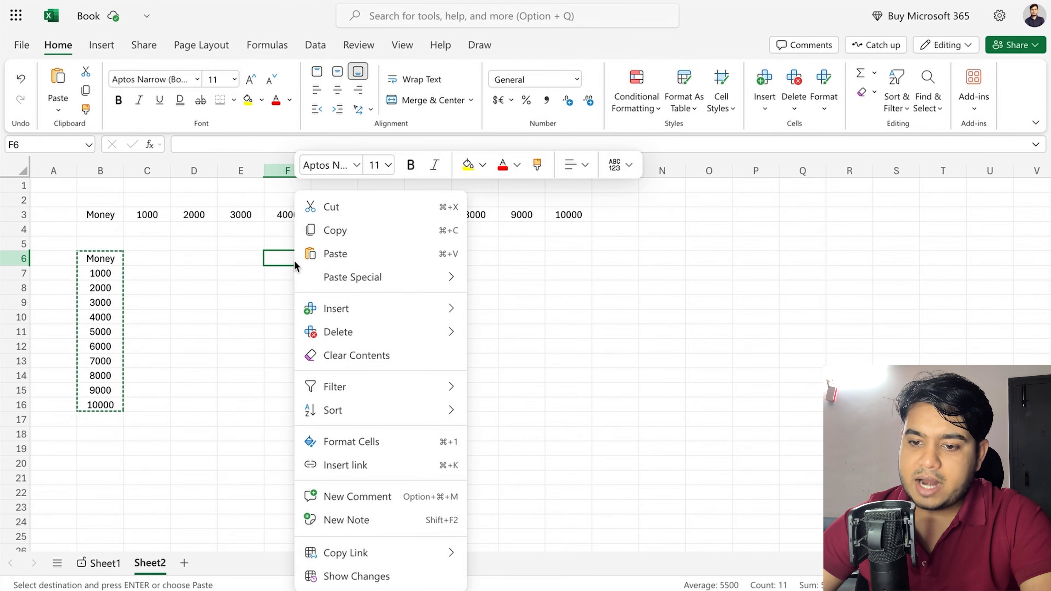
{"action": "mouse_move", "coordinate": [384, 288]}
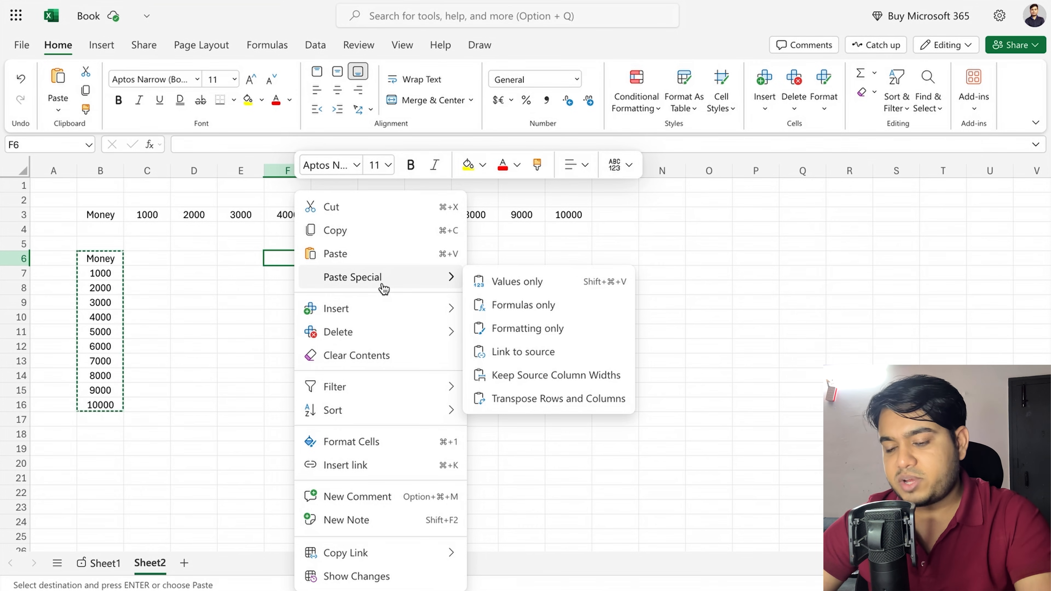
{"action": "left_click", "coordinate": [533, 399]}
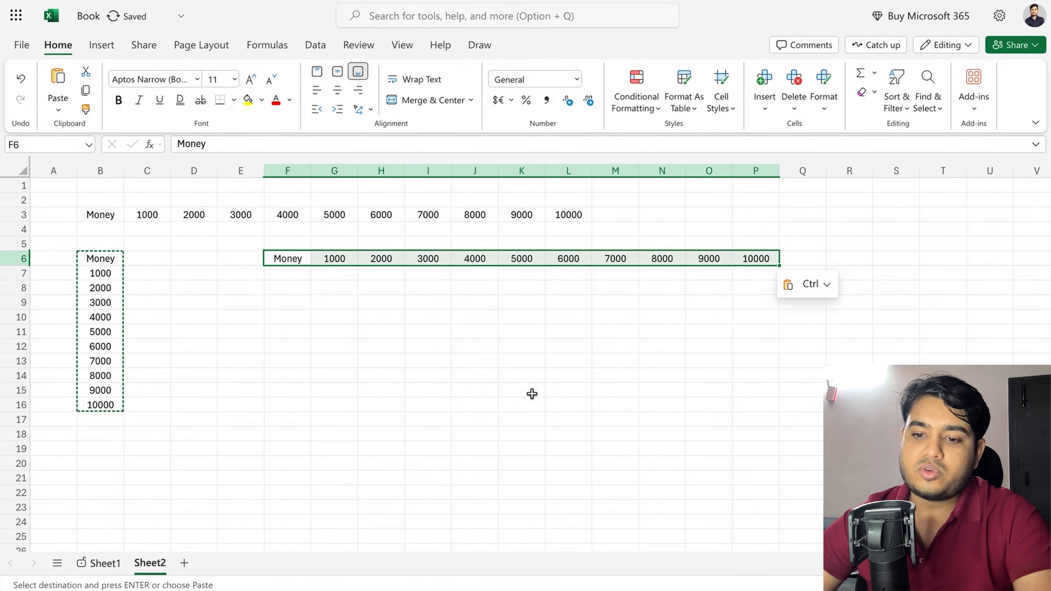
{"action": "left_click", "coordinate": [358, 336]}
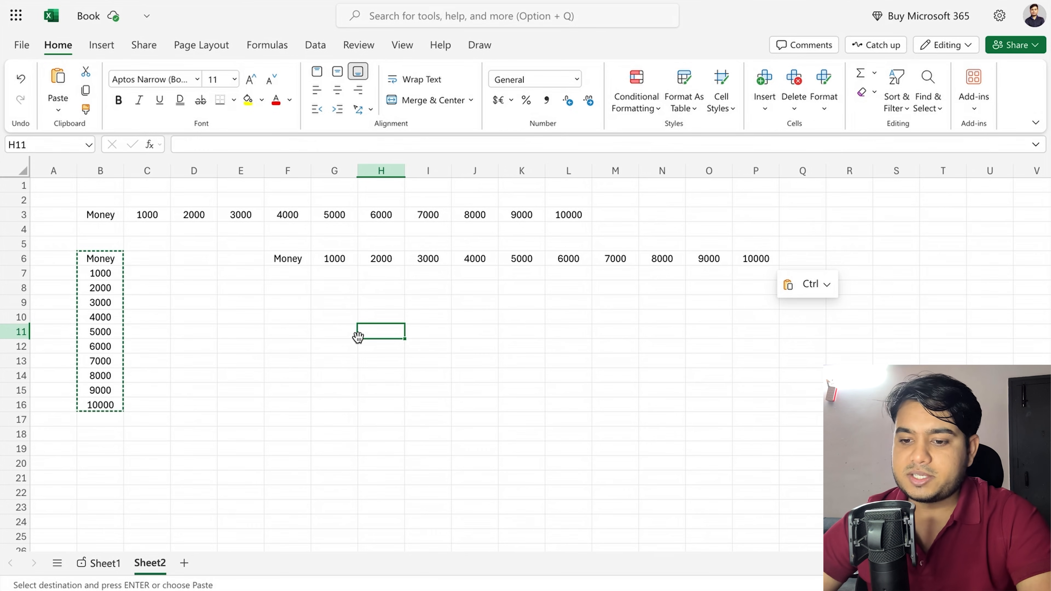
{"action": "left_click", "coordinate": [331, 302]}
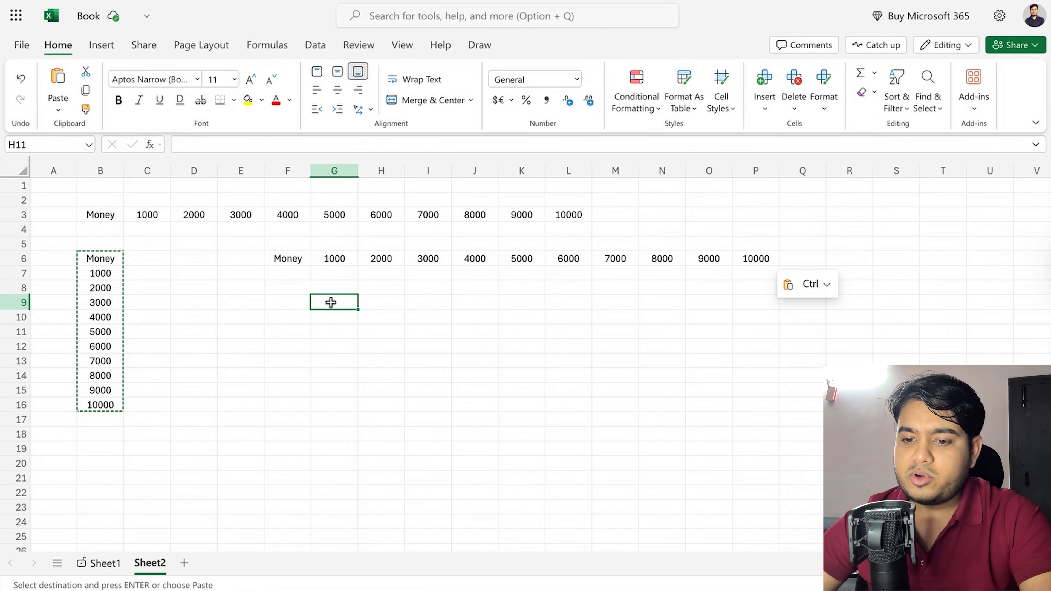
Enter =SUM(B7:B16) in cell D6 to total the Money column and check the resulting formula
{"action": "left_click", "coordinate": [193, 285]}
{"action": "left_click", "coordinate": [178, 268]}
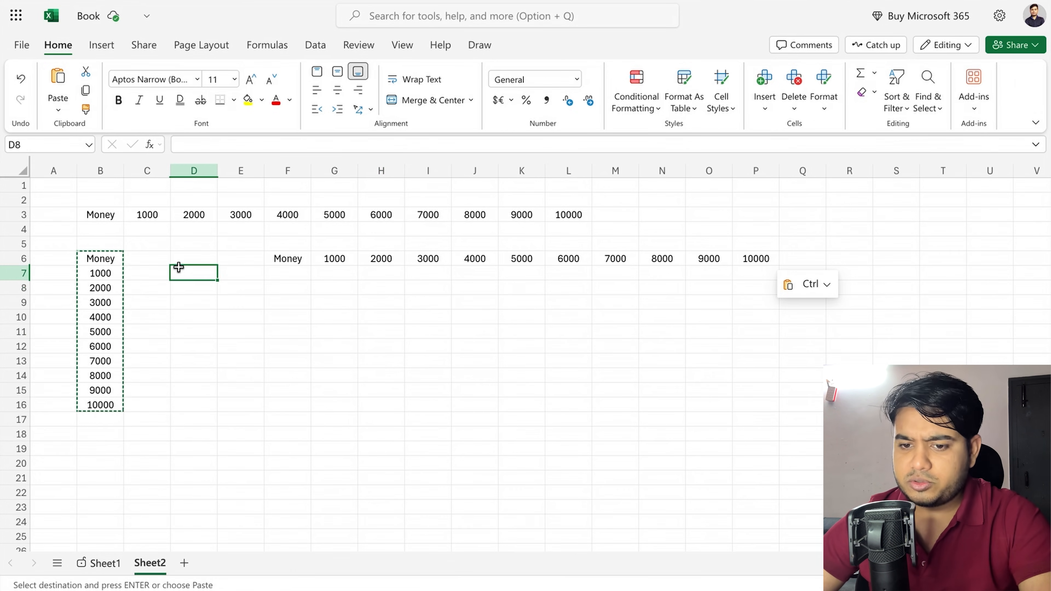
{"action": "left_click", "coordinate": [187, 253]}
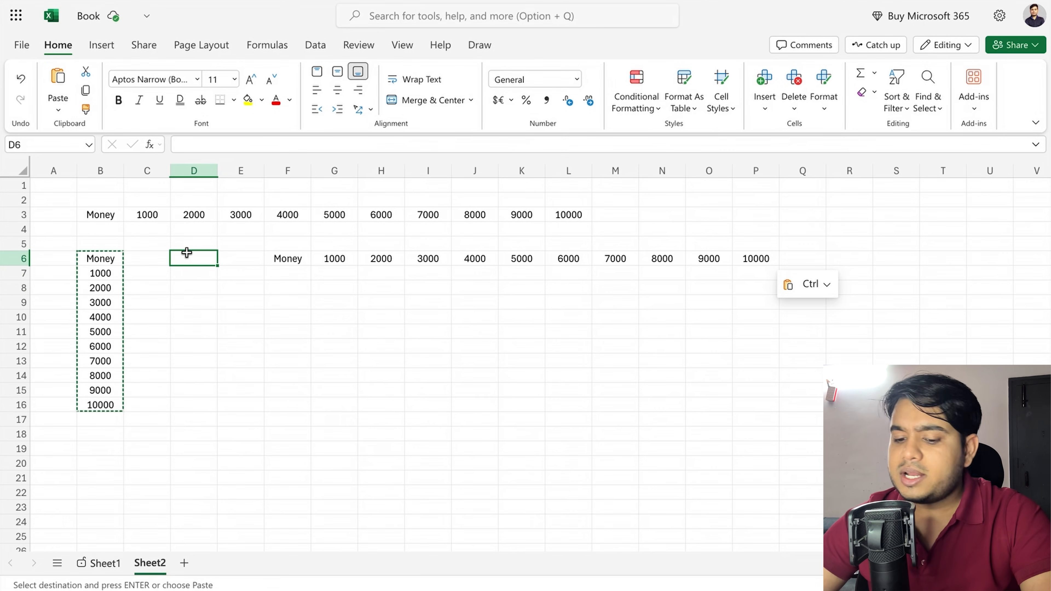
{"action": "type", "text": "=s"}
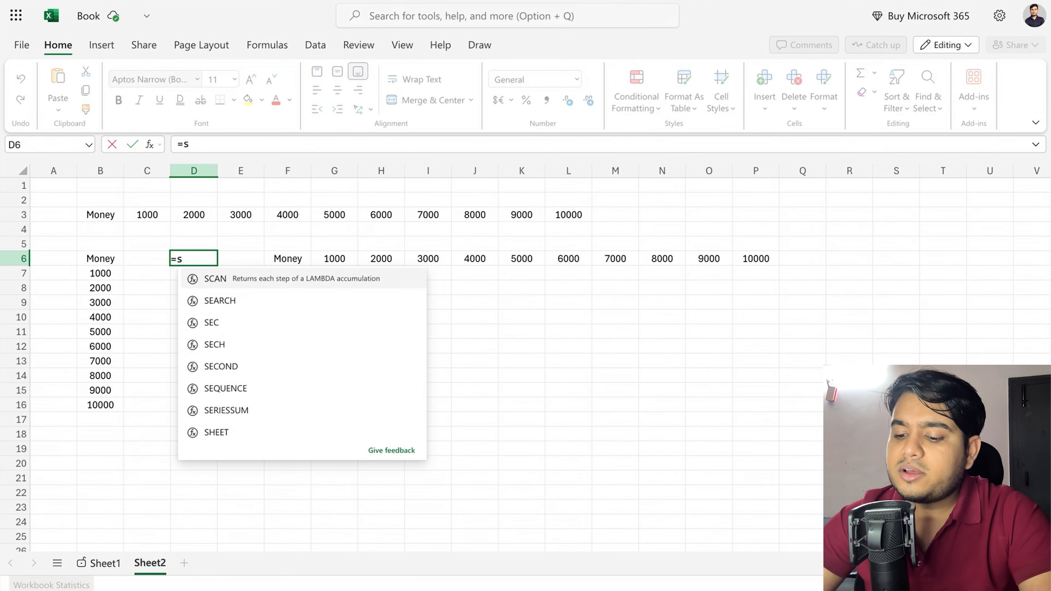
{"action": "type", "text": "um"}
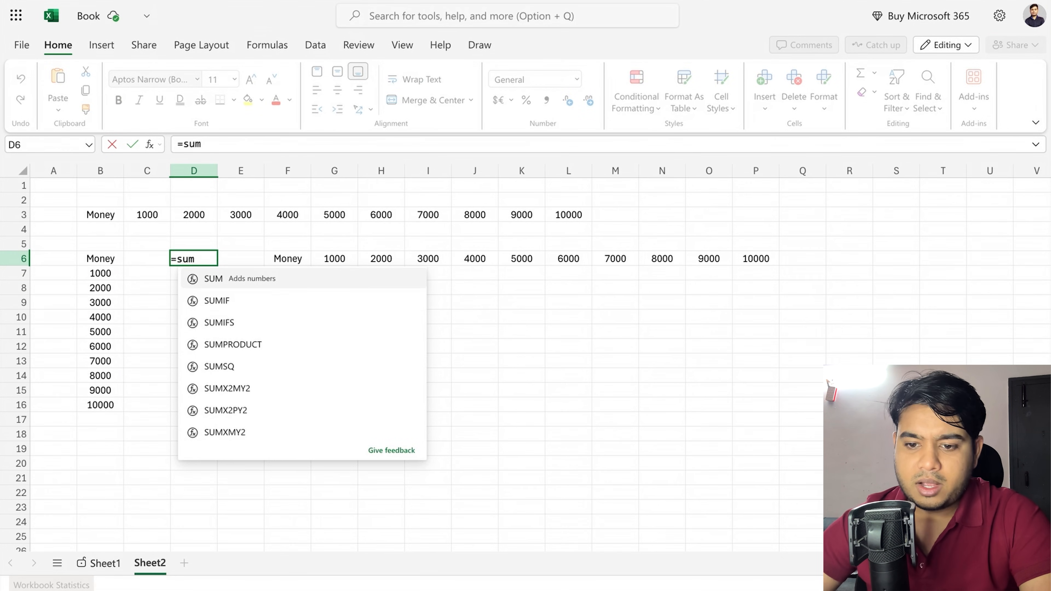
{"action": "left_click", "coordinate": [209, 278]}
{"action": "left_click_drag", "start_coordinate": [111, 258], "coordinate": [100, 400]}
{"action": "key", "text": "Return"}
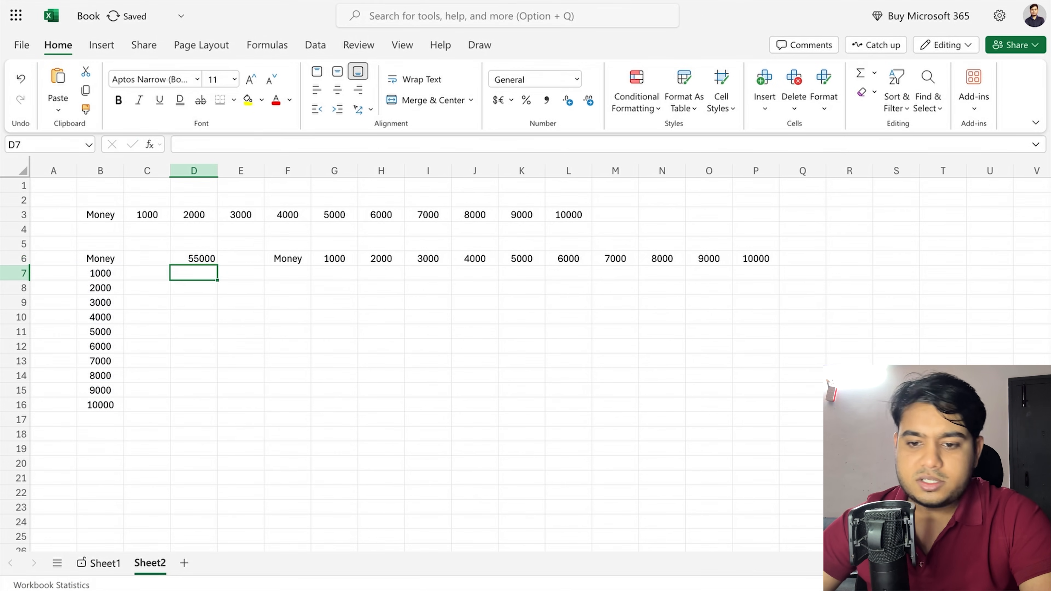
{"action": "left_click", "coordinate": [206, 258]}
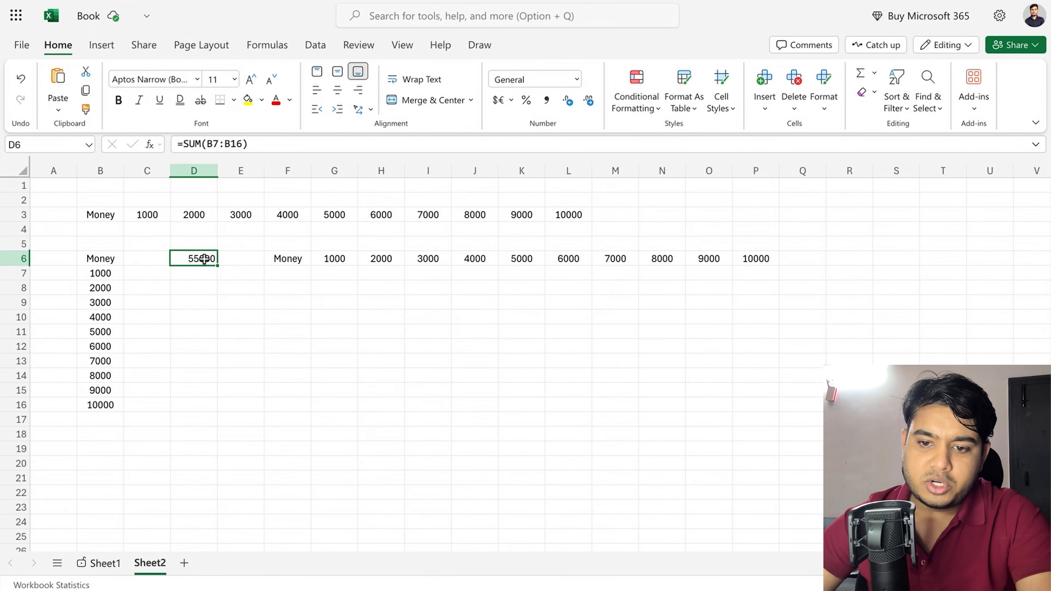
{"action": "double_click", "coordinate": [190, 258]}
{"action": "left_click", "coordinate": [218, 436]}
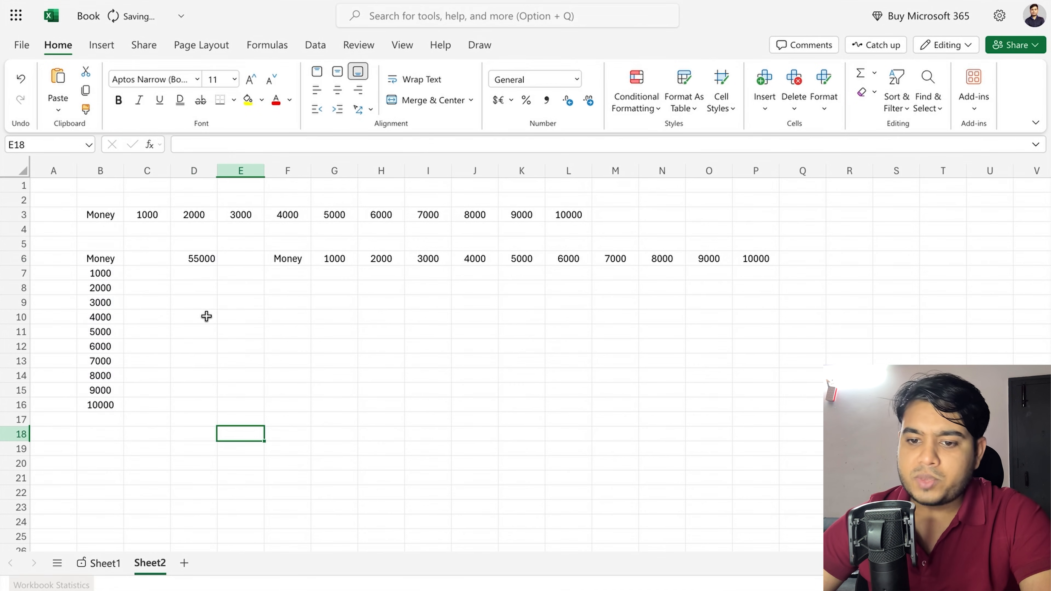
Copy the SUM formula from D6 and paste it normally into D10
{"action": "left_click", "coordinate": [212, 258]}
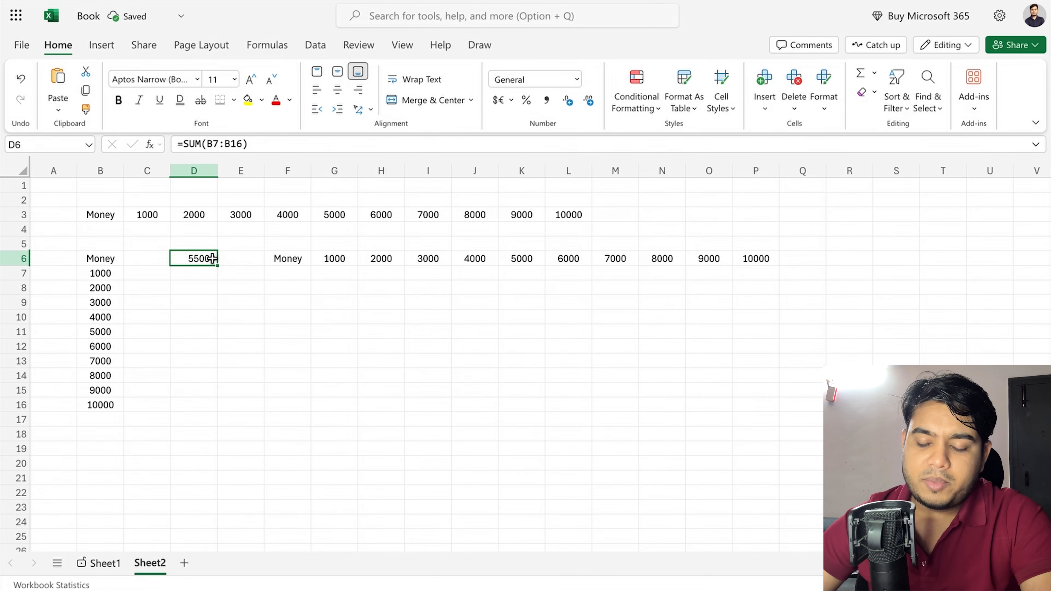
{"action": "key", "text": "ctrl+c"}
{"action": "left_click", "coordinate": [207, 311]}
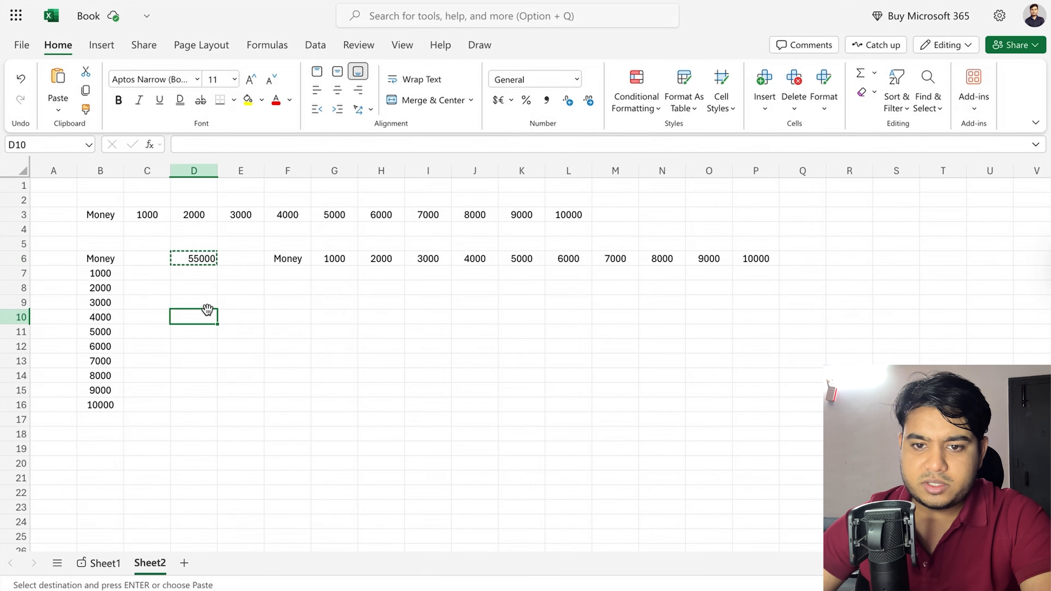
{"action": "key", "text": "ctrl+v"}
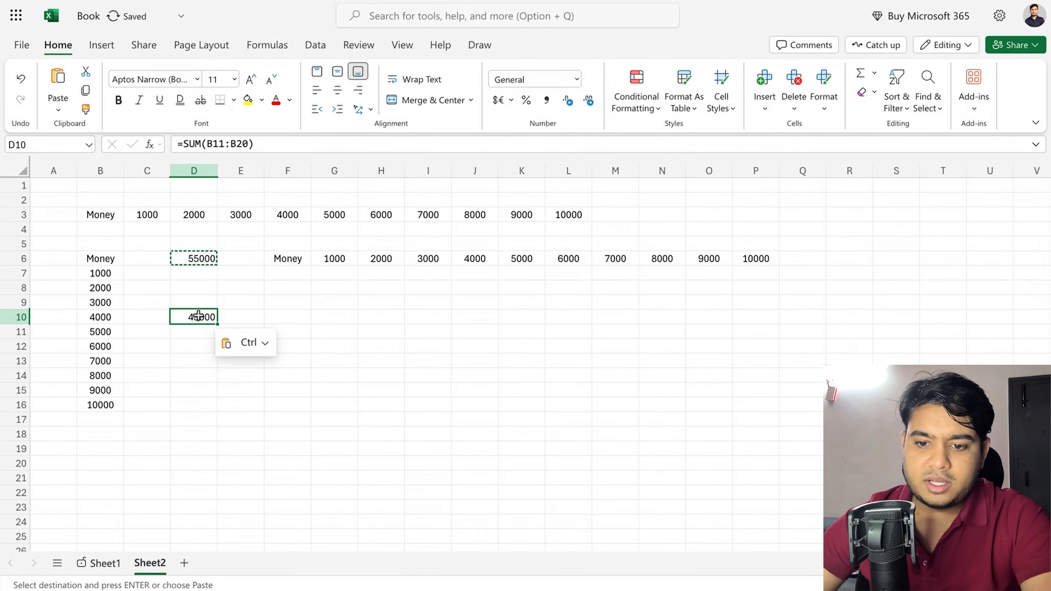
{"action": "left_click", "coordinate": [252, 317]}
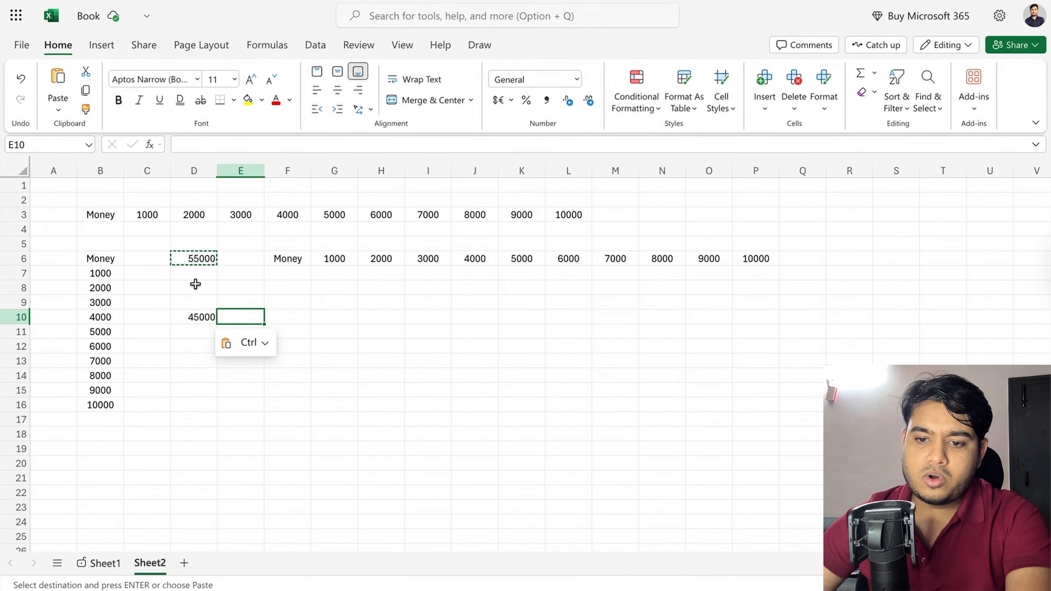
Paste the copied D6 total into D12 as values only and check it against the pasted formula in D10
{"action": "left_click", "coordinate": [211, 258]}
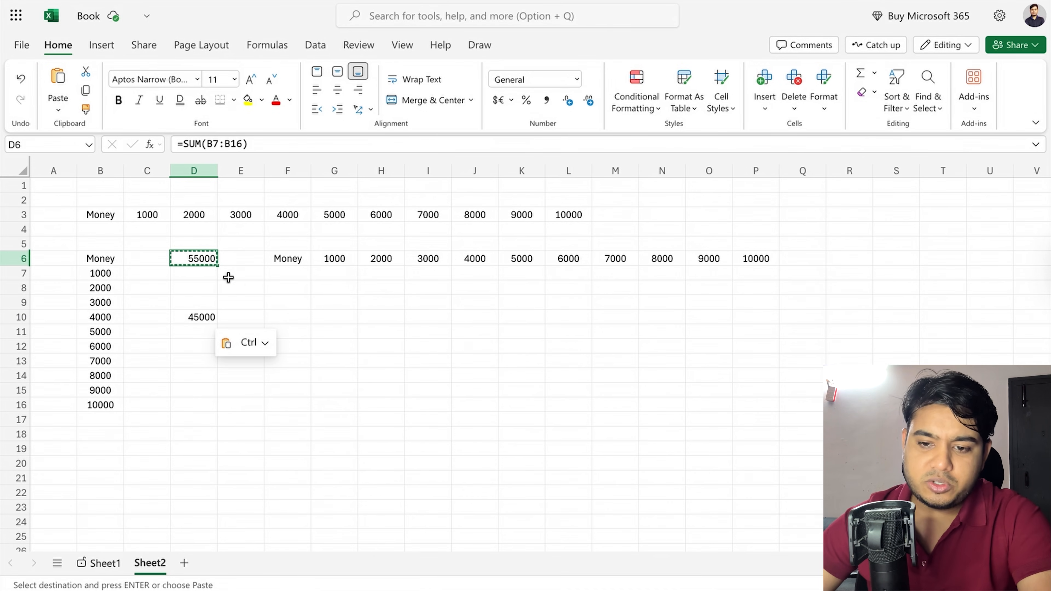
{"action": "right_click", "coordinate": [206, 261]}
{"action": "left_click", "coordinate": [232, 250]}
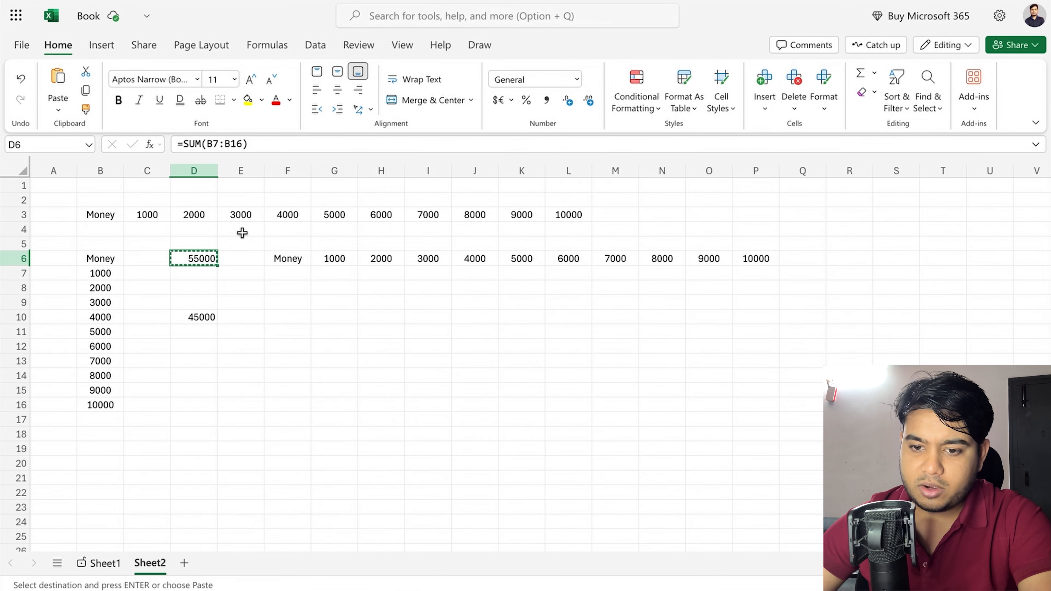
{"action": "right_click", "coordinate": [198, 346]}
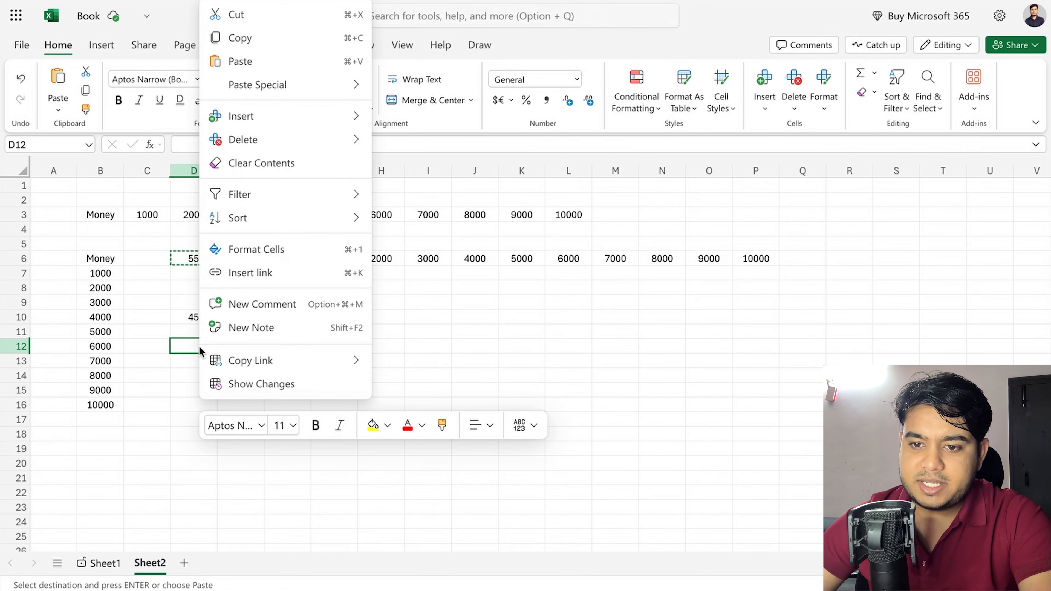
{"action": "mouse_move", "coordinate": [301, 87]}
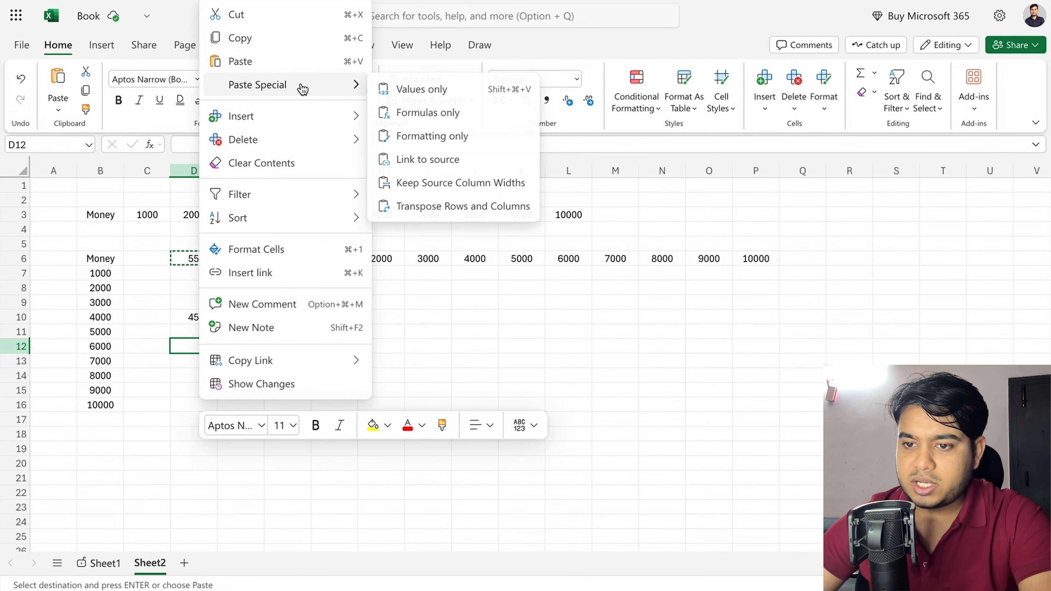
{"action": "left_click", "coordinate": [424, 96]}
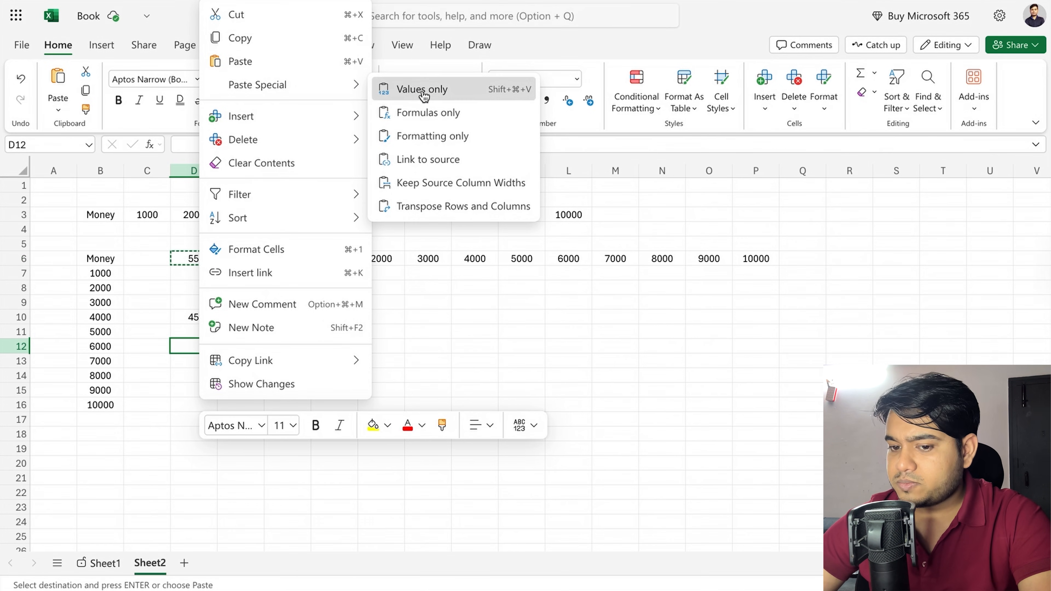
{"action": "left_click", "coordinate": [334, 365]}
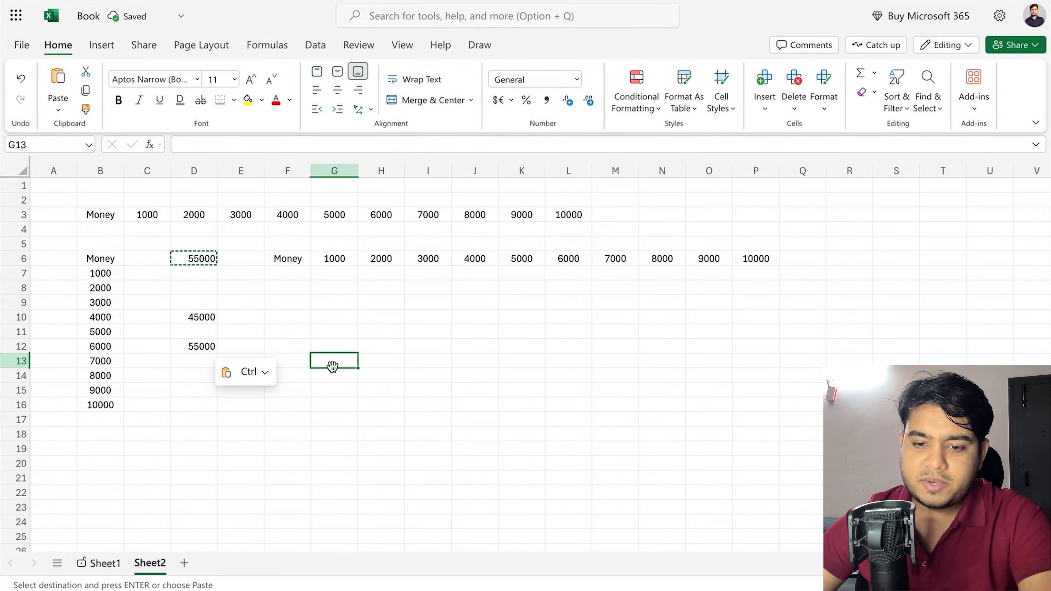
{"action": "left_click", "coordinate": [213, 344]}
{"action": "left_click", "coordinate": [212, 318]}
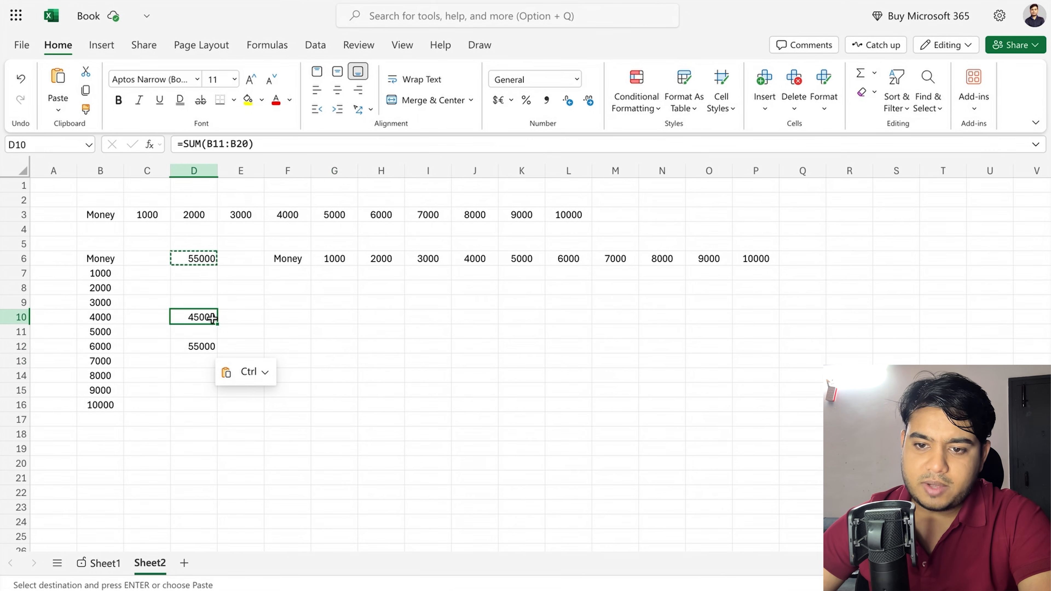
Circle the formula bar in red with the screen annotation pen and return to the annotation tool's normal pointer
{"action": "left_click", "coordinate": [202, 390]}
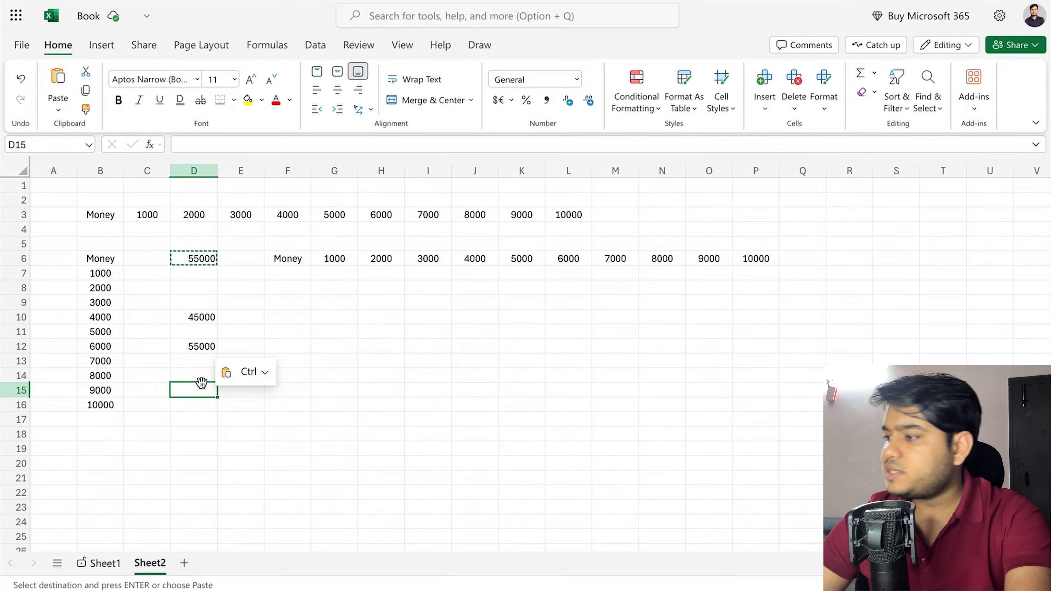
{"action": "key", "text": "alt+m"}
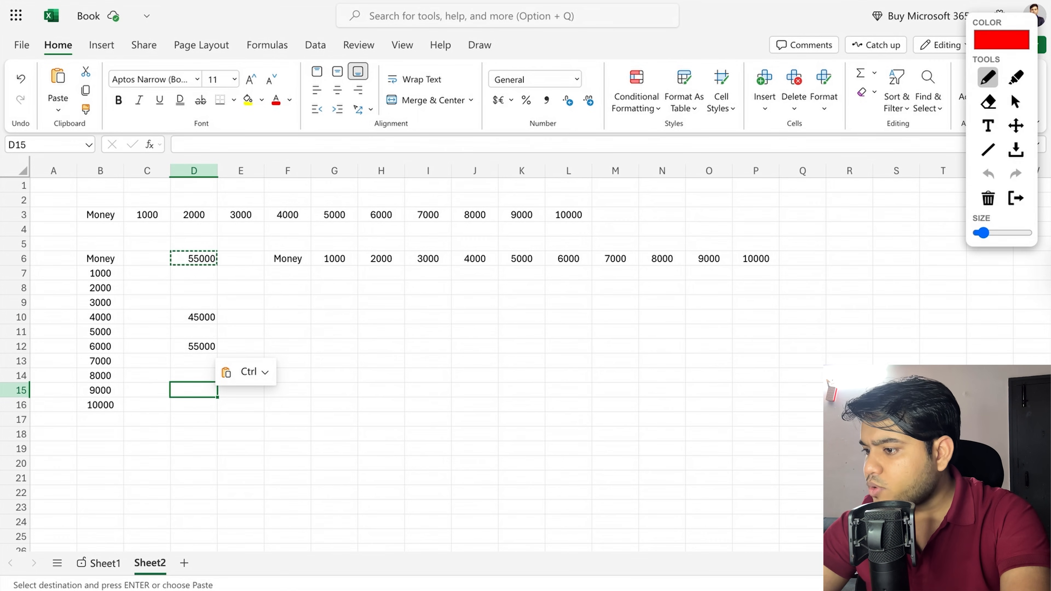
{"action": "mouse_move", "coordinate": [184, 126]}
{"action": "left_mouse_down"}
{"action": "mouse_move", "coordinate": [323, 165]}
{"action": "mouse_move", "coordinate": [143, 151]}
{"action": "mouse_move", "coordinate": [285, 124]}
{"action": "left_mouse_up"}
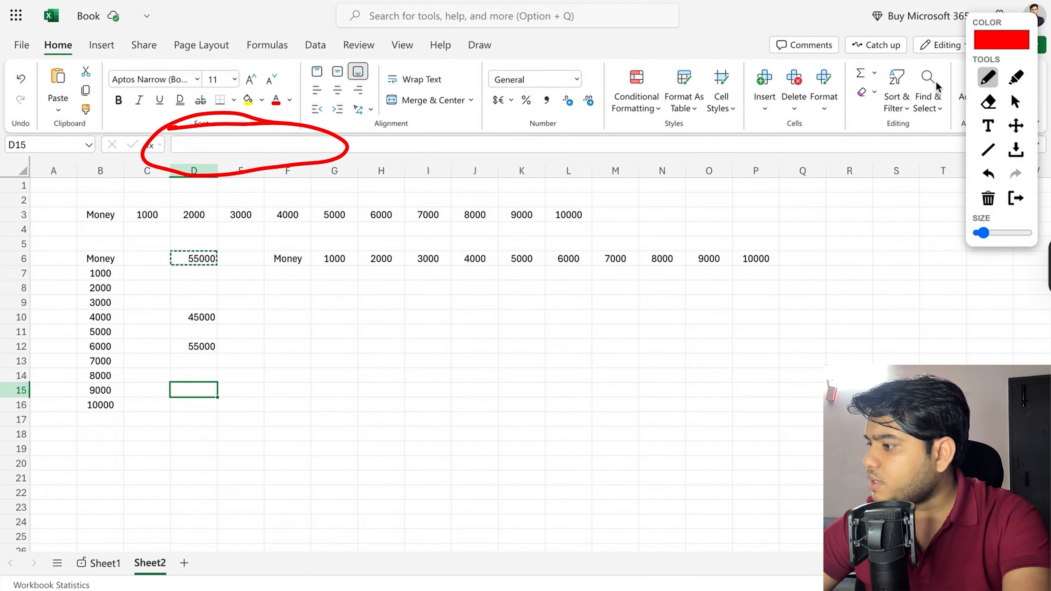
{"action": "left_click", "coordinate": [1016, 102]}
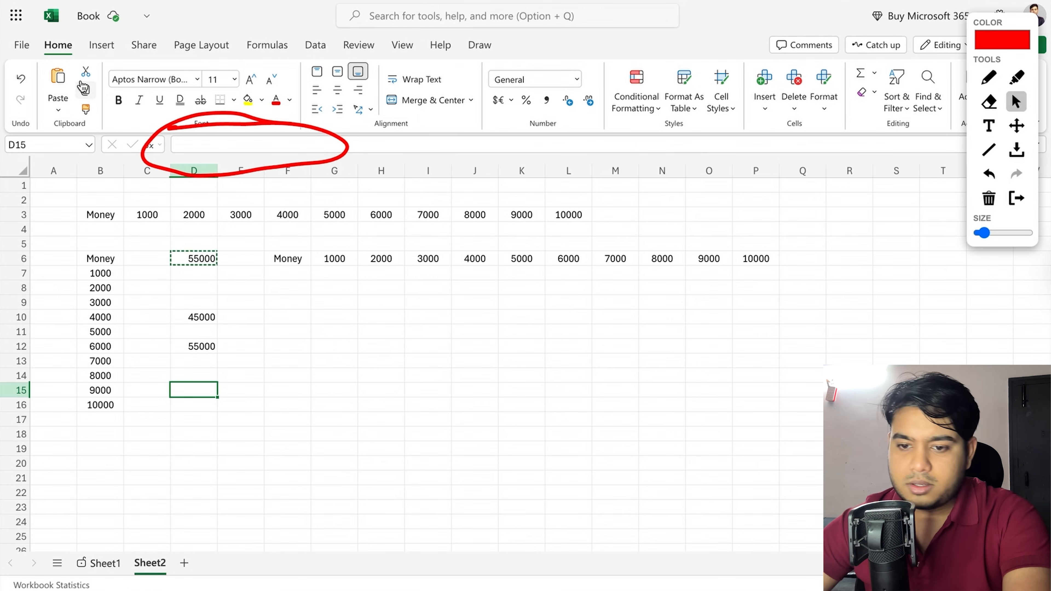
Compare the contents of D12, D10 and D6 in the formula bar
{"action": "left_click", "coordinate": [210, 346]}
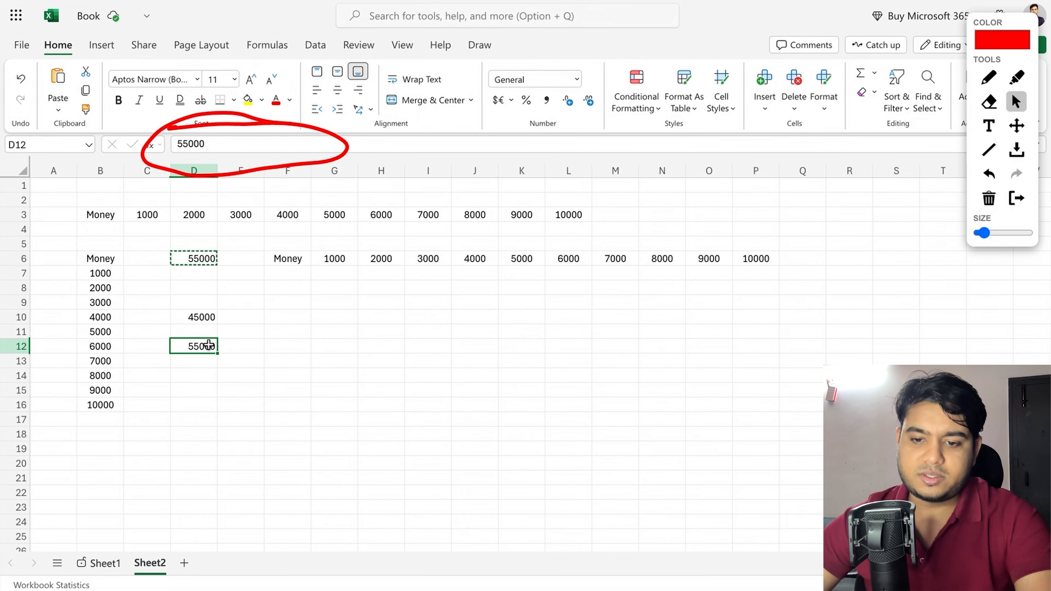
{"action": "left_click", "coordinate": [211, 317]}
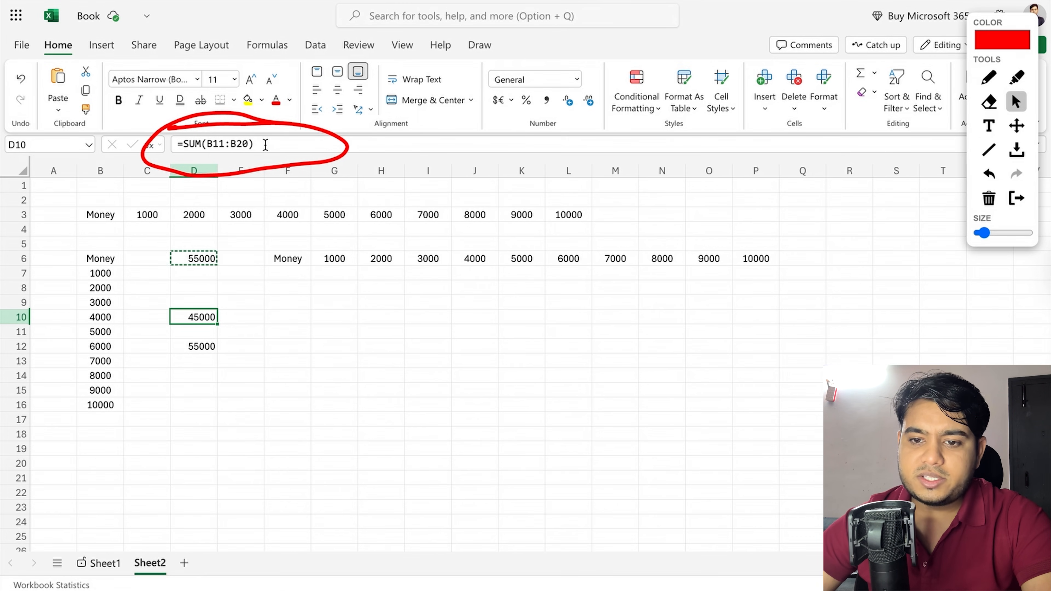
{"action": "left_click", "coordinate": [203, 254]}
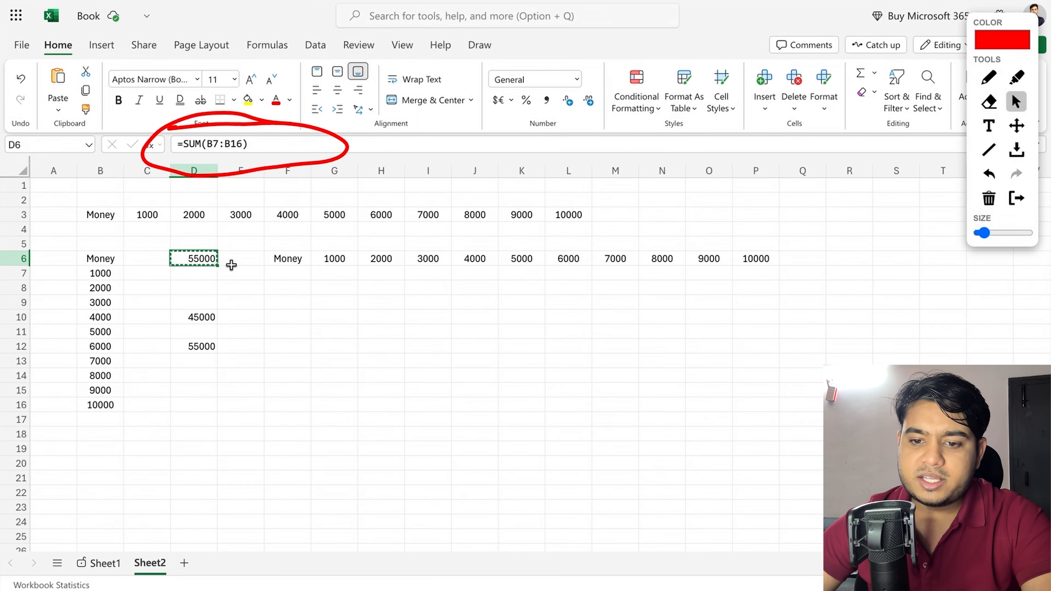
Examine the source ranges that the SUM formulas in D10 and D6 refer to in the Money column
{"action": "double_click", "coordinate": [212, 321]}
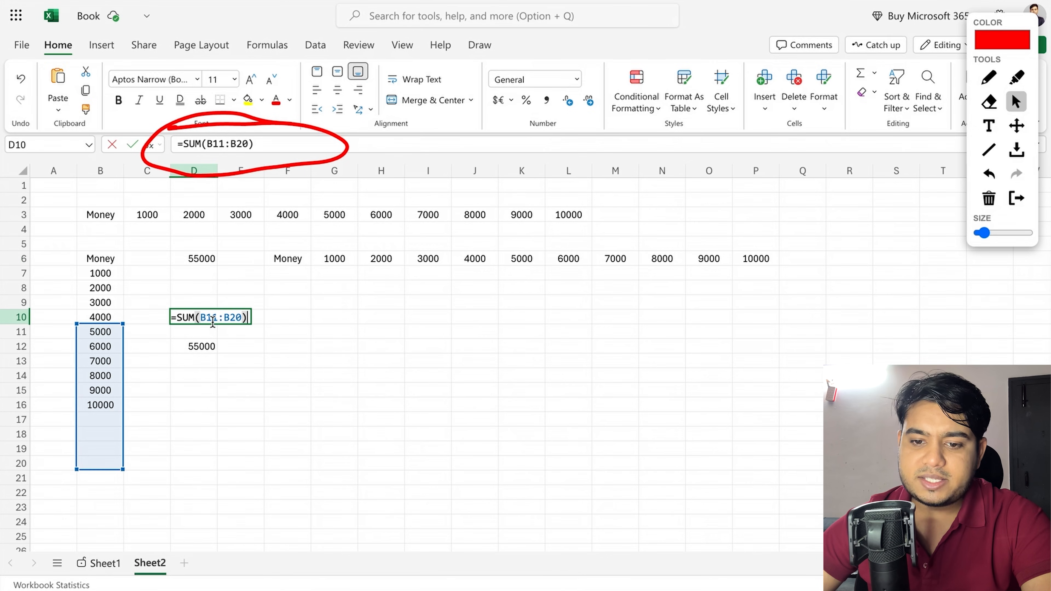
{"action": "left_click", "coordinate": [227, 283]}
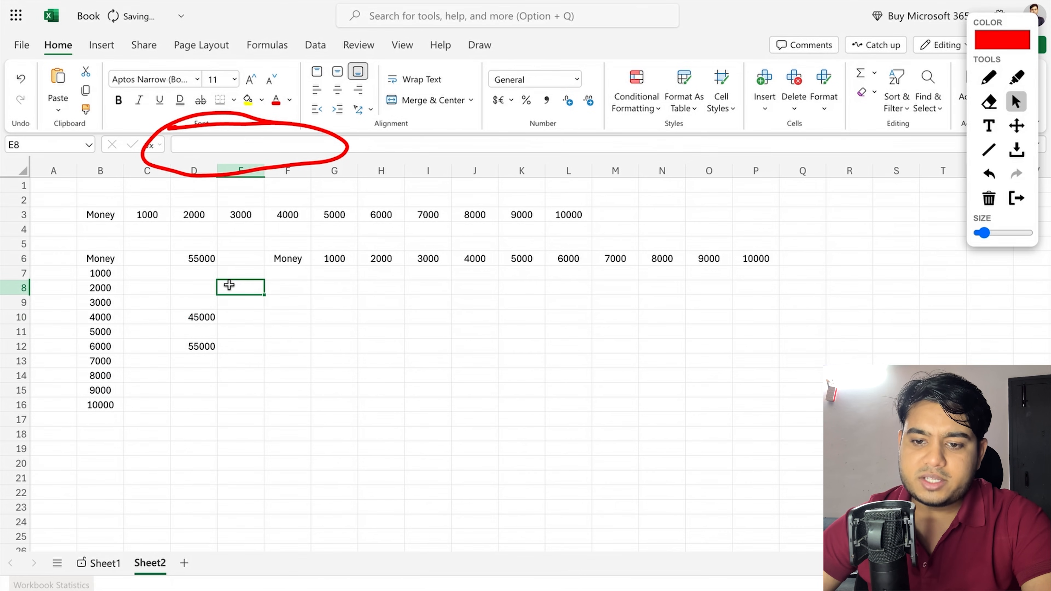
{"action": "left_click", "coordinate": [215, 263]}
{"action": "double_click", "coordinate": [197, 257]}
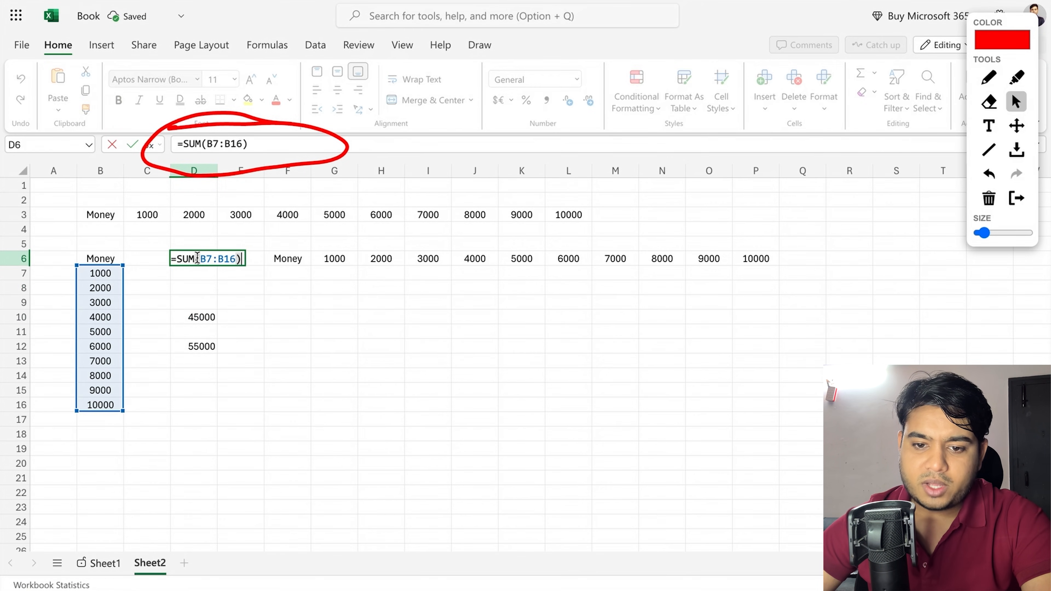
{"action": "left_click", "coordinate": [24, 275]}
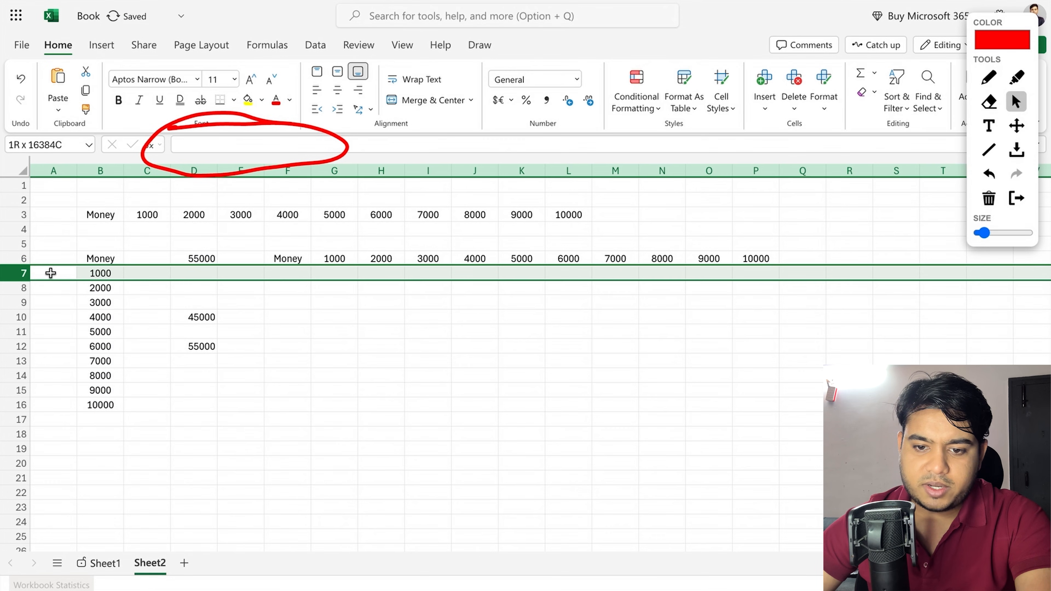
{"action": "double_click", "coordinate": [200, 263]}
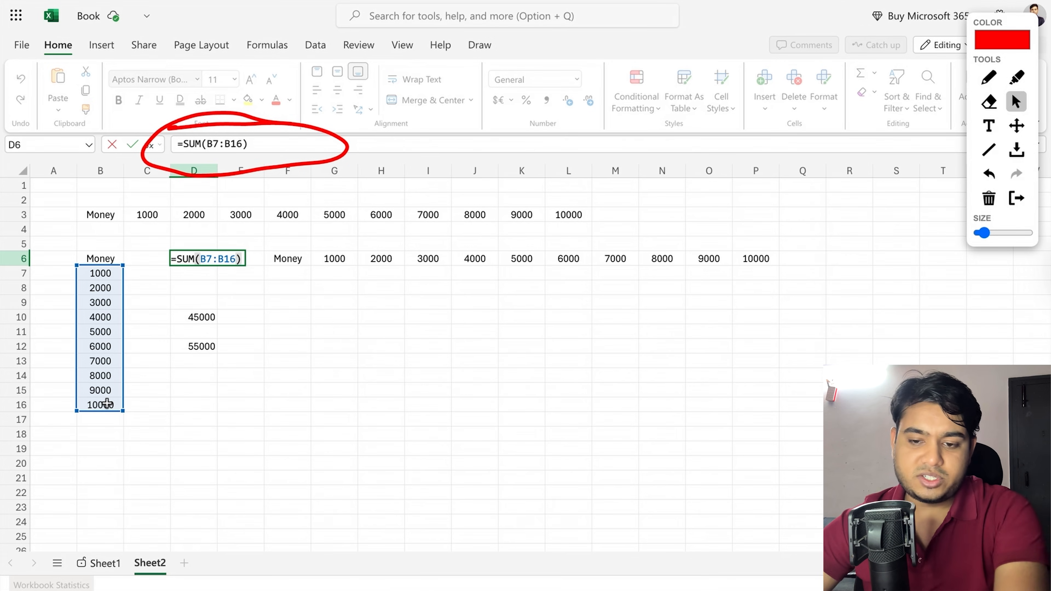
{"action": "left_click", "coordinate": [253, 306]}
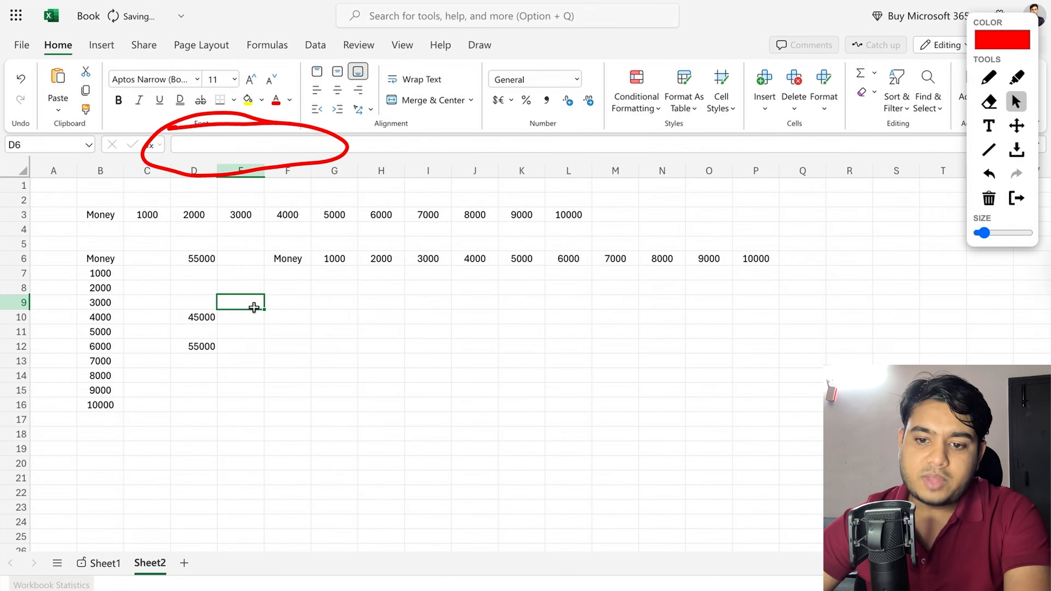
{"action": "left_click", "coordinate": [204, 319]}
{"action": "double_click", "coordinate": [204, 318]}
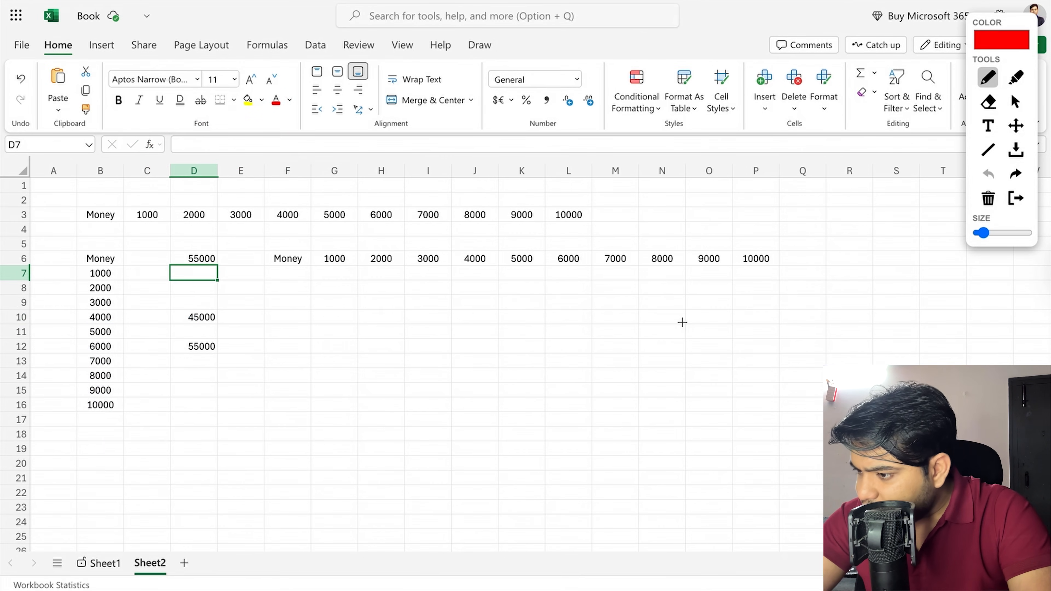
Mark rows 7 to 10, D10's total and the values from B11 down in red with the annotation pen, and return to the normal pointer
{"action": "left_click_drag", "start_coordinate": [199, 276], "coordinate": [236, 266]}
{"action": "left_click_drag", "start_coordinate": [197, 305], "coordinate": [246, 289]}
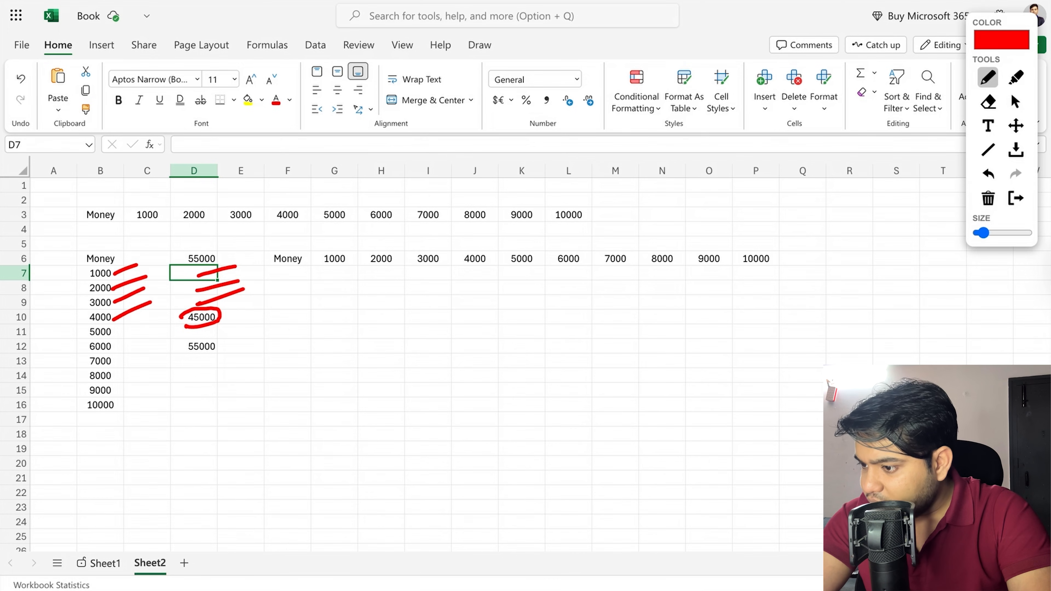
{"action": "mouse_move", "coordinate": [71, 379]}
{"action": "left_mouse_down"}
{"action": "mouse_move", "coordinate": [142, 398]}
{"action": "mouse_move", "coordinate": [118, 323]}
{"action": "mouse_move", "coordinate": [152, 456]}
{"action": "left_mouse_up"}
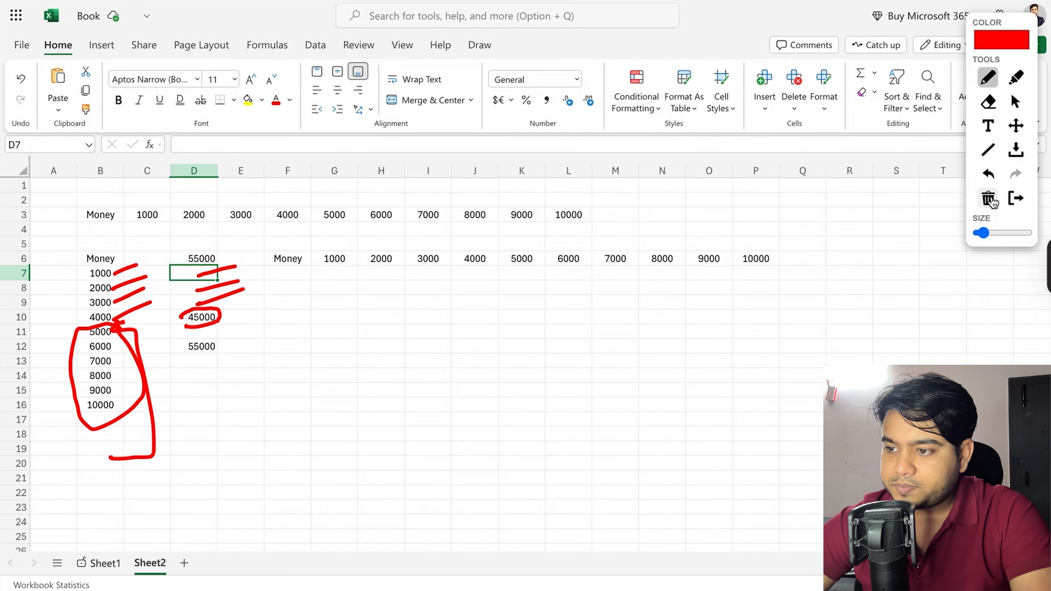
{"action": "left_click", "coordinate": [1016, 102]}
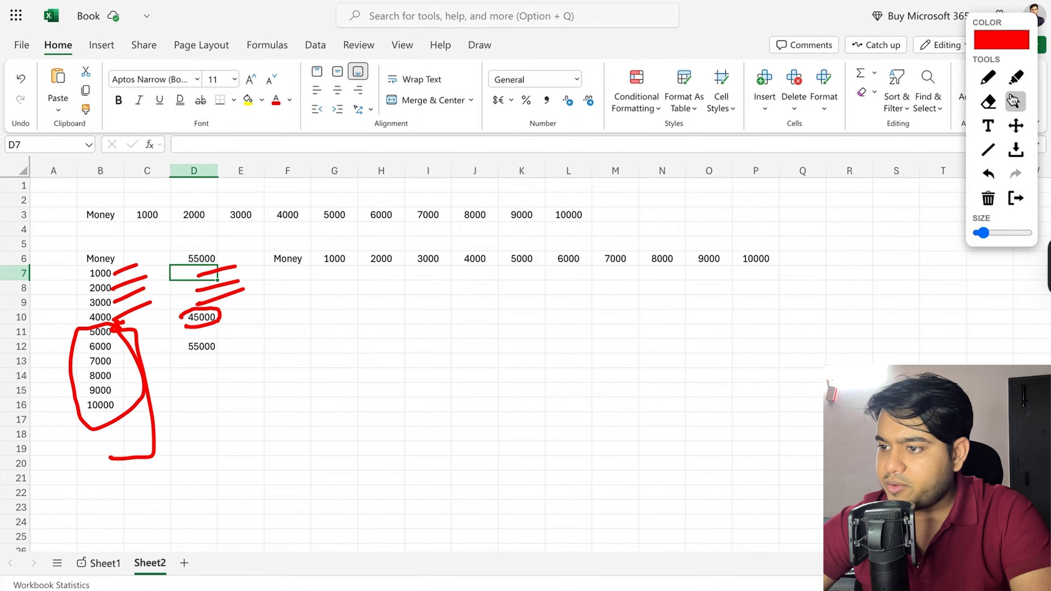
Show the range used by D10's formula against the red marks and clear all screen annotations
{"action": "double_click", "coordinate": [202, 315]}
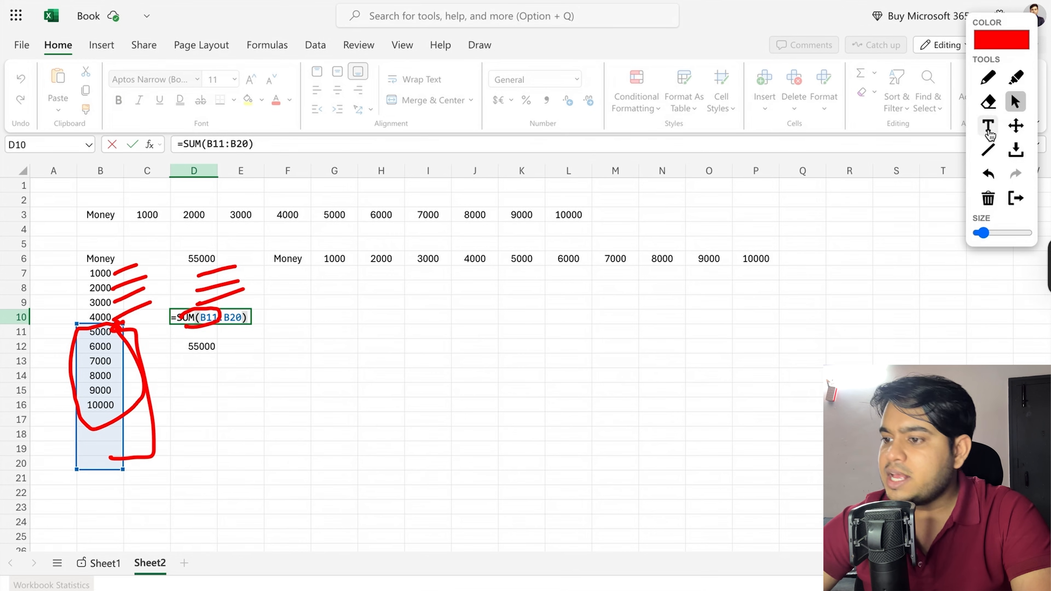
{"action": "left_click", "coordinate": [989, 198]}
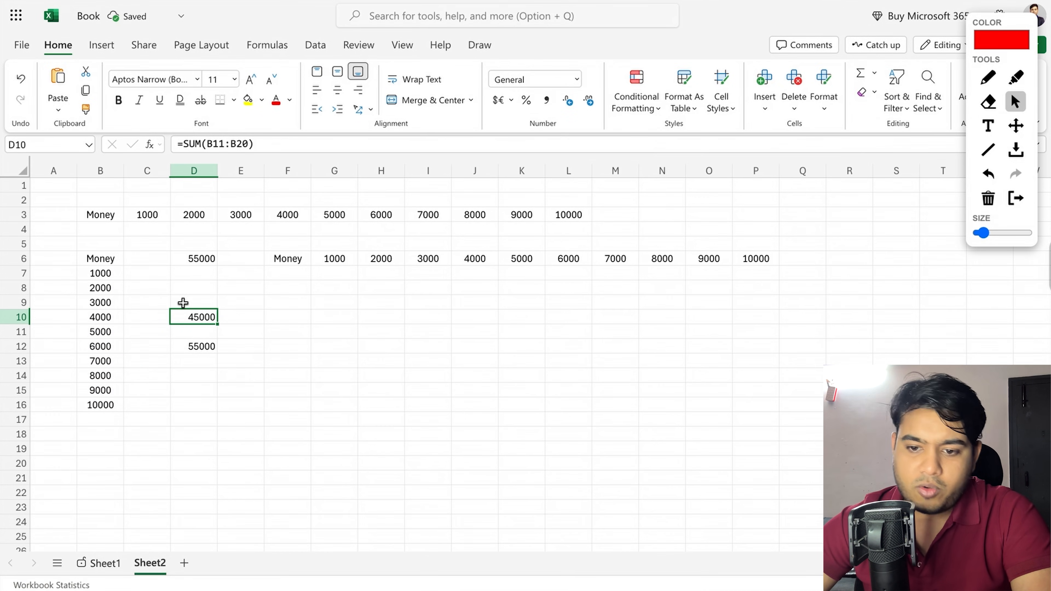
Check whether D12 holds a plain value or a formula
{"action": "left_click", "coordinate": [208, 347]}
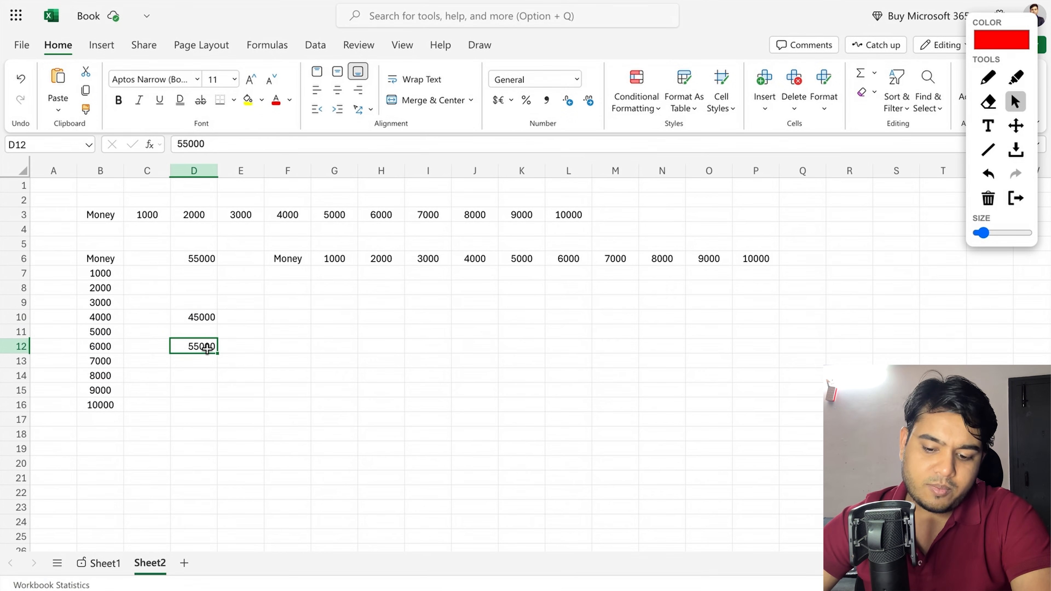
{"action": "left_click", "coordinate": [255, 346]}
{"action": "left_click", "coordinate": [208, 344]}
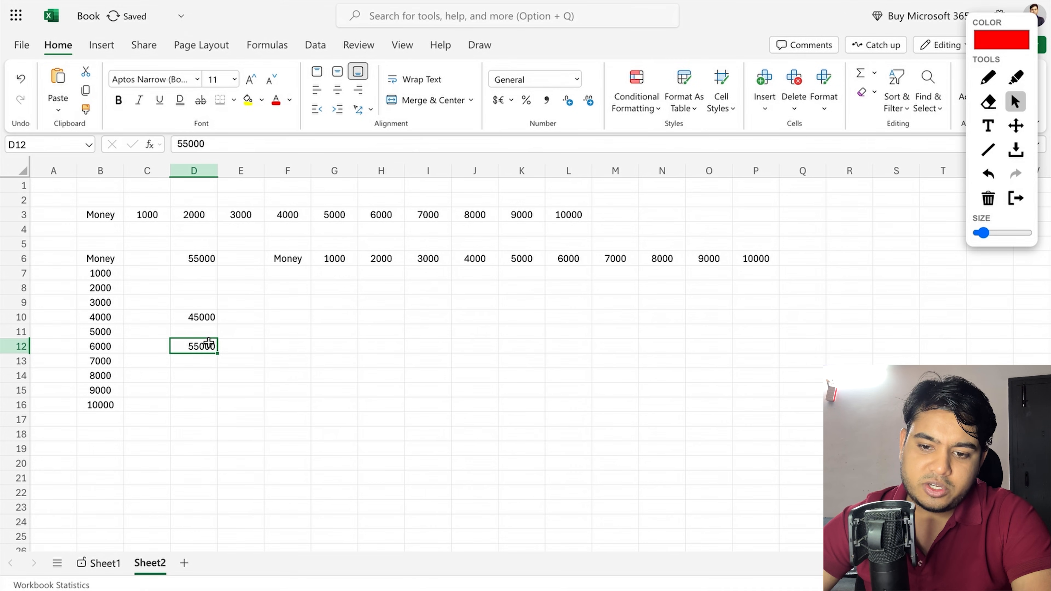
Try to paste values only into G8
{"action": "right_click", "coordinate": [332, 285]}
{"action": "mouse_move", "coordinate": [387, 277]}
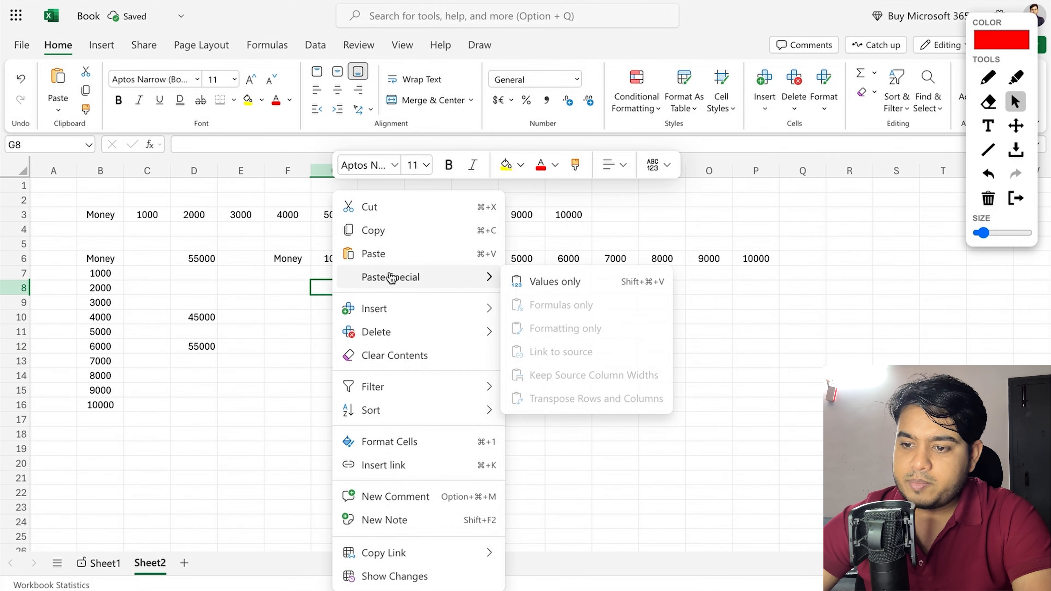
{"action": "left_click", "coordinate": [566, 283]}
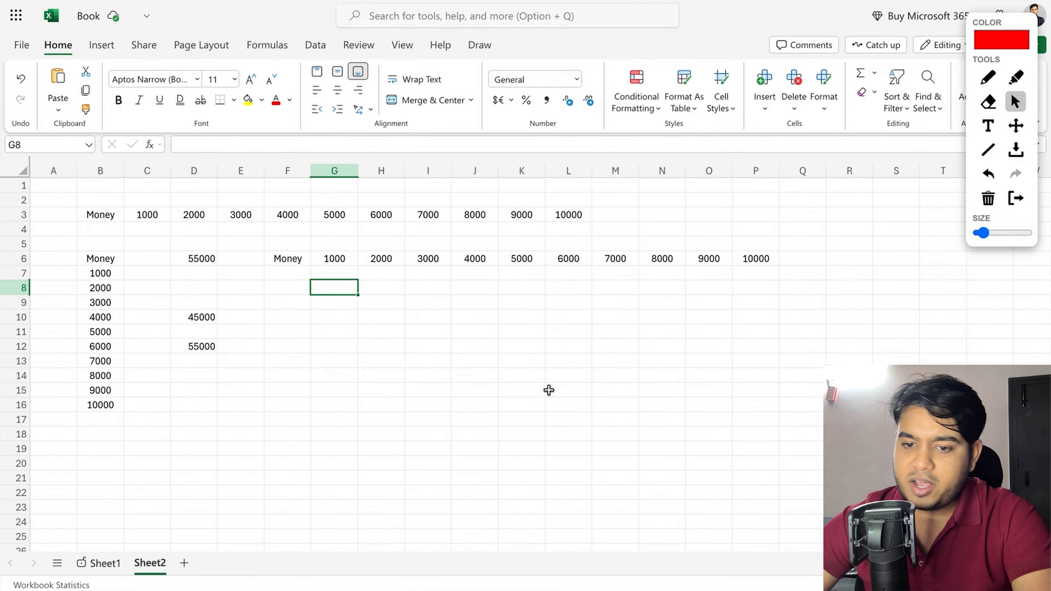
Review the SUM formula in D6 and the Money values in B7:B16 that it adds up
{"action": "left_click", "coordinate": [241, 292]}
{"action": "left_click", "coordinate": [205, 267]}
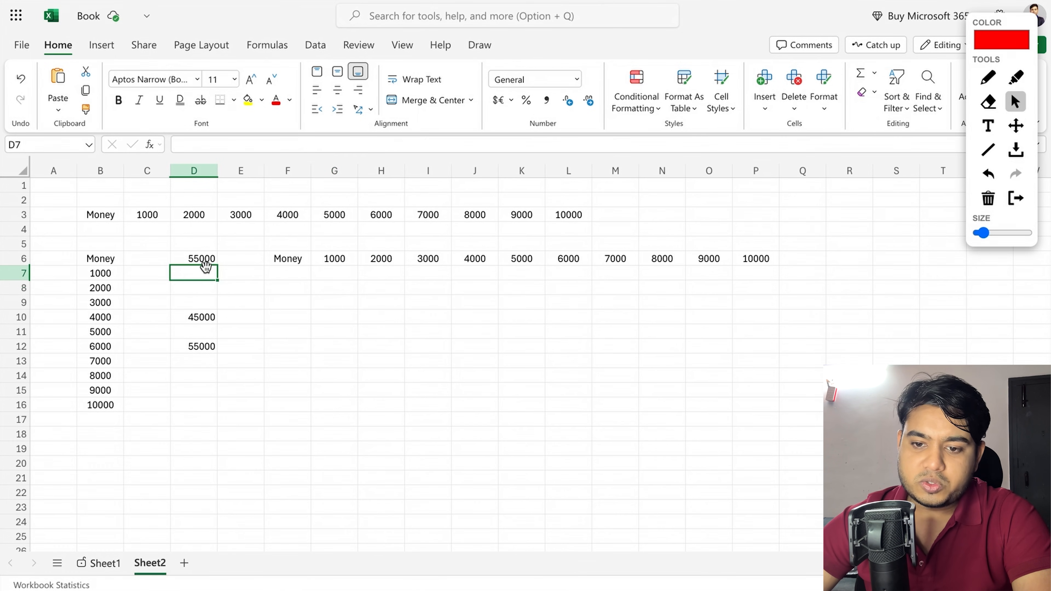
{"action": "left_click", "coordinate": [208, 255]}
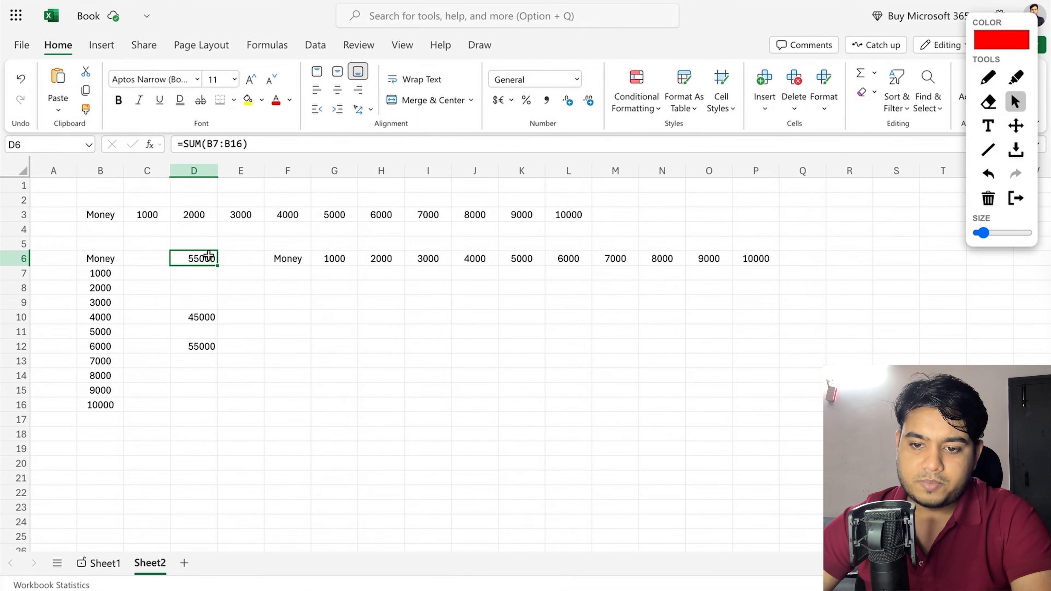
{"action": "double_click", "coordinate": [208, 257]}
{"action": "left_click", "coordinate": [289, 330]}
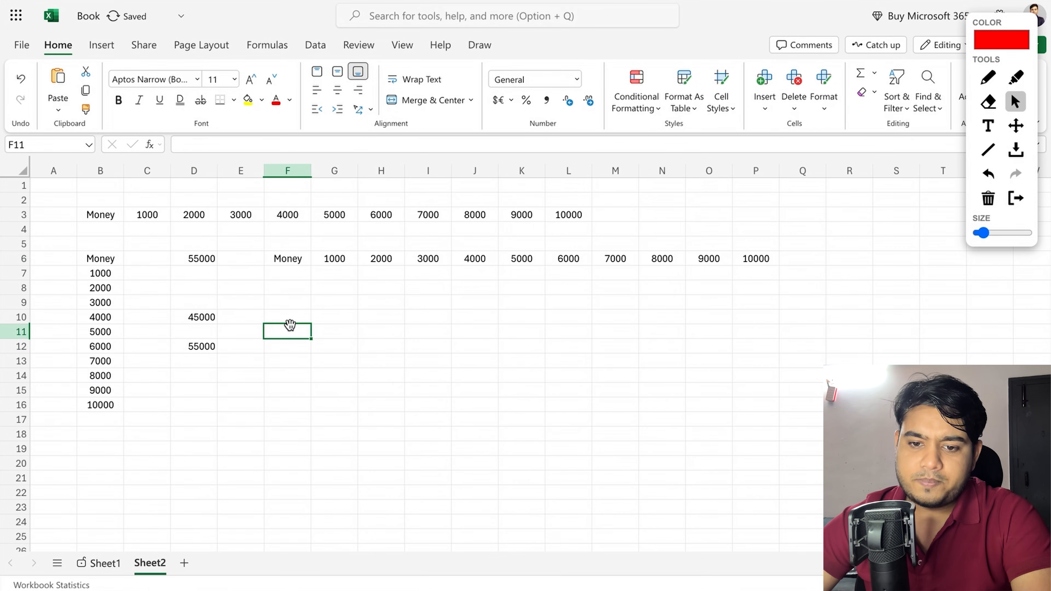
{"action": "left_click_drag", "start_coordinate": [106, 274], "coordinate": [109, 403]}
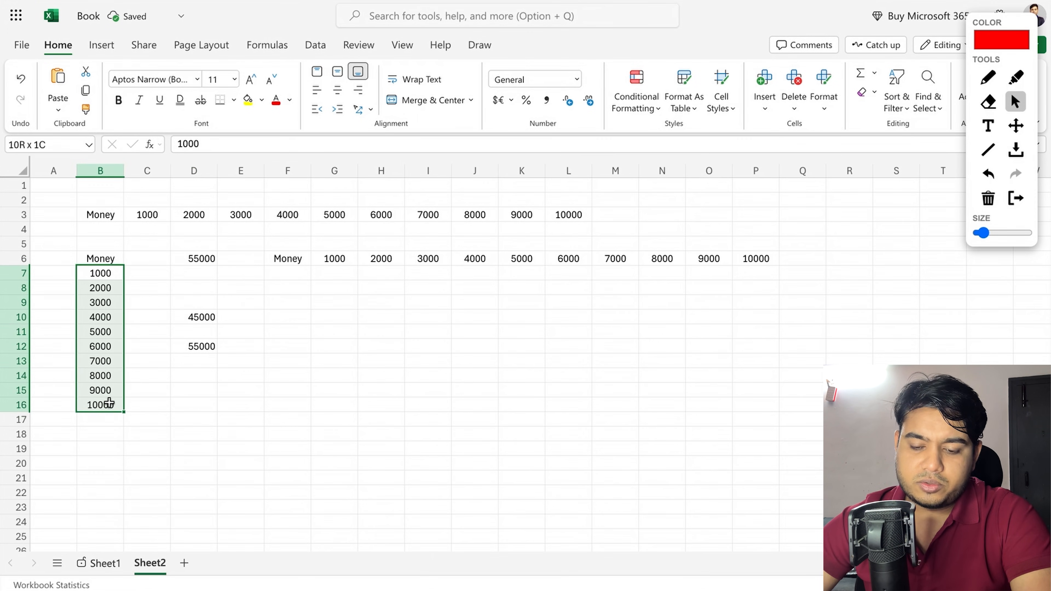
Copy the SUM cell D6 and paste it into F10 as formulas only
{"action": "left_click", "coordinate": [200, 260]}
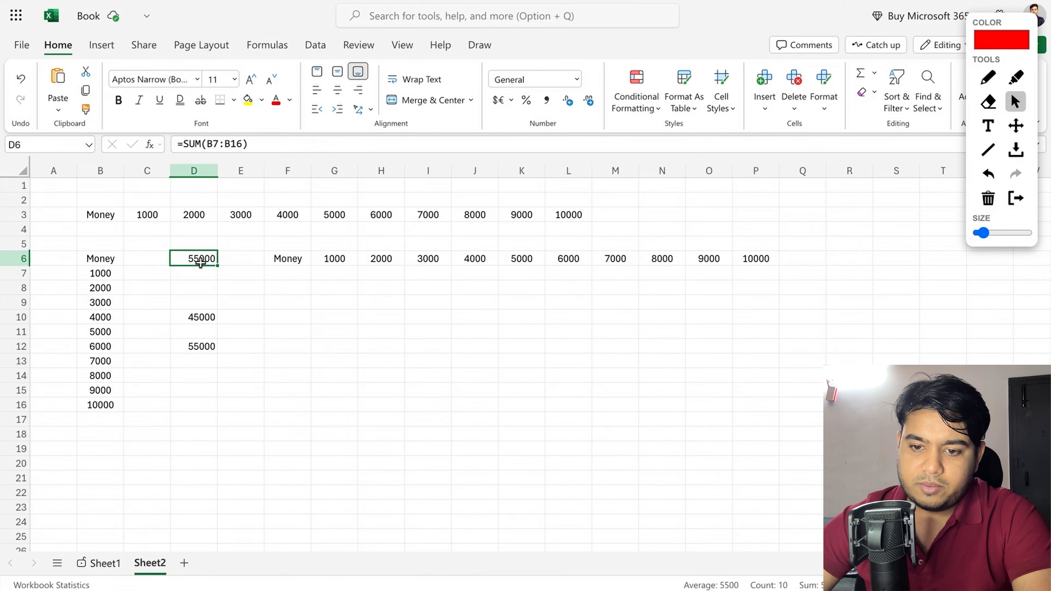
{"action": "right_click", "coordinate": [199, 260]}
{"action": "left_click", "coordinate": [265, 231]}
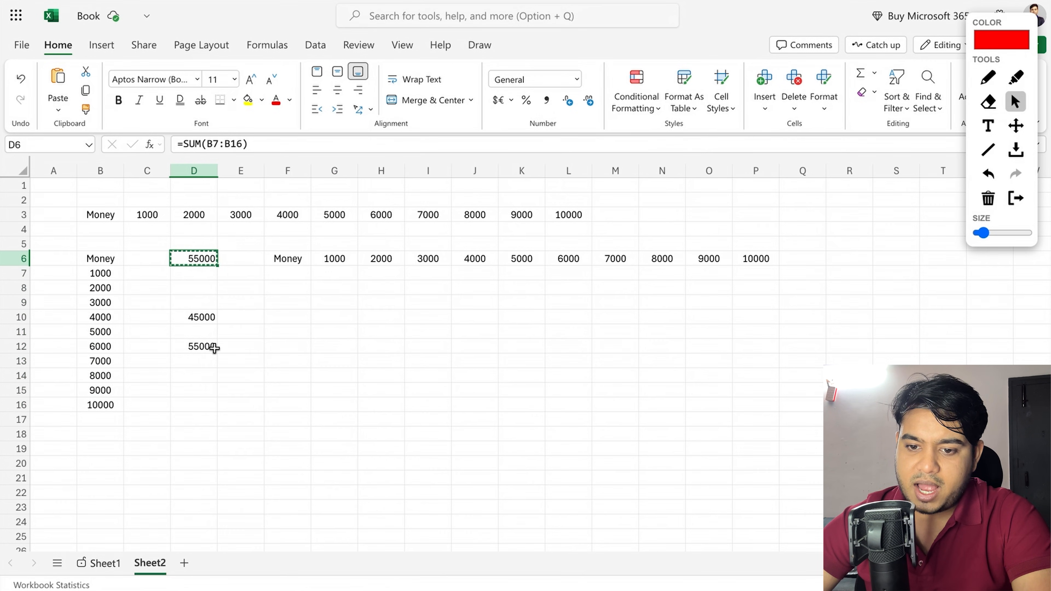
{"action": "right_click", "coordinate": [208, 325]}
{"action": "right_click", "coordinate": [306, 319]}
{"action": "mouse_move", "coordinate": [364, 85]}
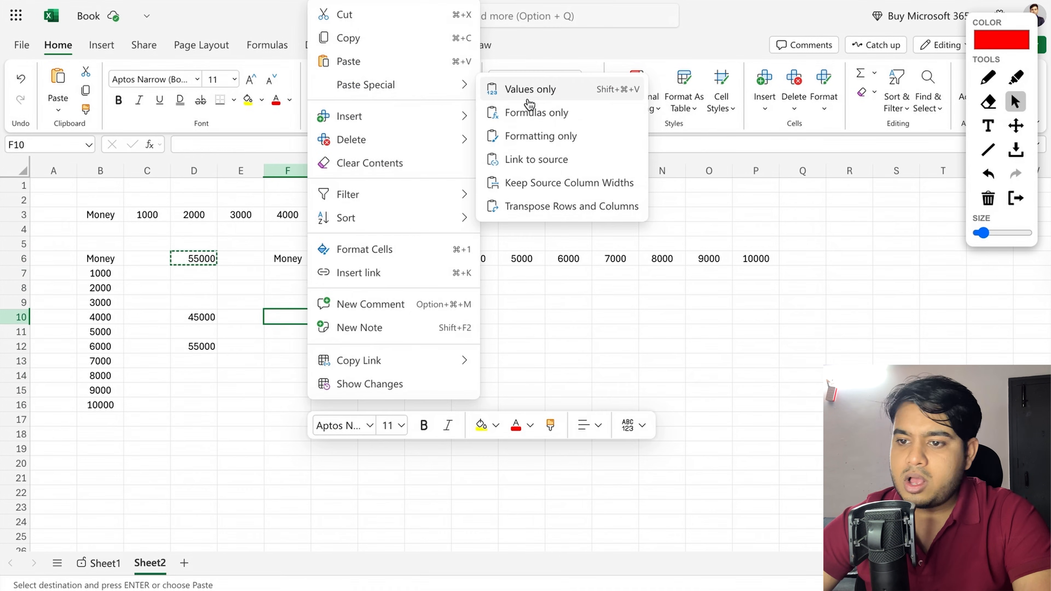
{"action": "left_click", "coordinate": [560, 113]}
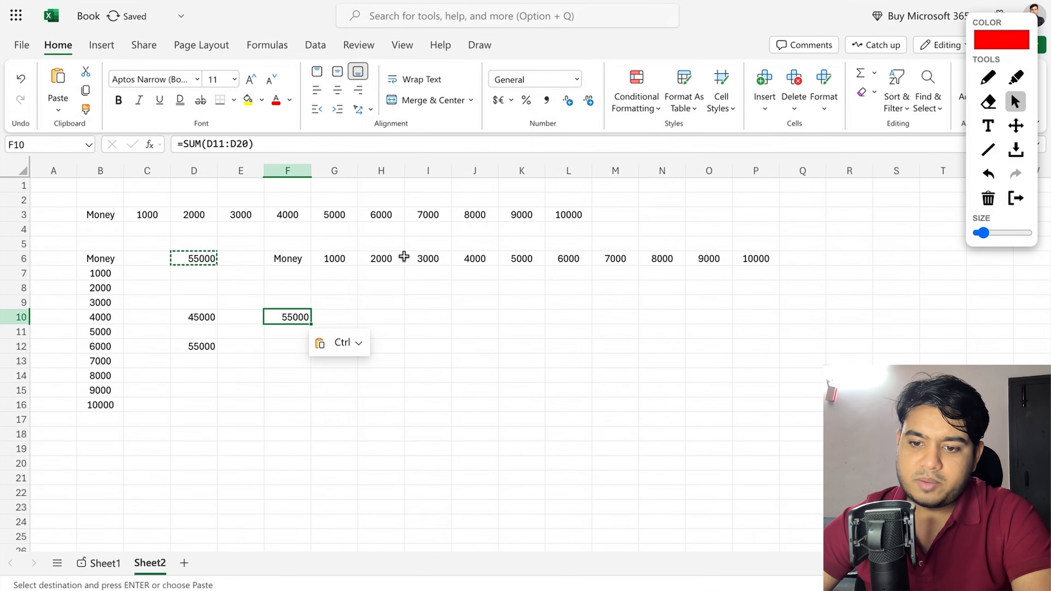
Check the range referenced by the formula pasted into F10
{"action": "double_click", "coordinate": [299, 317]}
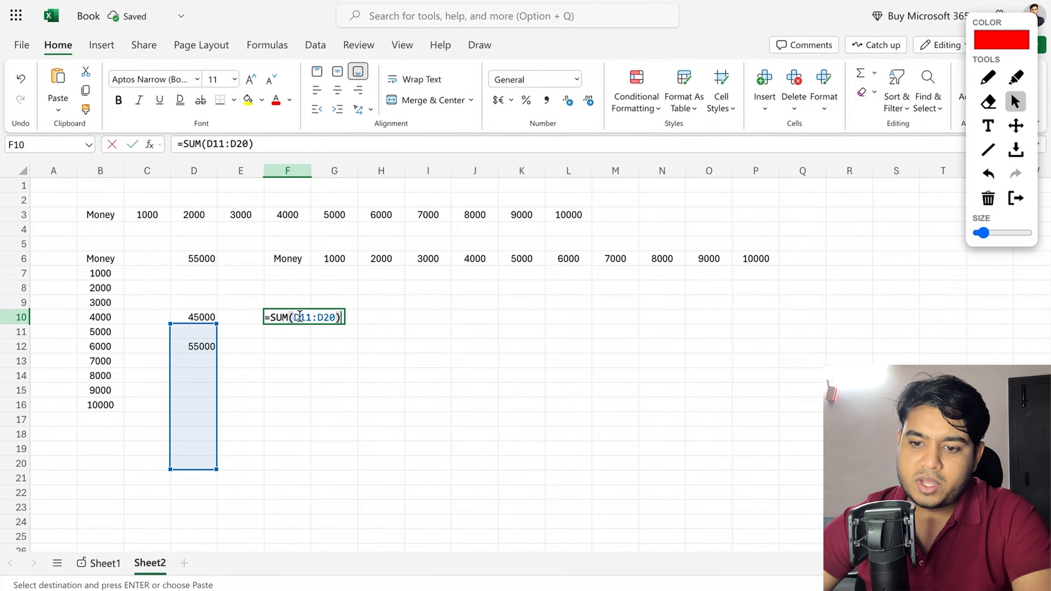
{"action": "left_click", "coordinate": [403, 313]}
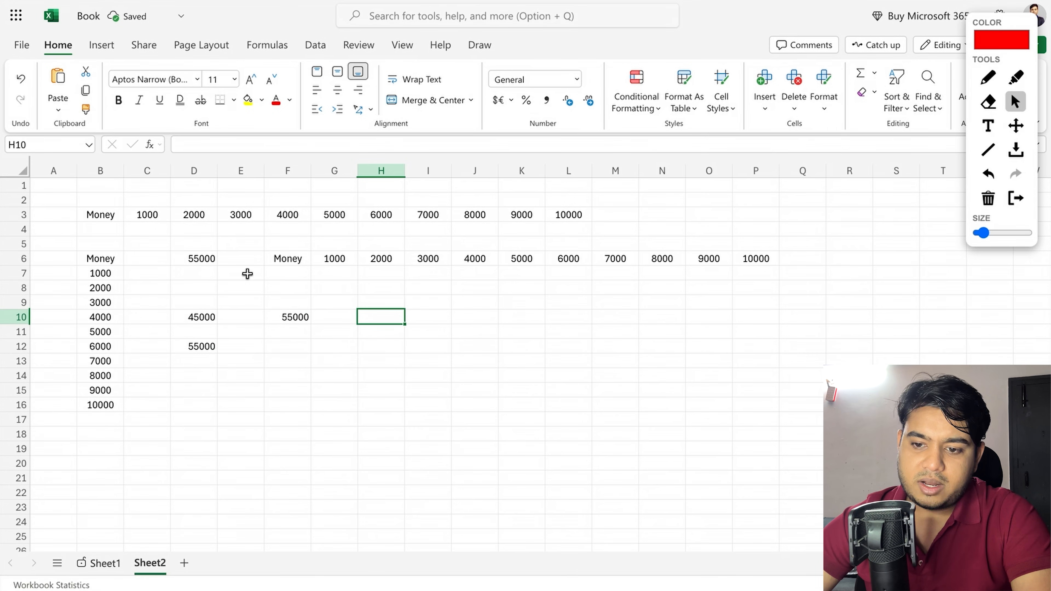
{"action": "left_click", "coordinate": [304, 323]}
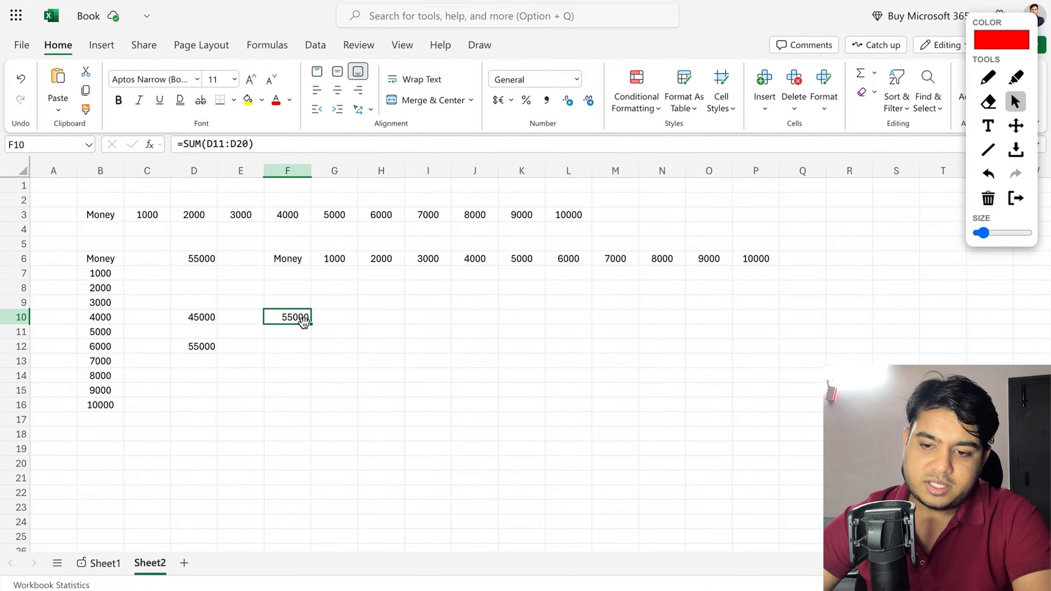
{"action": "right_click", "coordinate": [241, 259]}
{"action": "mouse_move", "coordinate": [329, 278]}
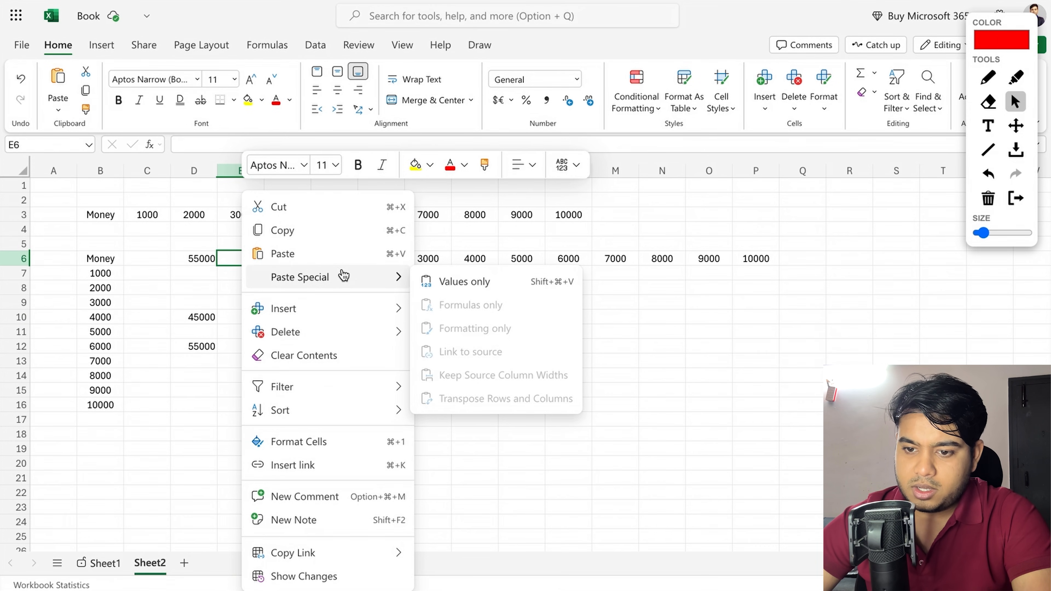
{"action": "left_click", "coordinate": [199, 259]}
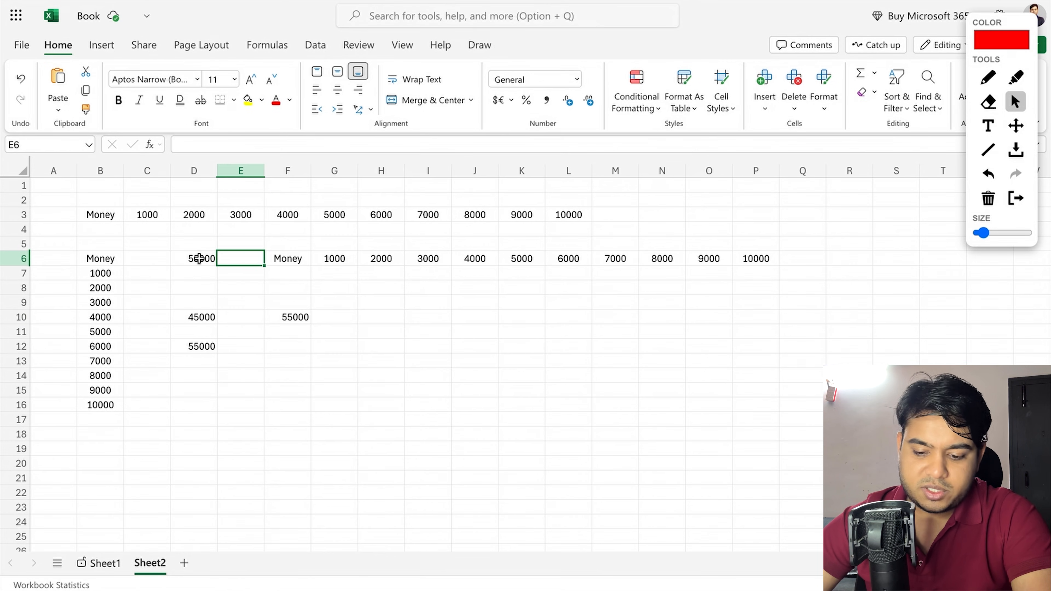
Copy D6 again and paste it into the adjacent cell E6 as formulas only
{"action": "left_click", "coordinate": [199, 258]}
{"action": "key", "text": "super+c"}
{"action": "right_click", "coordinate": [250, 259]}
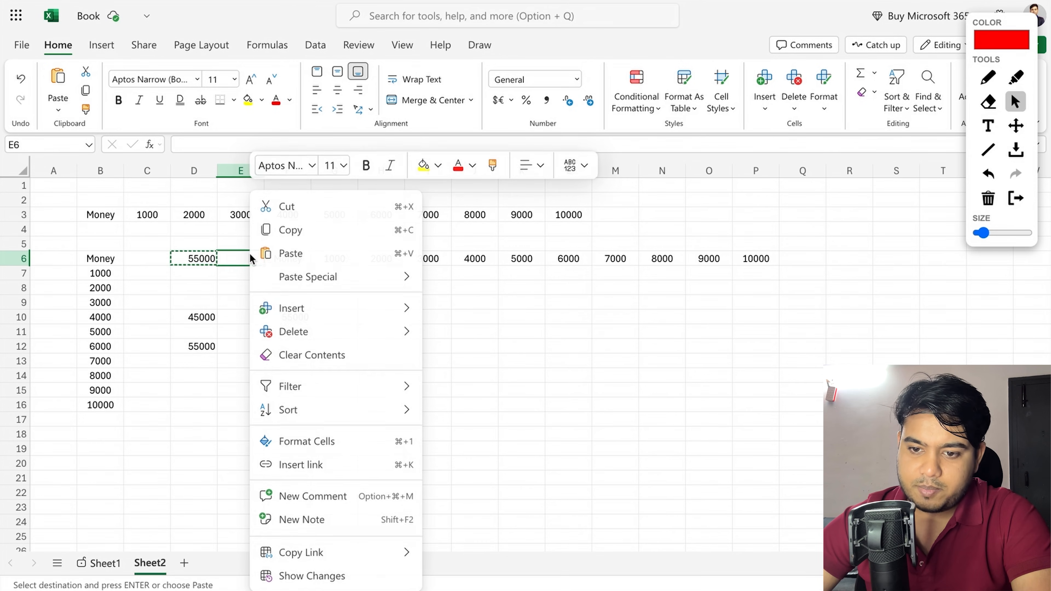
{"action": "mouse_move", "coordinate": [399, 286]}
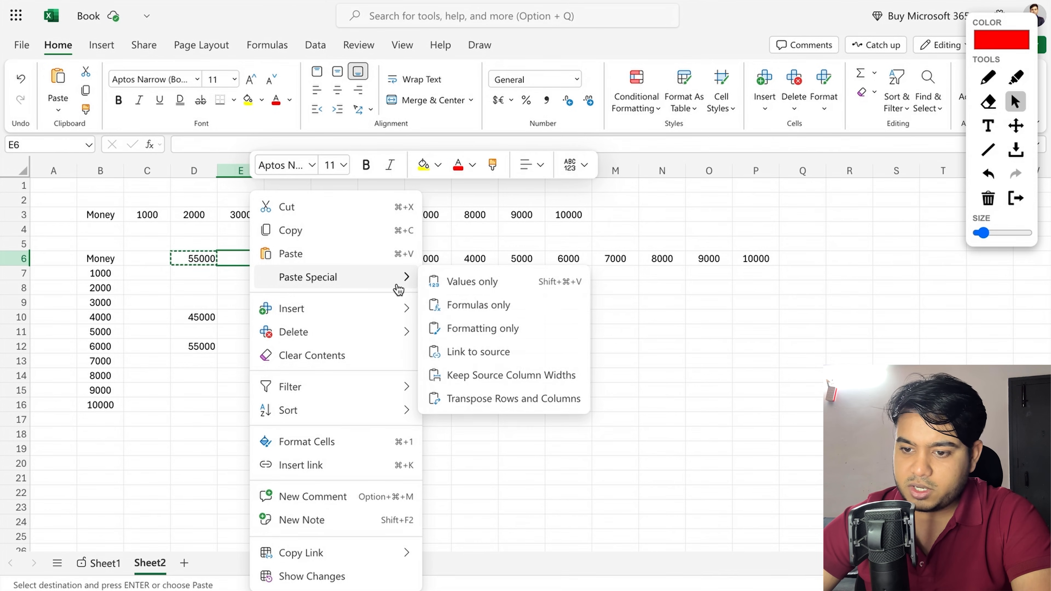
{"action": "left_click", "coordinate": [497, 305]}
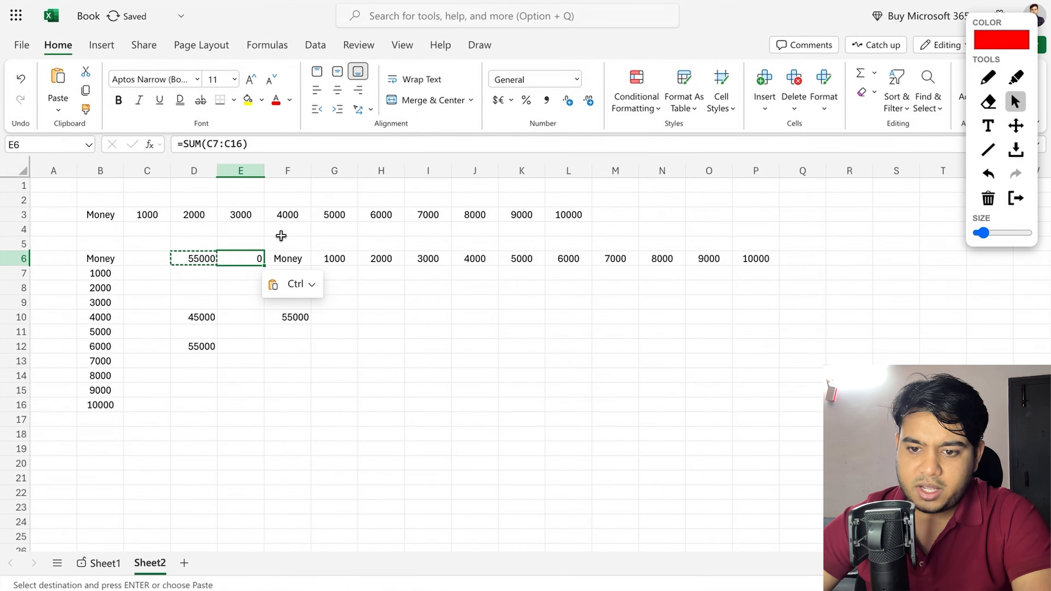
Compare the ranges referenced by the SUM formula in D6 and its formulas-only copy in E6
{"action": "double_click", "coordinate": [246, 258]}
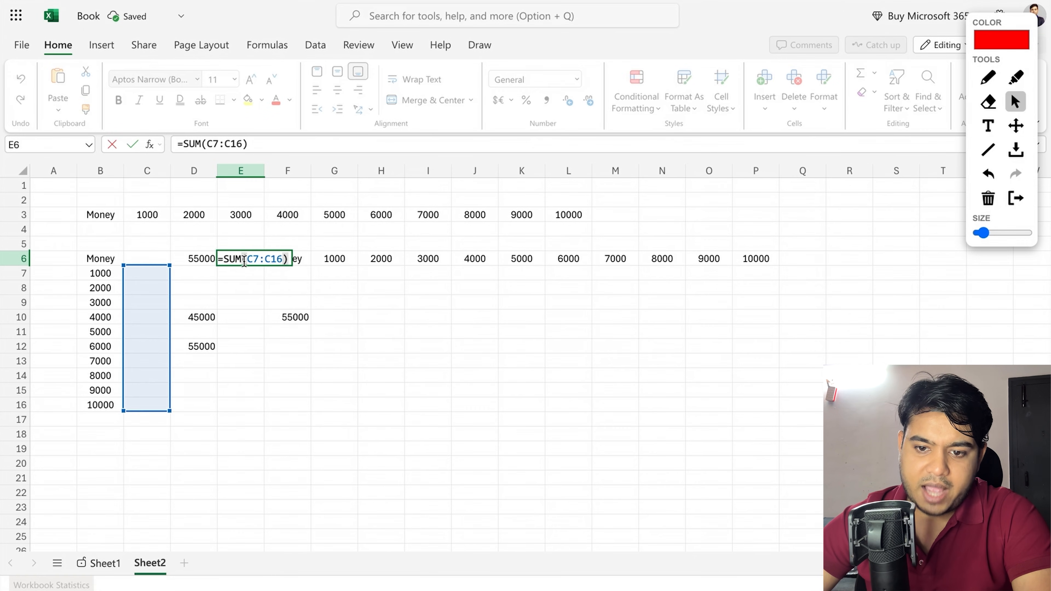
{"action": "left_click", "coordinate": [254, 320]}
{"action": "left_click", "coordinate": [202, 261]}
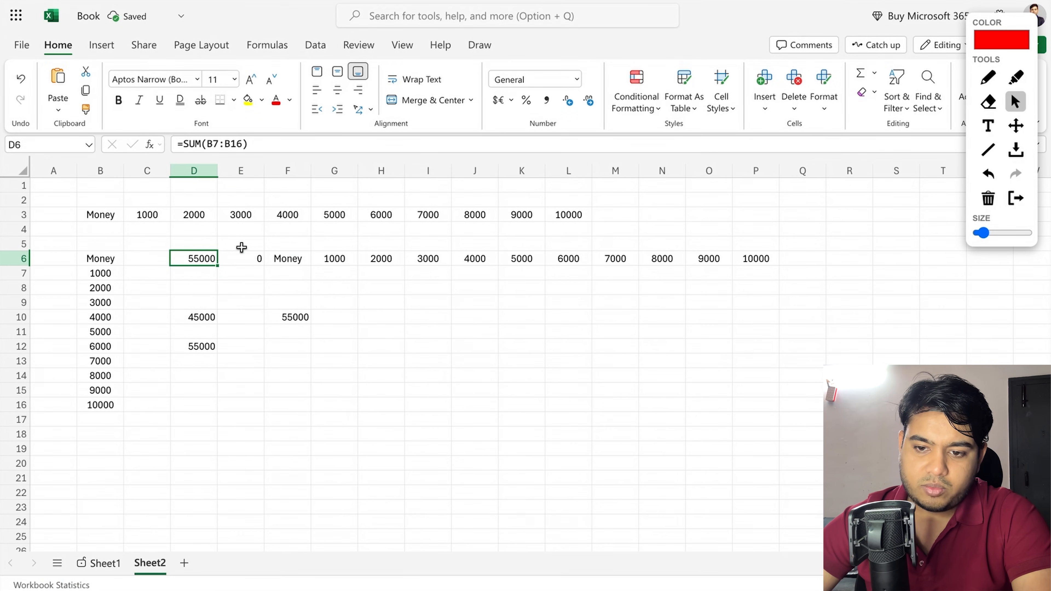
{"action": "left_click", "coordinate": [244, 260]}
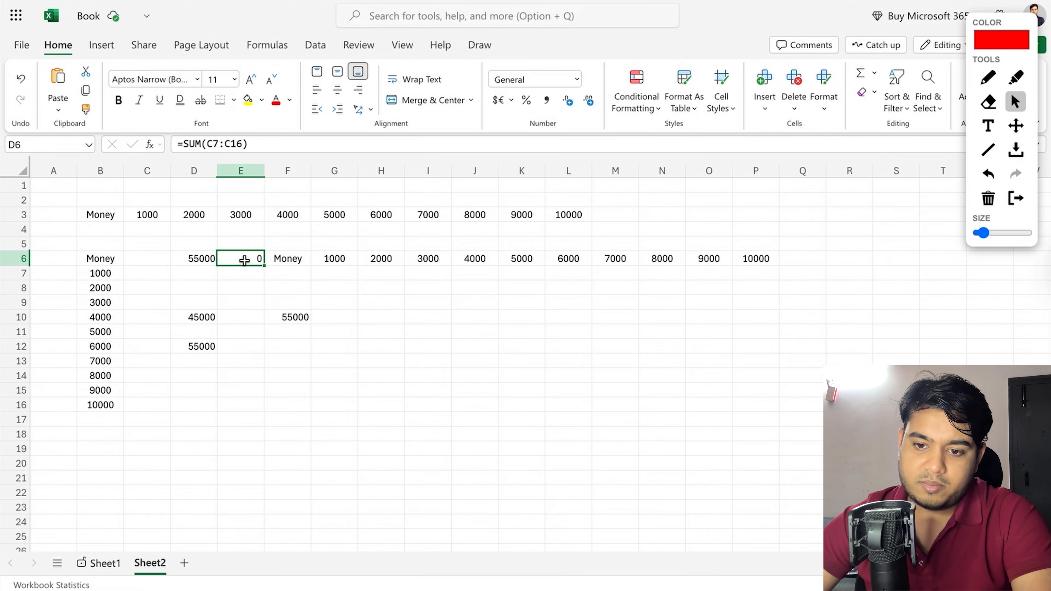
{"action": "double_click", "coordinate": [242, 261]}
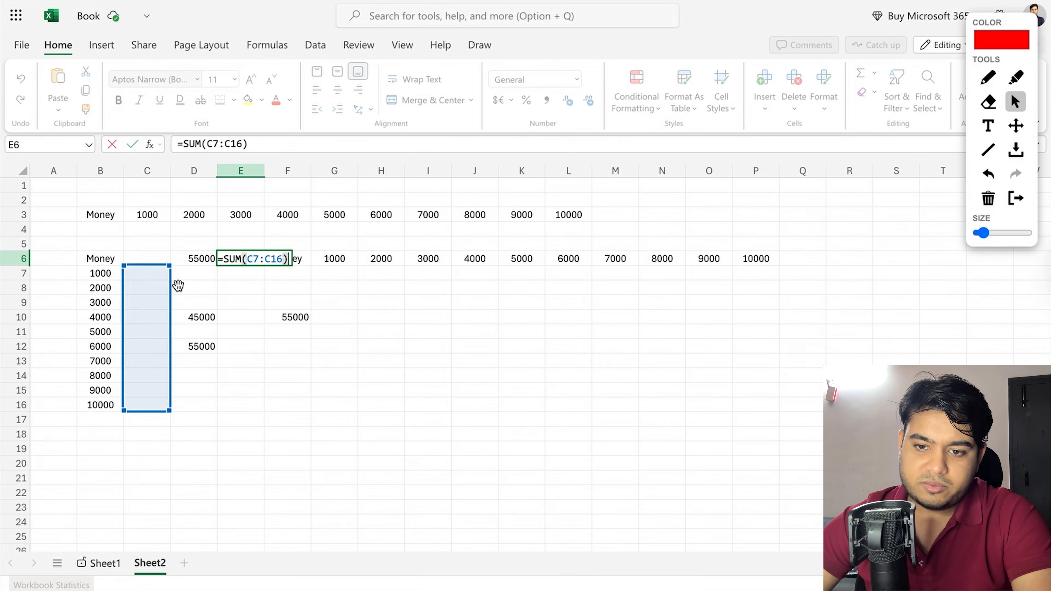
{"action": "left_click", "coordinate": [274, 314]}
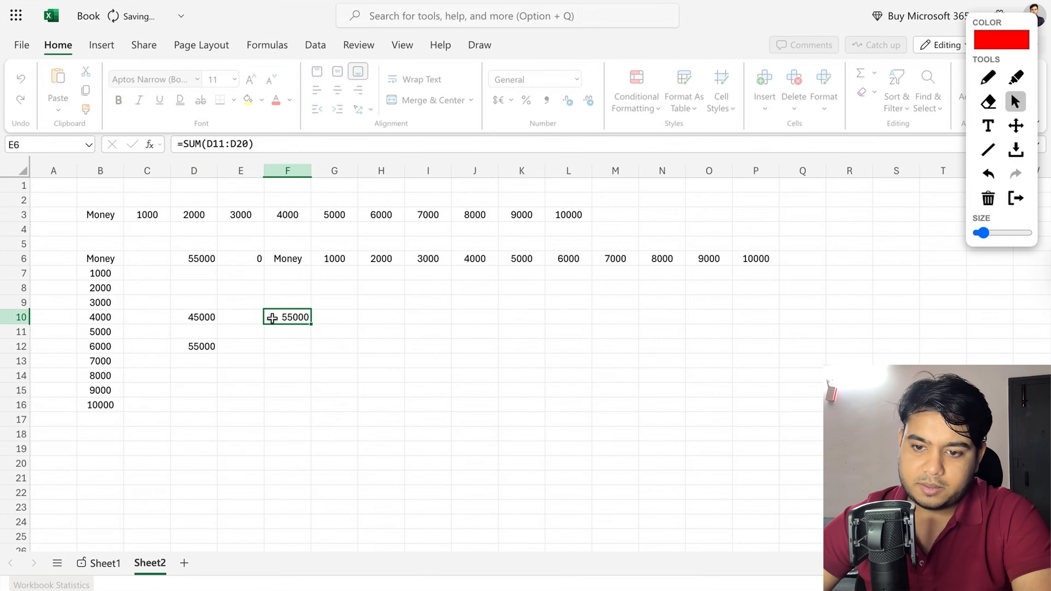
{"action": "left_click", "coordinate": [245, 266]}
Clear all data from the range B3:P22 on Sheet2 and switch to Sheet1
{"action": "left_click_drag", "start_coordinate": [99, 208], "coordinate": [750, 490]}
{"action": "key", "text": "Delete"}
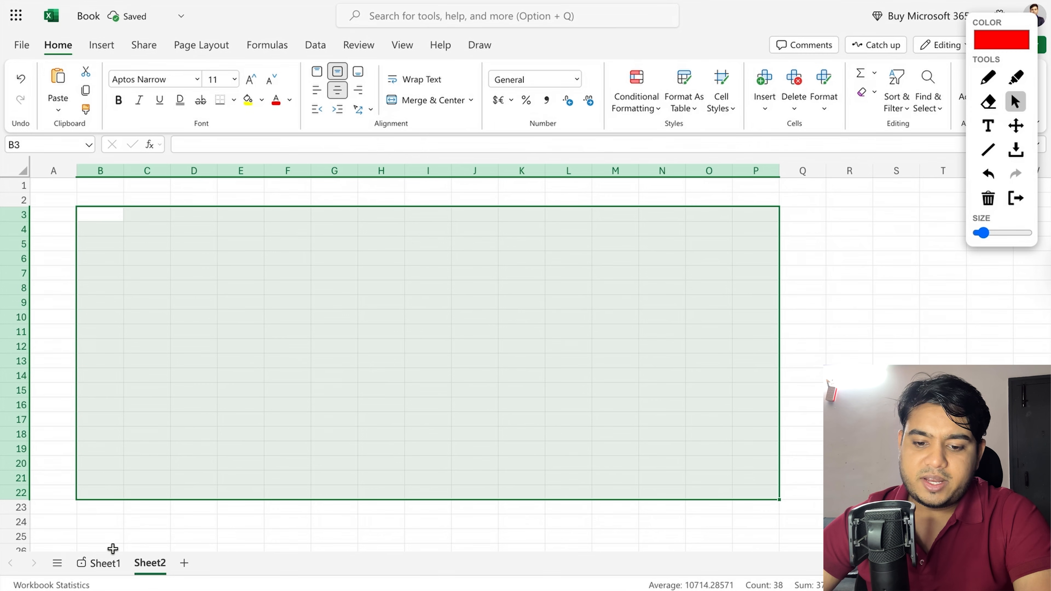
{"action": "left_click", "coordinate": [105, 563]}
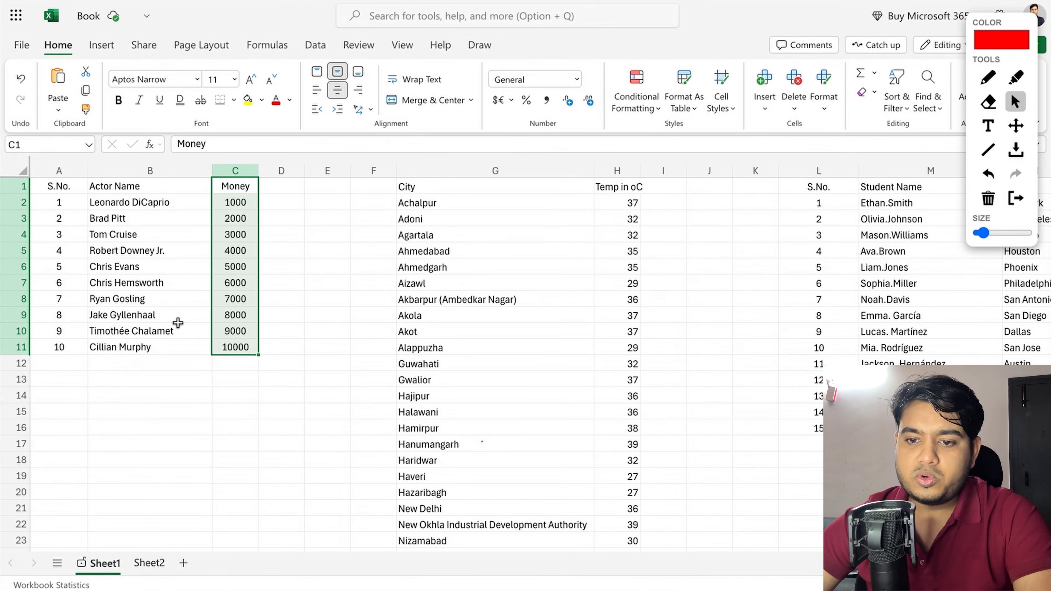
Cut the Money column C1:C11 and paste it into column D starting at D1
{"action": "left_click_drag", "start_coordinate": [235, 186], "coordinate": [235, 347]}
{"action": "left_click_drag", "start_coordinate": [236, 183], "coordinate": [235, 350]}
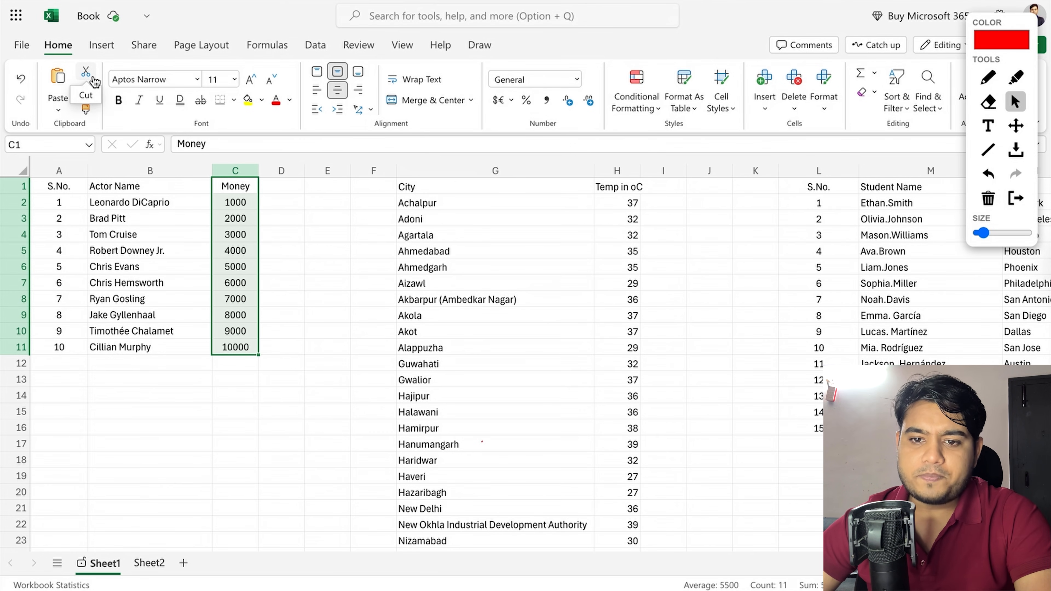
{"action": "key", "text": "super+x"}
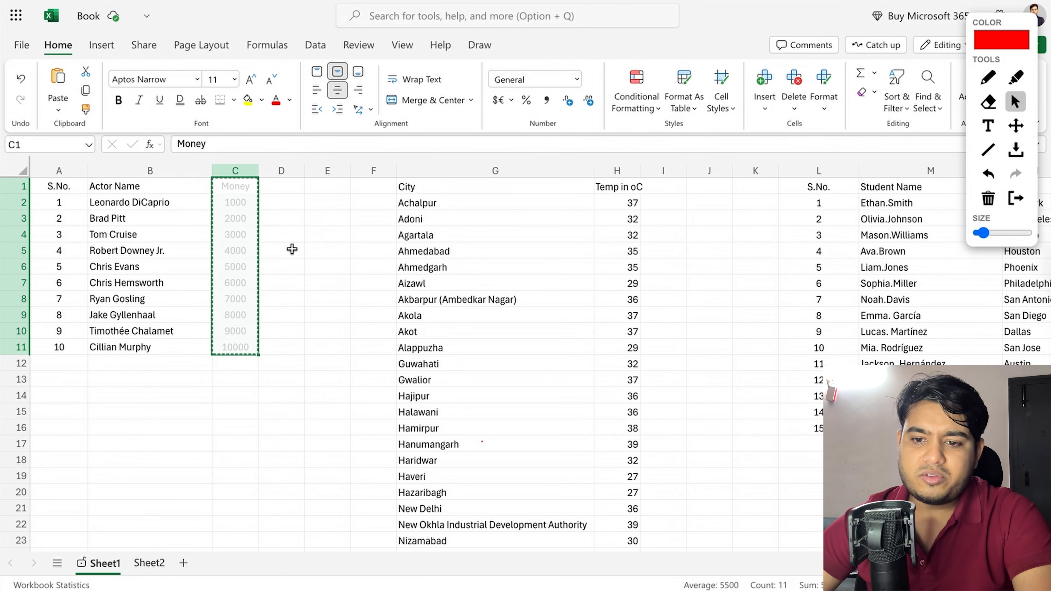
{"action": "left_click", "coordinate": [295, 183]}
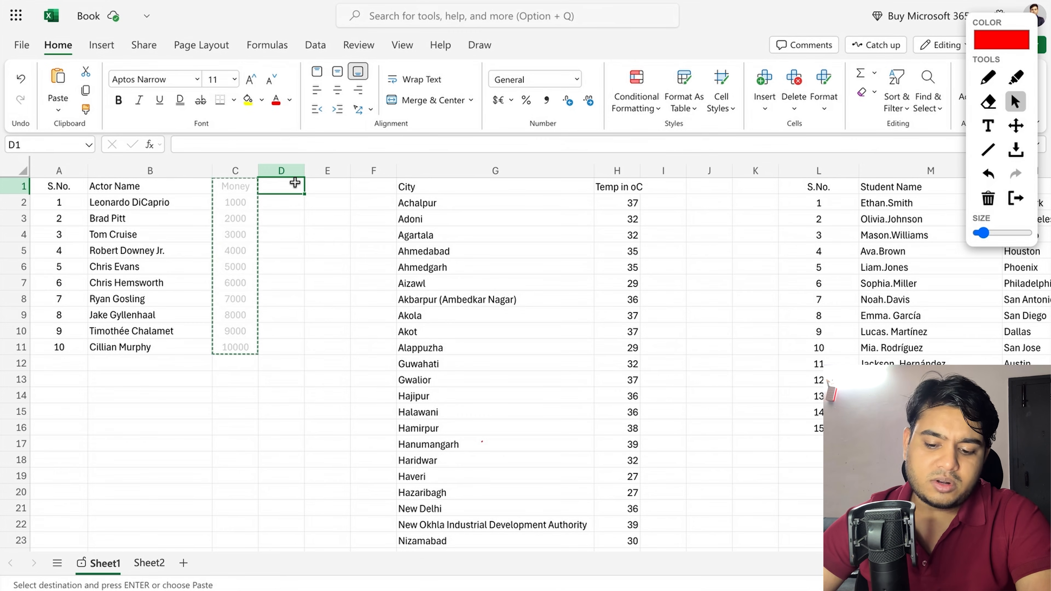
{"action": "key", "text": "super+v"}
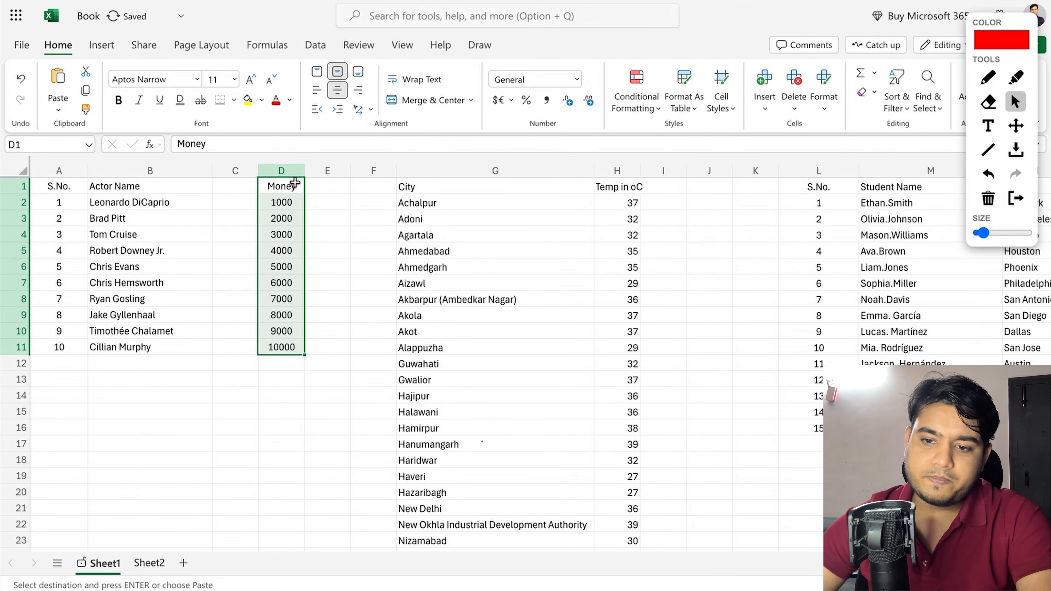
Cut the Money column from D1:D11 and paste it back into column C starting at C1
{"action": "key", "text": "super+x"}
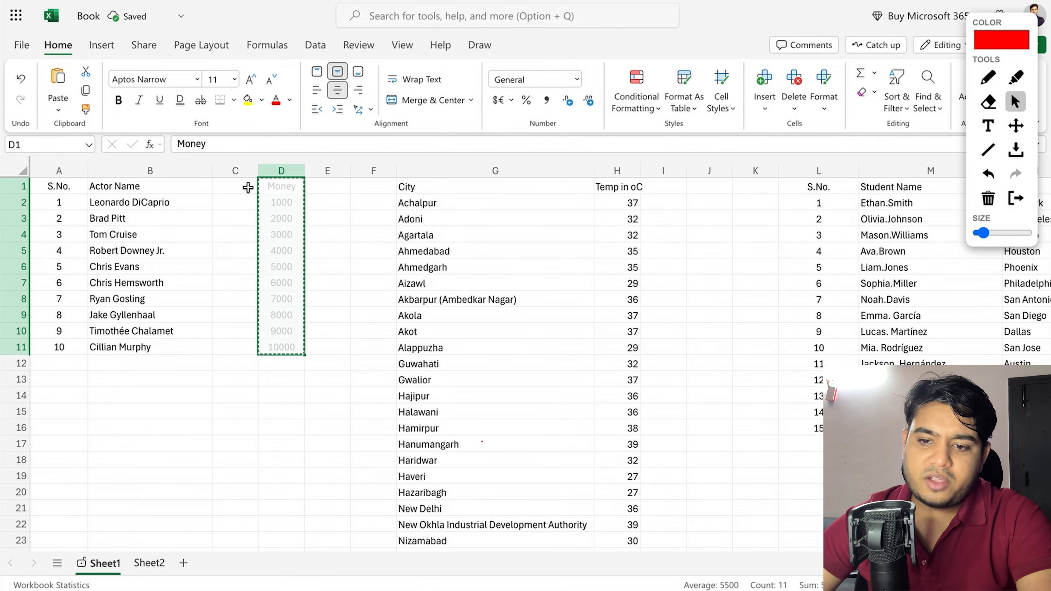
{"action": "left_click", "coordinate": [238, 183]}
{"action": "key", "text": "super+v"}
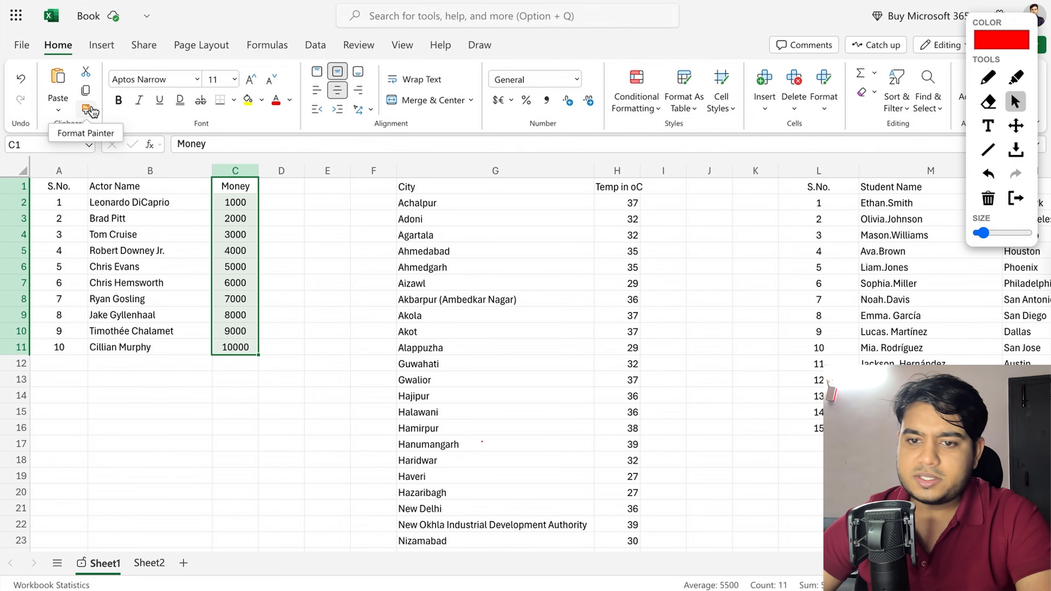
{"action": "left_click", "coordinate": [317, 187]}
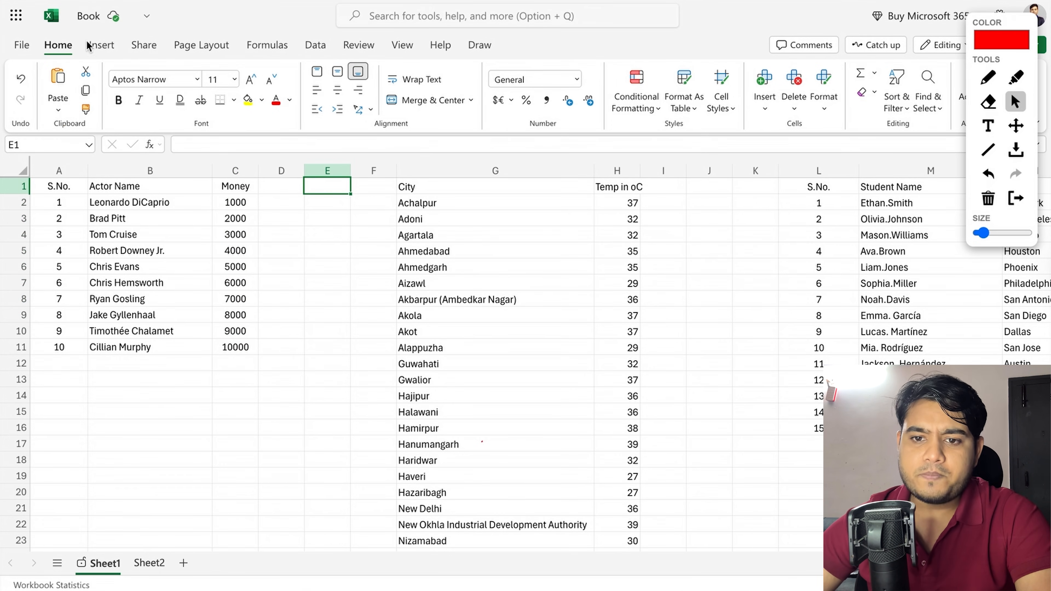
Change the font of the actor data in A1:C11 to Candara
{"action": "left_click_drag", "start_coordinate": [59, 186], "coordinate": [174, 348]}
{"action": "left_click_drag", "start_coordinate": [198, 382], "coordinate": [223, 348]}
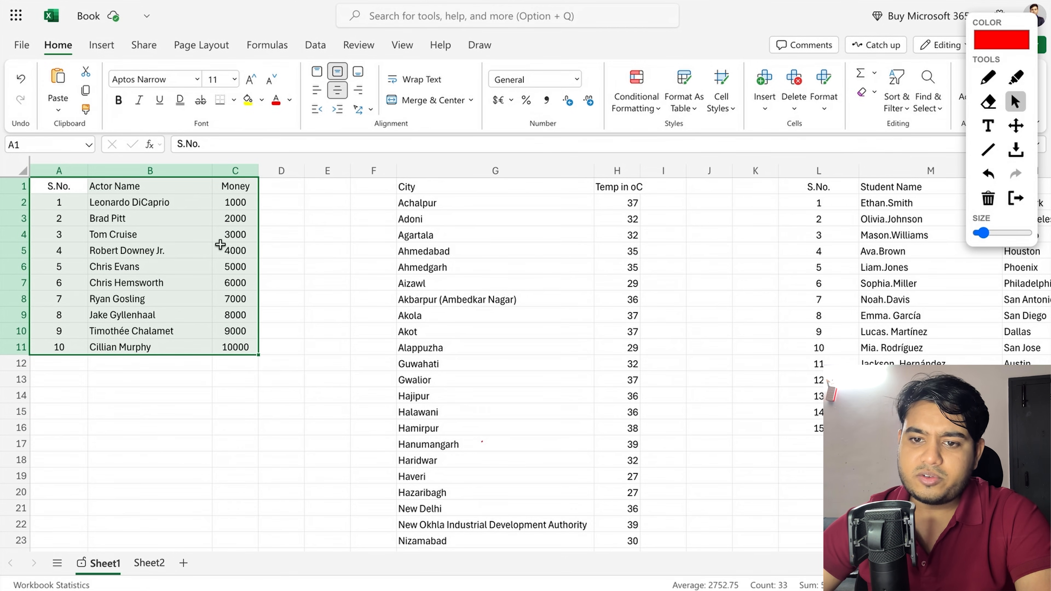
{"action": "left_click", "coordinate": [197, 83]}
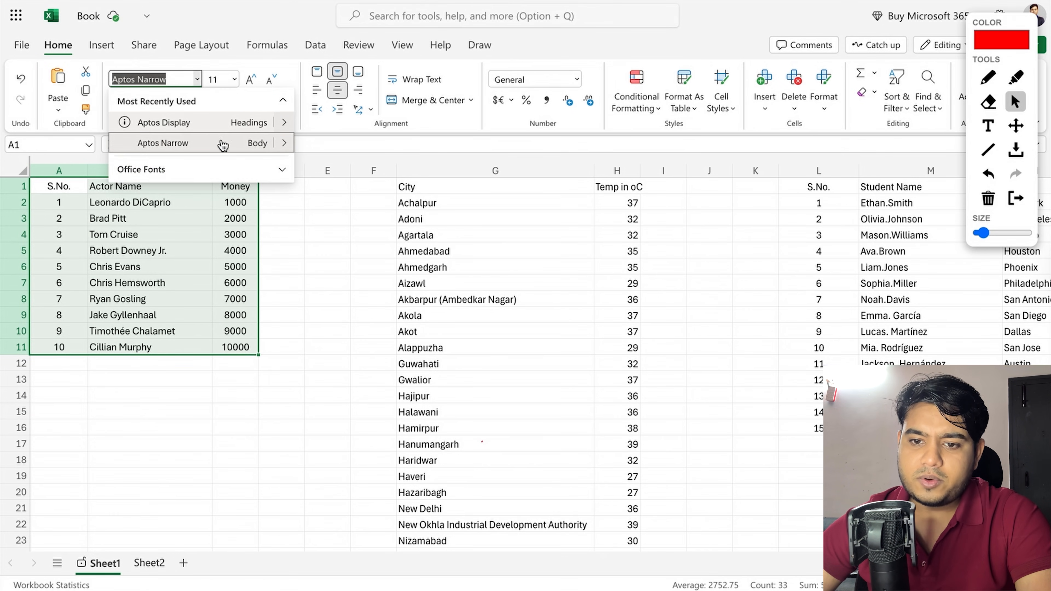
{"action": "left_click", "coordinate": [283, 169]}
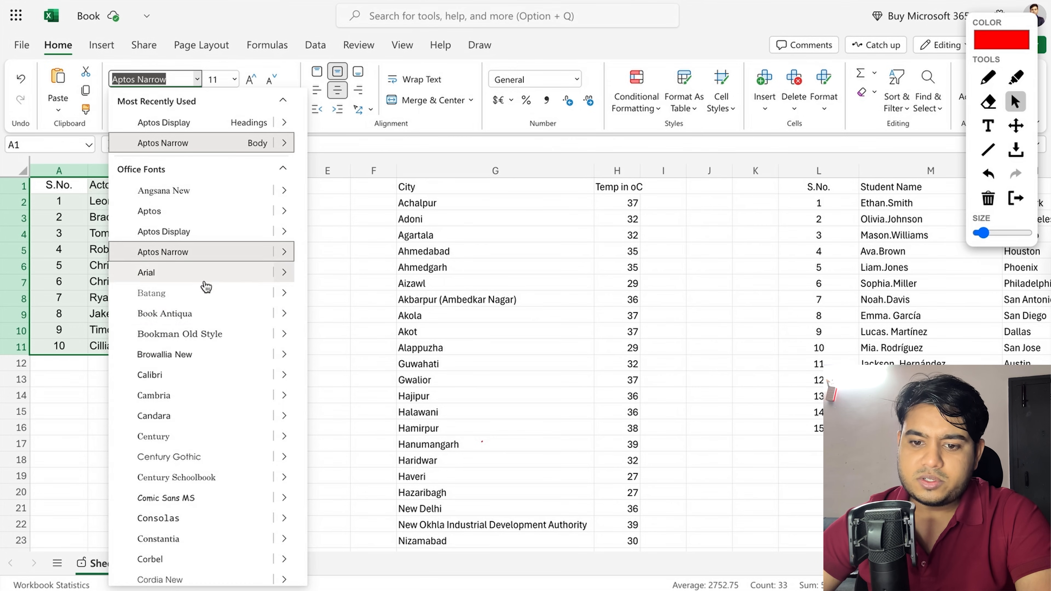
{"action": "left_click", "coordinate": [192, 421]}
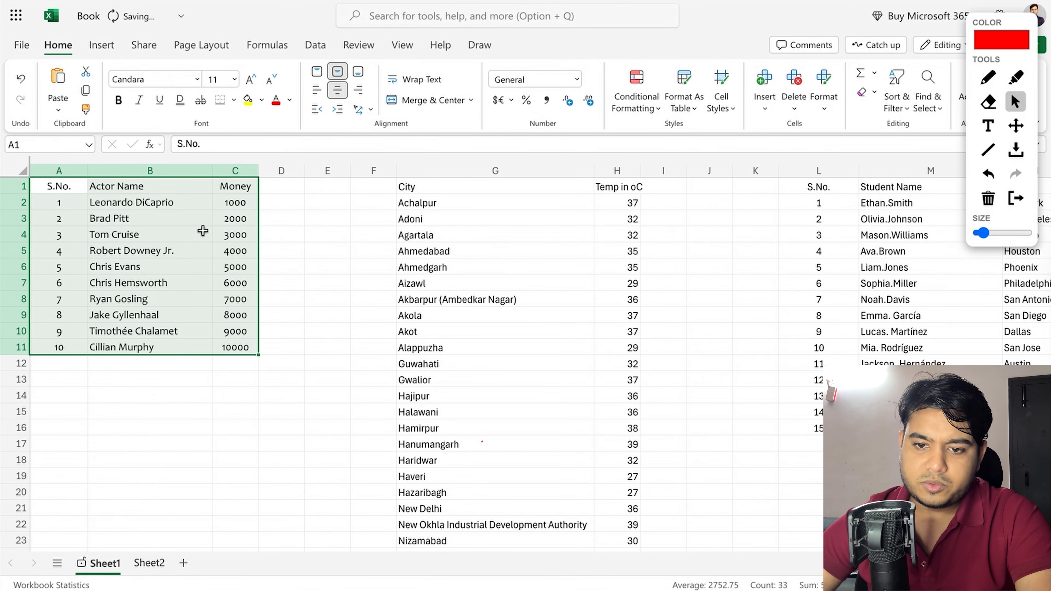
{"action": "left_click", "coordinate": [296, 215]}
Set the font size of the actor data in A1:C11 to 12
{"action": "left_click_drag", "start_coordinate": [83, 186], "coordinate": [238, 341]}
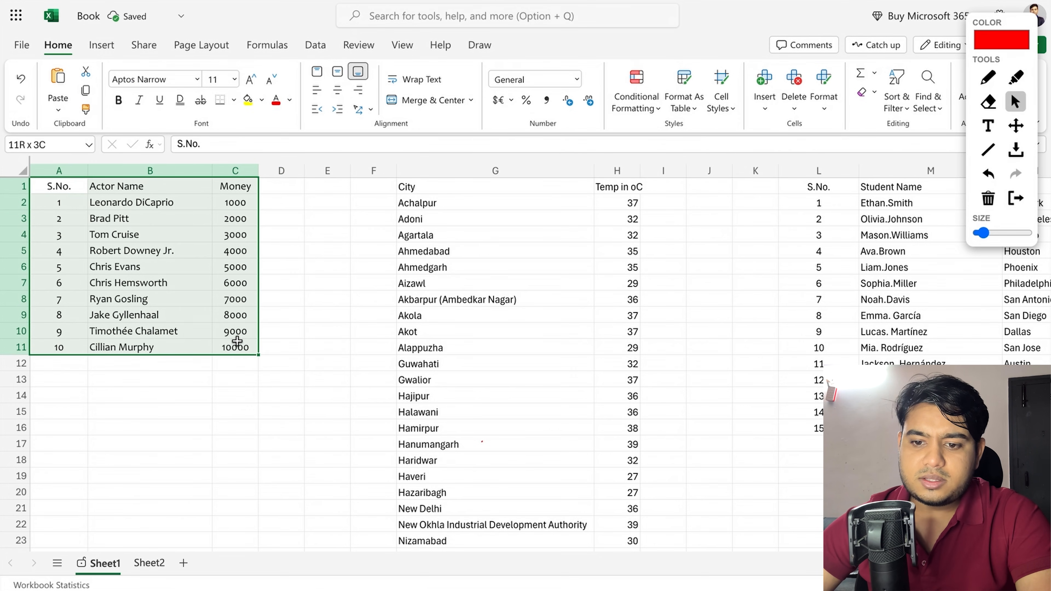
{"action": "left_click", "coordinate": [234, 80]}
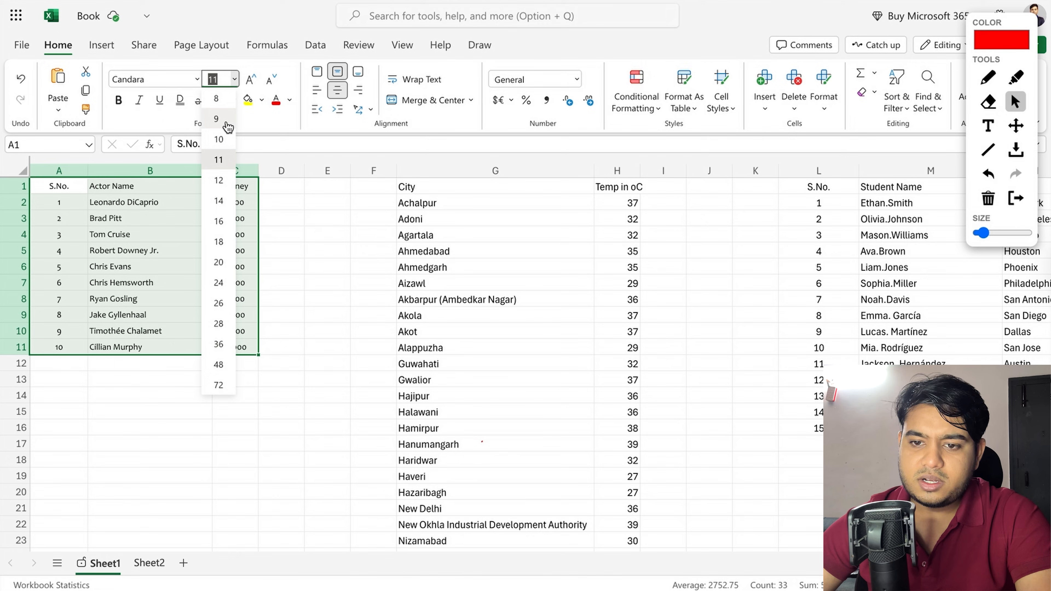
{"action": "left_click", "coordinate": [225, 181]}
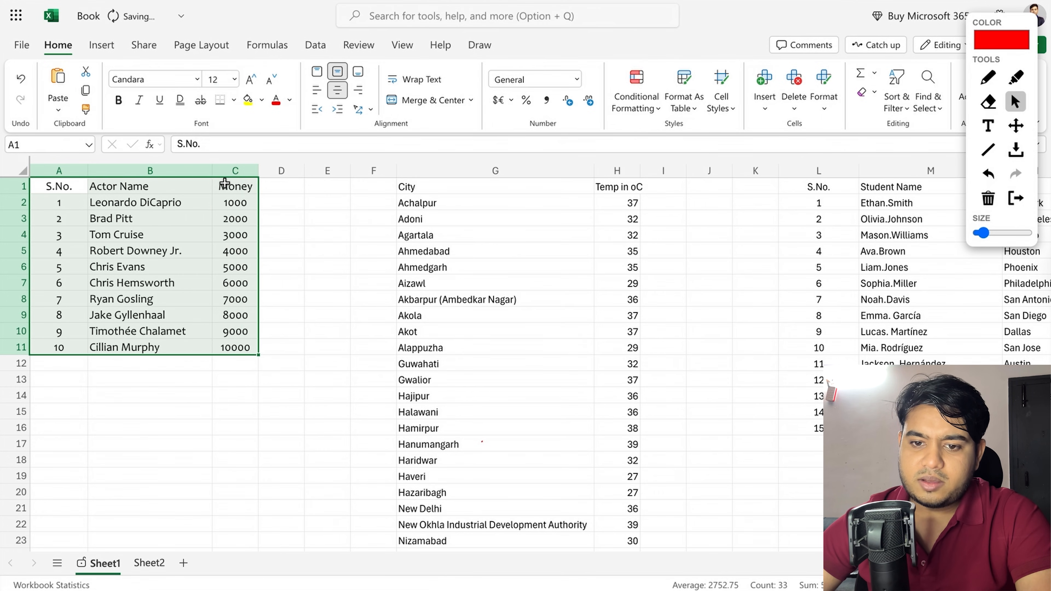
{"action": "left_click", "coordinate": [330, 248]}
Try enlarging and shrinking the font of the header row A1:C1 stepwise, returning it to size 12
{"action": "left_click_drag", "start_coordinate": [63, 187], "coordinate": [253, 189]}
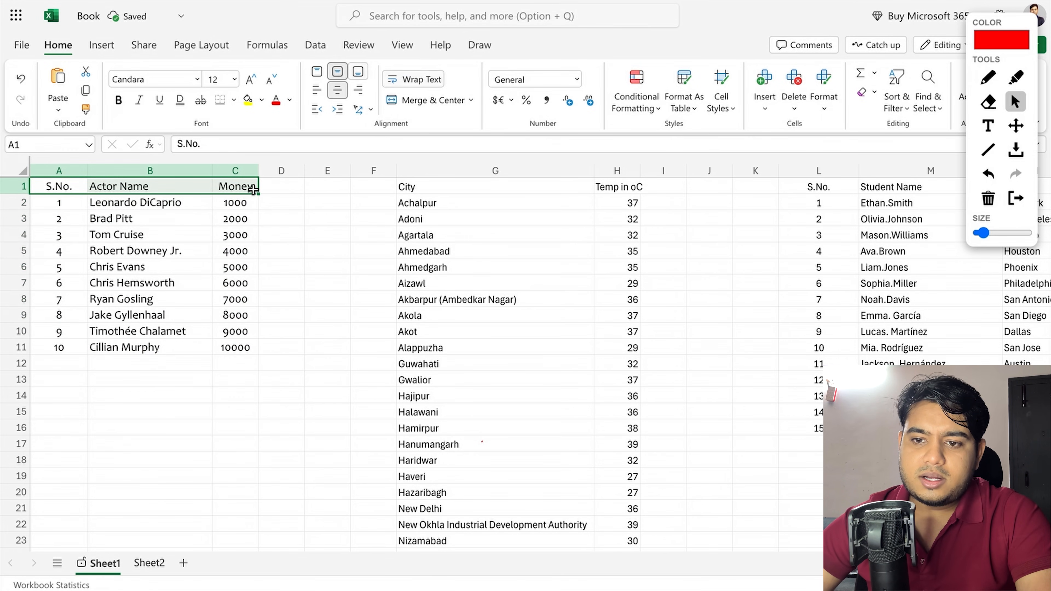
{"action": "left_click", "coordinate": [259, 80]}
{"action": "left_click", "coordinate": [260, 80]}
{"action": "left_click", "coordinate": [260, 80]}
{"action": "left_click", "coordinate": [260, 80]}
{"action": "left_click", "coordinate": [260, 80]}
{"action": "left_click", "coordinate": [271, 81]}
{"action": "left_click", "coordinate": [271, 81]}
{"action": "left_click", "coordinate": [271, 81]}
{"action": "left_click", "coordinate": [272, 82]}
{"action": "left_click", "coordinate": [271, 82]}
{"action": "left_click", "coordinate": [260, 80]}
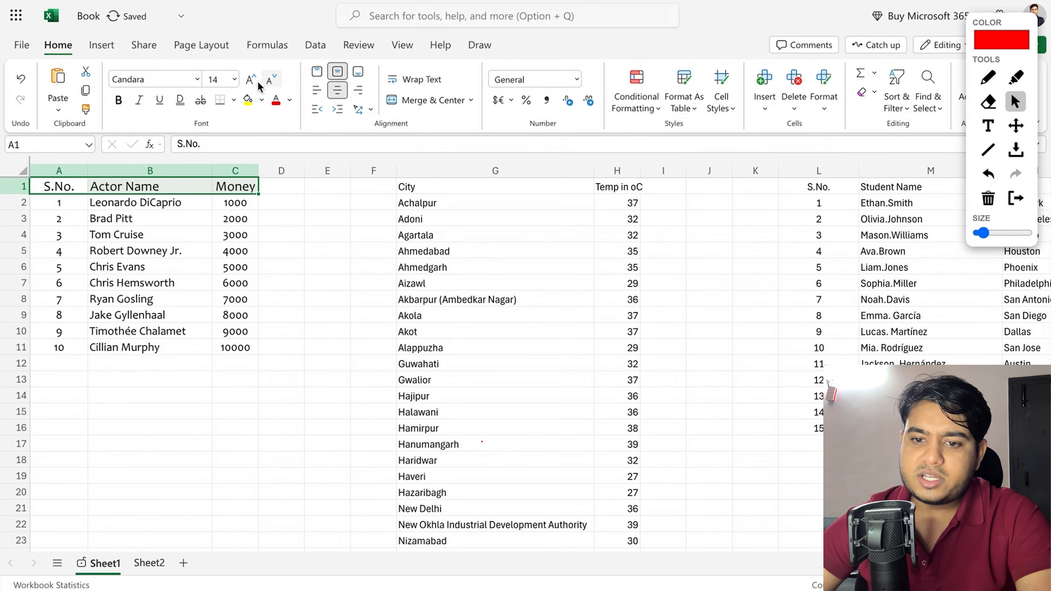
{"action": "left_click", "coordinate": [272, 87]}
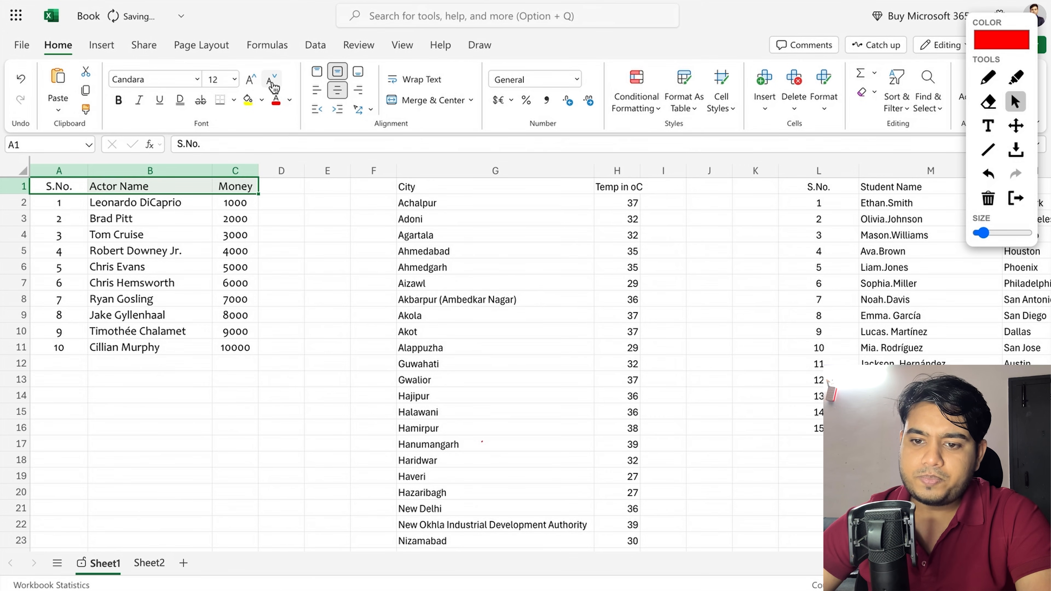
Make the header row A1:C1 bold, and try italic and underline on it, turning both off again
{"action": "left_click", "coordinate": [119, 101]}
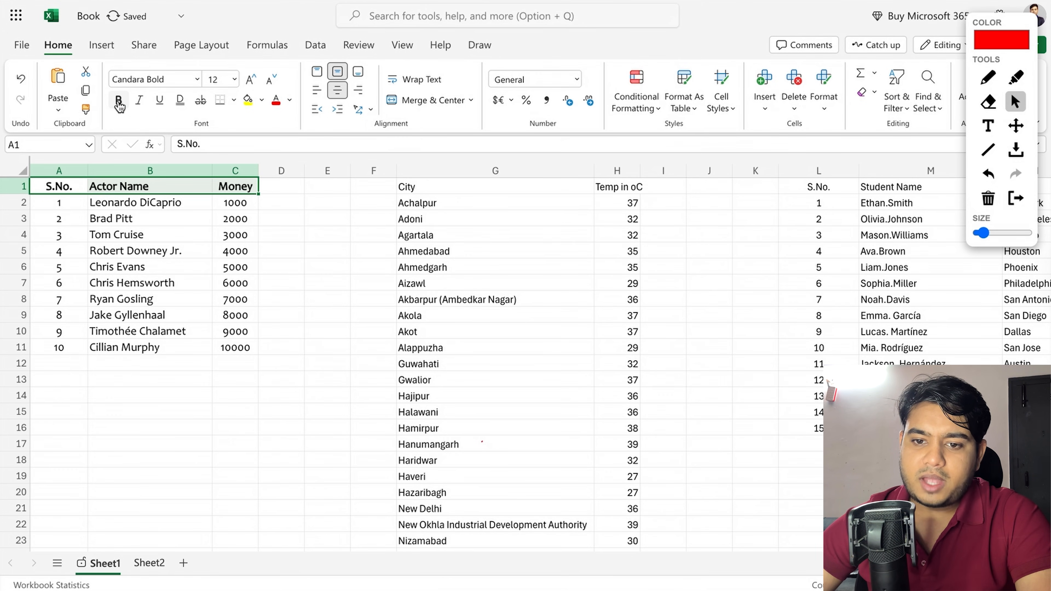
{"action": "left_click", "coordinate": [141, 100]}
{"action": "left_click", "coordinate": [141, 101]}
{"action": "left_click", "coordinate": [159, 100]}
{"action": "left_click", "coordinate": [159, 101]}
Try strikethrough and double underline on the header row A1:C1 and remove both effects again
{"action": "left_click", "coordinate": [200, 100]}
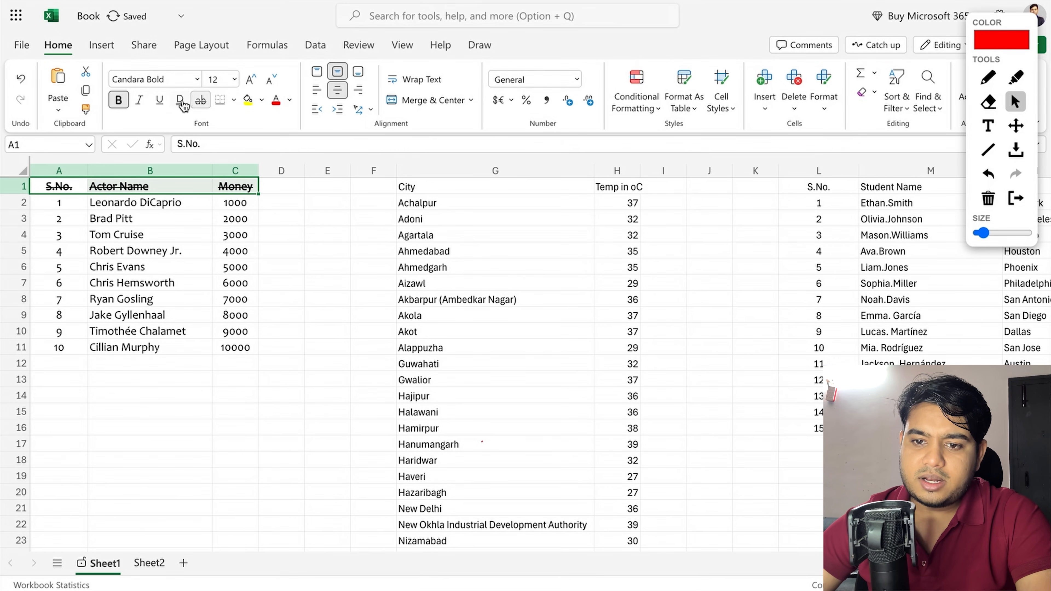
{"action": "left_click", "coordinate": [200, 100]}
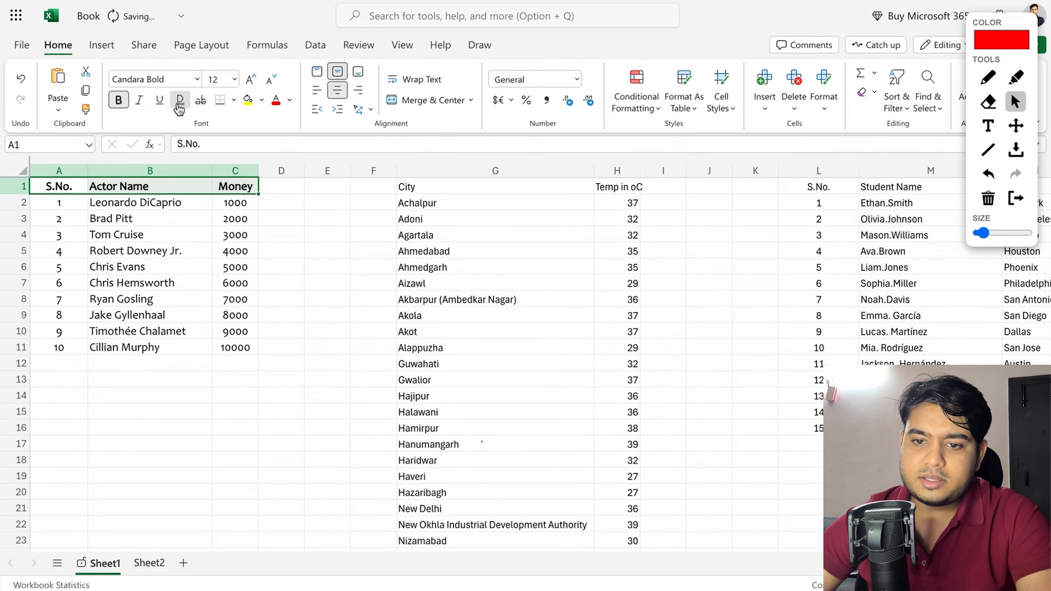
{"action": "left_click", "coordinate": [178, 105]}
{"action": "left_click", "coordinate": [178, 106]}
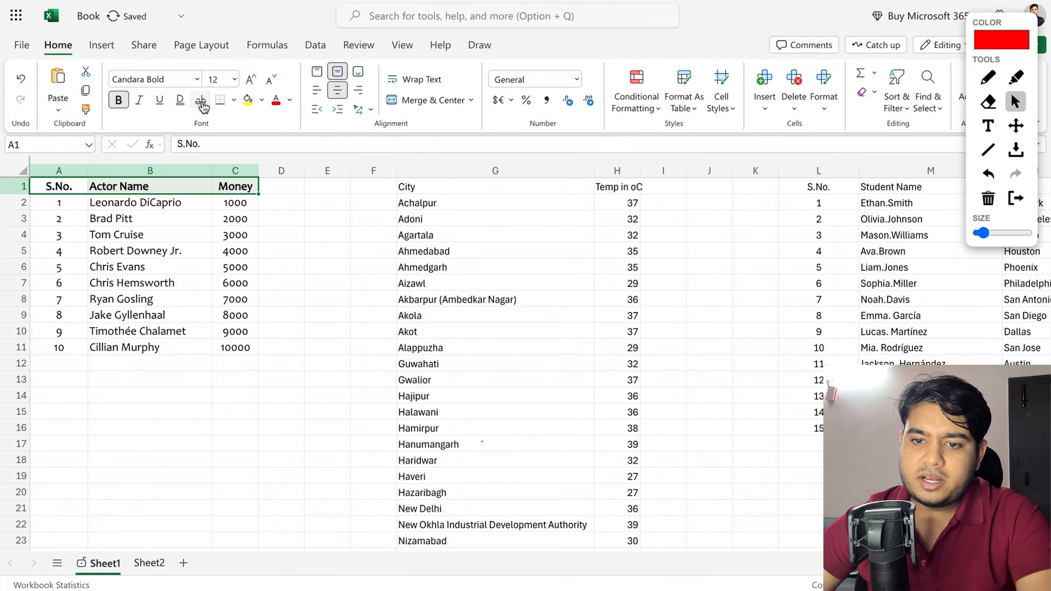
{"action": "left_click", "coordinate": [281, 214]}
{"action": "left_click_drag", "start_coordinate": [54, 187], "coordinate": [228, 191]}
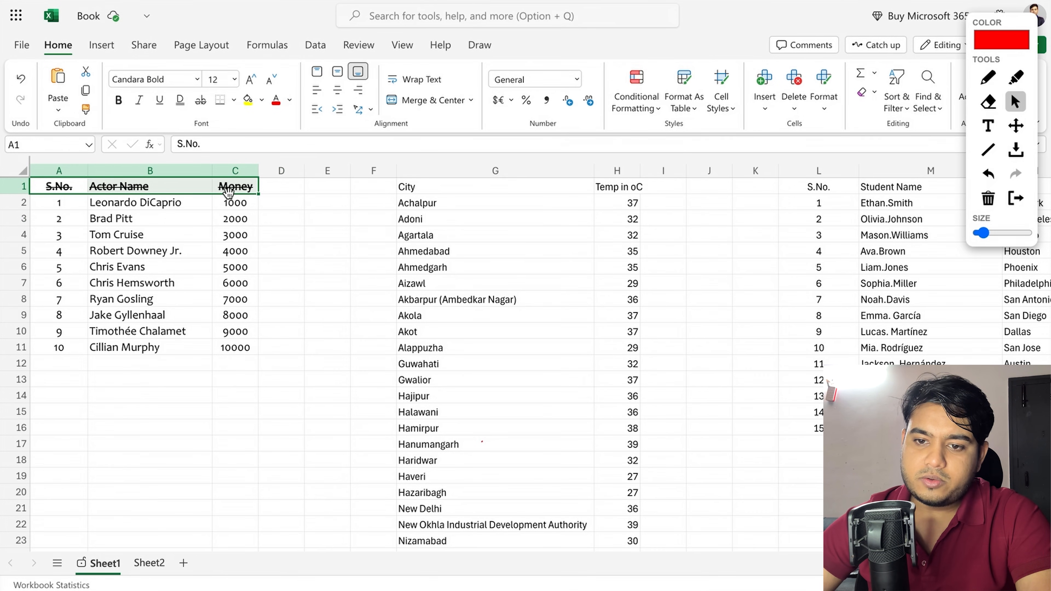
{"action": "left_click", "coordinate": [200, 101]}
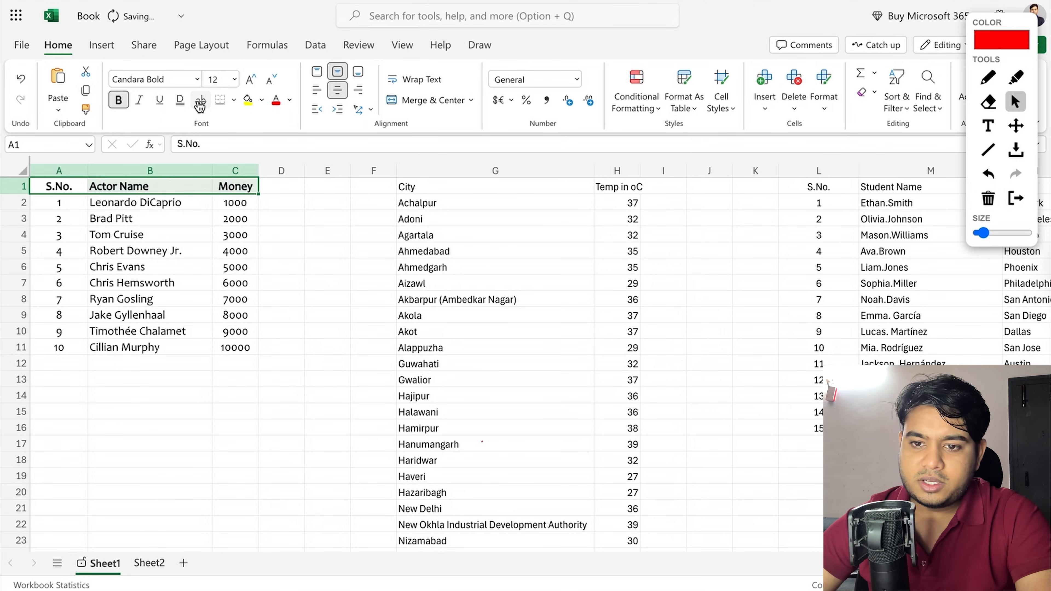
{"action": "left_click", "coordinate": [314, 254]}
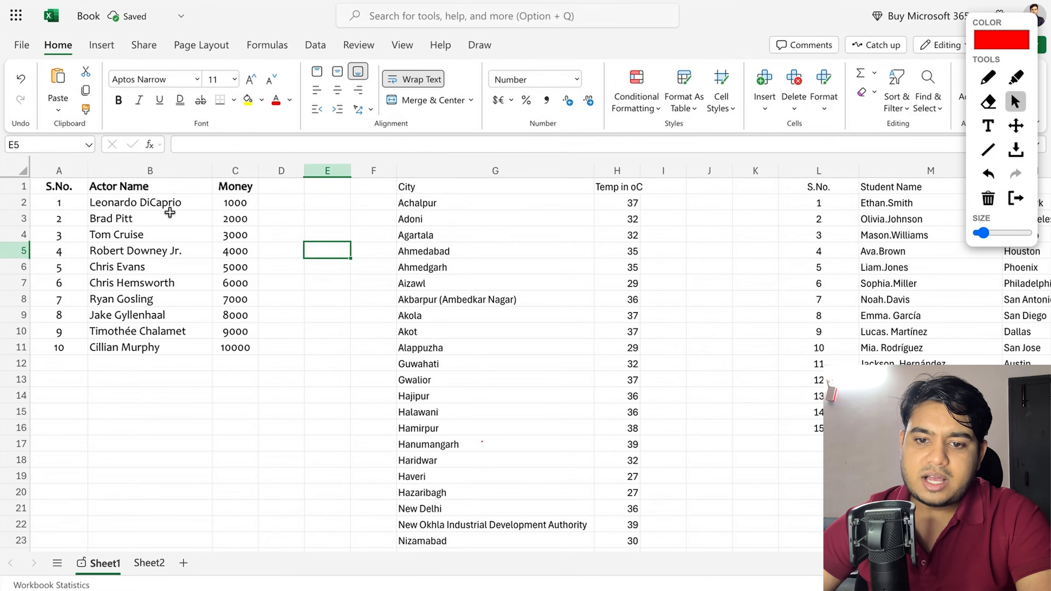
Apply all borders to the actor data in A1:C11 and keep the range formatted as a table with a header row
{"action": "left_click_drag", "start_coordinate": [80, 180], "coordinate": [240, 346]}
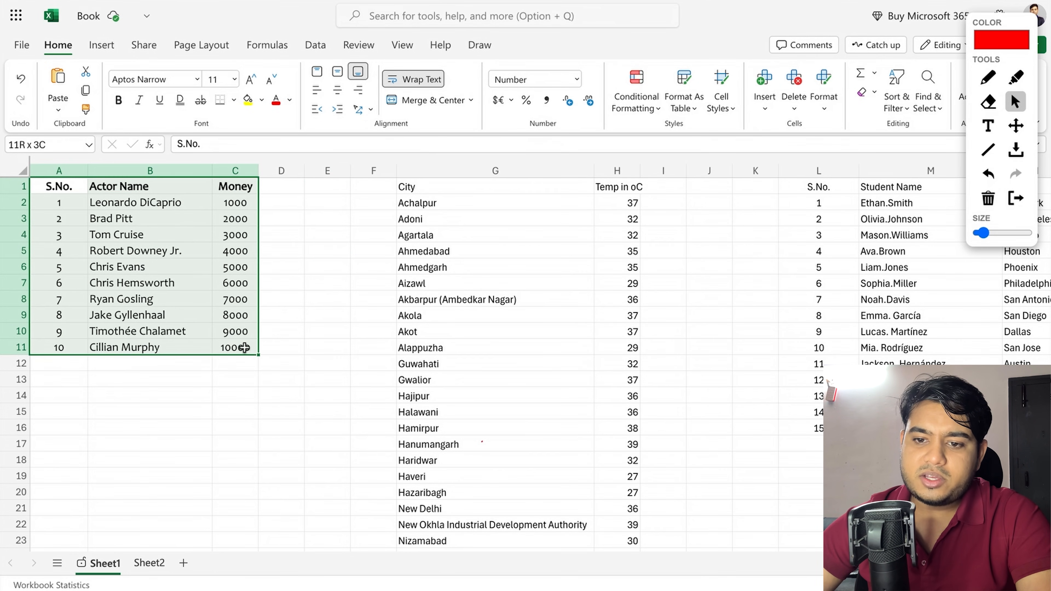
{"action": "left_click", "coordinate": [314, 248]}
{"action": "left_click_drag", "start_coordinate": [76, 183], "coordinate": [224, 337]}
{"action": "left_click", "coordinate": [237, 106]}
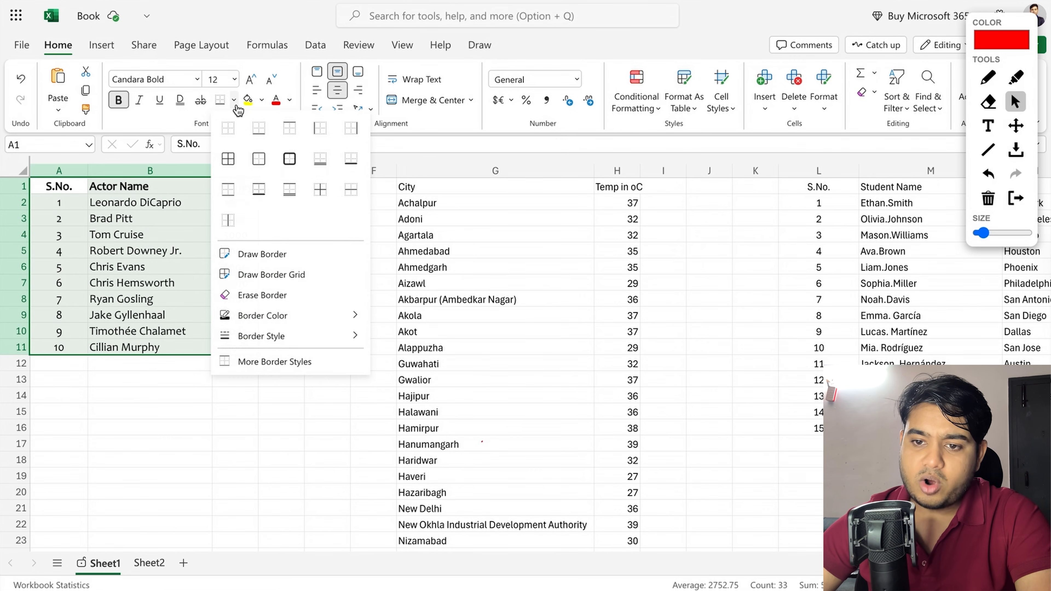
{"action": "left_click", "coordinate": [228, 159]}
{"action": "key", "text": "ctrl+t"}
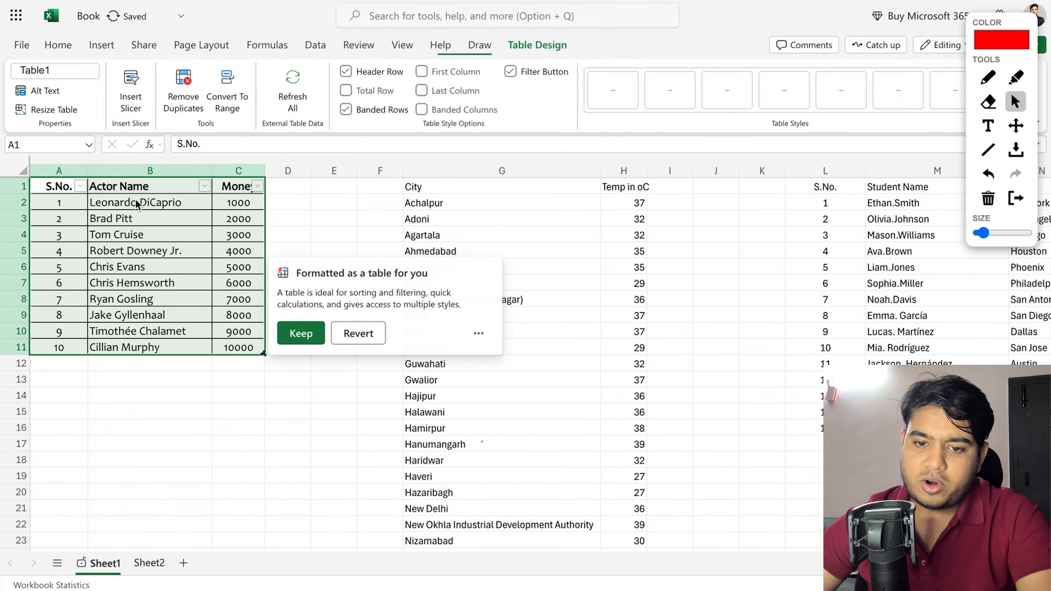
{"action": "left_click", "coordinate": [319, 266]}
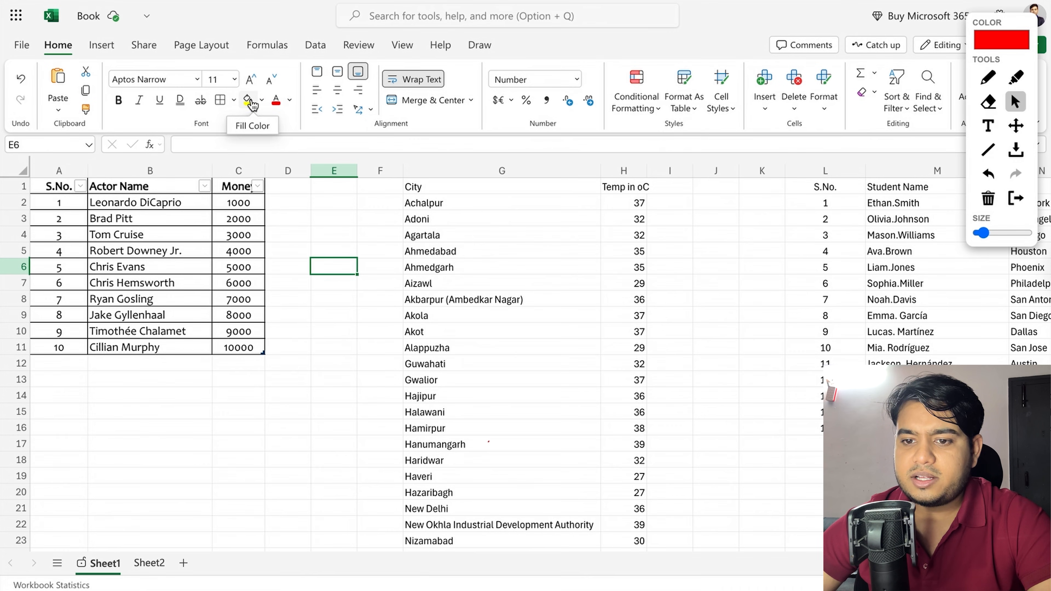
Fill cell B5 in the Actor Name column with yellow
{"action": "left_click", "coordinate": [62, 191]}
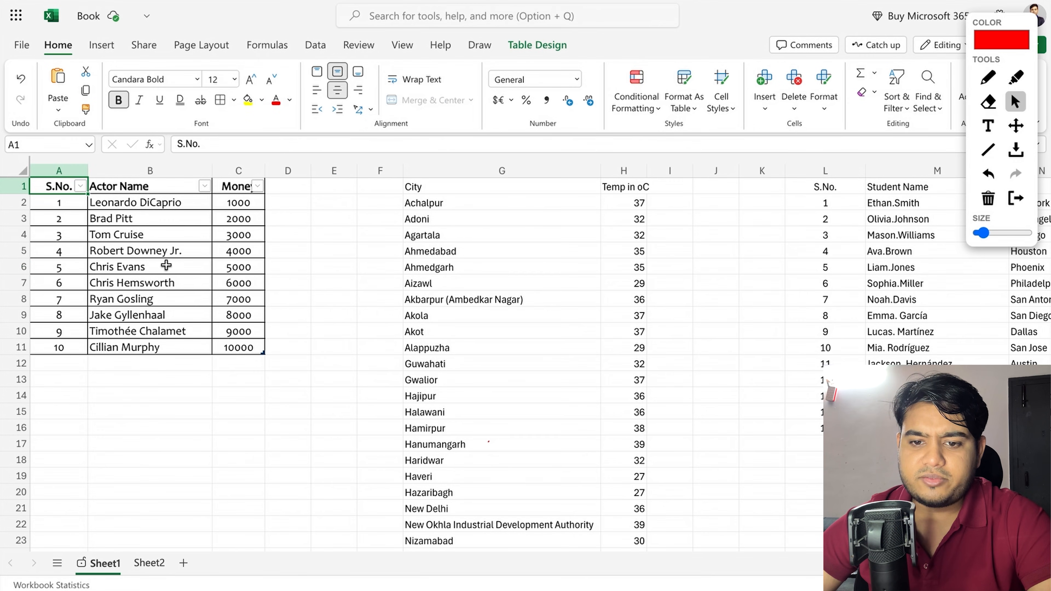
{"action": "left_click", "coordinate": [165, 253]}
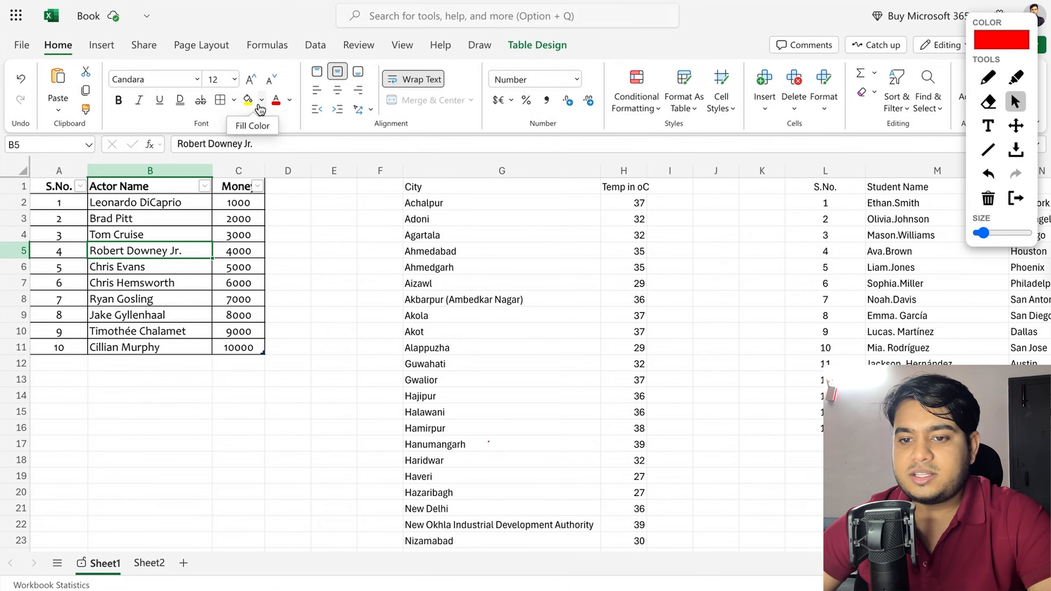
{"action": "left_click", "coordinate": [254, 106]}
{"action": "left_click", "coordinate": [334, 346]}
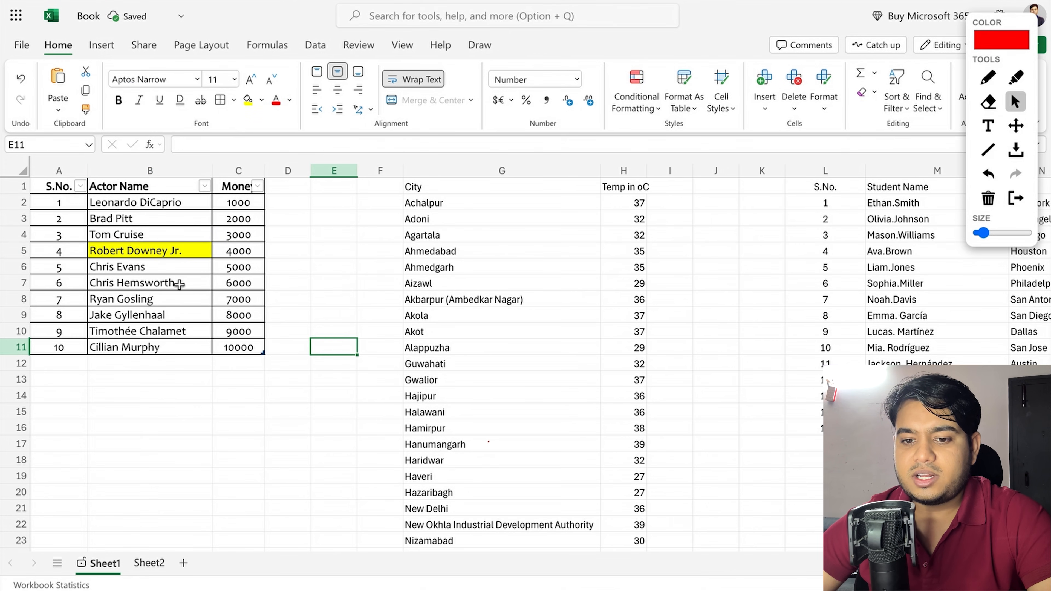
Look through the fill color choices for B5 and its conditional highlight rule settings without adding a rule
{"action": "left_click", "coordinate": [182, 252]}
{"action": "left_click", "coordinate": [262, 100]}
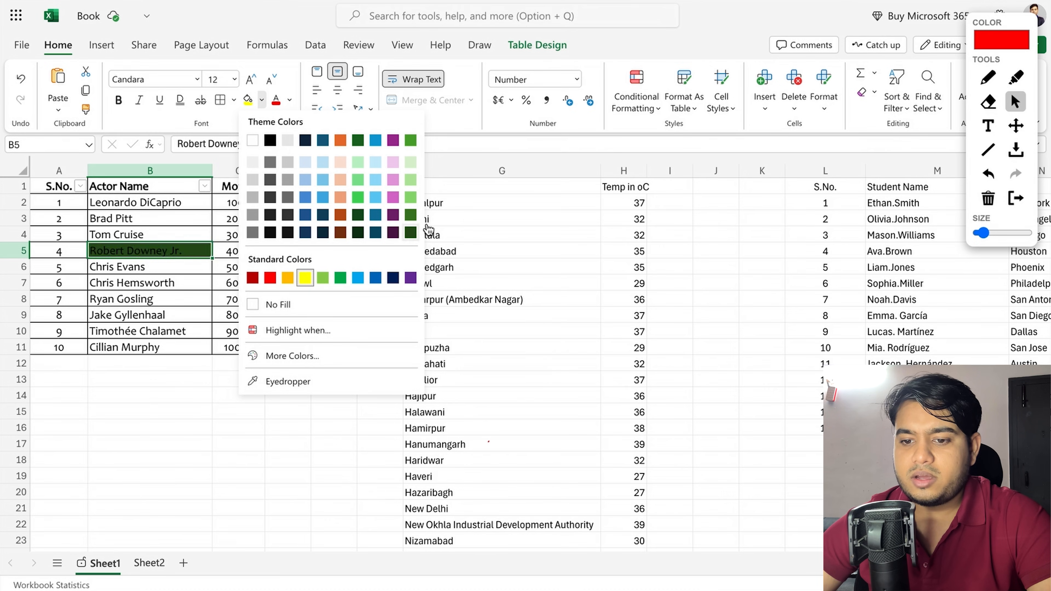
{"action": "left_click", "coordinate": [297, 507]}
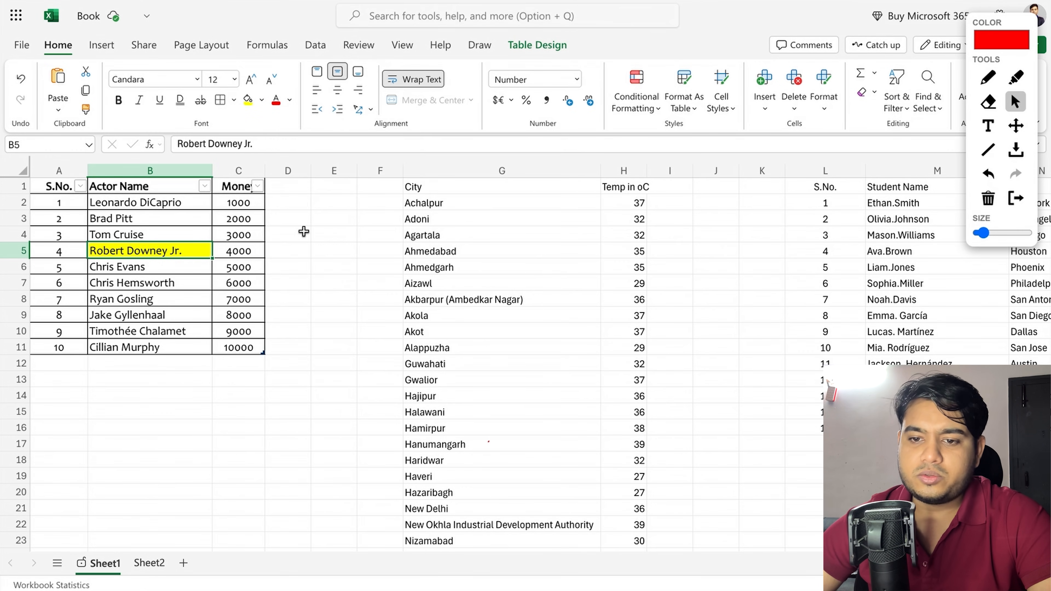
{"action": "left_click", "coordinate": [262, 100]}
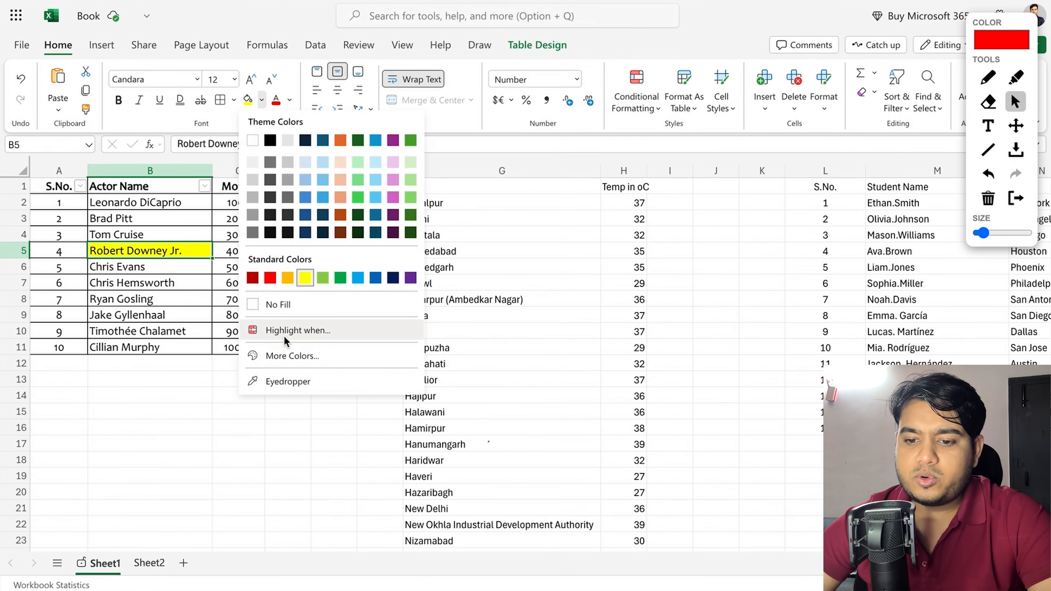
{"action": "left_click", "coordinate": [327, 333]}
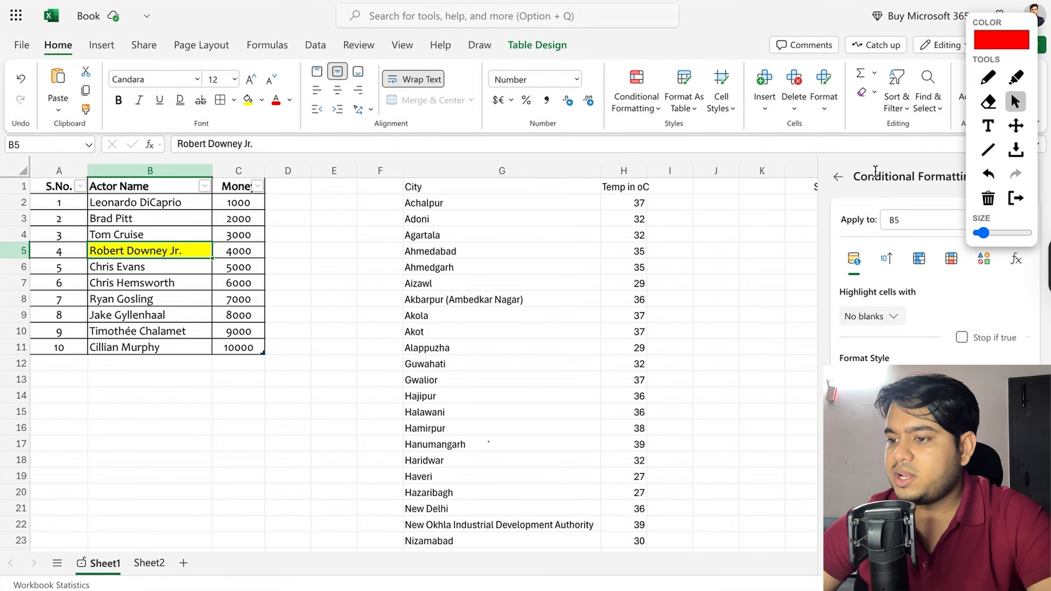
{"action": "left_click", "coordinate": [840, 178]}
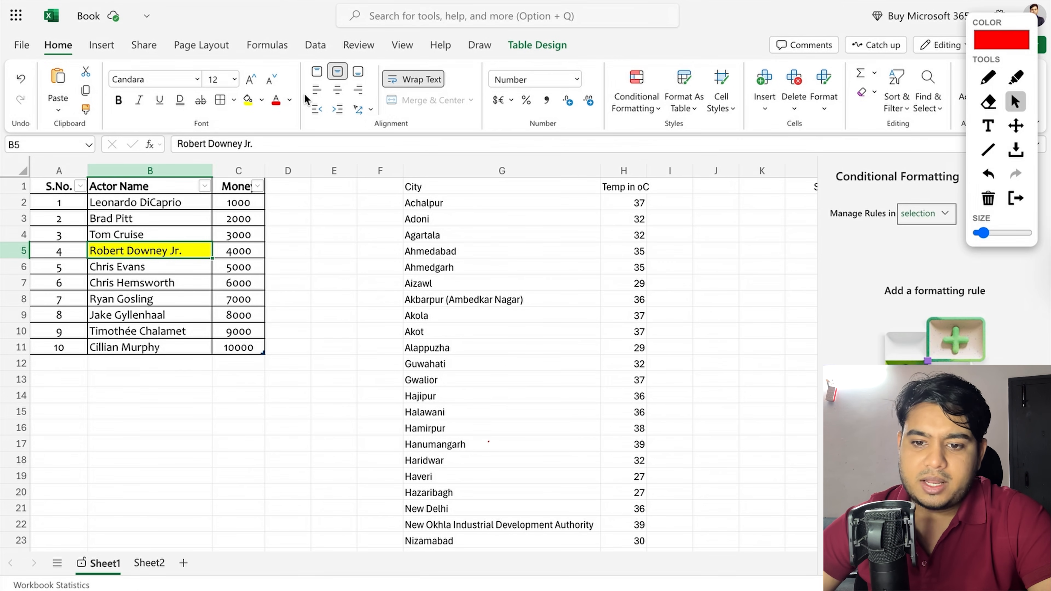
Color the text of the first actor name in B2 red
{"action": "left_click", "coordinate": [277, 285]}
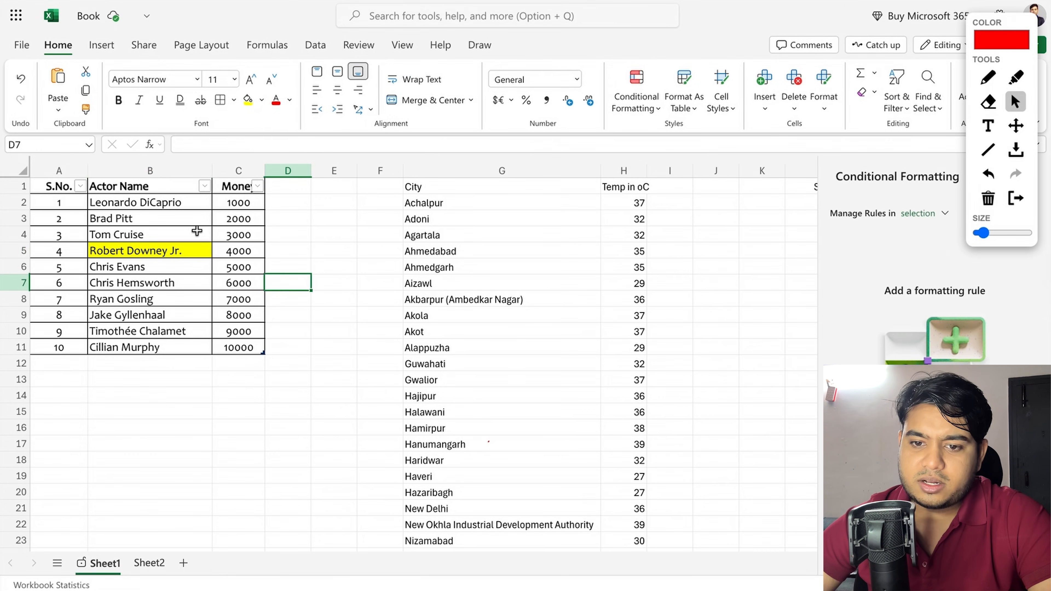
{"action": "left_click", "coordinate": [146, 206]}
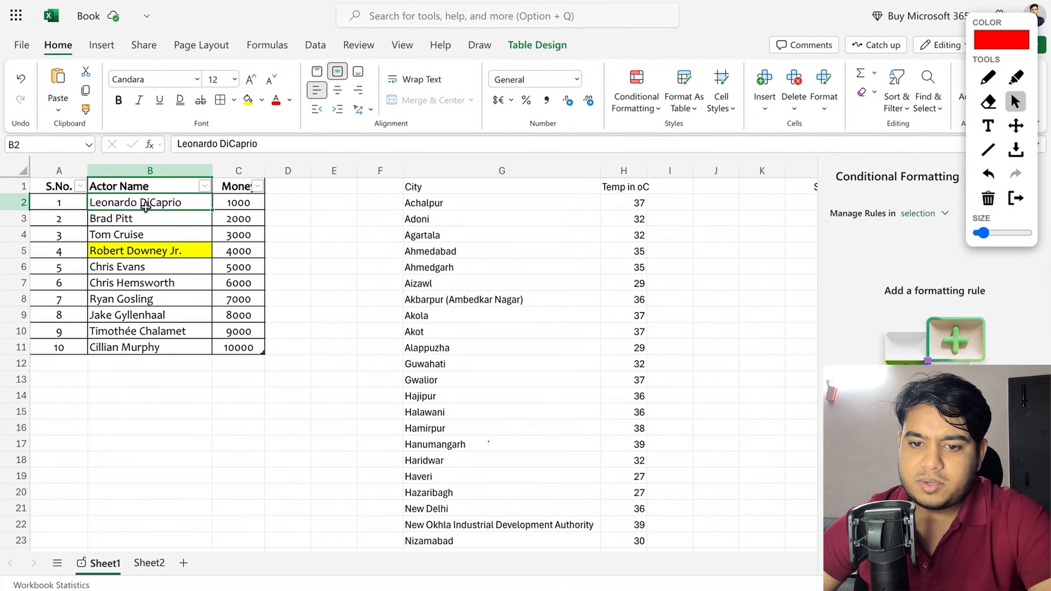
{"action": "left_click", "coordinate": [276, 100]}
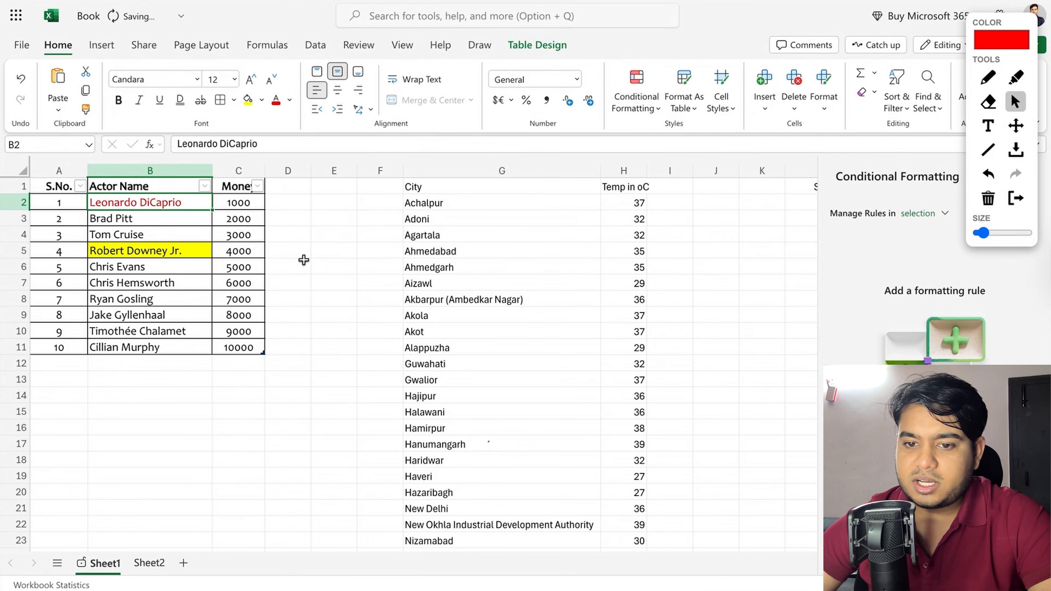
{"action": "left_click", "coordinate": [296, 265]}
{"action": "left_click", "coordinate": [184, 223]}
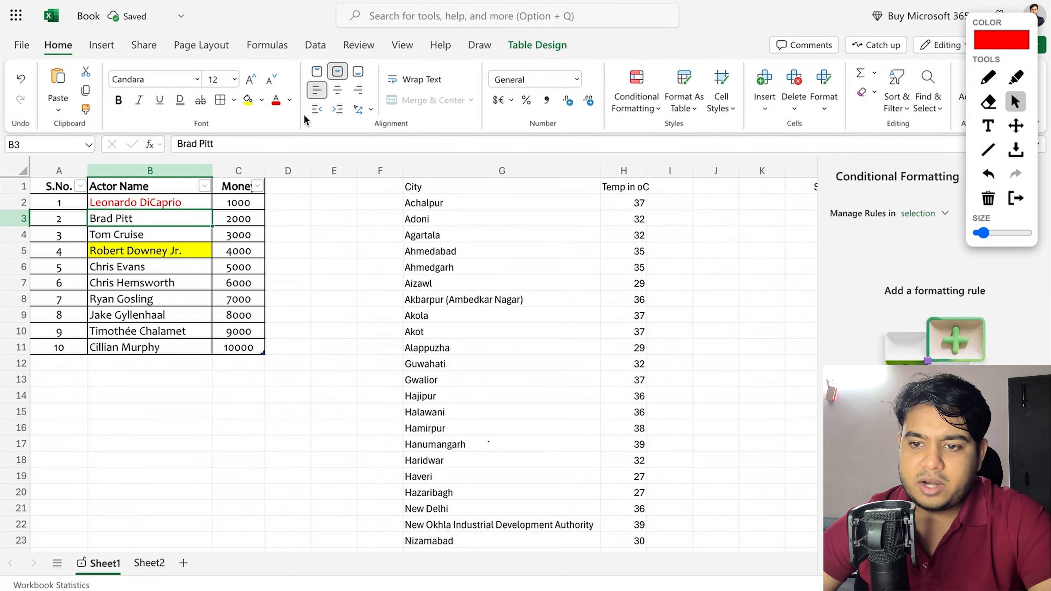
{"action": "left_click", "coordinate": [311, 300]}
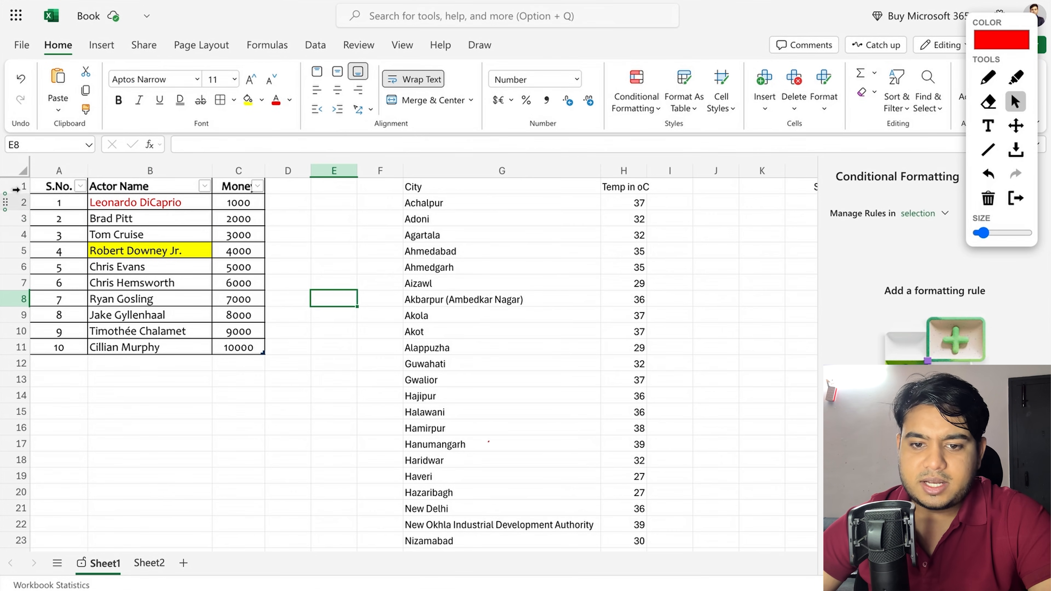
Increase the height of rows 1 to 11 uniformly, and select the whole of row 2 and column B
{"action": "left_click_drag", "start_coordinate": [16, 184], "coordinate": [14, 366]}
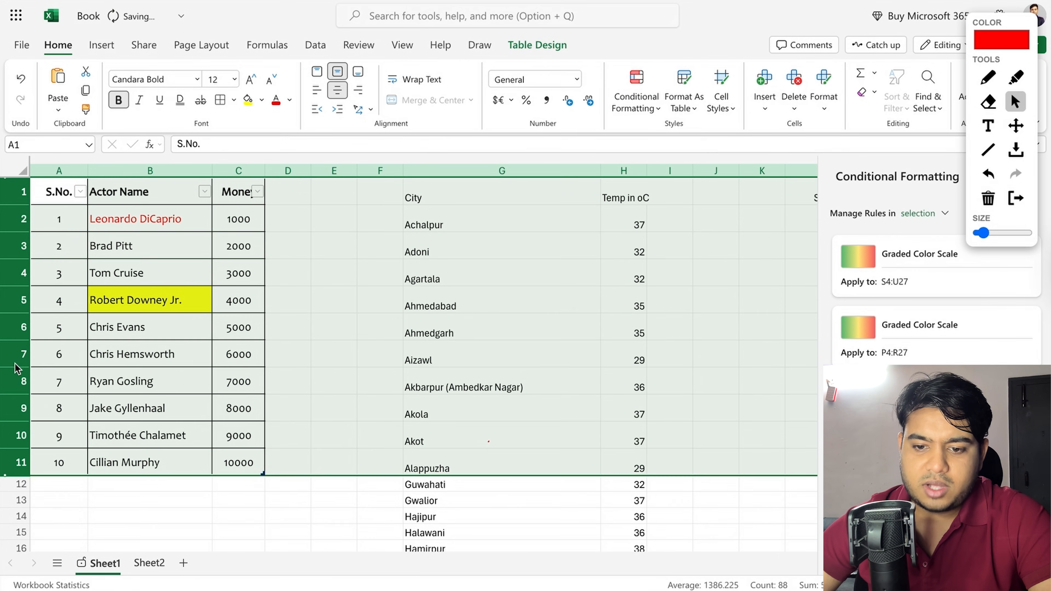
{"action": "left_click", "coordinate": [345, 343]}
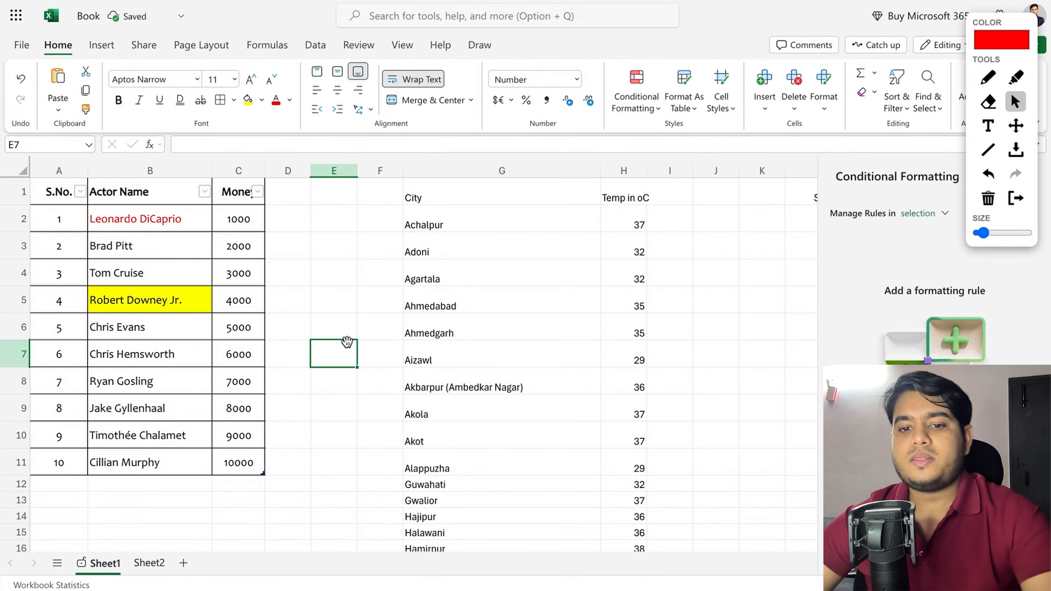
{"action": "left_click", "coordinate": [16, 219]}
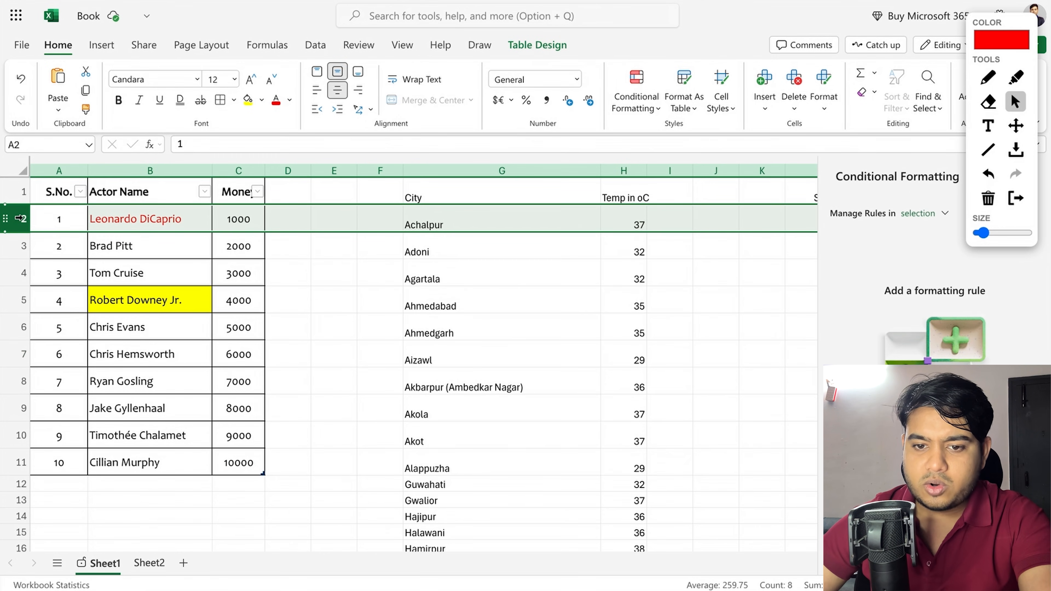
{"action": "left_click", "coordinate": [129, 170]}
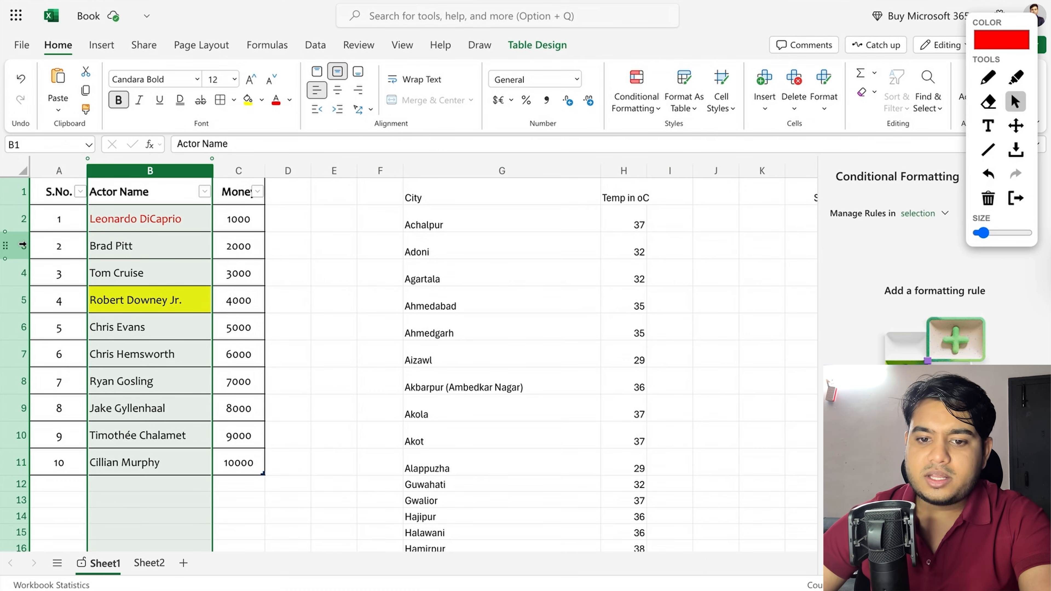
Insert a blank row above row 3 and delete that row again
{"action": "left_click", "coordinate": [23, 246]}
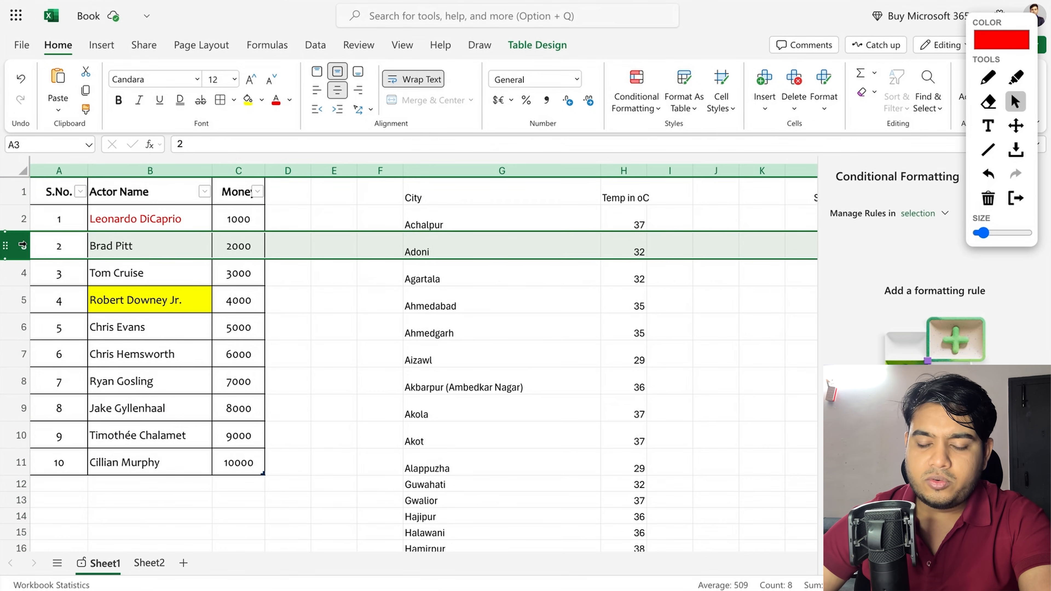
{"action": "right_click", "coordinate": [24, 247]}
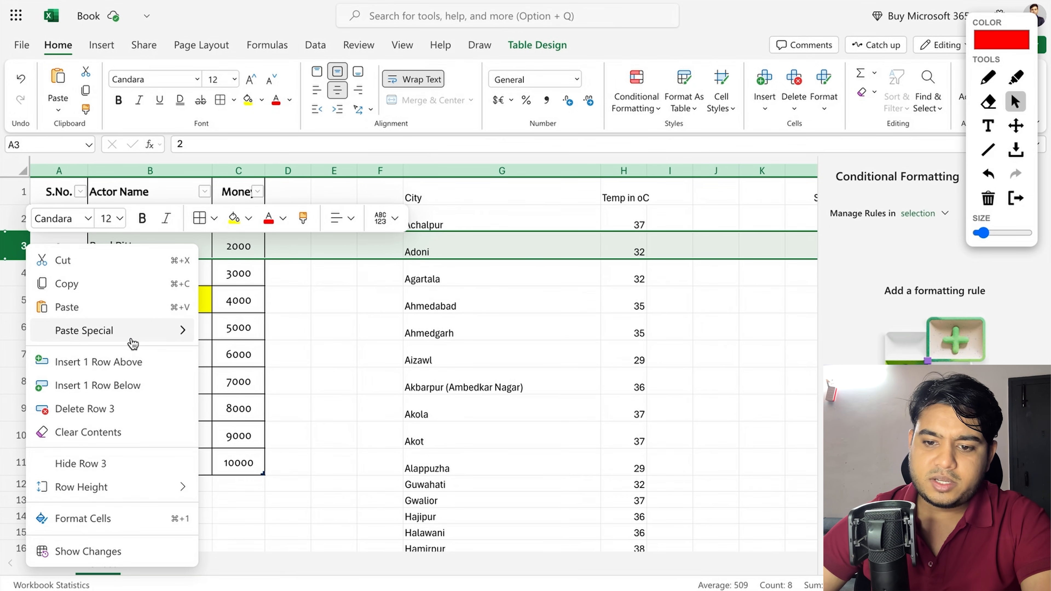
{"action": "mouse_move", "coordinate": [124, 331]}
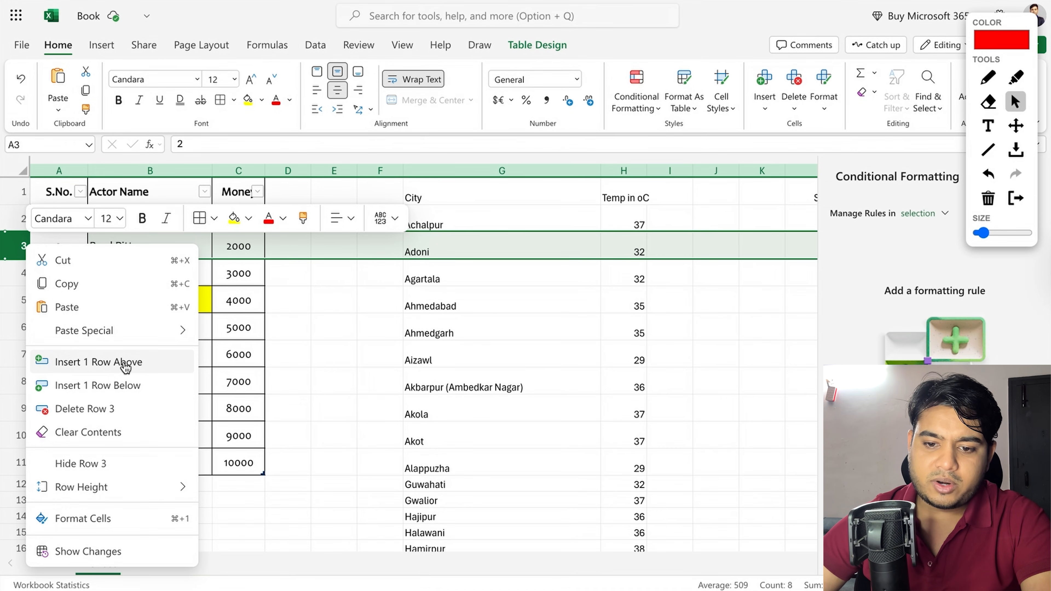
{"action": "left_click", "coordinate": [125, 368]}
{"action": "left_click_drag", "start_coordinate": [65, 242], "coordinate": [556, 256]}
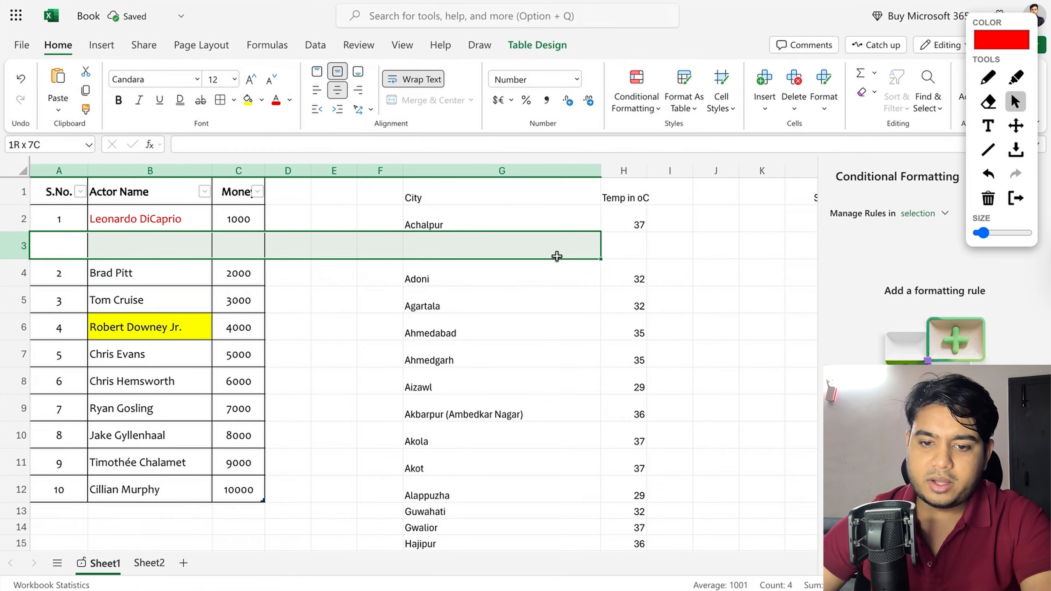
{"action": "left_click", "coordinate": [404, 319]}
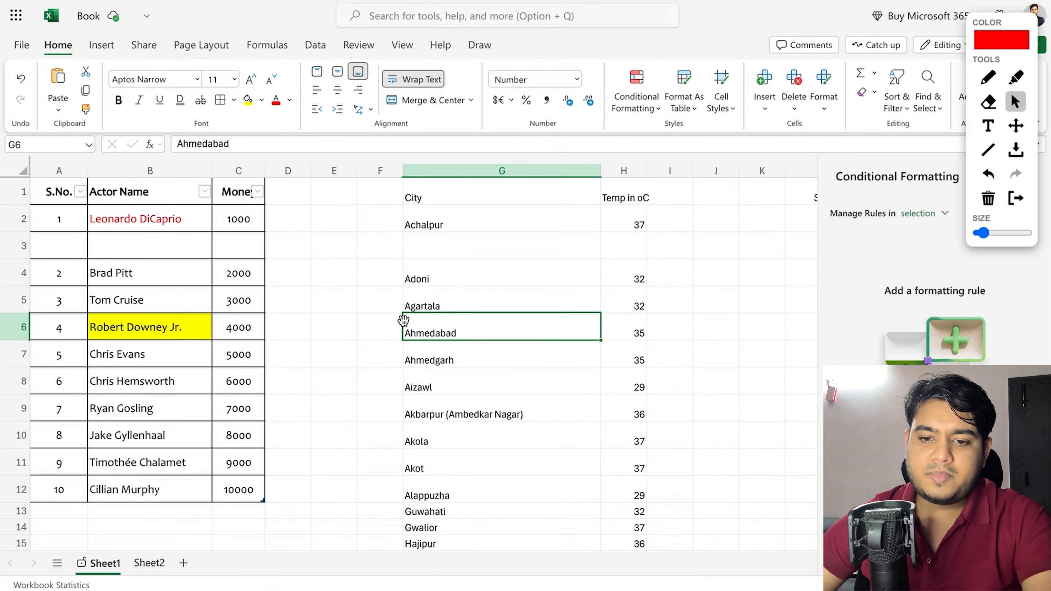
{"action": "right_click", "coordinate": [21, 245]}
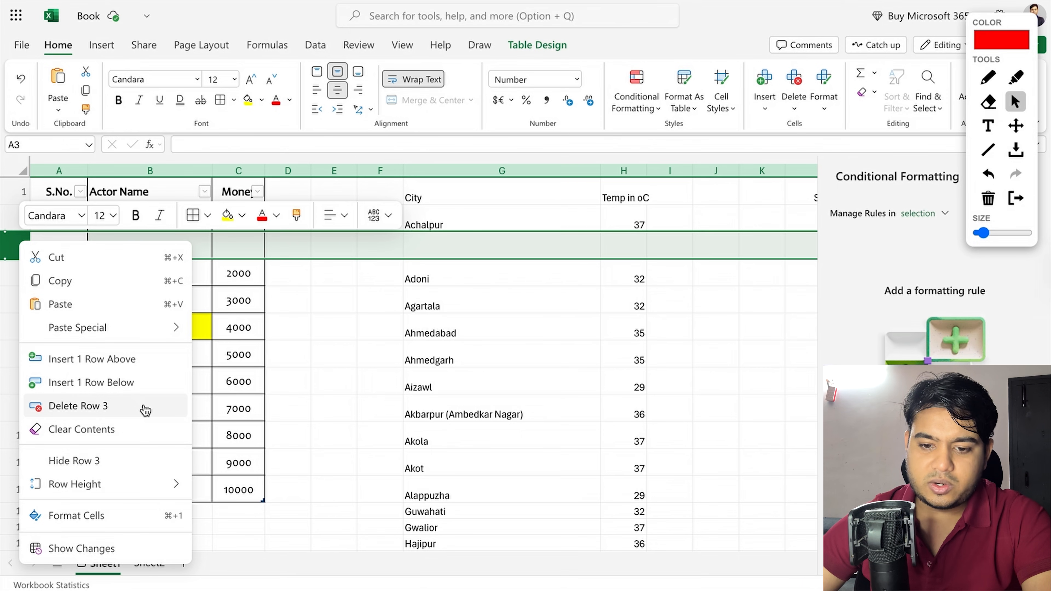
{"action": "left_click", "coordinate": [145, 410]}
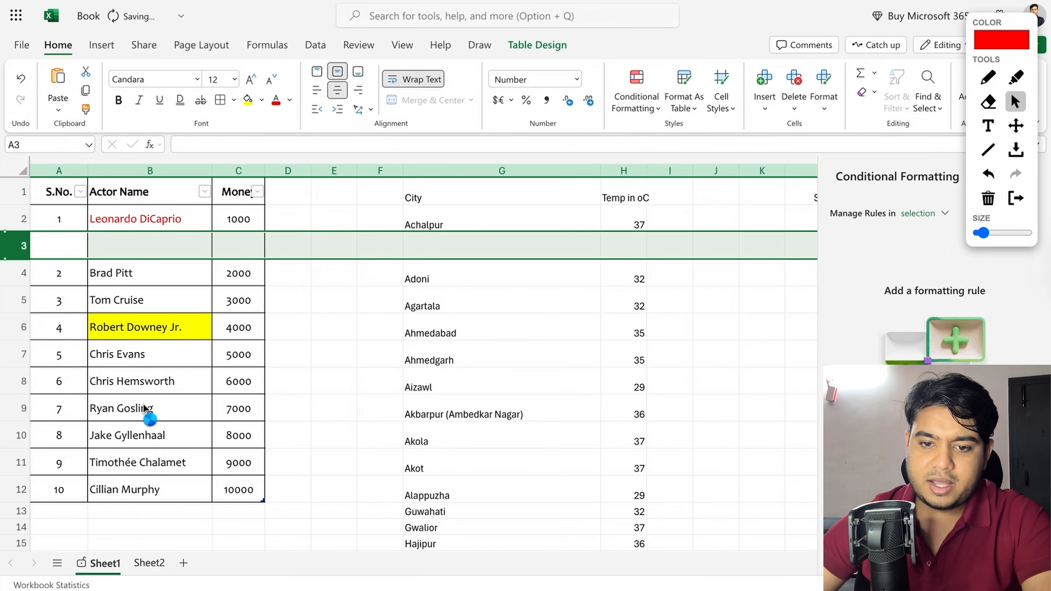
Try clearing the contents of row 3 and undo the clearing
{"action": "right_click", "coordinate": [29, 246]}
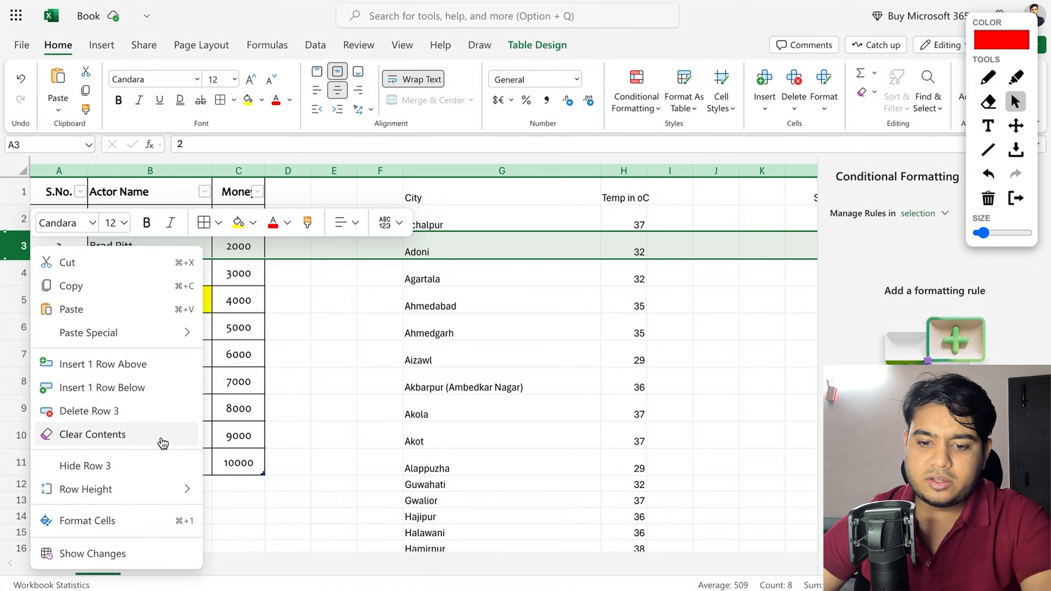
{"action": "left_click", "coordinate": [158, 435]}
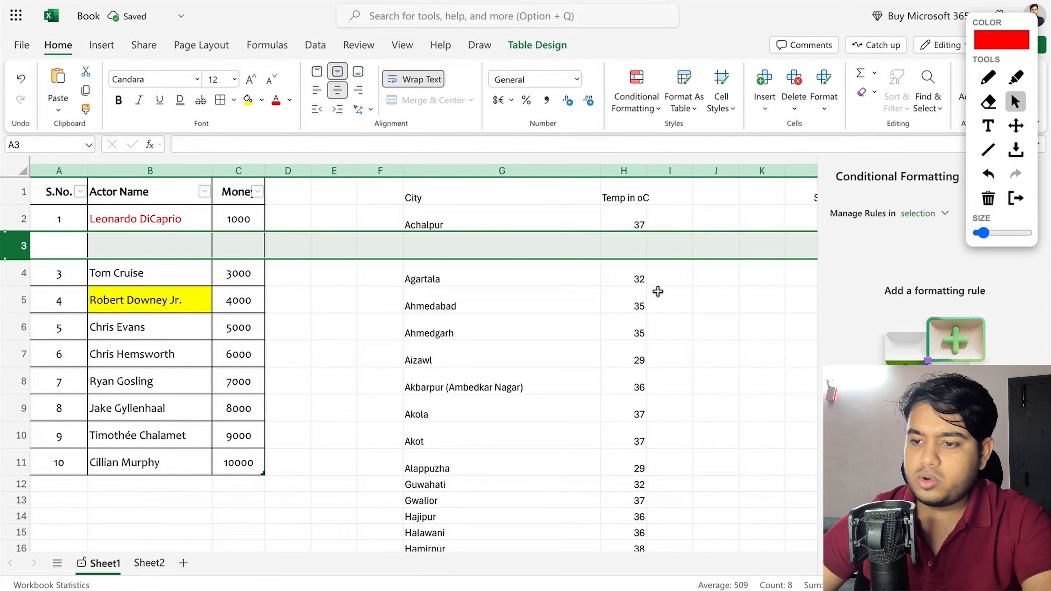
{"action": "key", "text": "super+z"}
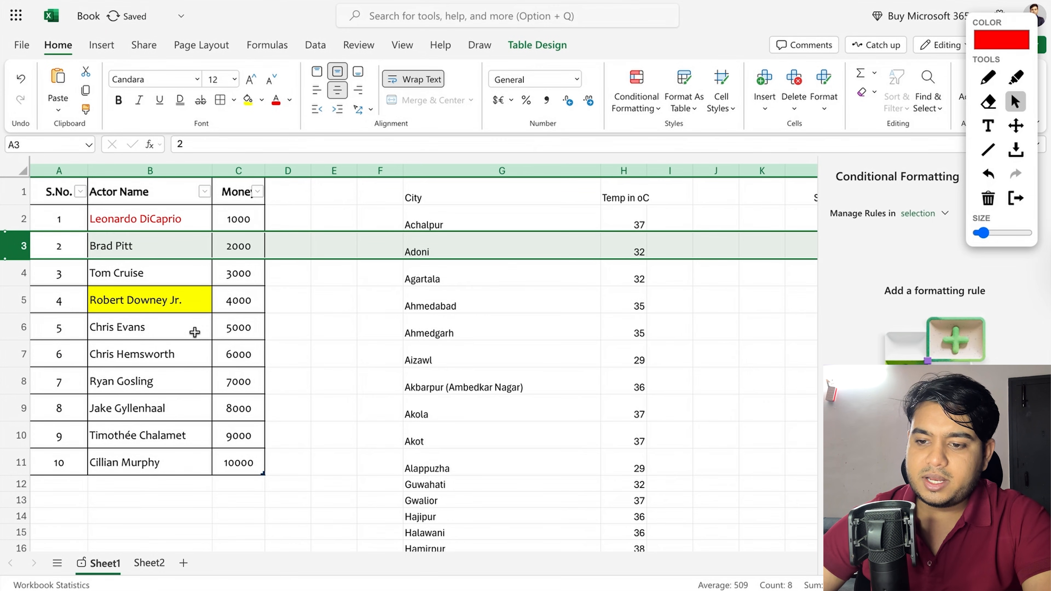
Look through the commands offered for row 3, including row height and show changes
{"action": "right_click", "coordinate": [15, 246]}
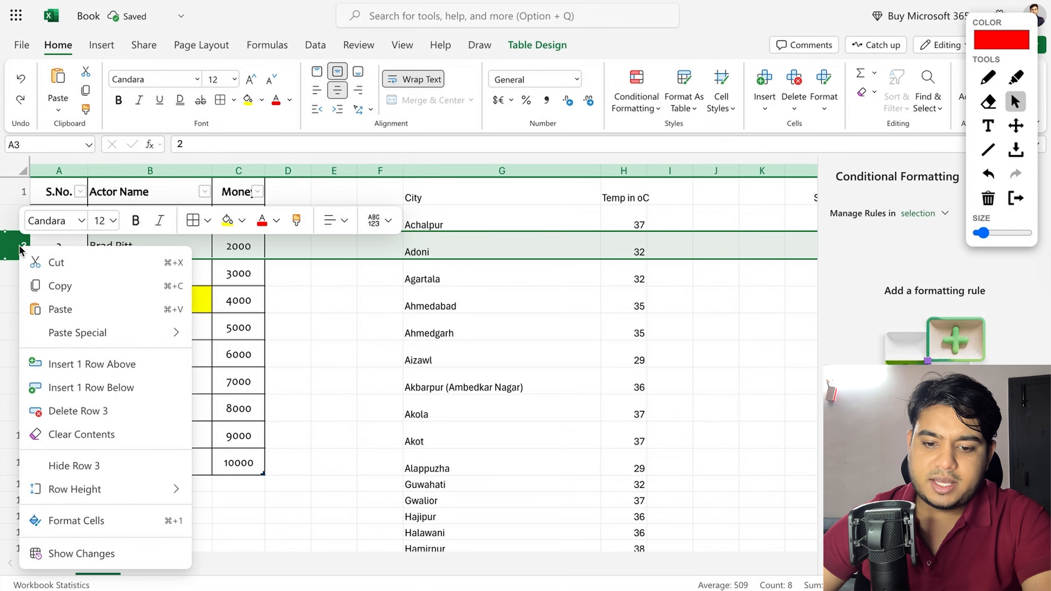
{"action": "mouse_move", "coordinate": [124, 494]}
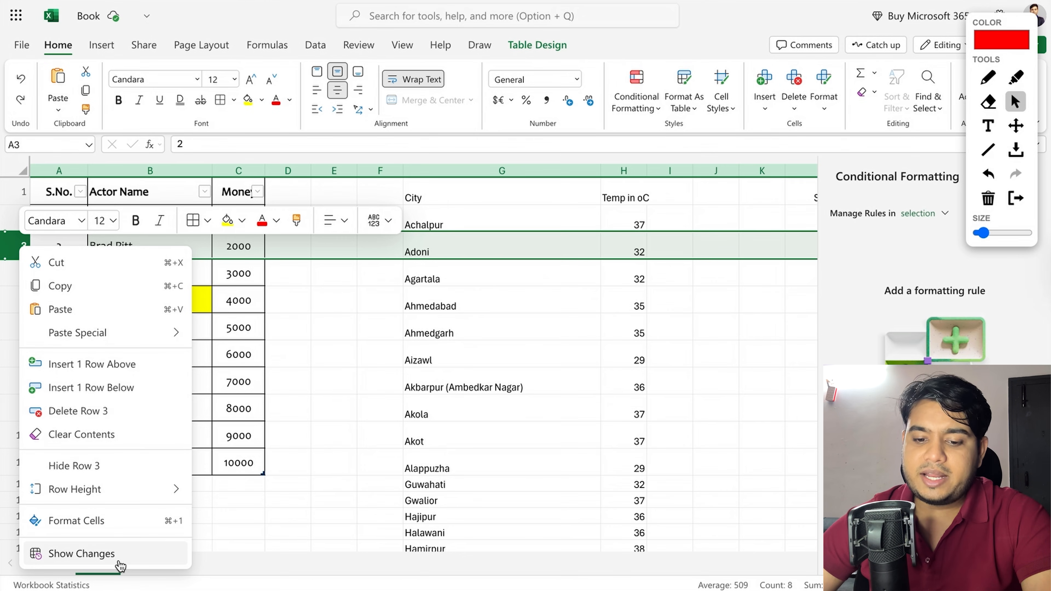
{"action": "key", "text": "Escape"}
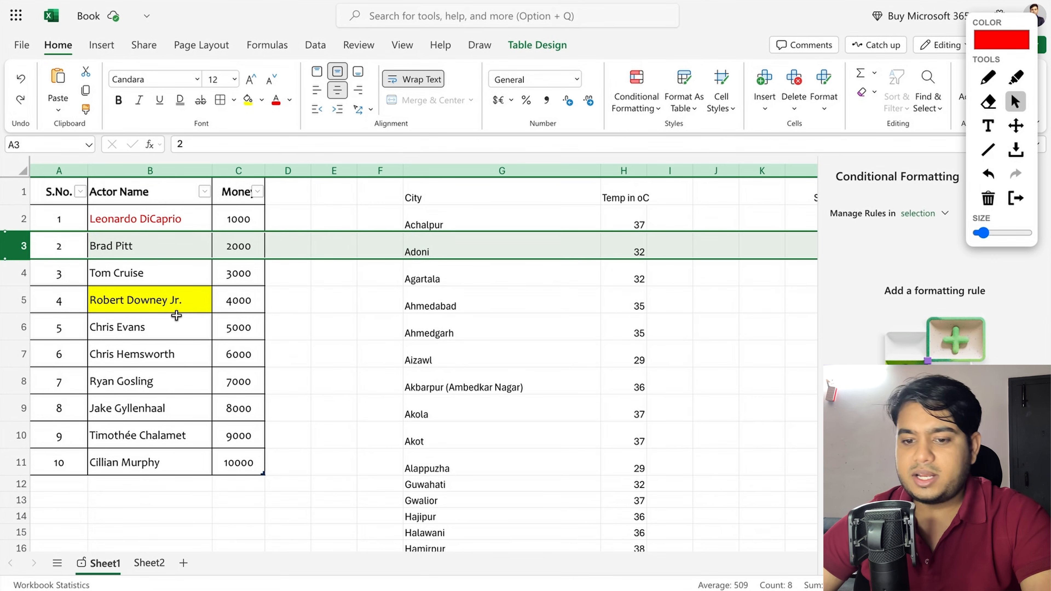
Show the change history of cell B5, review its entries and close the history
{"action": "right_click", "coordinate": [181, 299]}
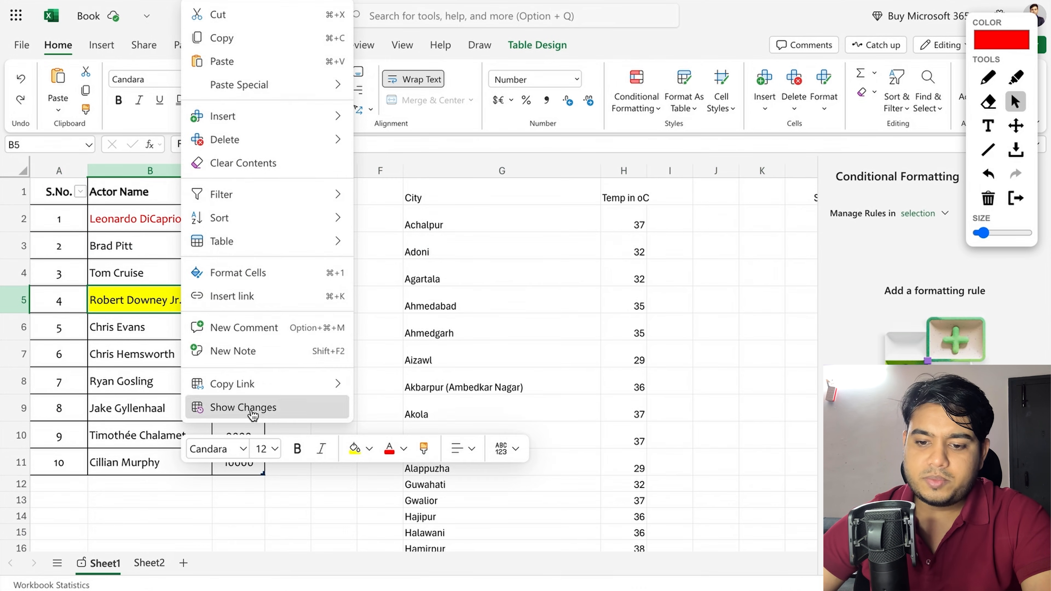
{"action": "left_click", "coordinate": [251, 409]}
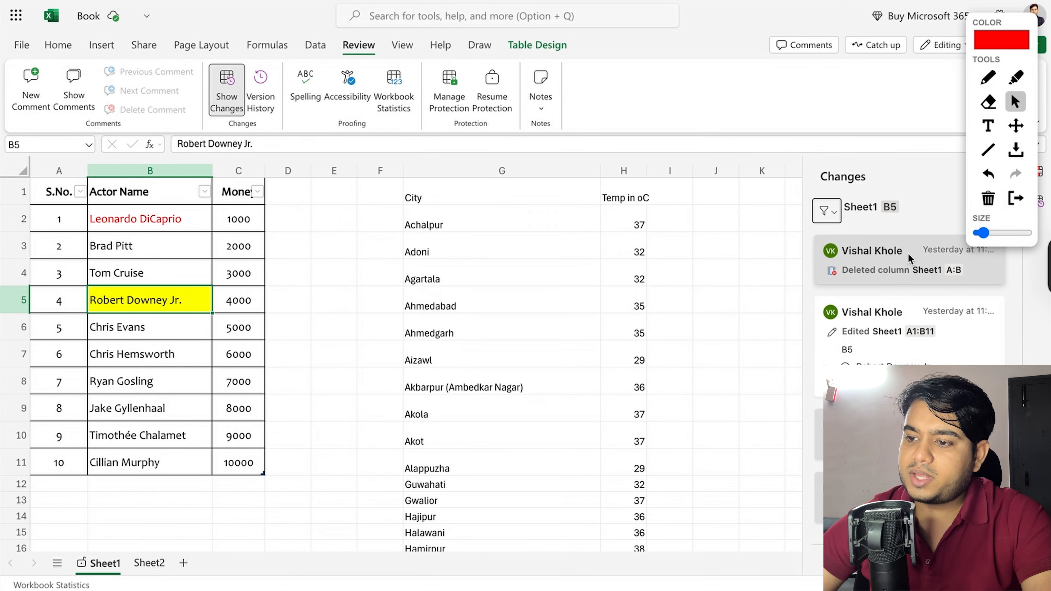
{"action": "left_click_drag", "start_coordinate": [1016, 23], "coordinate": [787, 8]}
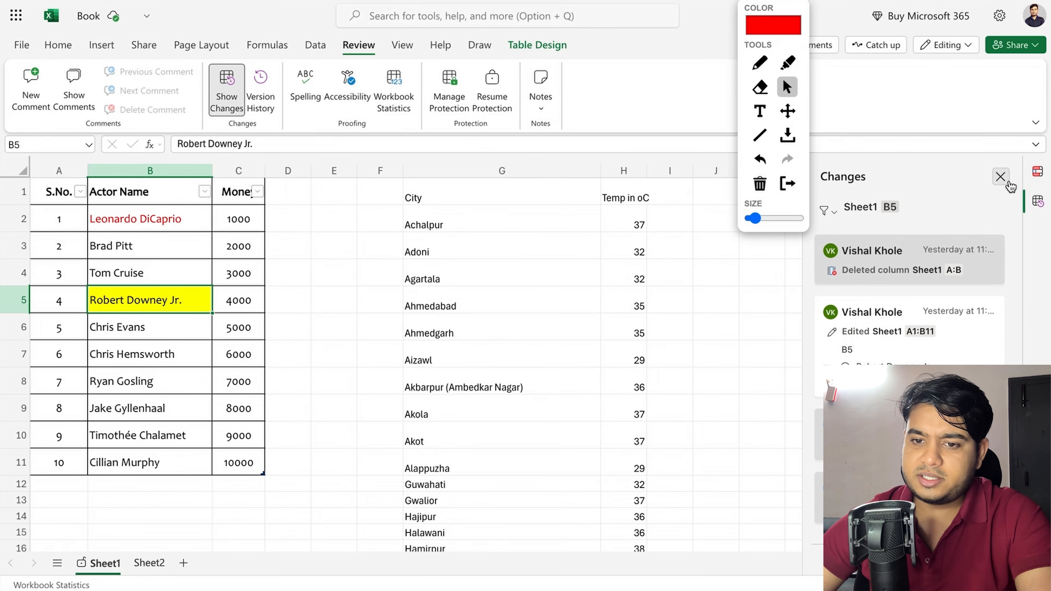
{"action": "left_click", "coordinate": [1001, 177]}
{"action": "left_click", "coordinate": [556, 252]}
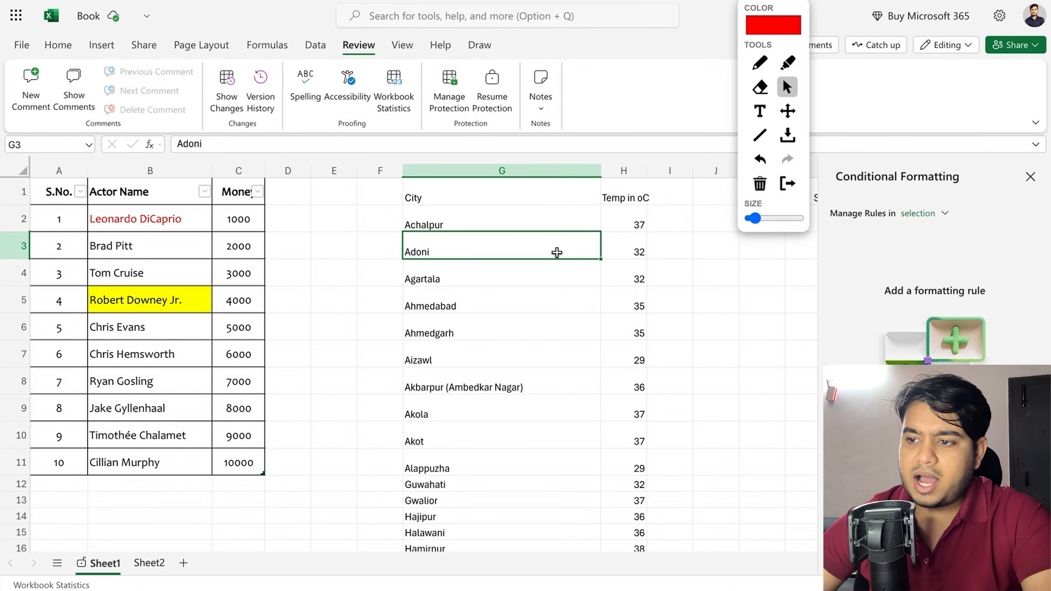
{"action": "left_click_drag", "start_coordinate": [781, 7], "coordinate": [938, 24]}
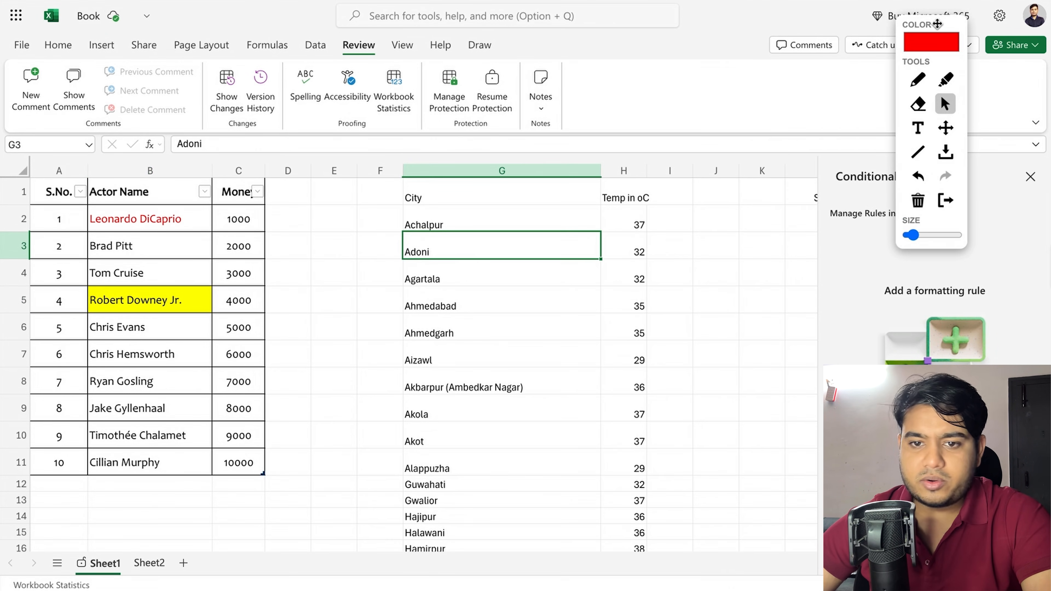
Top-align the text in cell B2 and make row 2 noticeably taller
{"action": "left_click", "coordinate": [56, 46]}
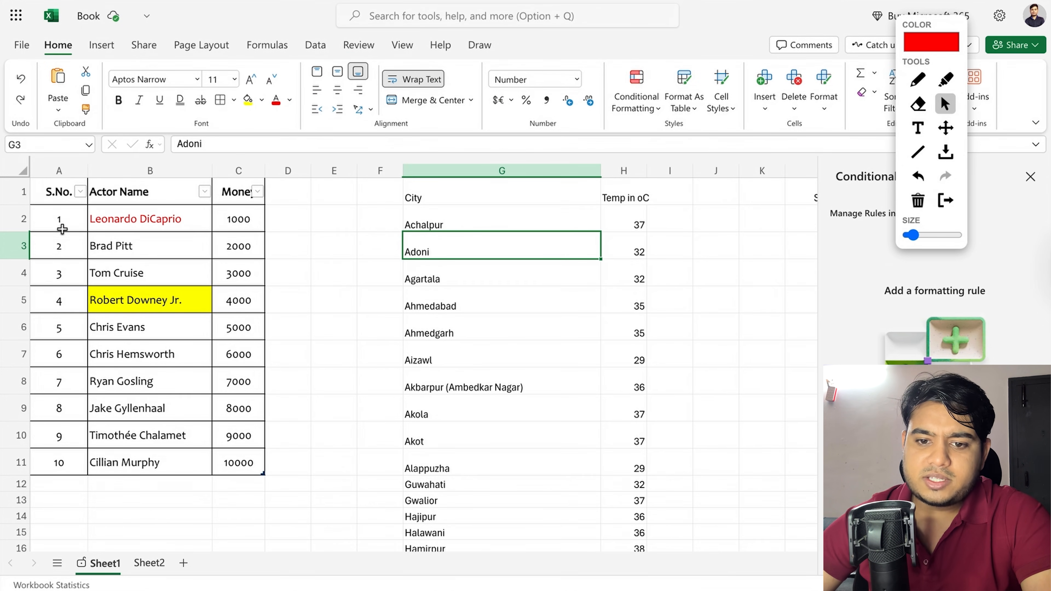
{"action": "left_click", "coordinate": [179, 215]}
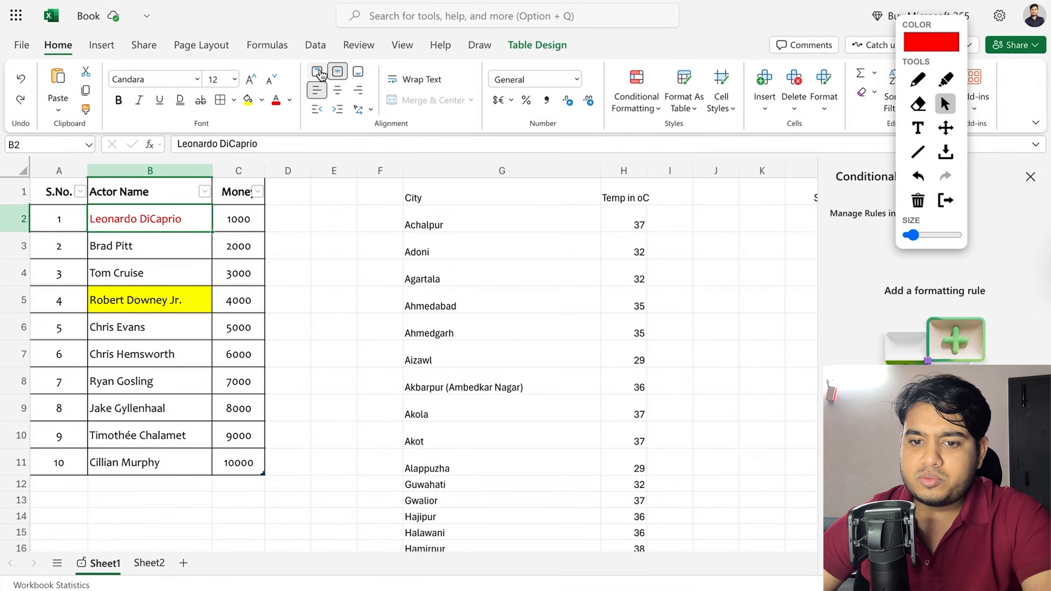
{"action": "left_click", "coordinate": [319, 74]}
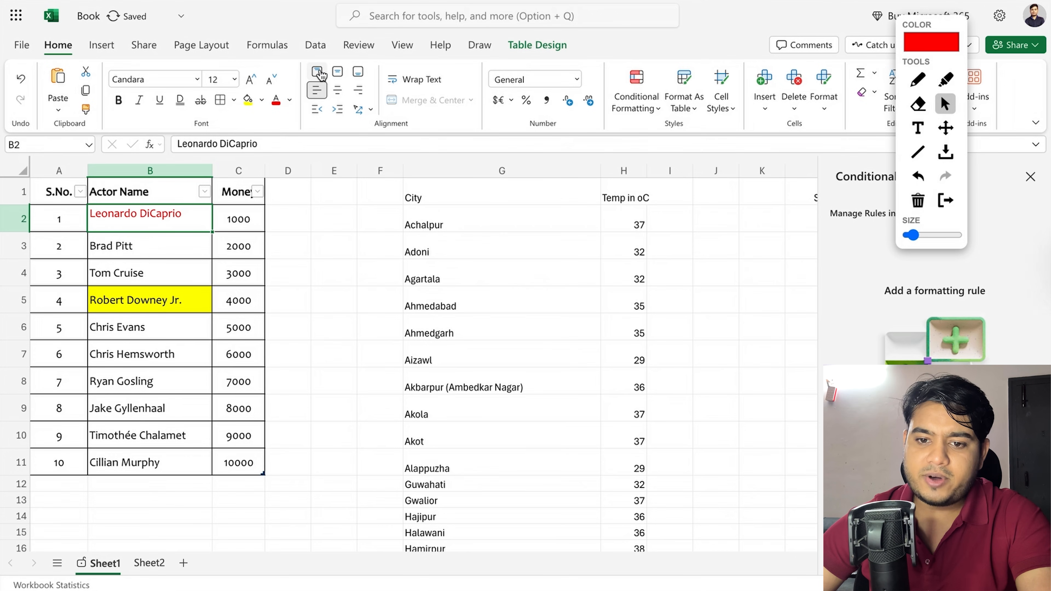
{"action": "left_click_drag", "start_coordinate": [17, 233], "coordinate": [16, 282]}
{"action": "left_click", "coordinate": [336, 249]}
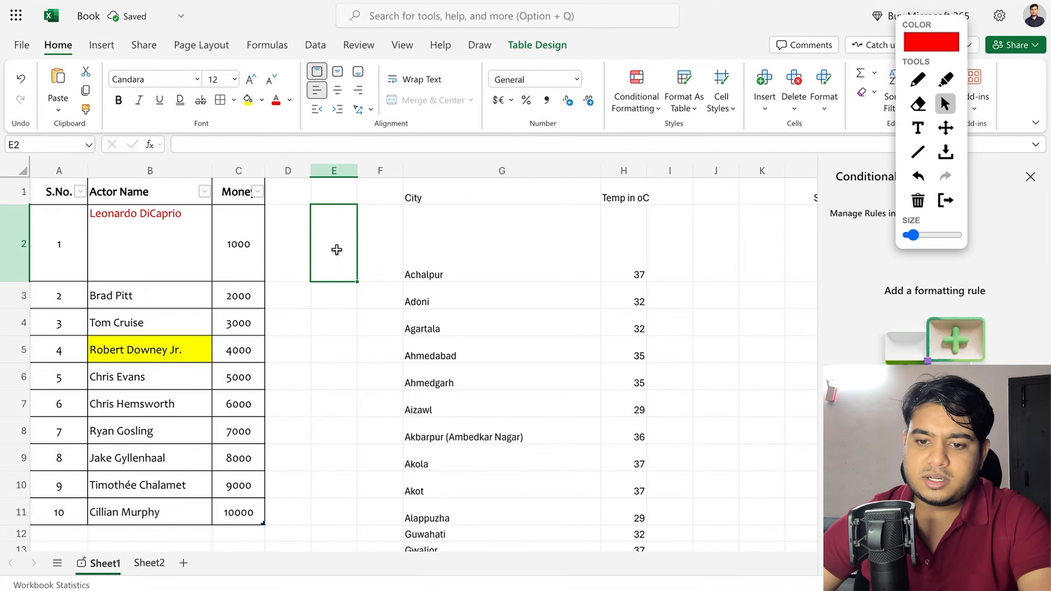
{"action": "left_click", "coordinate": [197, 238]}
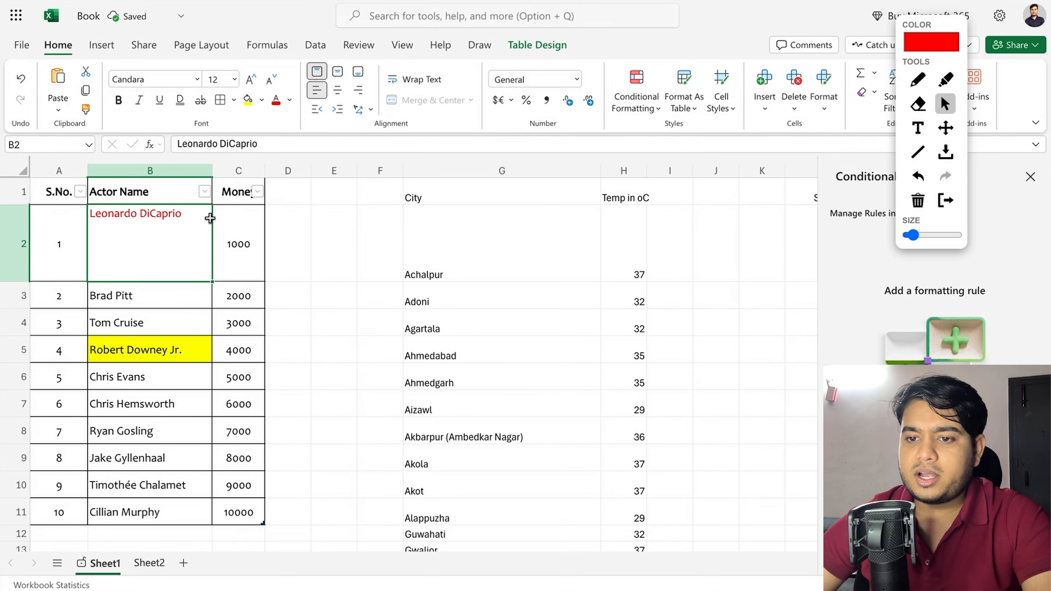
Try bottom alignment on the text in cell B2 and set its vertical alignment to middle
{"action": "left_click", "coordinate": [342, 72]}
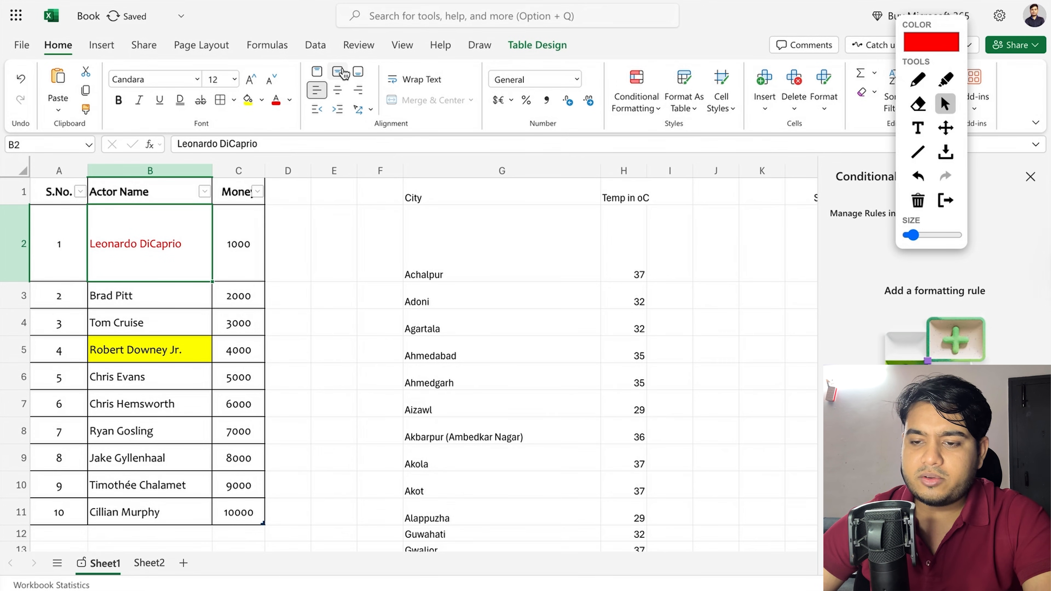
{"action": "left_click", "coordinate": [359, 71]}
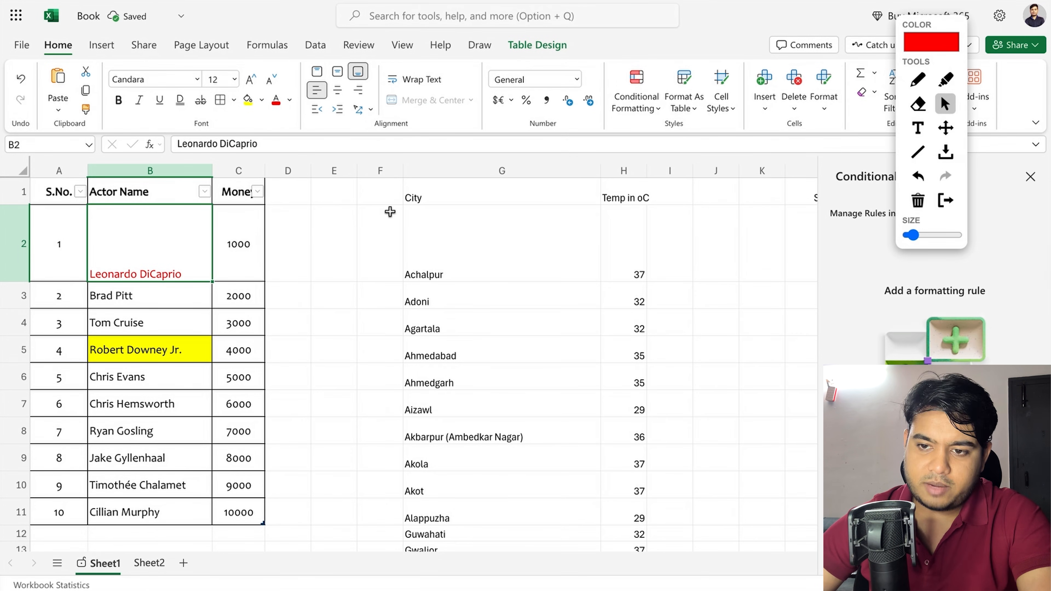
{"action": "left_click", "coordinate": [337, 71]}
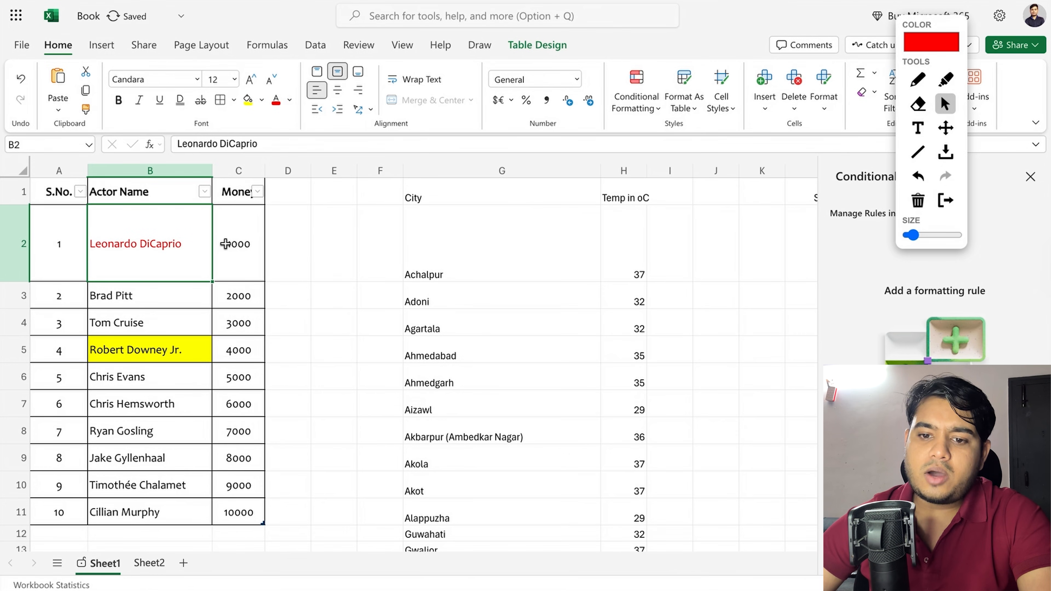
Widen column B, try center and right alignment on cell B2, and return its text to left alignment
{"action": "left_click_drag", "start_coordinate": [213, 171], "coordinate": [340, 183]}
{"action": "left_click", "coordinate": [465, 263]}
{"action": "left_click", "coordinate": [197, 252]}
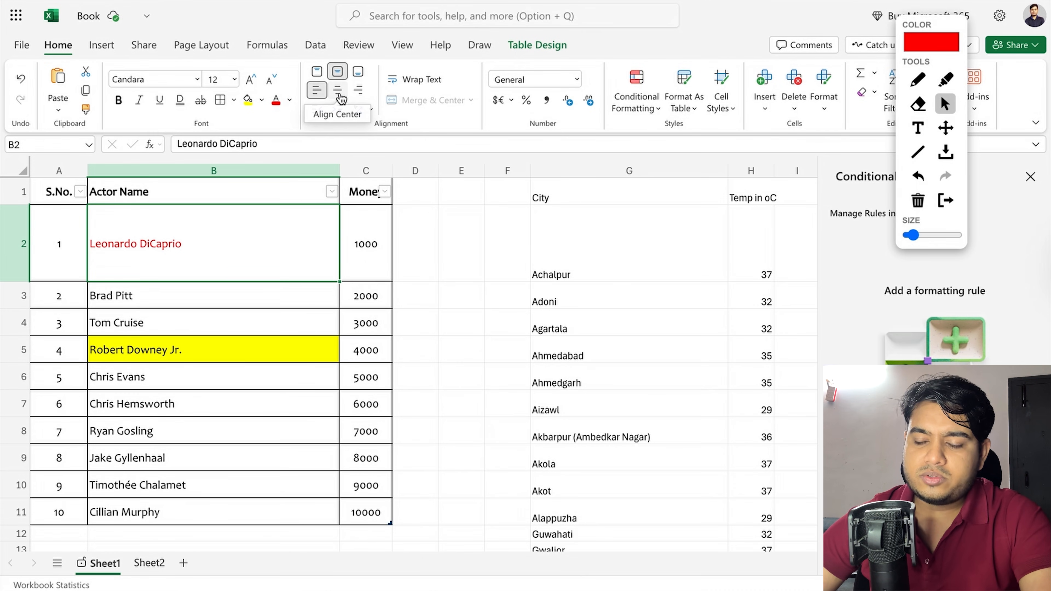
{"action": "left_click", "coordinate": [338, 98]}
{"action": "left_click", "coordinate": [359, 98]}
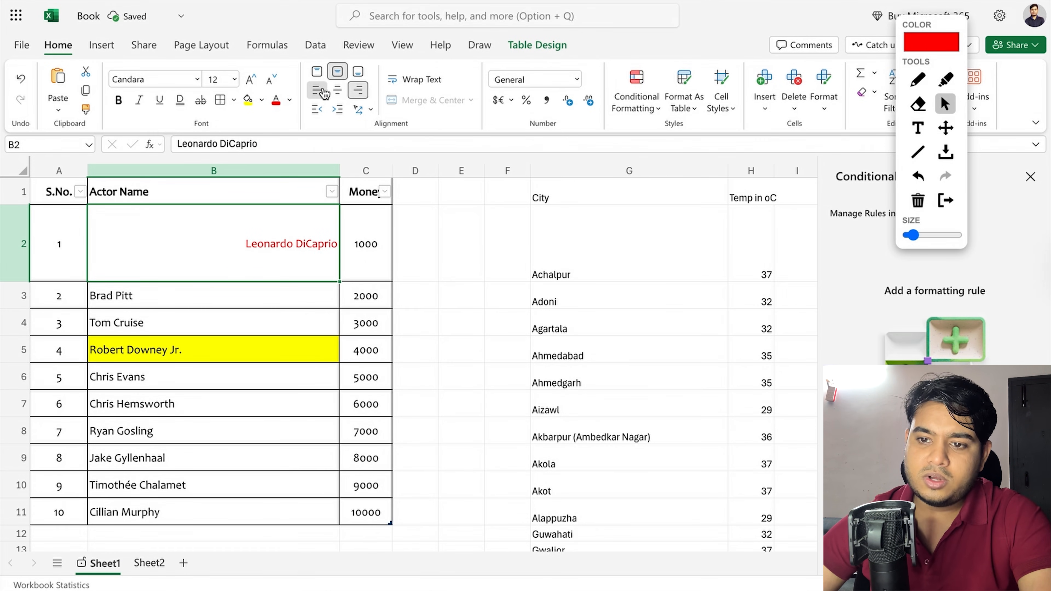
{"action": "left_click", "coordinate": [322, 92]}
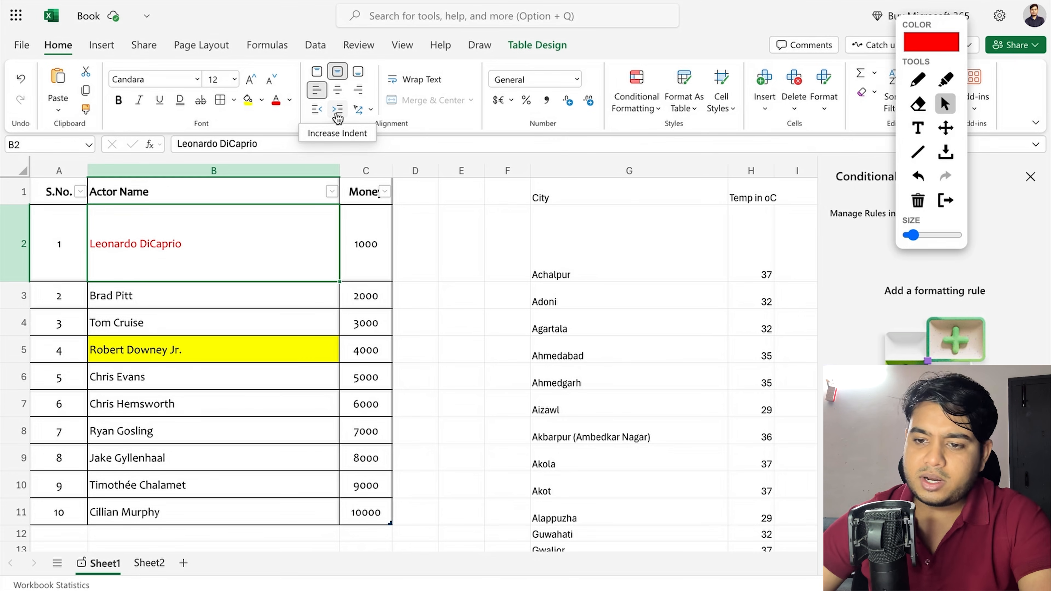
Try changing the indent of the text in cell B2
{"action": "left_click", "coordinate": [338, 118]}
{"action": "left_click", "coordinate": [337, 118]}
{"action": "left_click", "coordinate": [338, 118]}
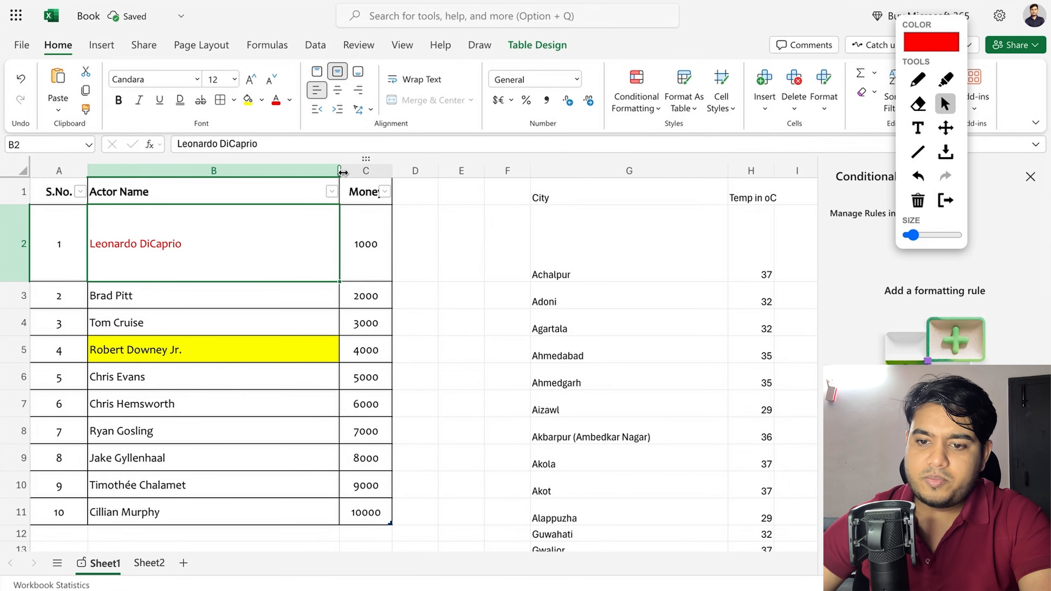
Narrow column B to just fit the actor names and autofit the height of header row 1
{"action": "left_click_drag", "start_coordinate": [343, 172], "coordinate": [209, 185]}
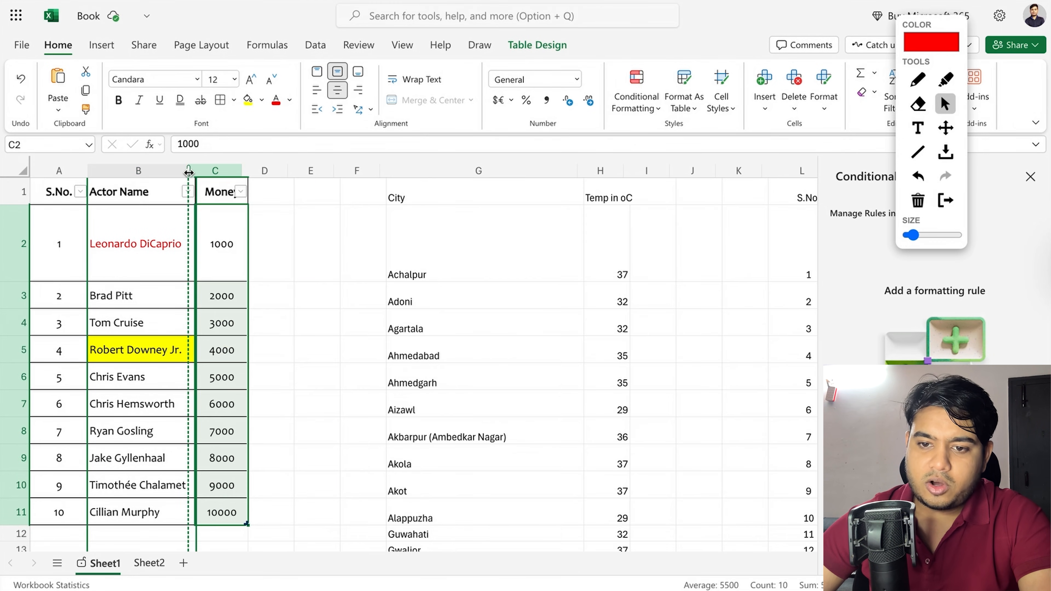
{"action": "left_click_drag", "start_coordinate": [189, 171], "coordinate": [207, 188]}
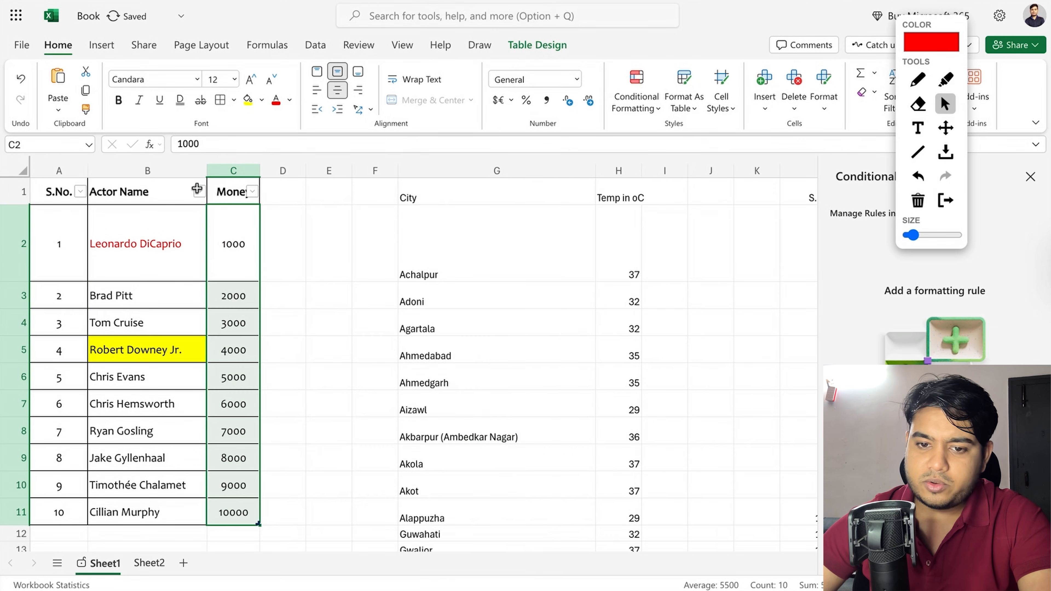
{"action": "left_click_drag", "start_coordinate": [19, 205], "coordinate": [19, 229]}
{"action": "double_click", "coordinate": [19, 228]}
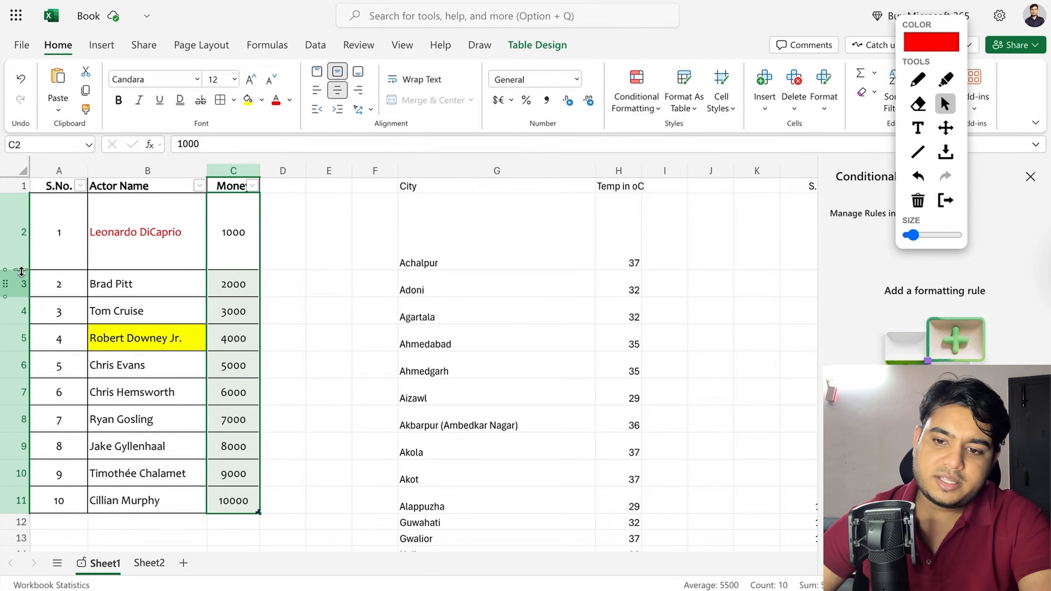
Autofit the height of row 2 to its contents
{"action": "left_click", "coordinate": [11, 234]}
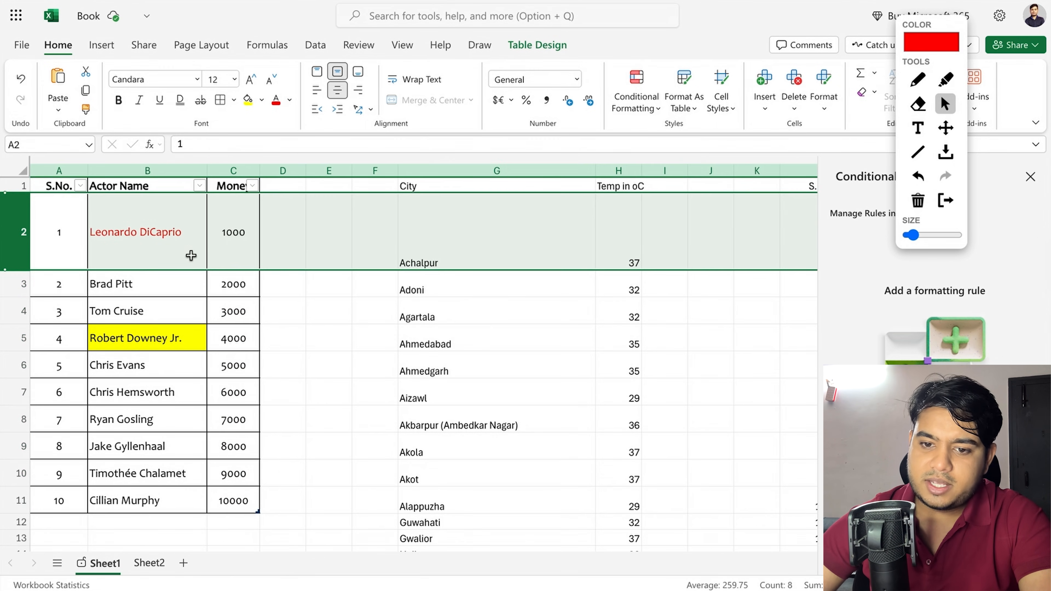
{"action": "left_click", "coordinate": [162, 226]}
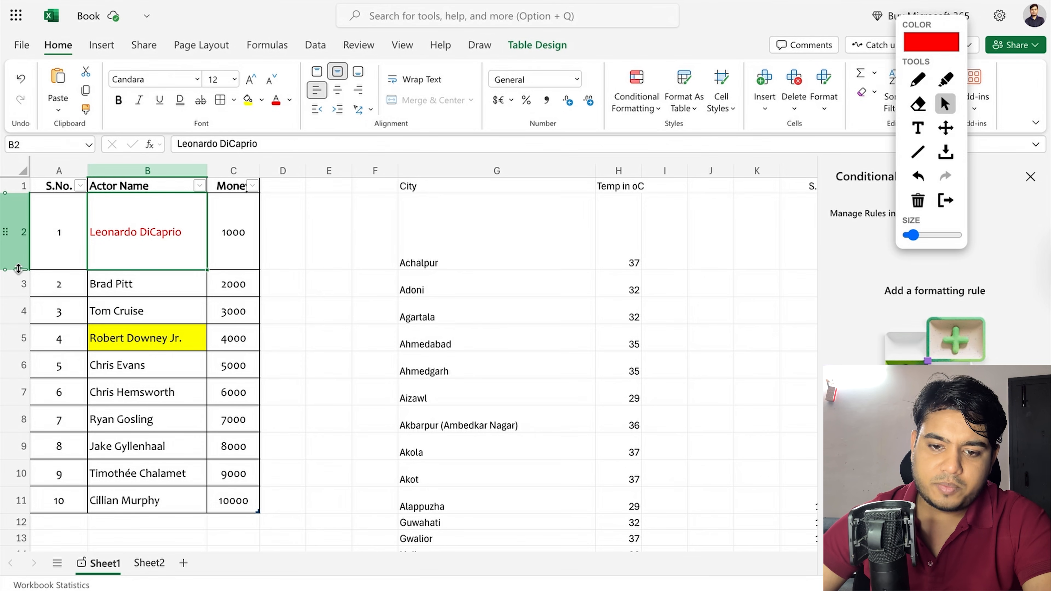
{"action": "double_click", "coordinate": [18, 269]}
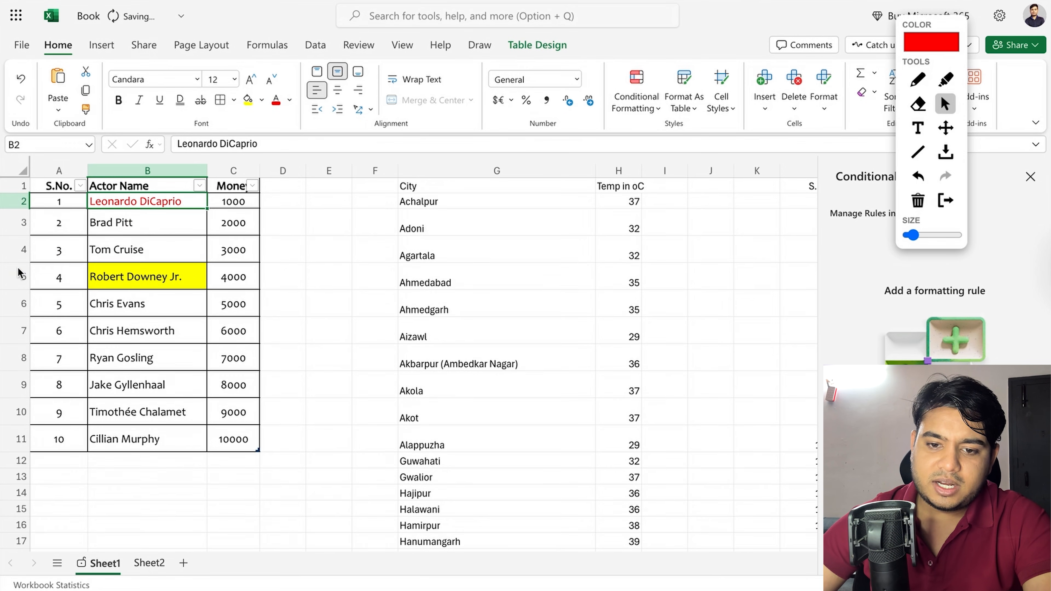
Autofit the height of row 3 using the row height options
{"action": "left_click", "coordinate": [156, 240]}
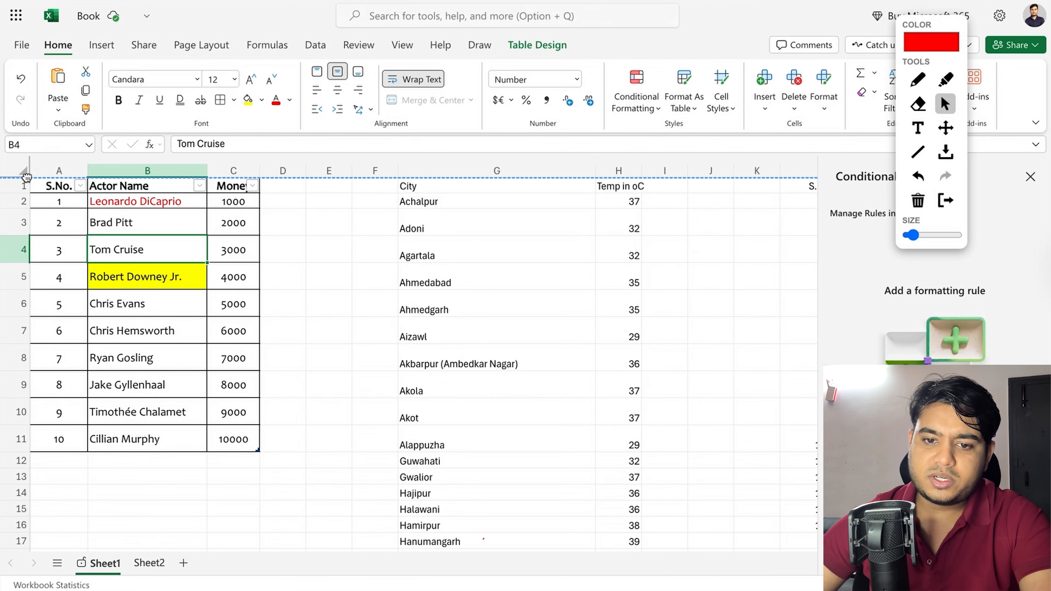
{"action": "left_click", "coordinate": [22, 168]}
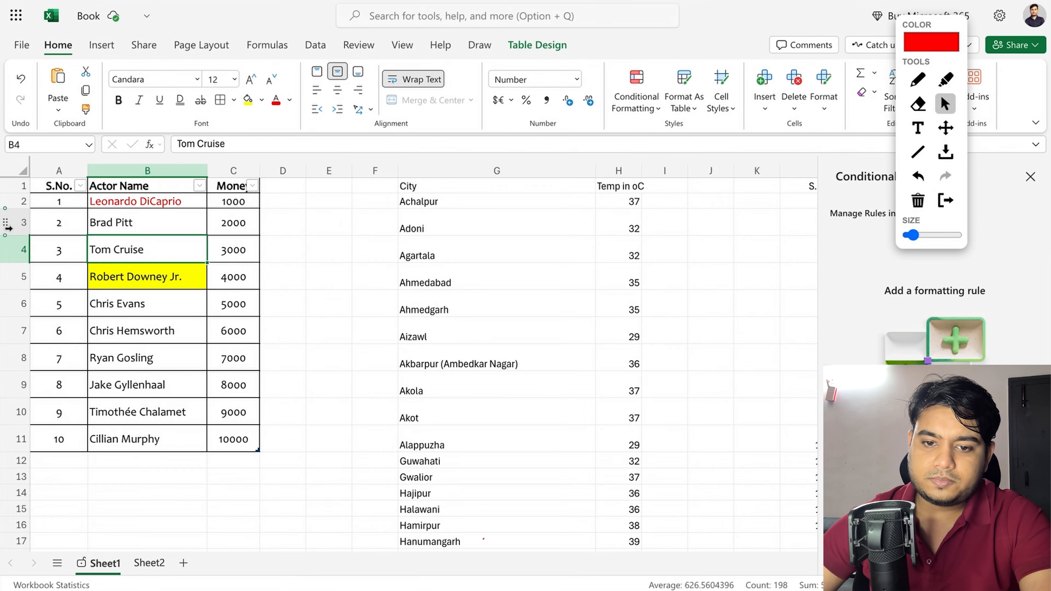
{"action": "right_click", "coordinate": [21, 223]}
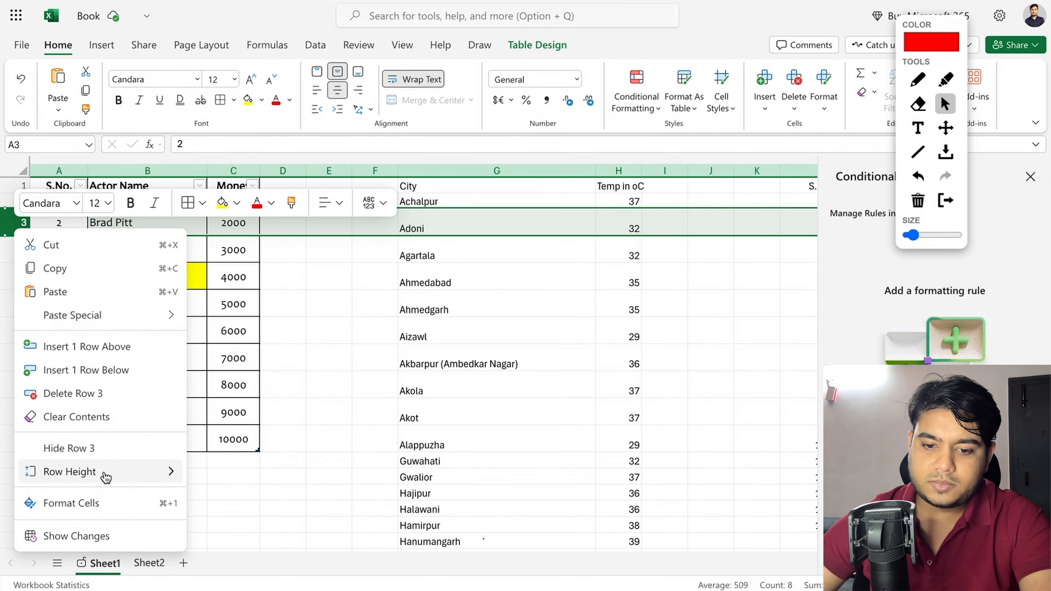
{"action": "mouse_move", "coordinate": [106, 474]}
{"action": "left_click", "coordinate": [235, 476]}
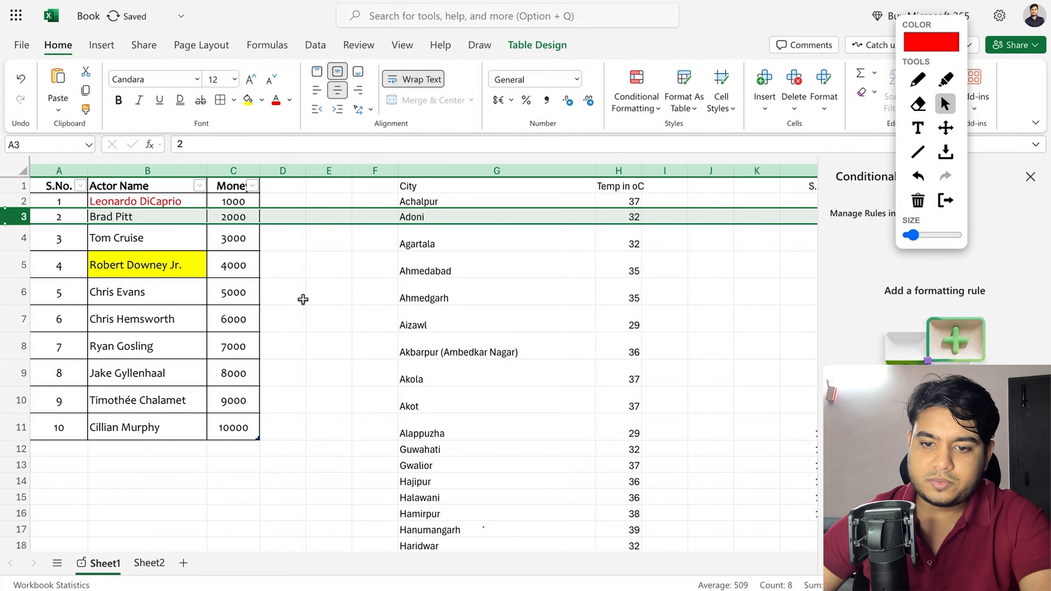
Select the whole sheet and give all rows the same compact height
{"action": "left_click", "coordinate": [303, 299]}
{"action": "left_click", "coordinate": [18, 168]}
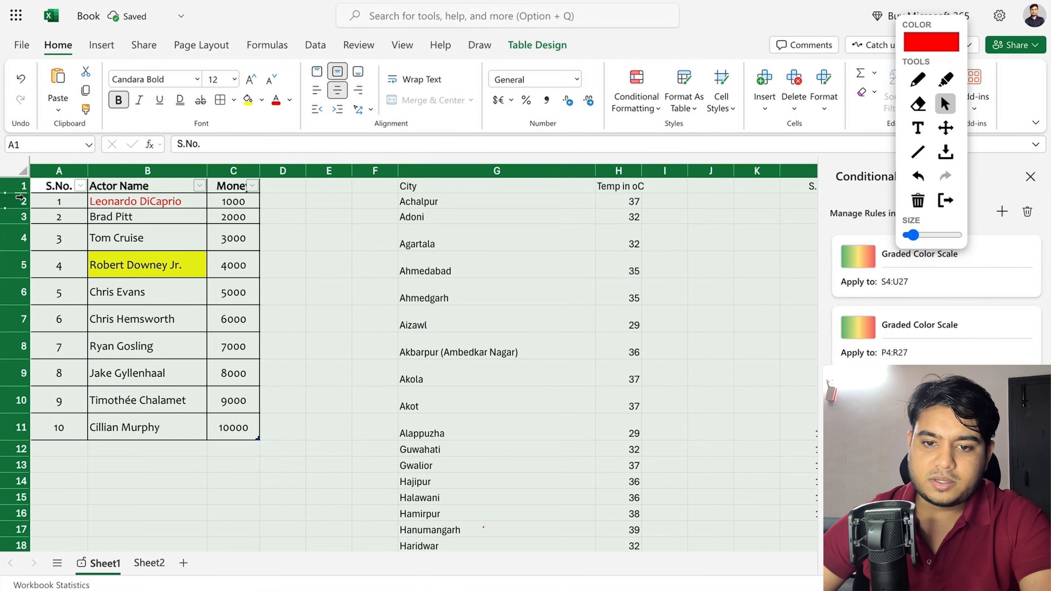
{"action": "left_click", "coordinate": [293, 331]}
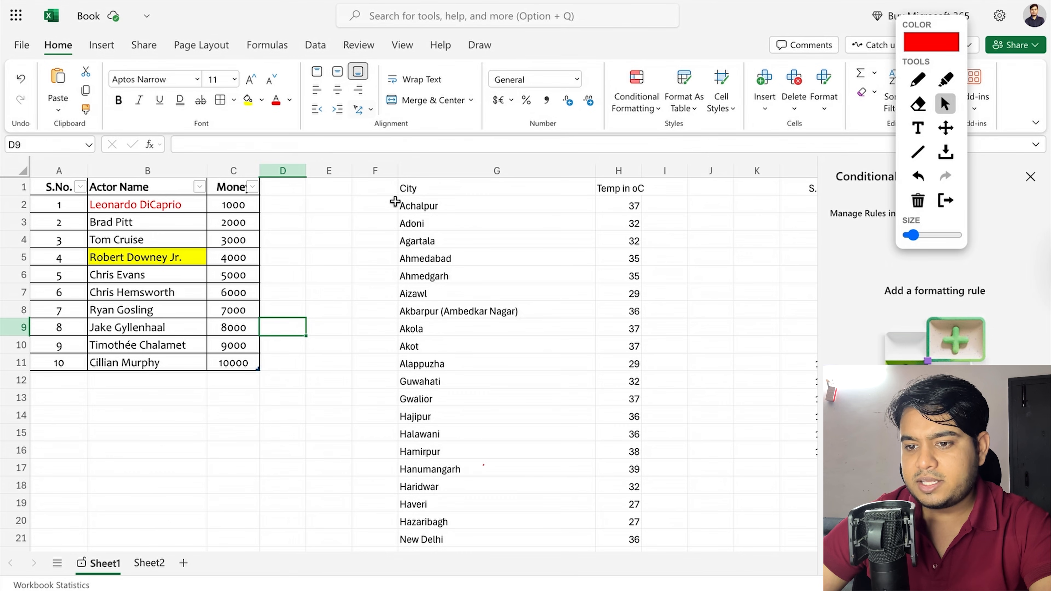
Merge and center the empty cells F1 to F37 beside the city list
{"action": "left_click_drag", "start_coordinate": [373, 187], "coordinate": [374, 398]}
{"action": "scroll", "coordinate": [375, 397], "scroll_direction": "up", "scroll_amount": 8}
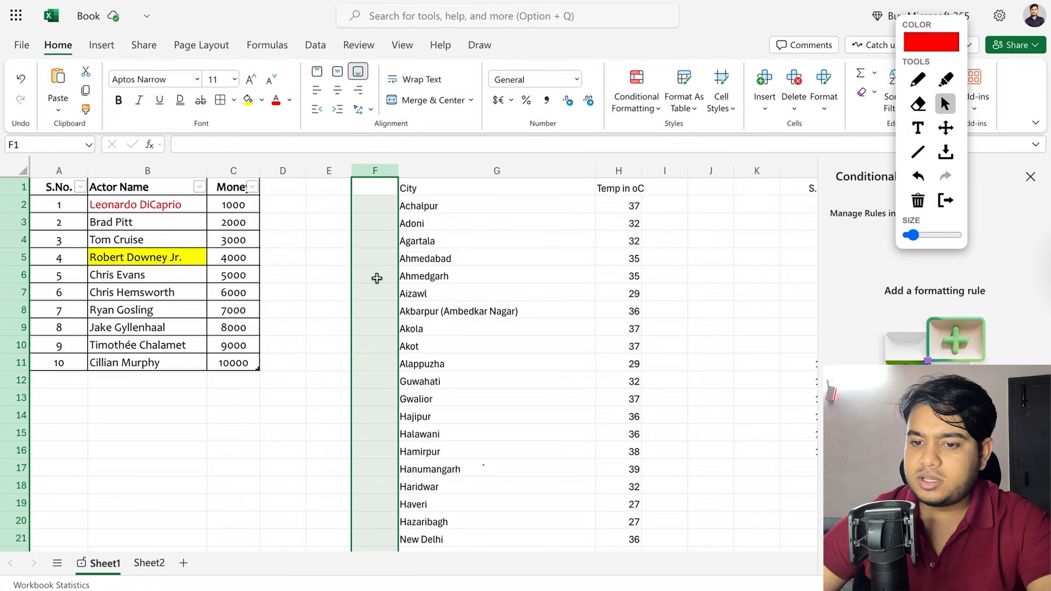
{"action": "left_click", "coordinate": [472, 101]}
{"action": "left_click", "coordinate": [472, 101]}
{"action": "left_click", "coordinate": [472, 101]}
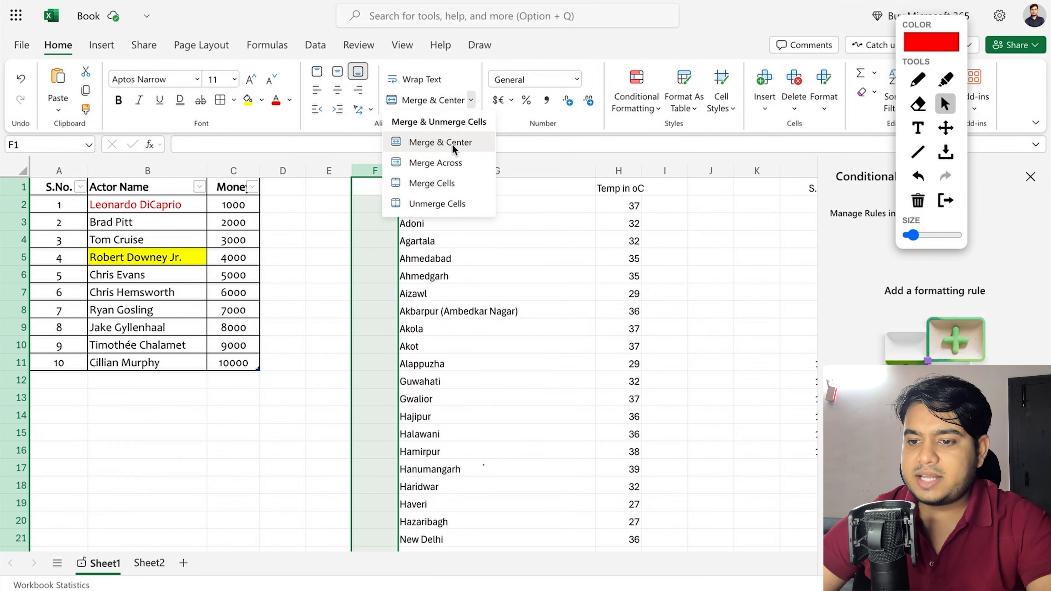
{"action": "left_click", "coordinate": [453, 142]}
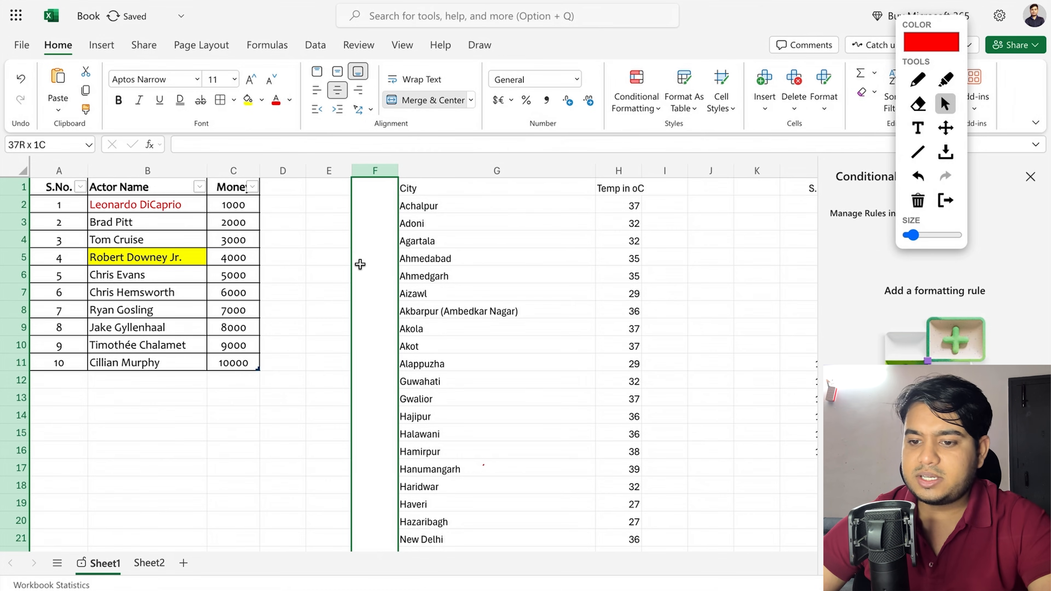
Enter "City" in the merged cell of column F and set its vertical alignment to middle
{"action": "type", "text": "City"}
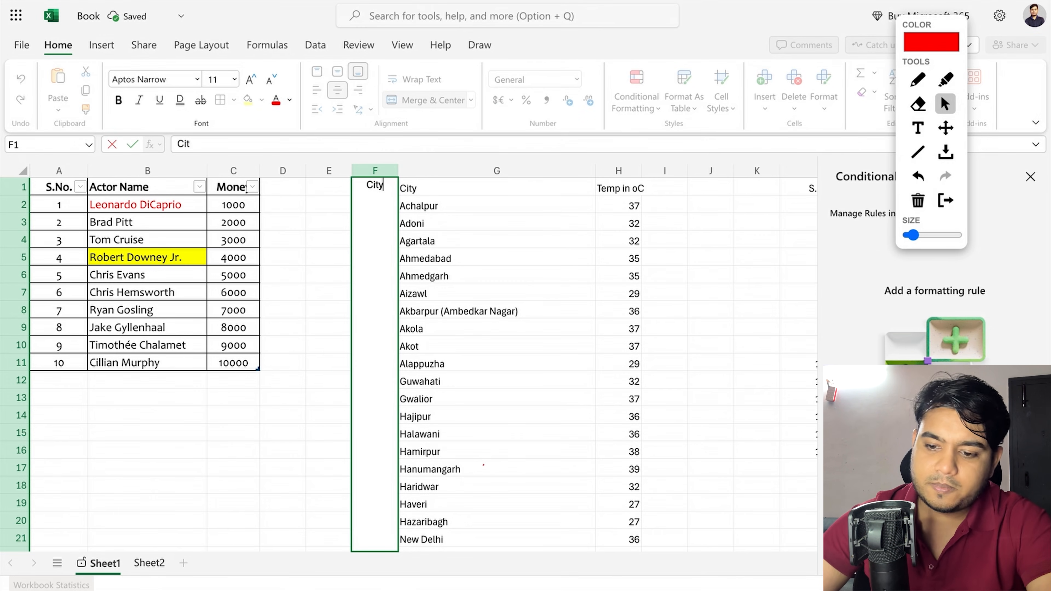
{"action": "left_click", "coordinate": [326, 300]}
{"action": "left_click", "coordinate": [364, 259]}
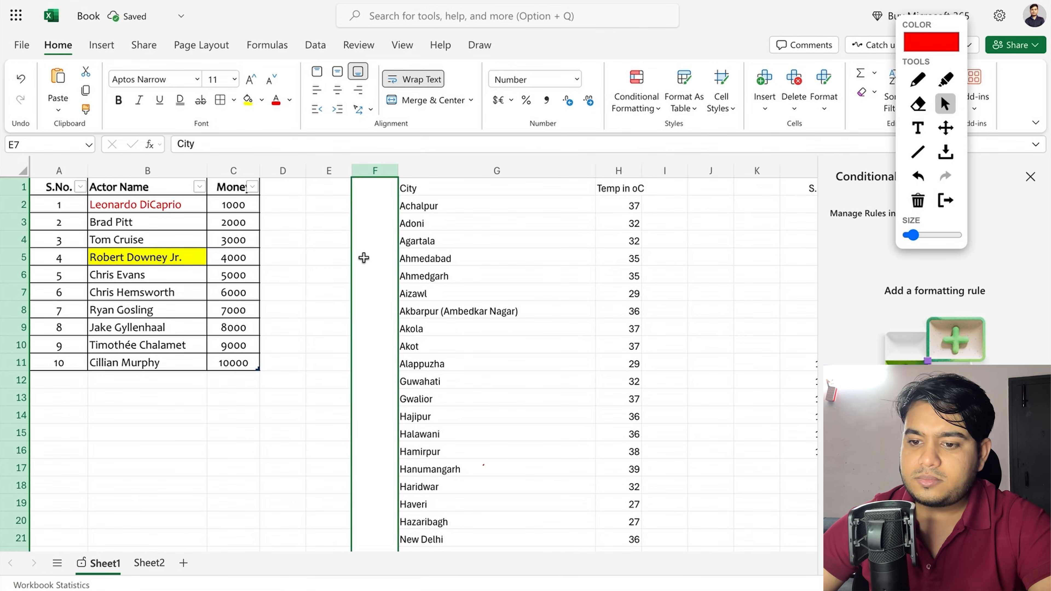
{"action": "scroll", "coordinate": [364, 252], "scroll_direction": "down", "scroll_amount": 2}
{"action": "scroll", "coordinate": [364, 252], "scroll_direction": "down", "scroll_amount": 5}
{"action": "scroll", "coordinate": [364, 252], "scroll_direction": "up", "scroll_amount": 7}
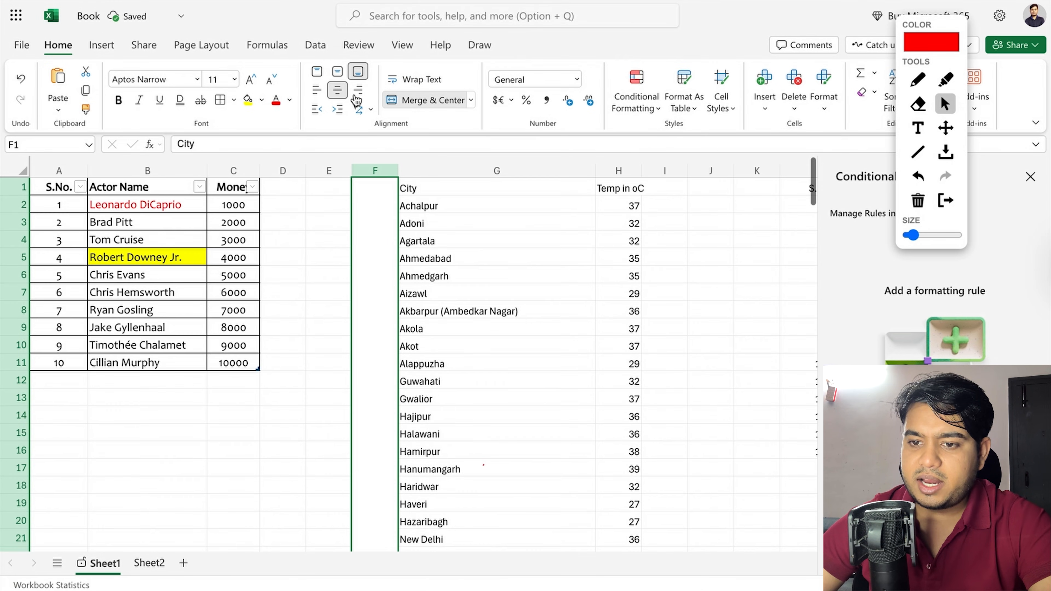
{"action": "left_click", "coordinate": [341, 73]}
Enlarge the merged cell's City text to size 18 and set its orientation to Vertical by Letter
{"action": "scroll", "coordinate": [340, 389], "scroll_direction": "down", "scroll_amount": 2}
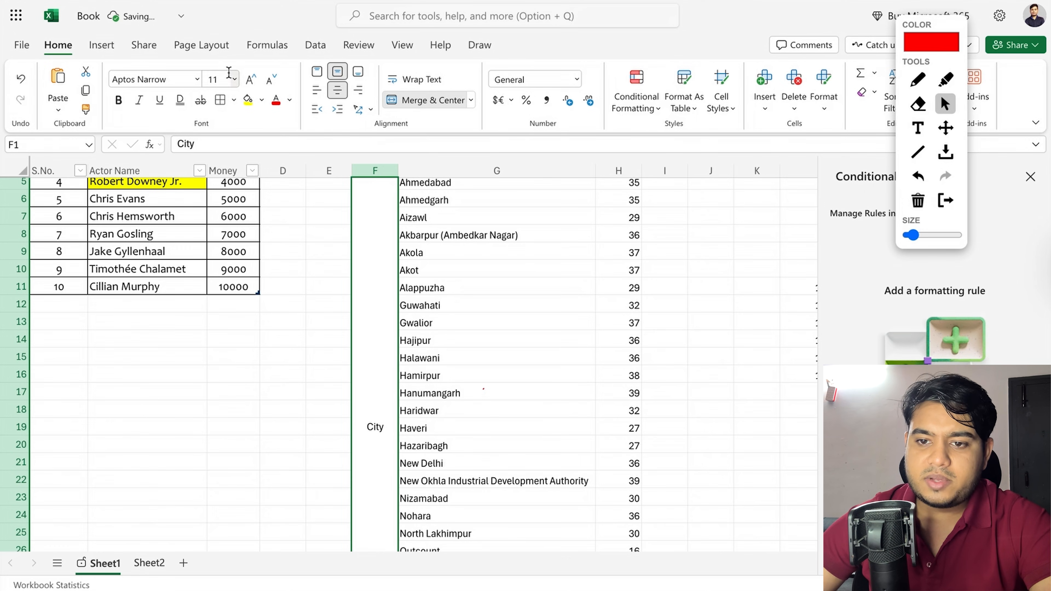
{"action": "left_click", "coordinate": [253, 80]}
{"action": "left_click", "coordinate": [253, 79]}
{"action": "left_click", "coordinate": [252, 79]}
{"action": "left_click", "coordinate": [253, 80]}
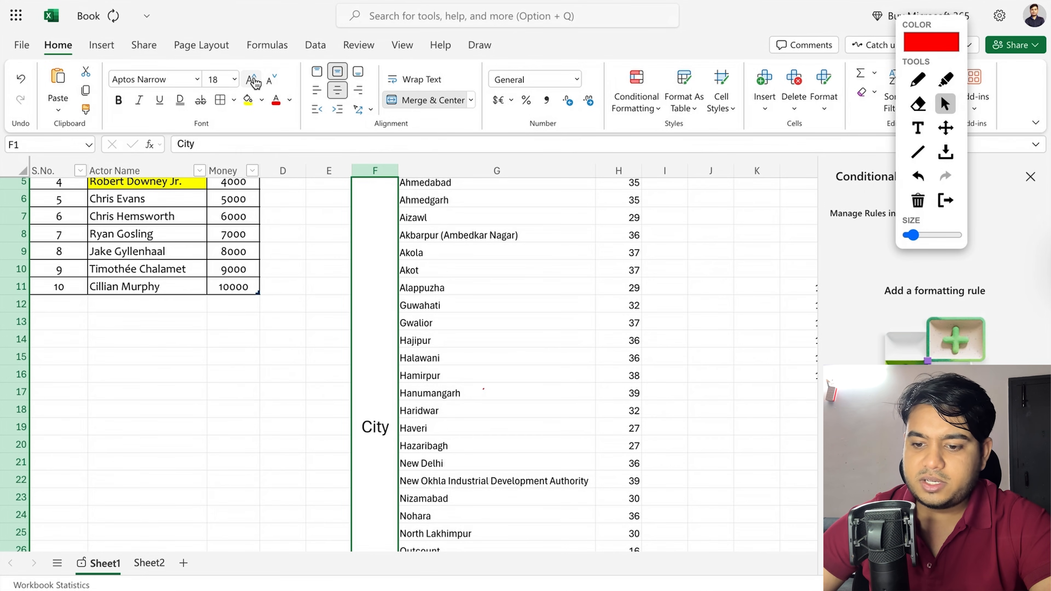
{"action": "left_click", "coordinate": [359, 109]}
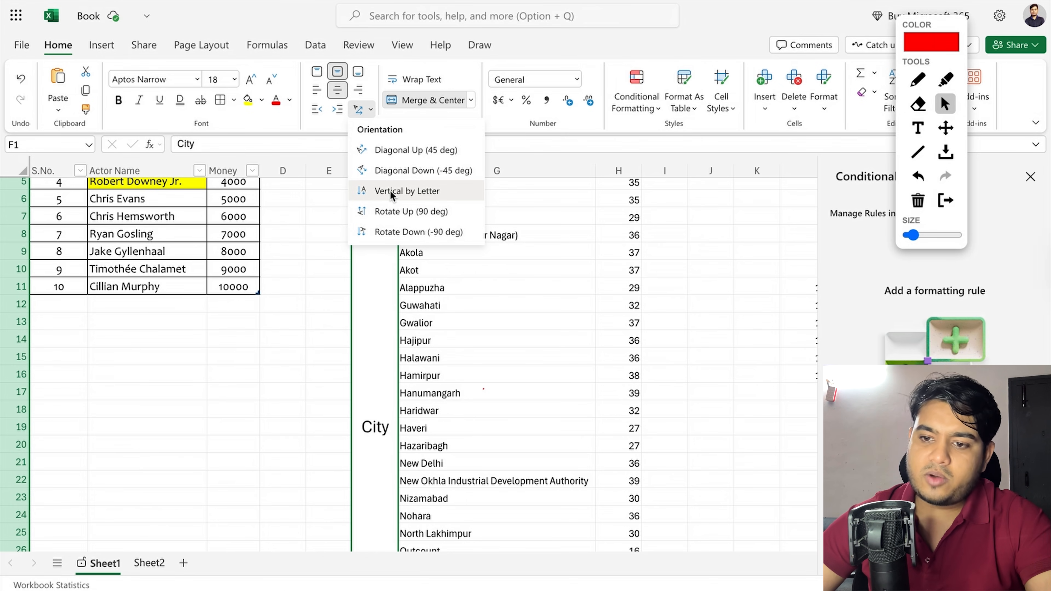
{"action": "left_click", "coordinate": [412, 191]}
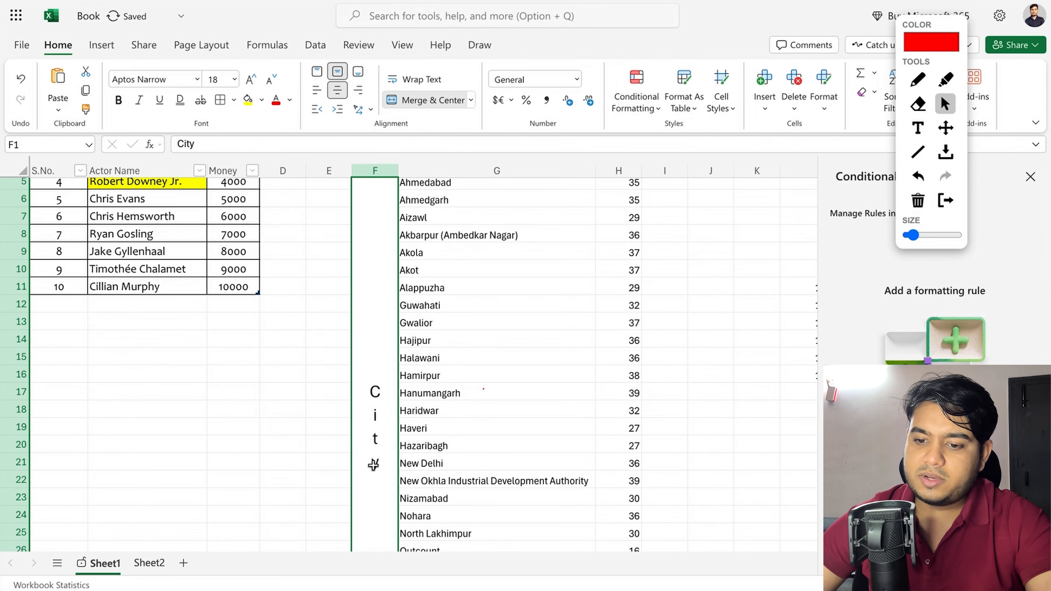
Try the Diagonal Up (45 deg) and Vertical by Letter orientations on the merged City cell, with right alignment
{"action": "left_click", "coordinate": [359, 109]}
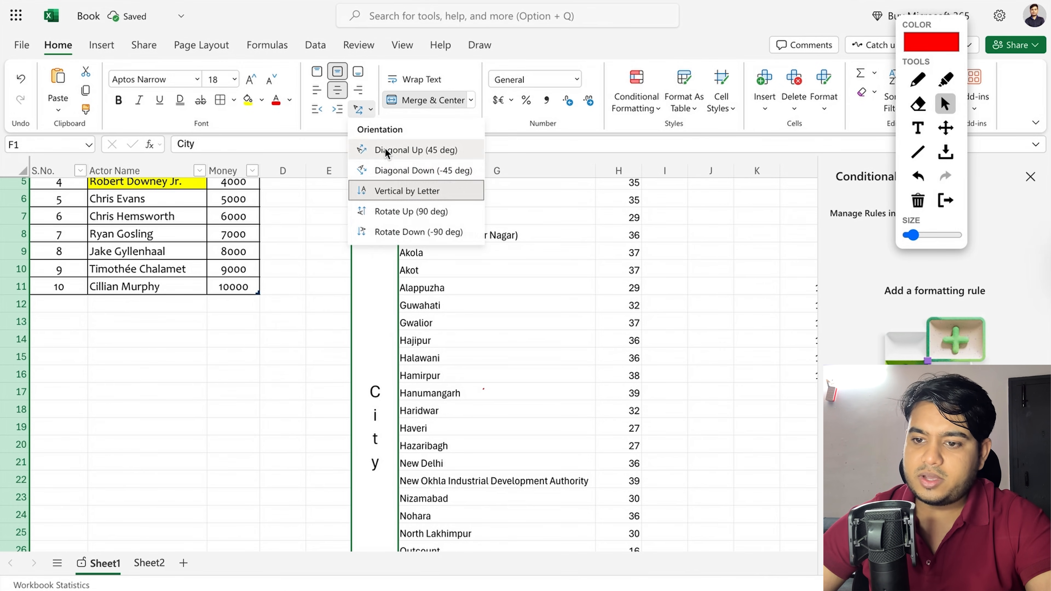
{"action": "left_click", "coordinate": [403, 149]}
{"action": "left_click", "coordinate": [371, 110]}
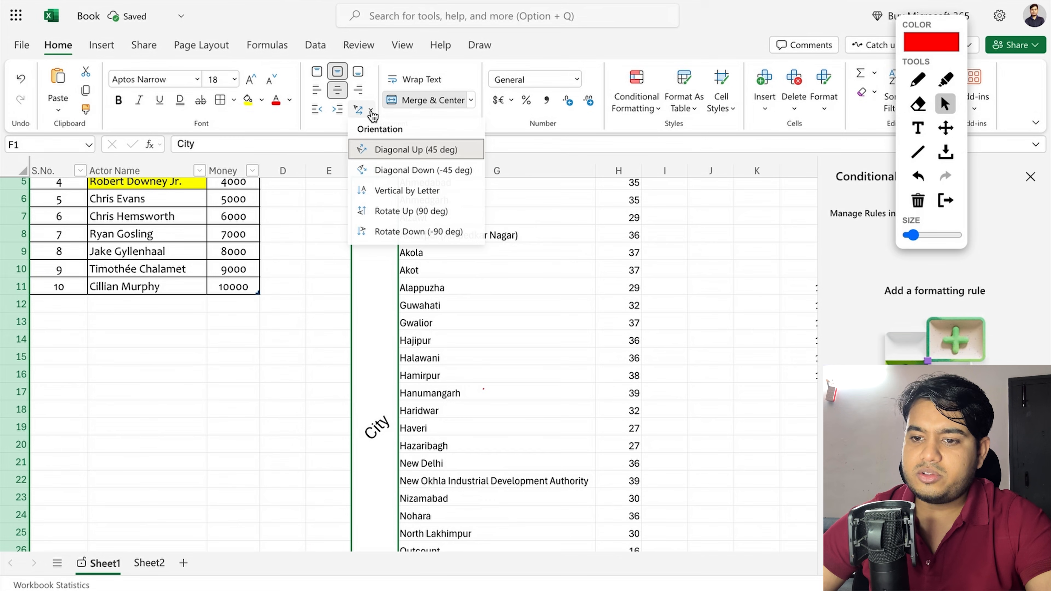
{"action": "left_click", "coordinate": [380, 181]}
{"action": "left_click", "coordinate": [358, 90]}
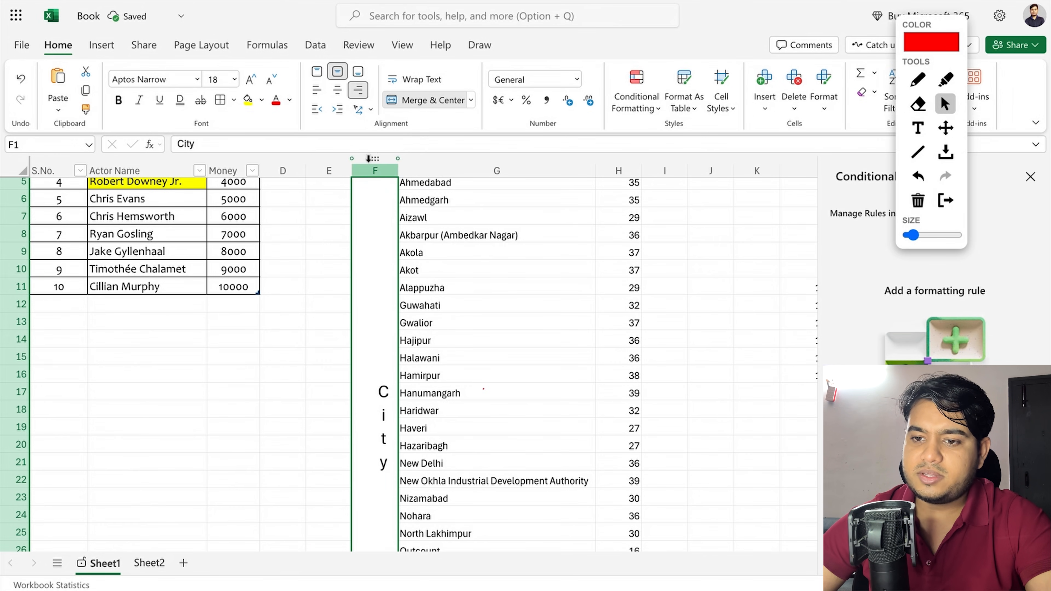
Set the merged City cell's orientation to Rotate Up (90 deg) and center its text horizontally
{"action": "left_click", "coordinate": [371, 108]}
{"action": "left_click", "coordinate": [387, 212]}
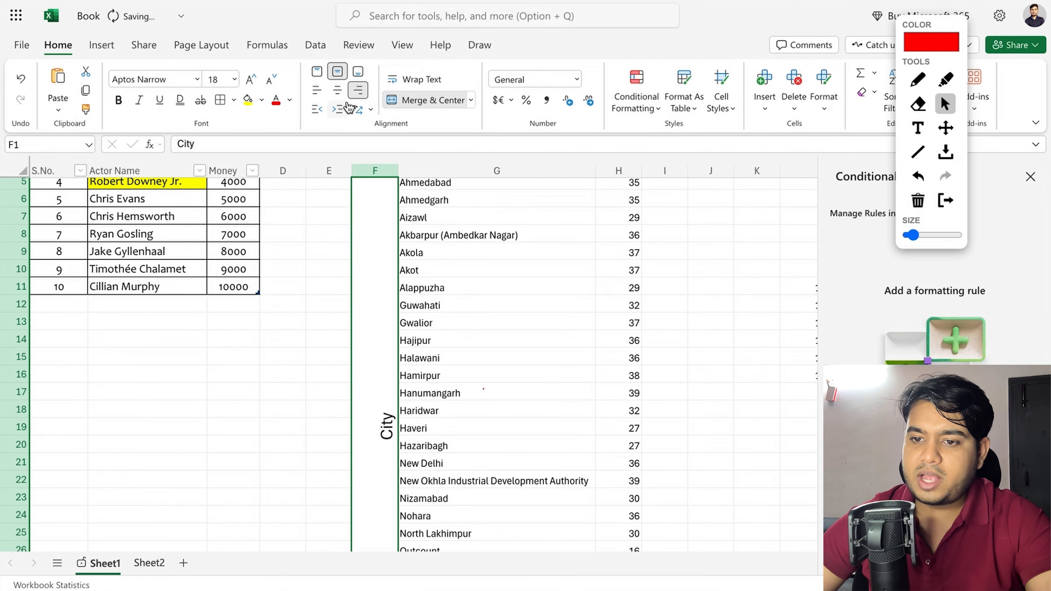
{"action": "left_click", "coordinate": [362, 107]}
{"action": "left_click", "coordinate": [337, 90]}
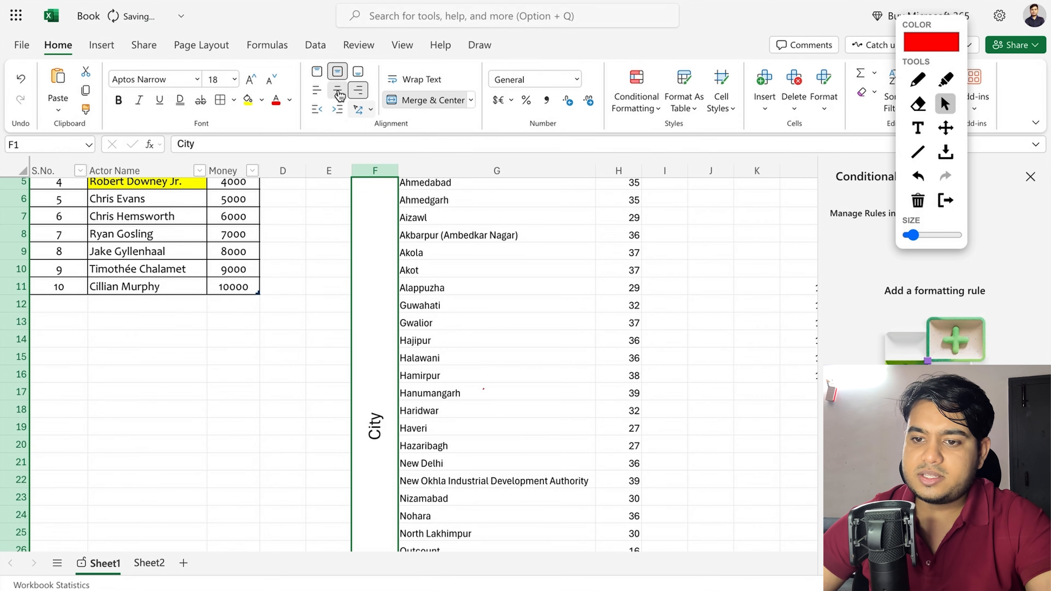
{"action": "left_click", "coordinate": [330, 267]}
{"action": "scroll", "coordinate": [394, 322], "scroll_direction": "up", "scroll_amount": 2}
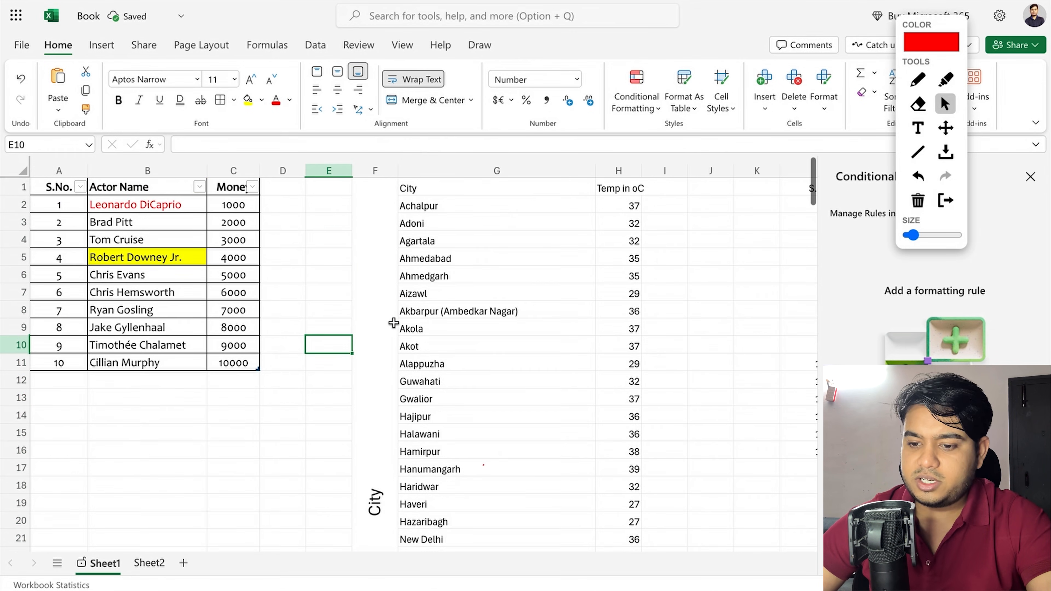
{"action": "scroll", "coordinate": [394, 321], "scroll_direction": "down", "scroll_amount": 4}
Fill the merged City cell in column F with yellow
{"action": "left_click", "coordinate": [393, 322]}
{"action": "scroll", "coordinate": [392, 301], "scroll_direction": "up", "scroll_amount": 4}
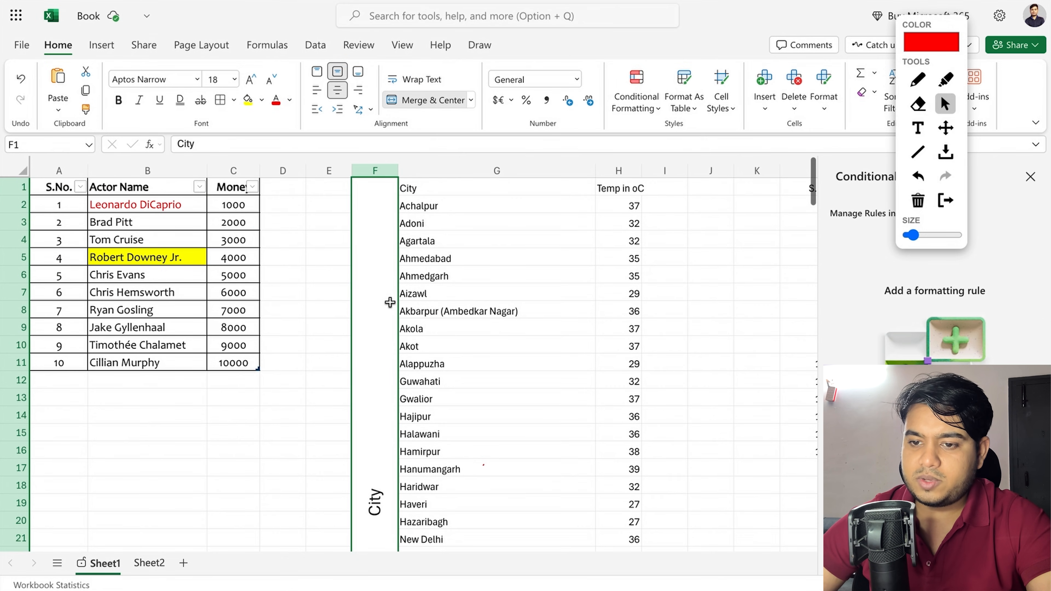
{"action": "left_click", "coordinate": [264, 98]}
{"action": "left_click", "coordinate": [305, 331]}
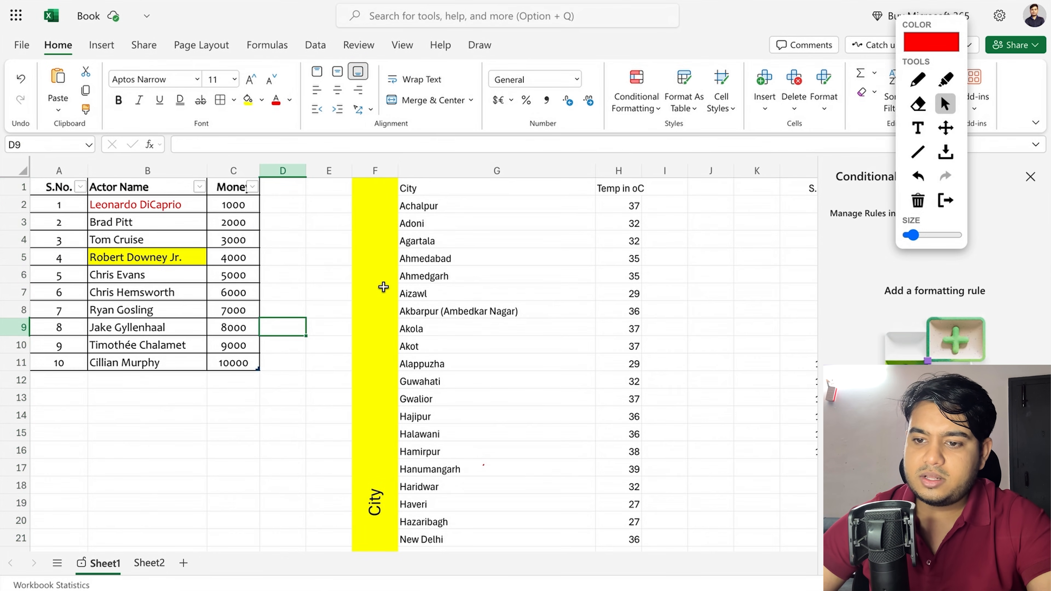
{"action": "left_click_drag", "start_coordinate": [382, 297], "coordinate": [608, 319]}
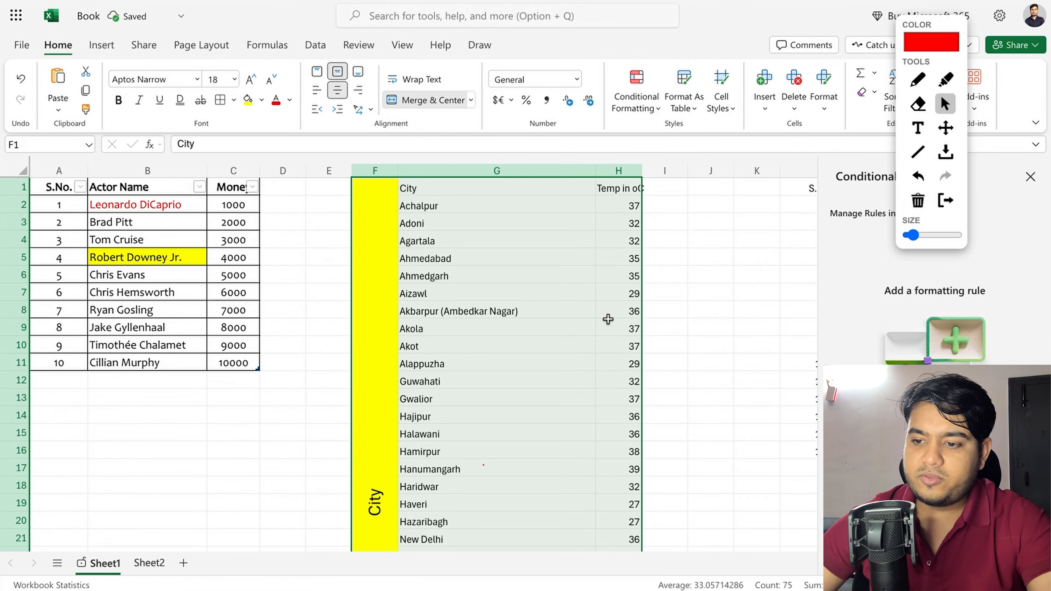
{"action": "left_click", "coordinate": [279, 292]}
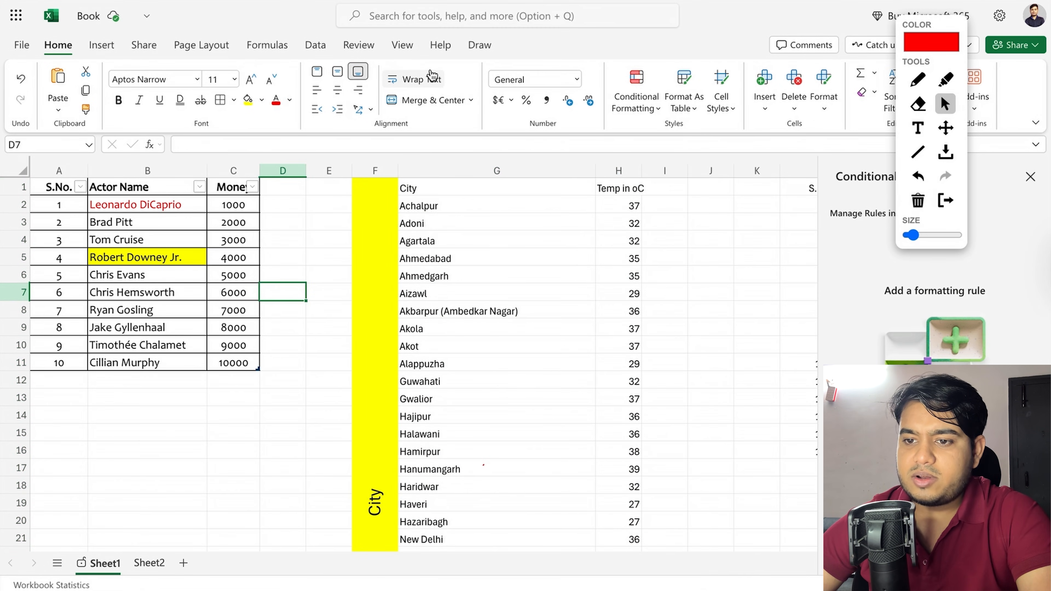
Narrow the Student Name column M in the student table
{"action": "scroll", "coordinate": [450, 237], "scroll_direction": "right", "scroll_amount": 10}
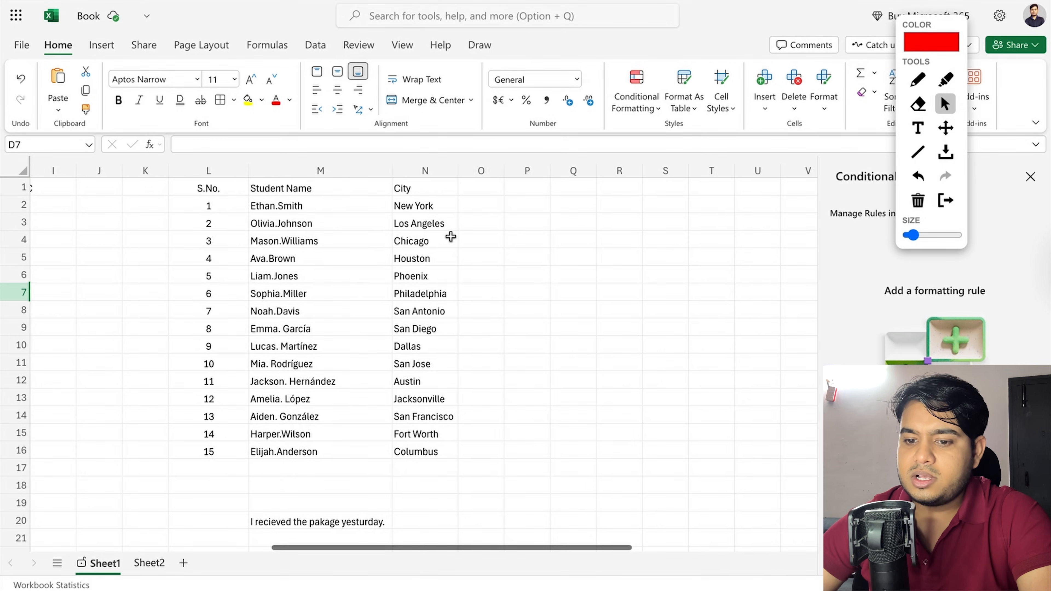
{"action": "scroll", "coordinate": [450, 238], "scroll_direction": "left", "scroll_amount": 7}
{"action": "scroll", "coordinate": [450, 238], "scroll_direction": "right", "scroll_amount": 5}
{"action": "scroll", "coordinate": [451, 237], "scroll_direction": "down", "scroll_amount": 4}
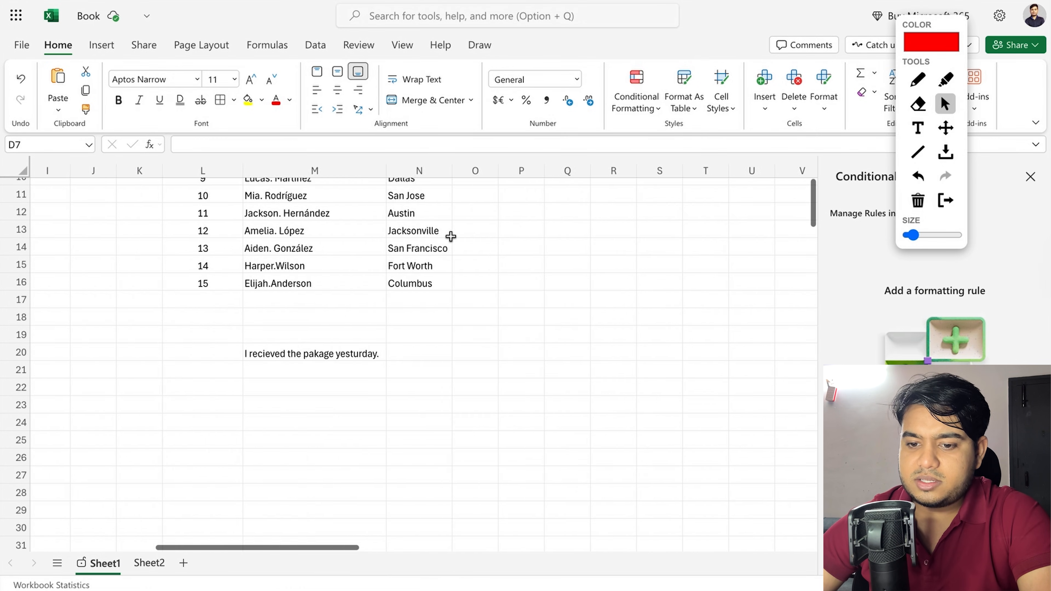
{"action": "scroll", "coordinate": [451, 237], "scroll_direction": "up", "scroll_amount": 4}
{"action": "scroll", "coordinate": [451, 236], "scroll_direction": "right", "scroll_amount": 3}
{"action": "scroll", "coordinate": [450, 236], "scroll_direction": "left", "scroll_amount": 4}
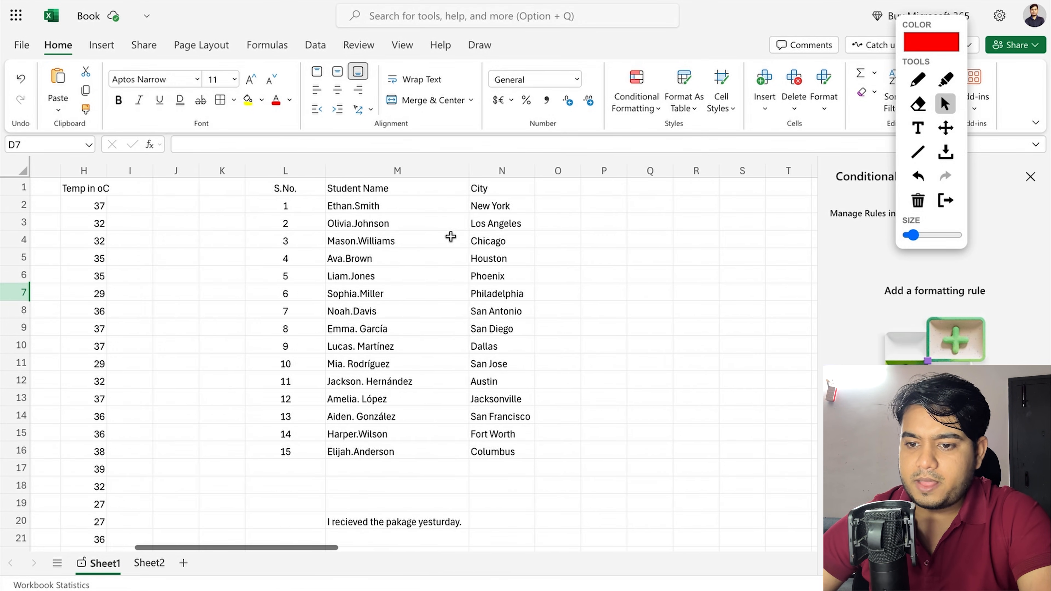
{"action": "left_click_drag", "start_coordinate": [516, 171], "coordinate": [474, 170]}
Copy cells N12 to N17, from Austin through the blank cell below Columbus, and paste them starting at N19
{"action": "scroll", "coordinate": [496, 364], "scroll_direction": "down", "scroll_amount": 3}
{"action": "left_click_drag", "start_coordinate": [504, 253], "coordinate": [505, 364]}
{"action": "key", "text": "ctrl+c"}
{"action": "left_click", "coordinate": [505, 371]}
{"action": "key", "text": "ctrl+v"}
{"action": "scroll", "coordinate": [505, 371], "scroll_direction": "down", "scroll_amount": 3}
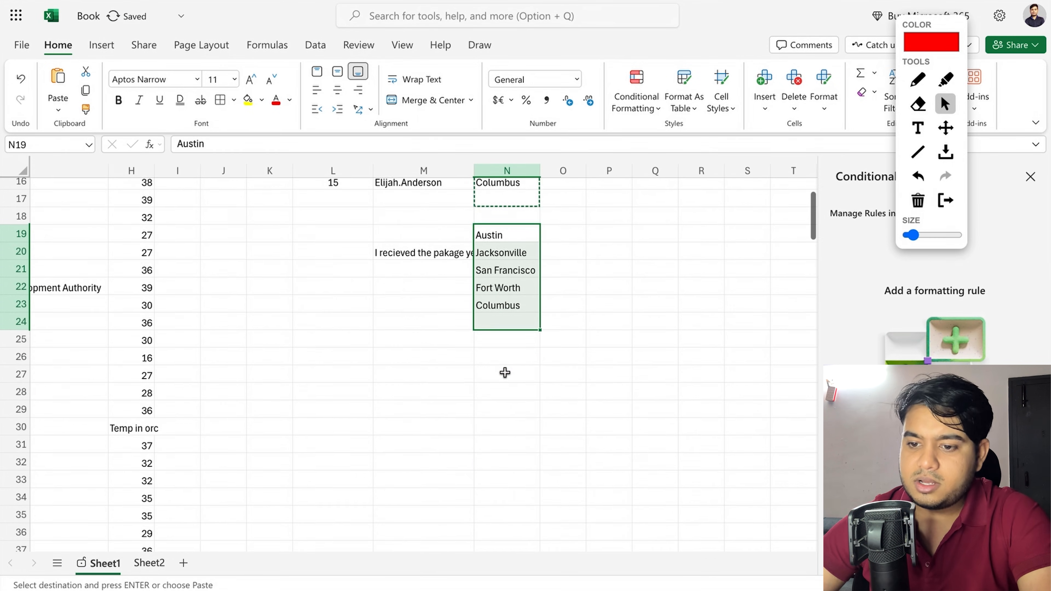
Examine the sentence in M20 next to the pasted city names in column N
{"action": "left_click", "coordinate": [452, 256]}
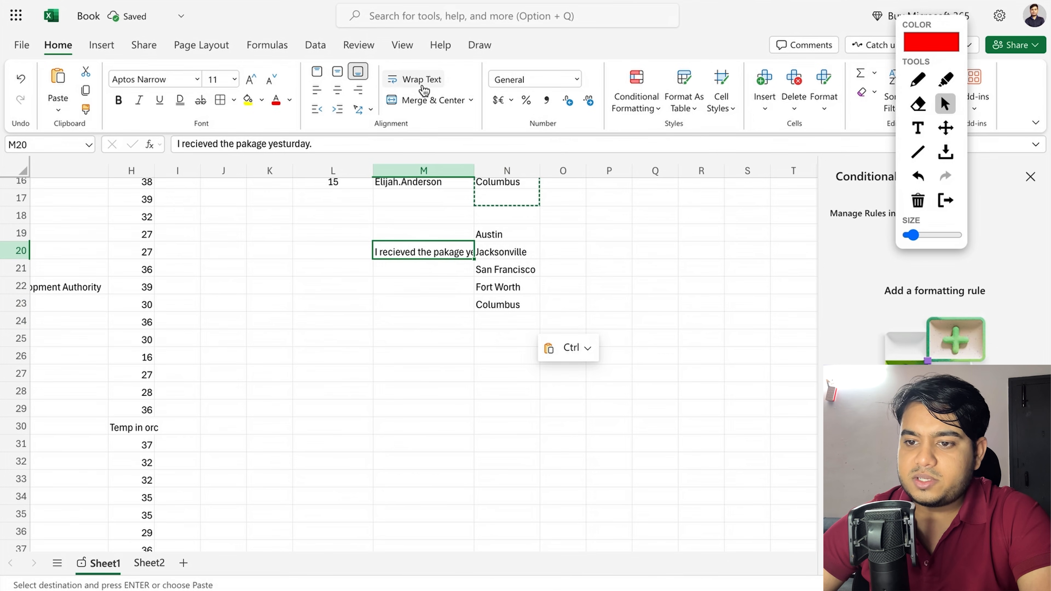
{"action": "left_click", "coordinate": [436, 266]}
{"action": "left_click_drag", "start_coordinate": [467, 250], "coordinate": [507, 280]}
{"action": "left_click", "coordinate": [478, 251]}
{"action": "left_click", "coordinate": [452, 252]}
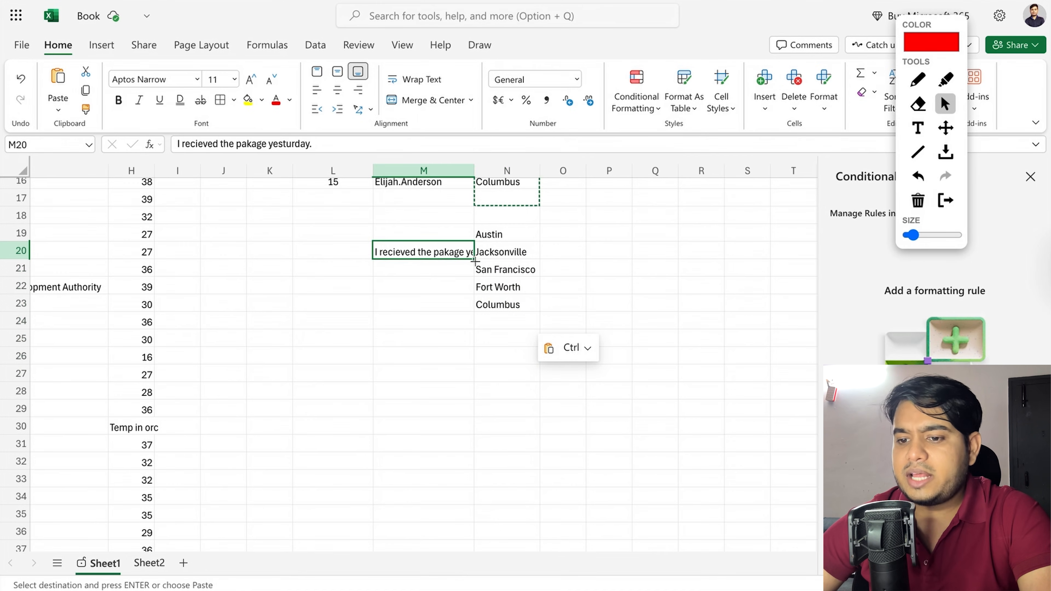
{"action": "left_click_drag", "start_coordinate": [512, 233], "coordinate": [510, 359]}
{"action": "left_click", "coordinate": [392, 304]}
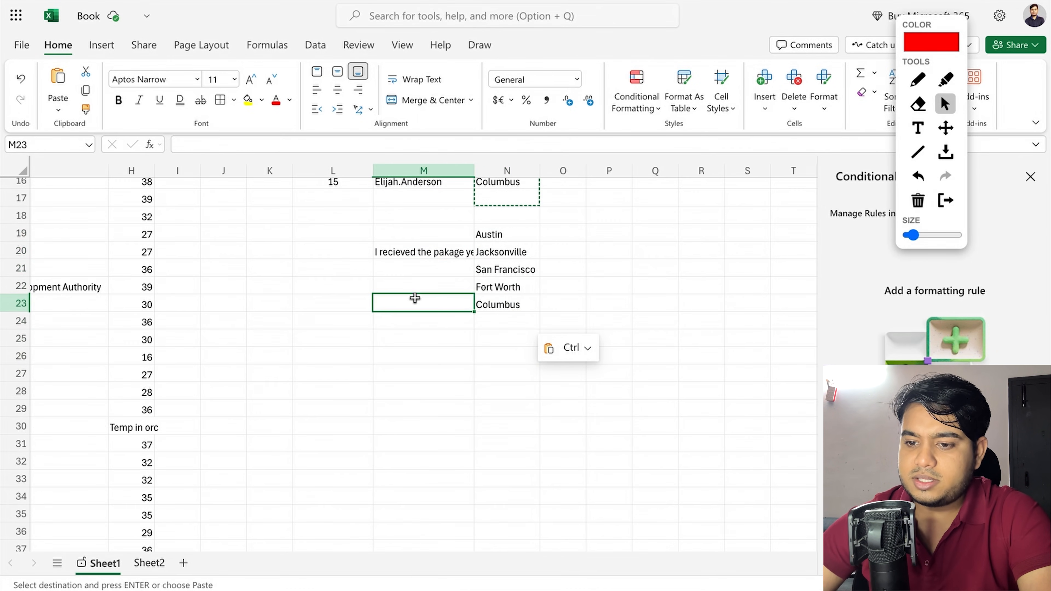
{"action": "left_click", "coordinate": [394, 271]}
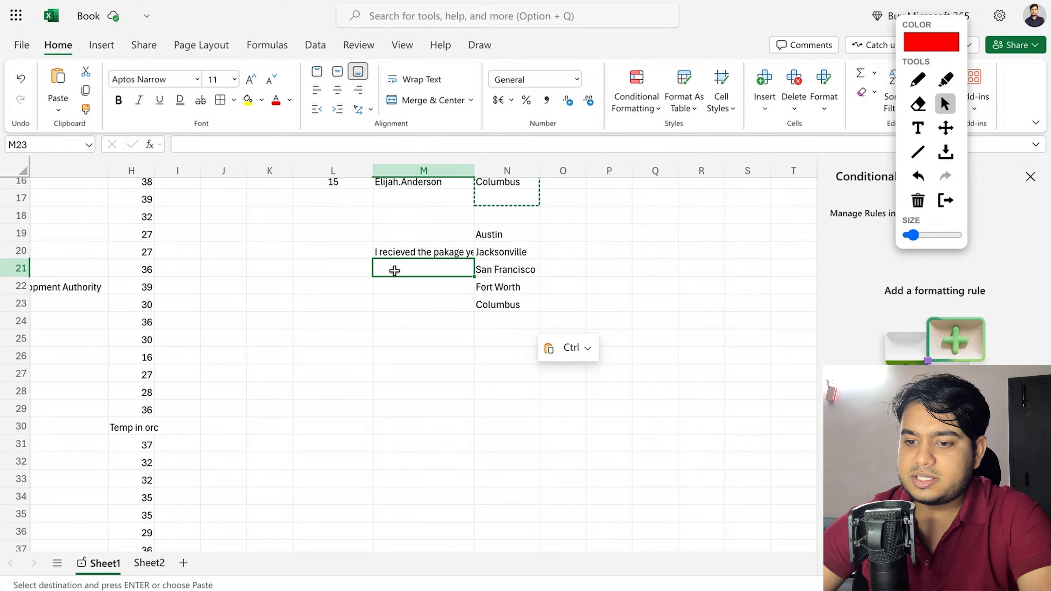
Apply Wrap Text to the sentence in M20 and auto-fit the height of row 20
{"action": "left_click", "coordinate": [428, 252]}
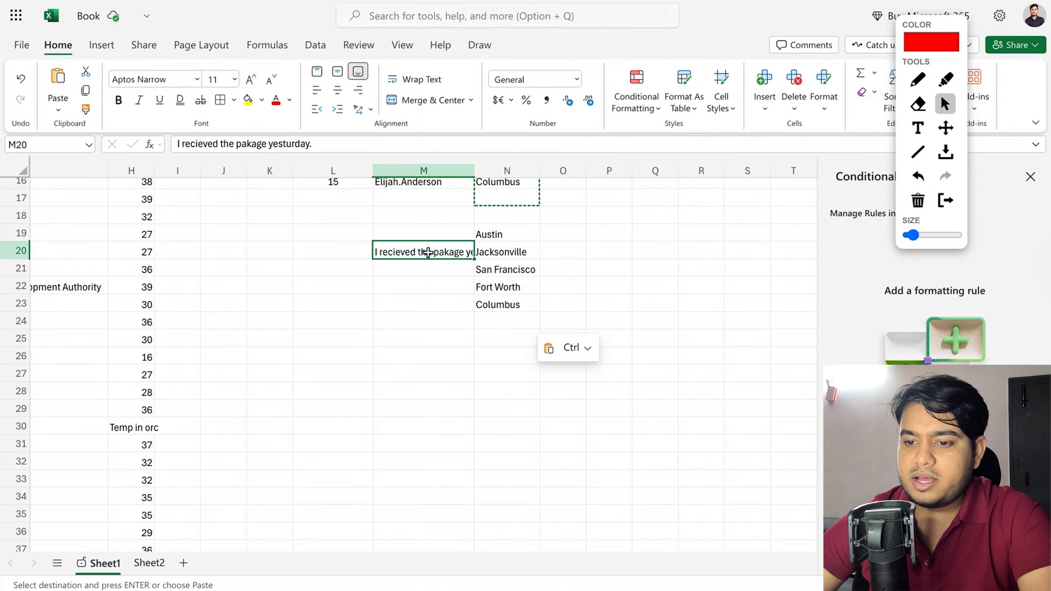
{"action": "left_click", "coordinate": [418, 85]}
{"action": "left_click", "coordinate": [452, 275]}
{"action": "left_click", "coordinate": [451, 254]}
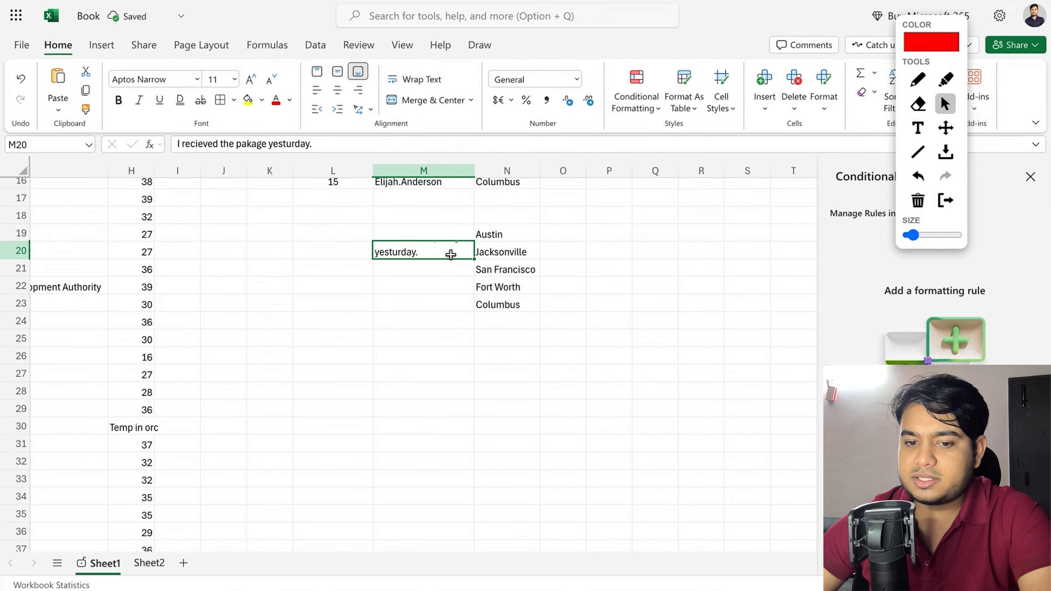
{"action": "double_click", "coordinate": [22, 260]}
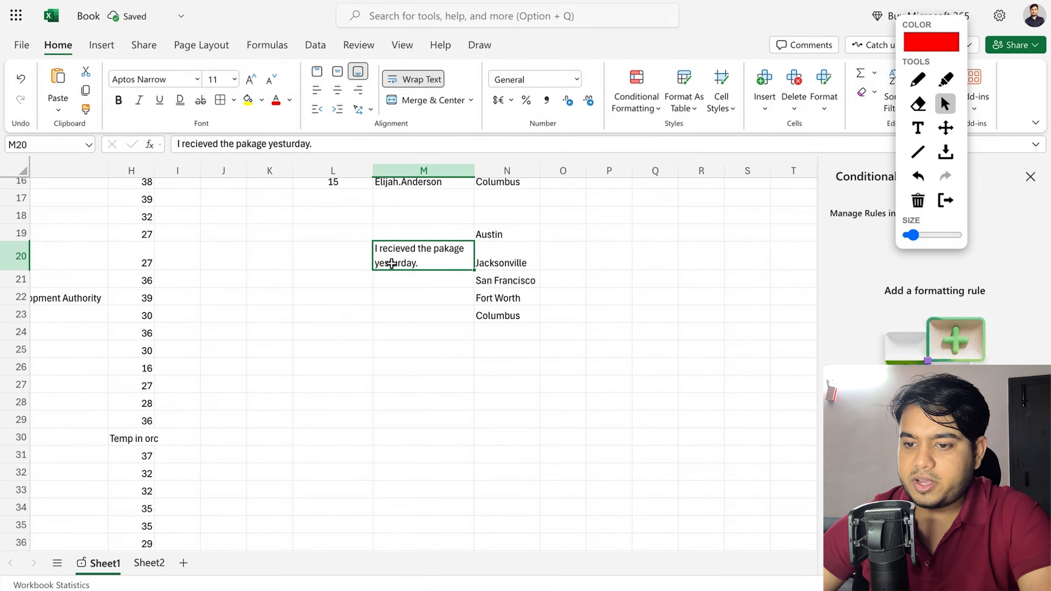
Inspect the wrapped sentence in M20 and the neighbouring cities in column N
{"action": "left_click", "coordinate": [432, 320]}
{"action": "double_click", "coordinate": [466, 251]}
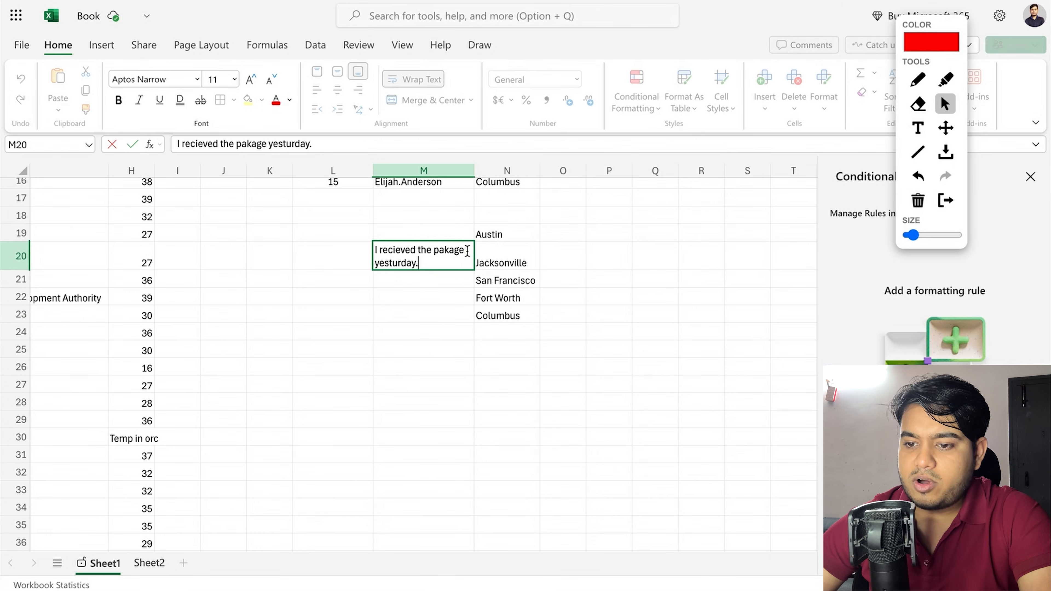
{"action": "left_click", "coordinate": [546, 248]}
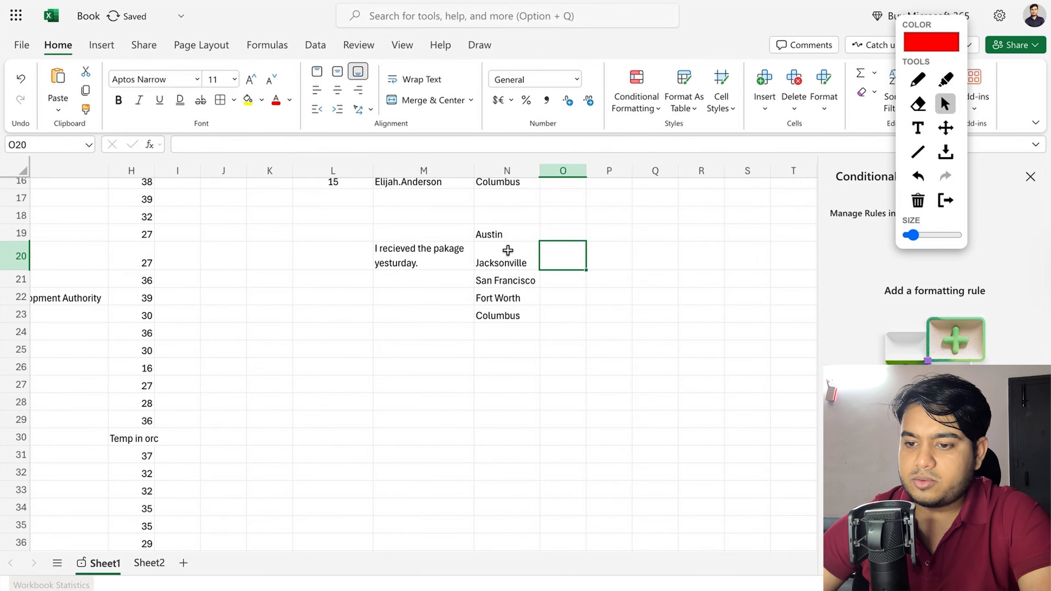
{"action": "left_click_drag", "start_coordinate": [502, 181], "coordinate": [503, 311]}
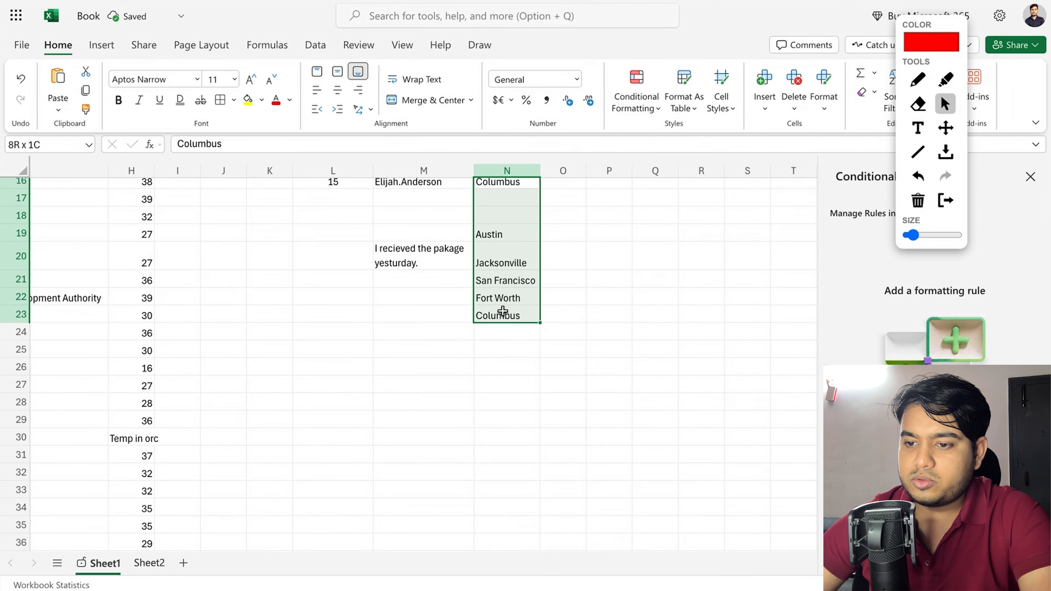
{"action": "left_click", "coordinate": [432, 302]}
Turn off Wrap Text for the sentence in M20
{"action": "left_click", "coordinate": [419, 253]}
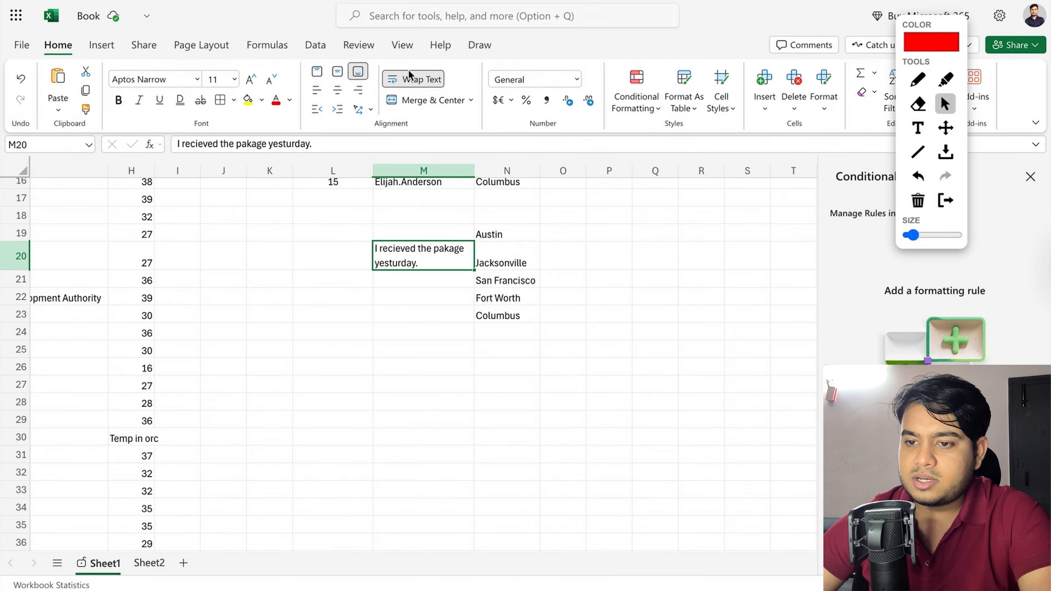
{"action": "left_click", "coordinate": [407, 81]}
{"action": "left_click", "coordinate": [419, 343]}
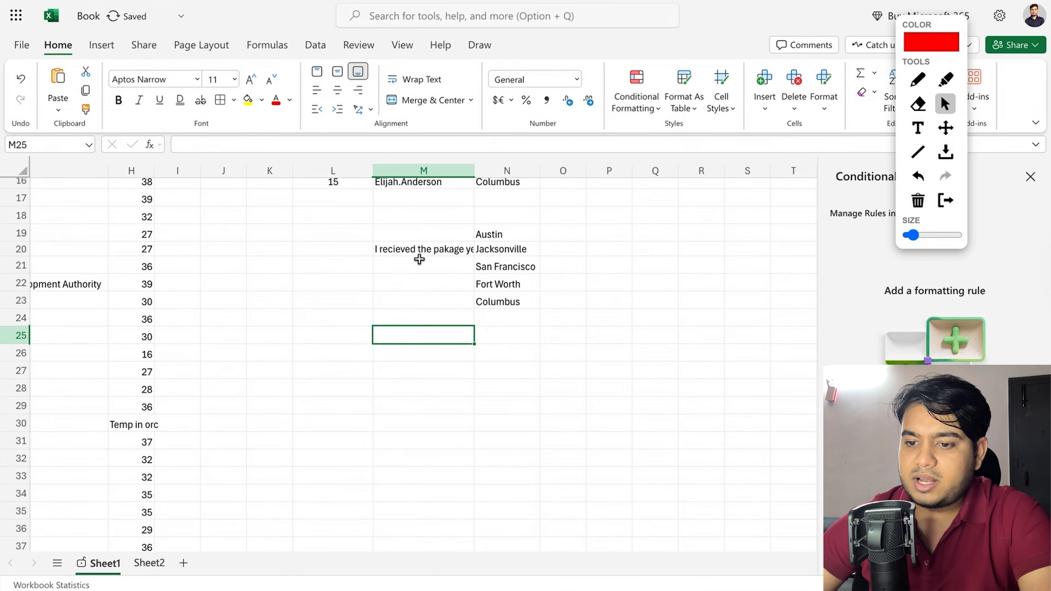
{"action": "left_click", "coordinate": [442, 251]}
{"action": "left_click", "coordinate": [445, 236]}
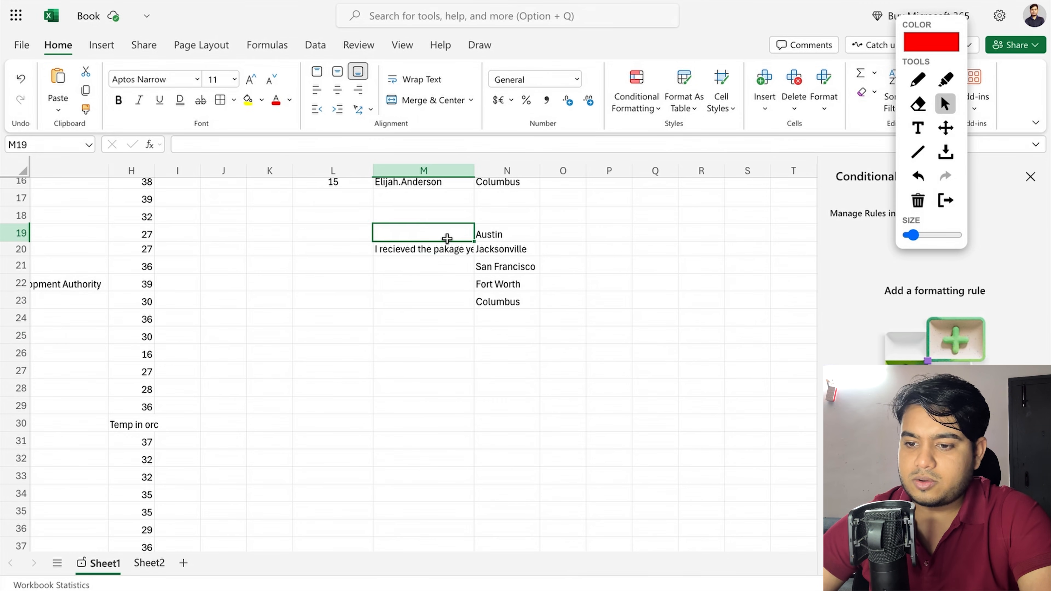
{"action": "left_click", "coordinate": [447, 249]}
Merge and center the empty cells R3 to V3 and enter "bergjer" in the merged cell
{"action": "scroll", "coordinate": [447, 248], "scroll_direction": "up", "scroll_amount": 5}
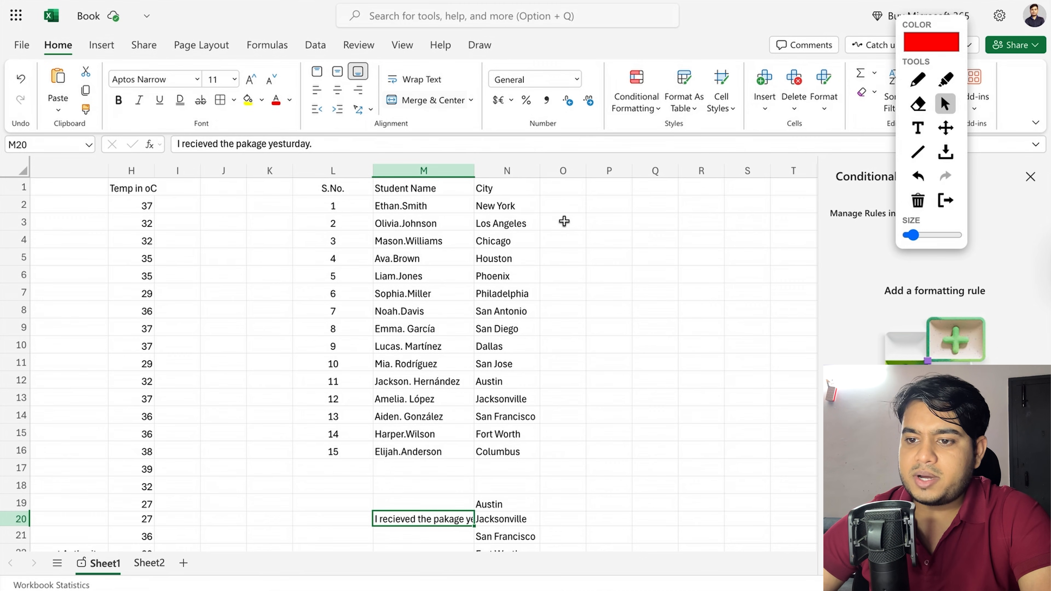
{"action": "scroll", "coordinate": [564, 221], "scroll_direction": "right", "scroll_amount": 3}
{"action": "left_click_drag", "start_coordinate": [465, 227], "coordinate": [687, 215]}
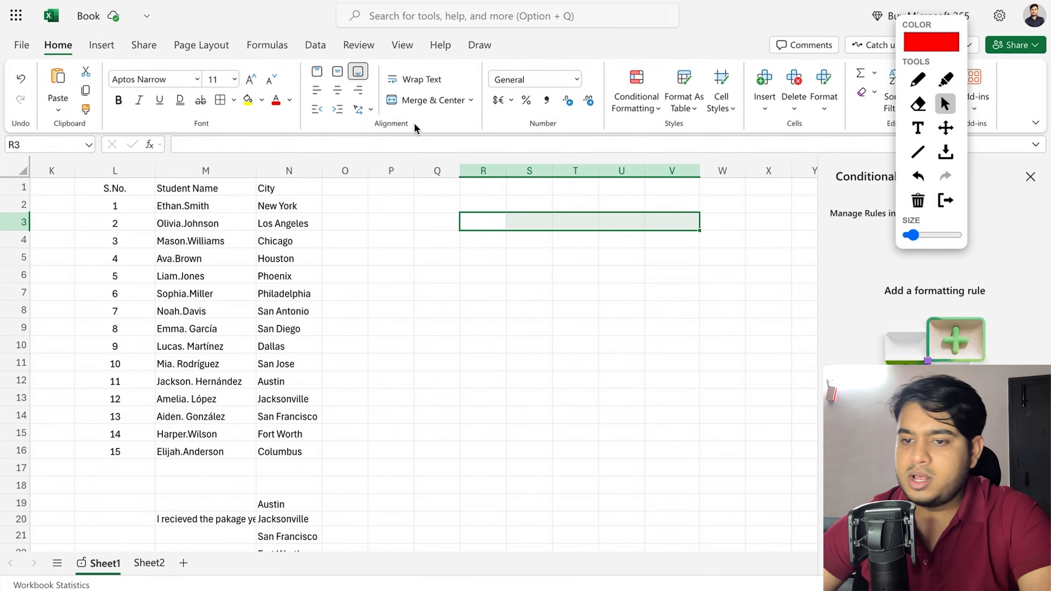
{"action": "left_click", "coordinate": [426, 102]}
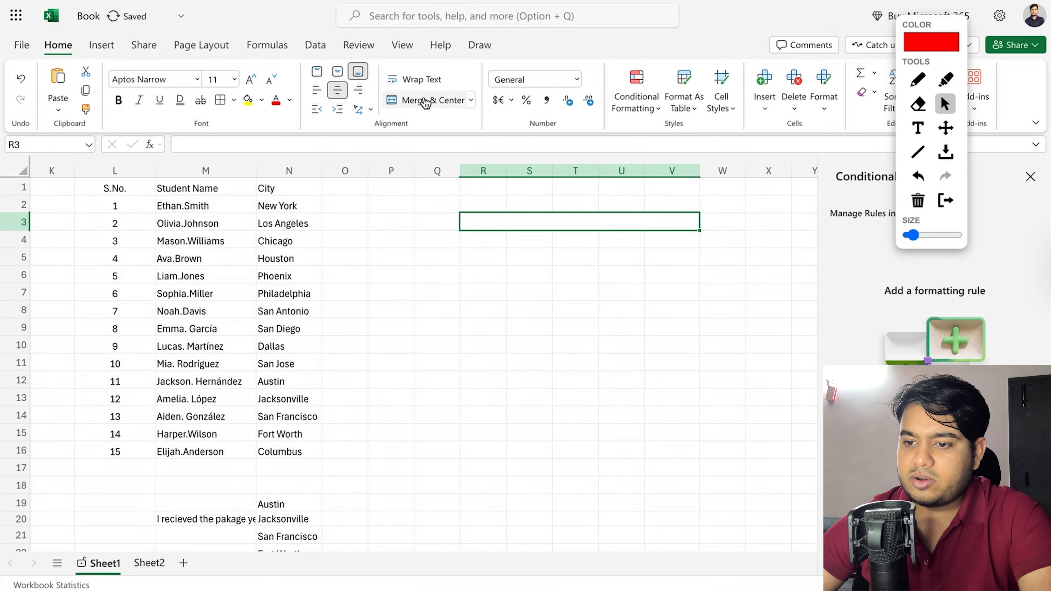
{"action": "type", "text": "bergjer"}
{"action": "left_click", "coordinate": [472, 378]}
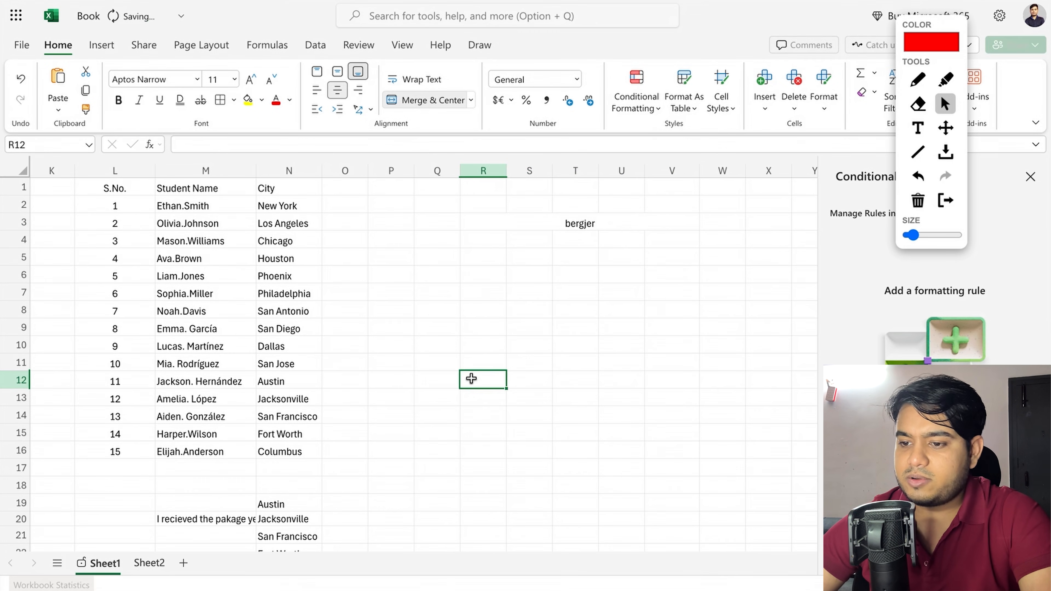
Try Merge Across on the already merged cell containing "bergjer"
{"action": "left_click", "coordinate": [606, 225]}
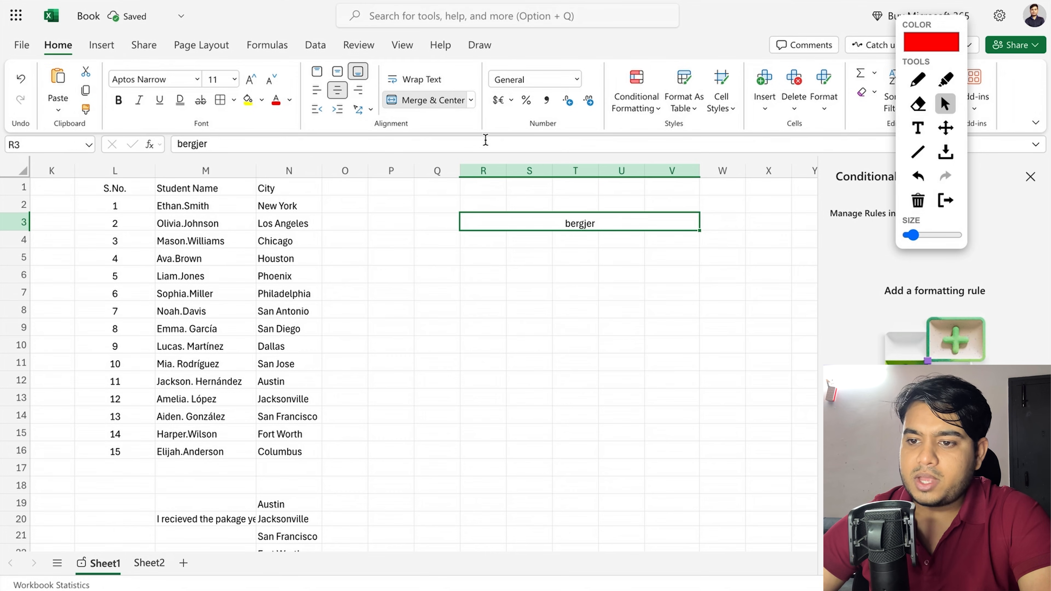
{"action": "left_click", "coordinate": [471, 103]}
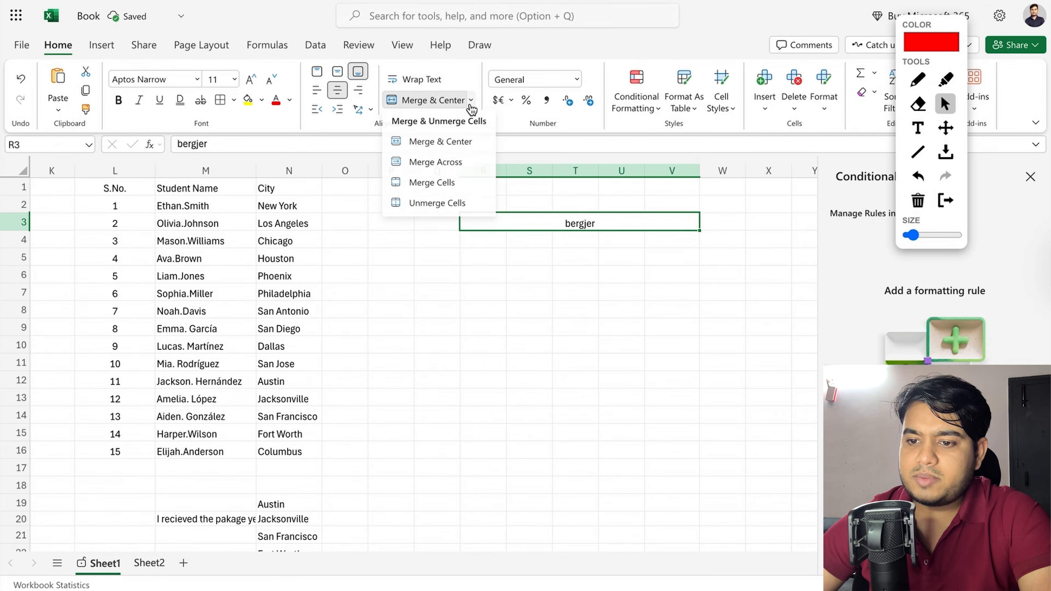
{"action": "left_click", "coordinate": [461, 162]}
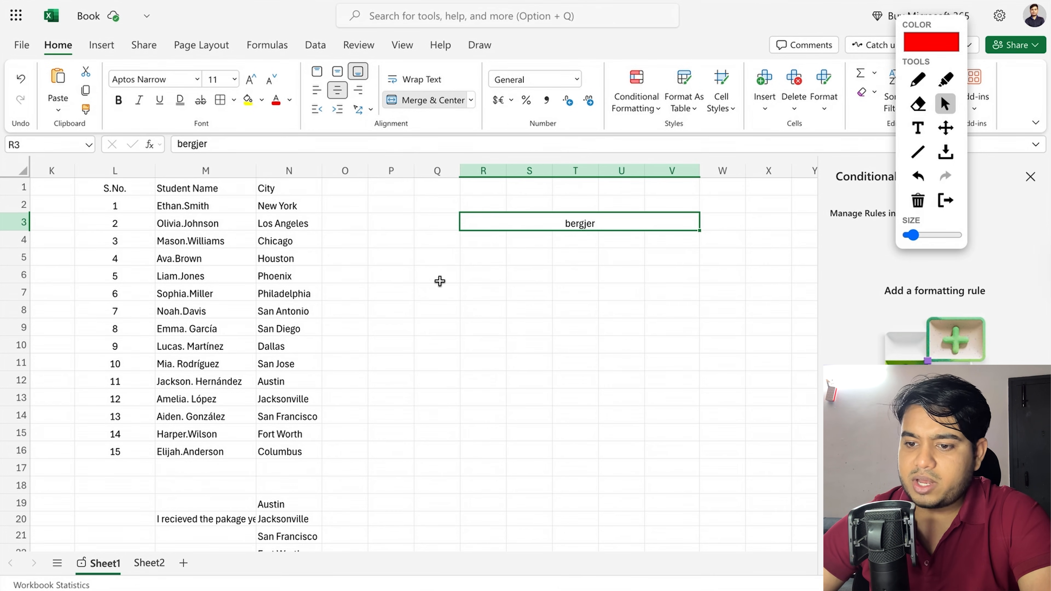
Merge the empty cells Q6 to W6 with Merge Across and enter "gergerkgh" in the merged cell
{"action": "left_click_drag", "start_coordinate": [416, 270], "coordinate": [729, 273]}
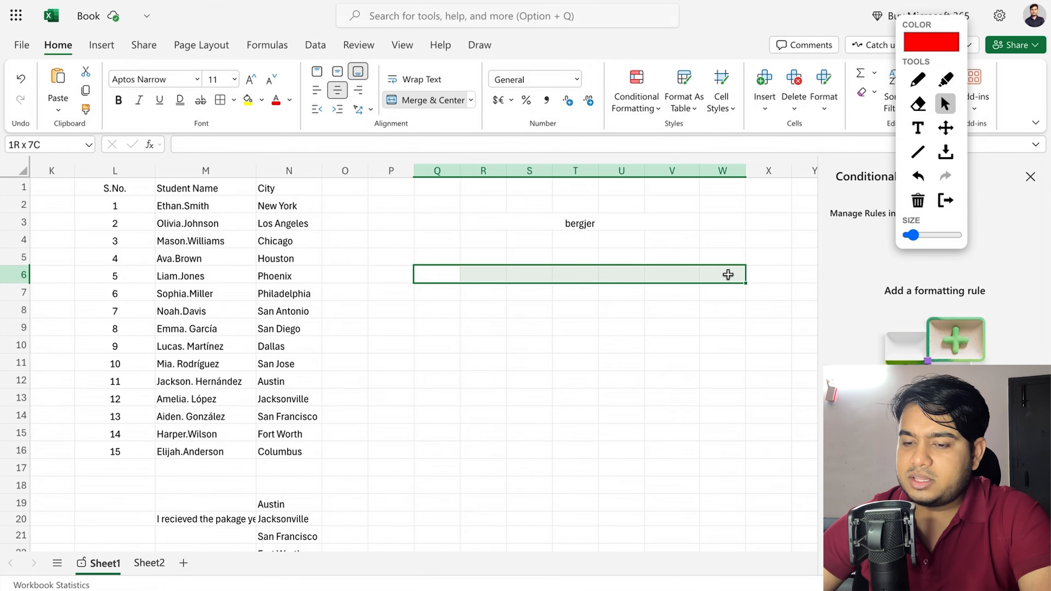
{"action": "left_click", "coordinate": [471, 100]}
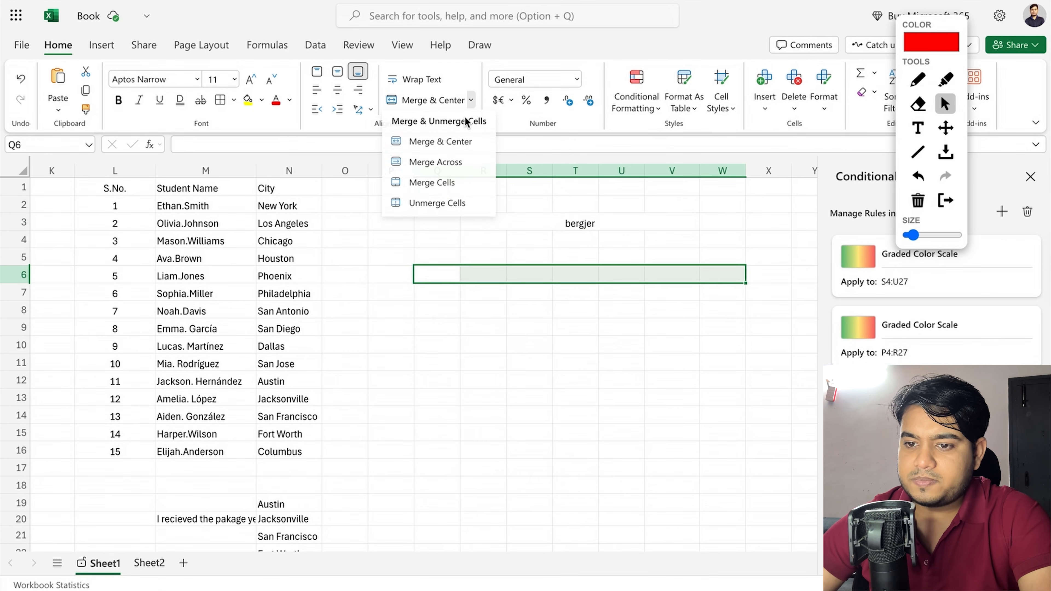
{"action": "left_click", "coordinate": [436, 160]}
{"action": "left_click", "coordinate": [518, 341]}
{"action": "left_click", "coordinate": [471, 275]}
{"action": "type", "text": "gergerkgh"}
{"action": "left_click", "coordinate": [497, 425]}
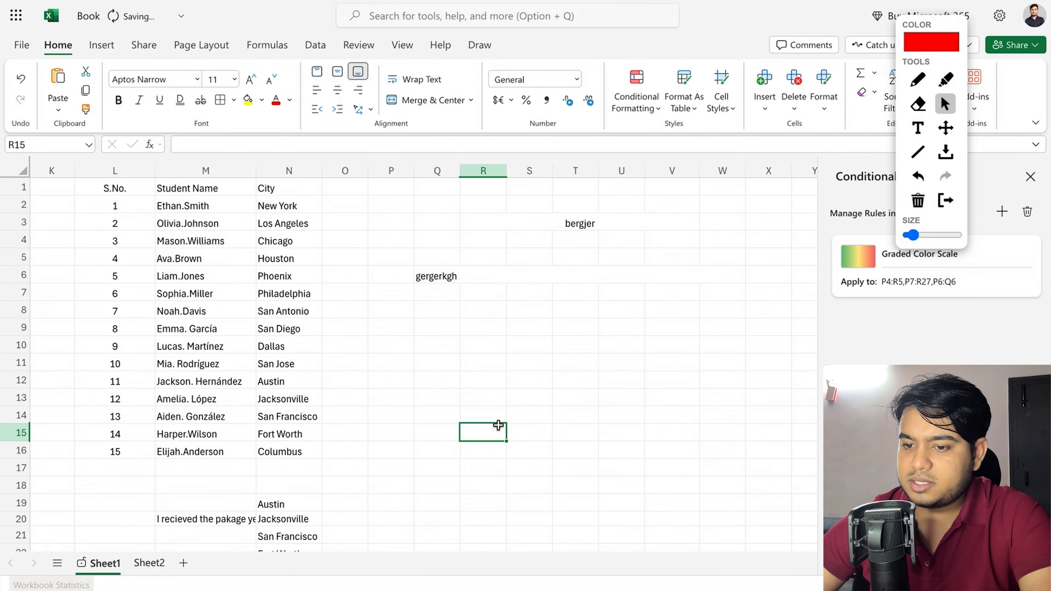
Compare the merged "bergjer" cell with the merged "gergerkgh" cell and unmerge the latter
{"action": "left_click", "coordinate": [518, 230]}
{"action": "left_click", "coordinate": [518, 227]}
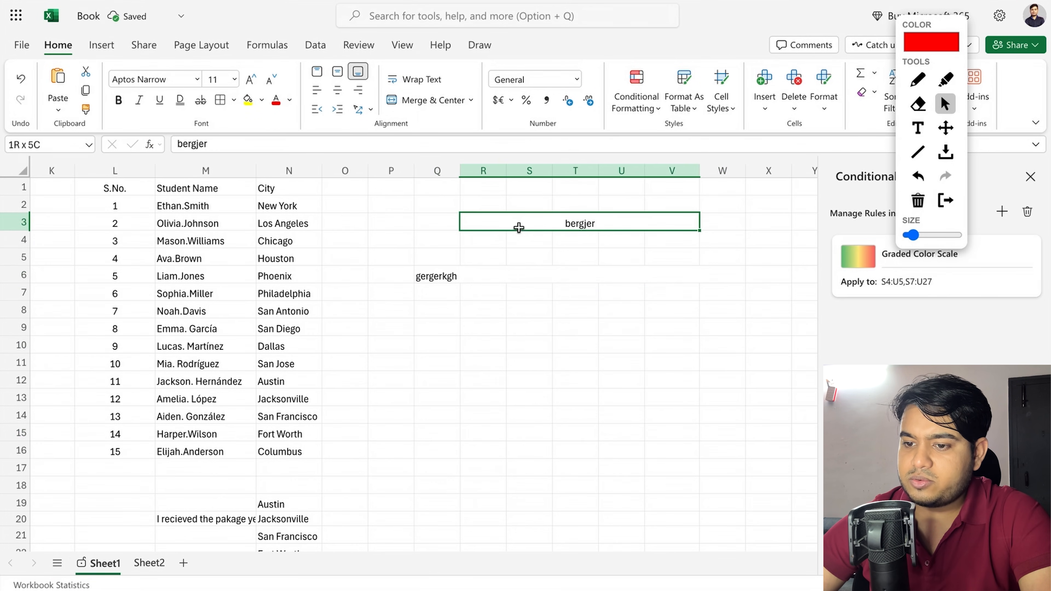
{"action": "left_click", "coordinate": [514, 282]}
{"action": "left_click", "coordinate": [514, 274]}
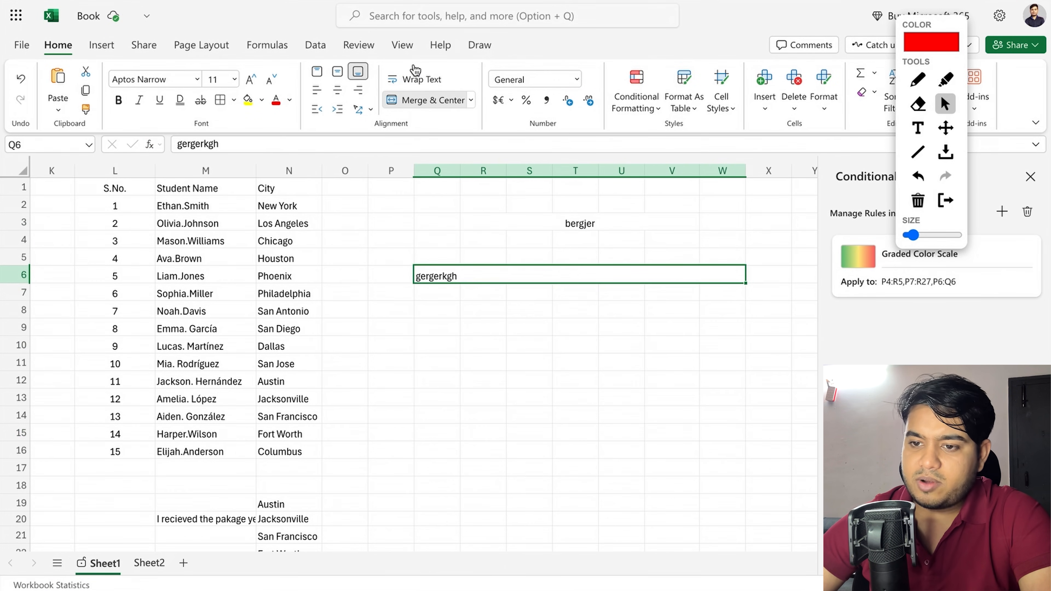
{"action": "left_click", "coordinate": [472, 103]}
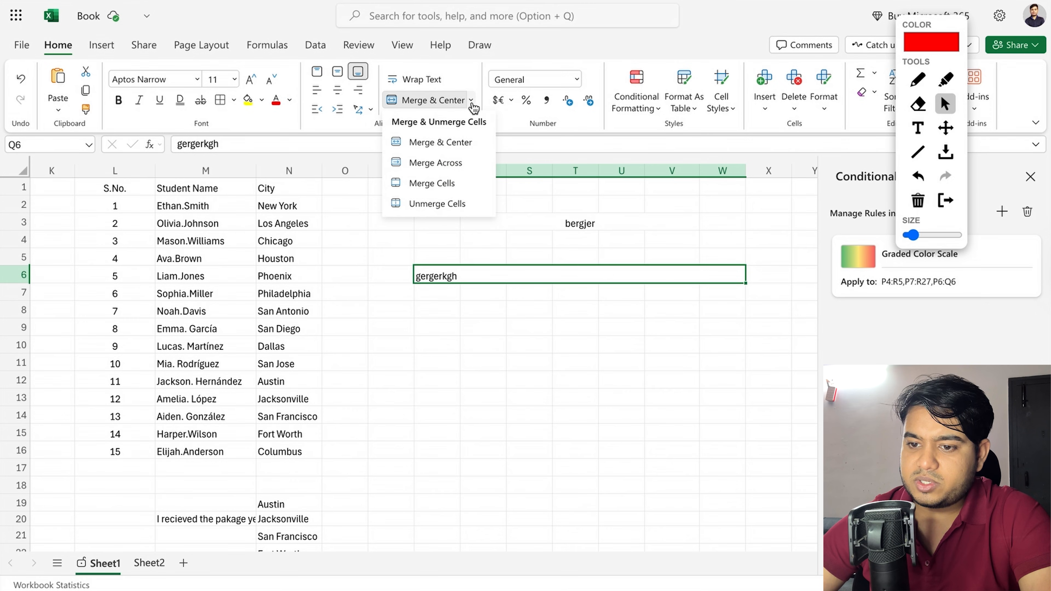
{"action": "left_click", "coordinate": [453, 200]}
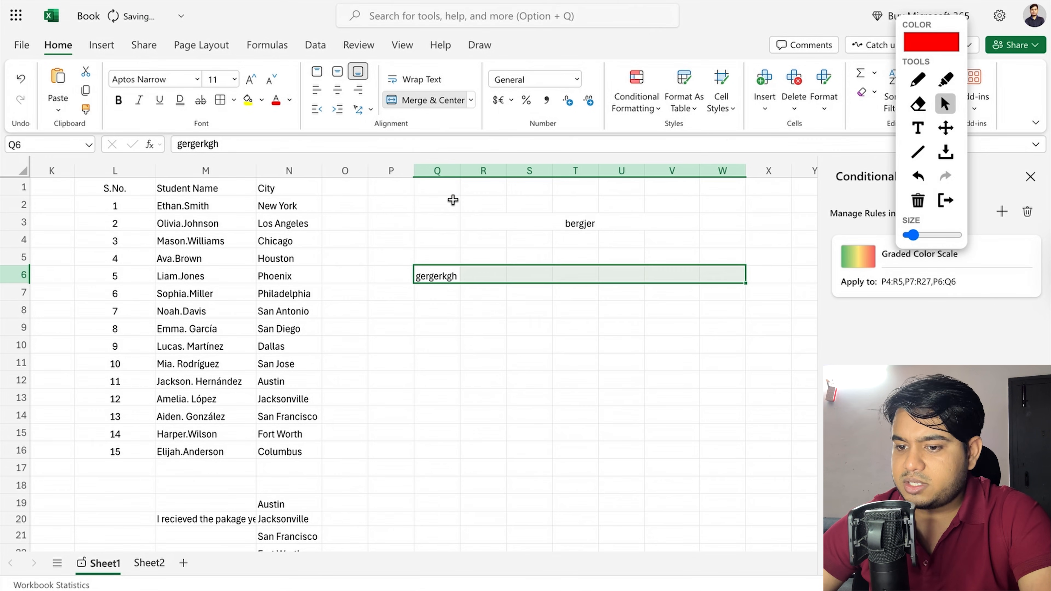
Step through the individual cells of row 6 from Q6 to check how they are separated
{"action": "left_click", "coordinate": [481, 358]}
{"action": "left_click", "coordinate": [450, 269]}
{"action": "left_click_drag", "start_coordinate": [449, 269], "coordinate": [500, 270]}
{"action": "key", "text": "Right"}
{"action": "key", "text": "Right"}
{"action": "key", "text": "Right"}
{"action": "key", "text": "Right"}
{"action": "key", "text": "Right"}
{"action": "key", "text": "Right"}
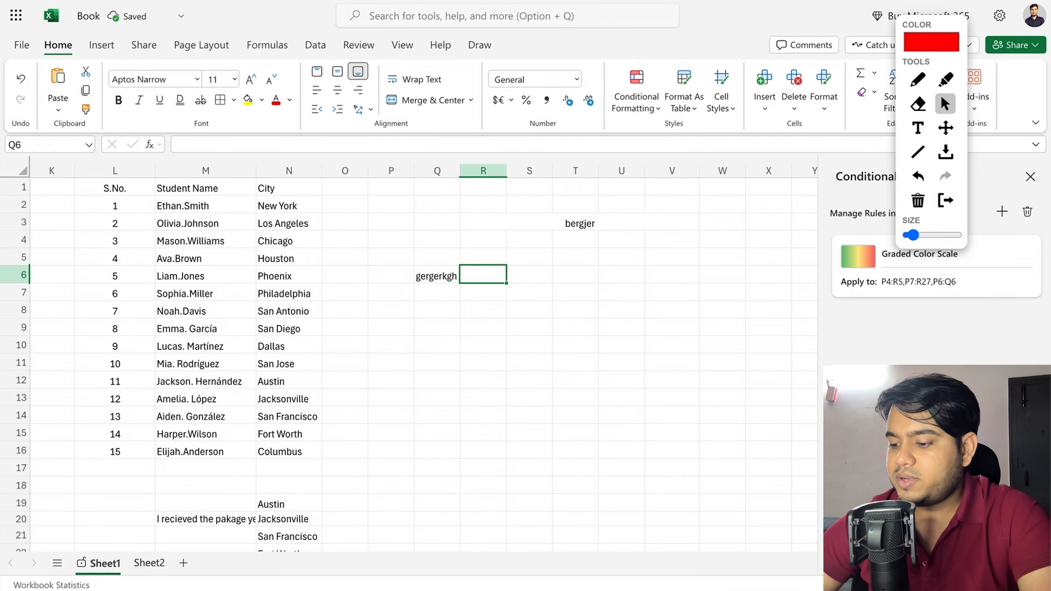
{"action": "left_click", "coordinate": [484, 305]}
Examine the list of available number formats without applying one
{"action": "scroll", "coordinate": [484, 303], "scroll_direction": "left", "scroll_amount": 10}
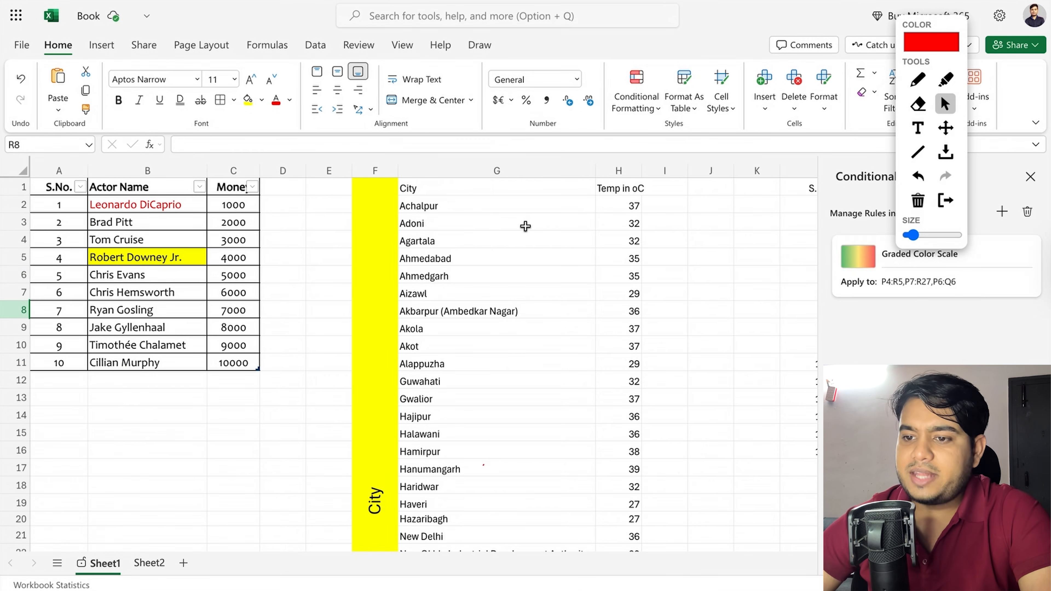
{"action": "left_click", "coordinate": [557, 79]}
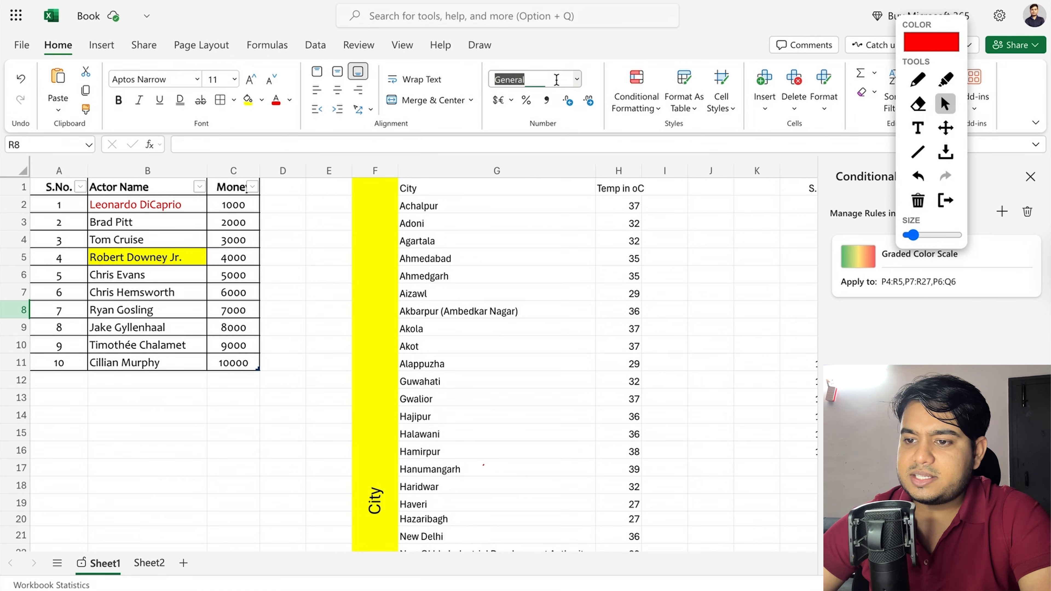
{"action": "left_click", "coordinate": [577, 78]}
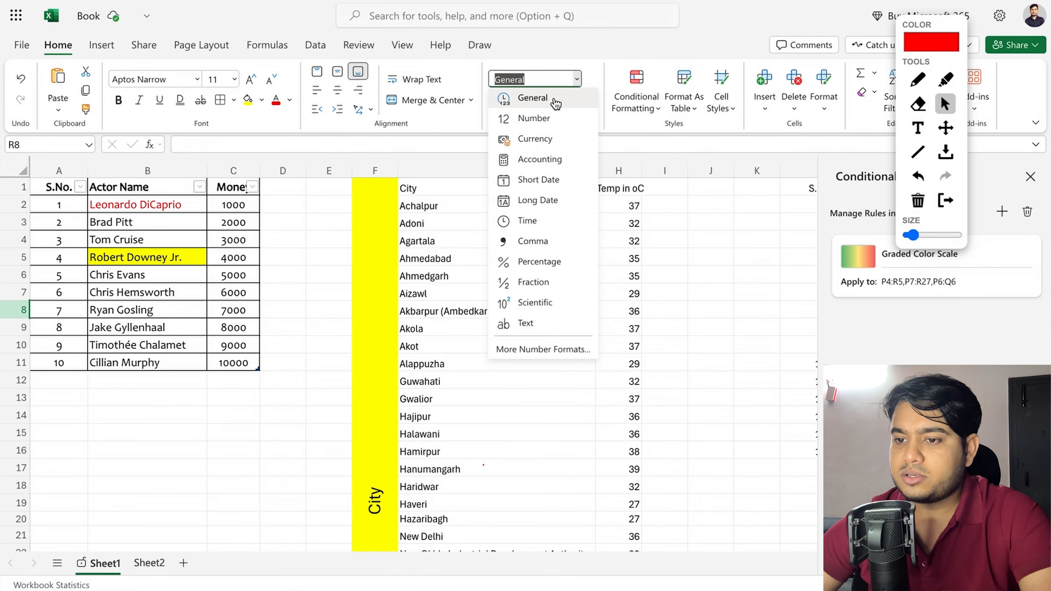
{"action": "left_click", "coordinate": [467, 230]}
Apply the Number format to the "Temp in oC" column H and check cell H2
{"action": "left_click", "coordinate": [618, 170]}
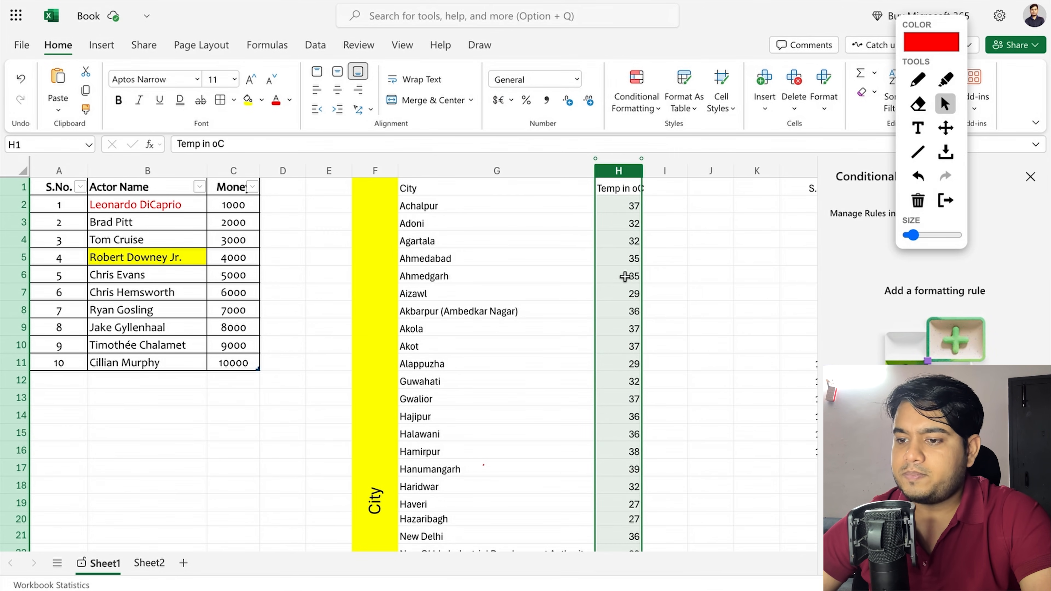
{"action": "left_click", "coordinate": [576, 80]}
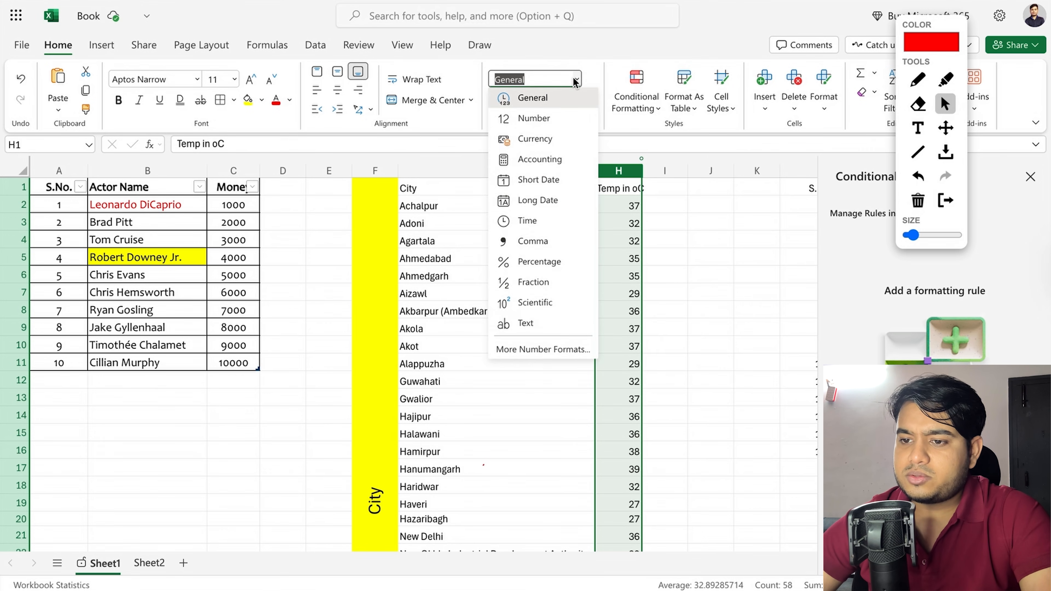
{"action": "left_click", "coordinate": [539, 121]}
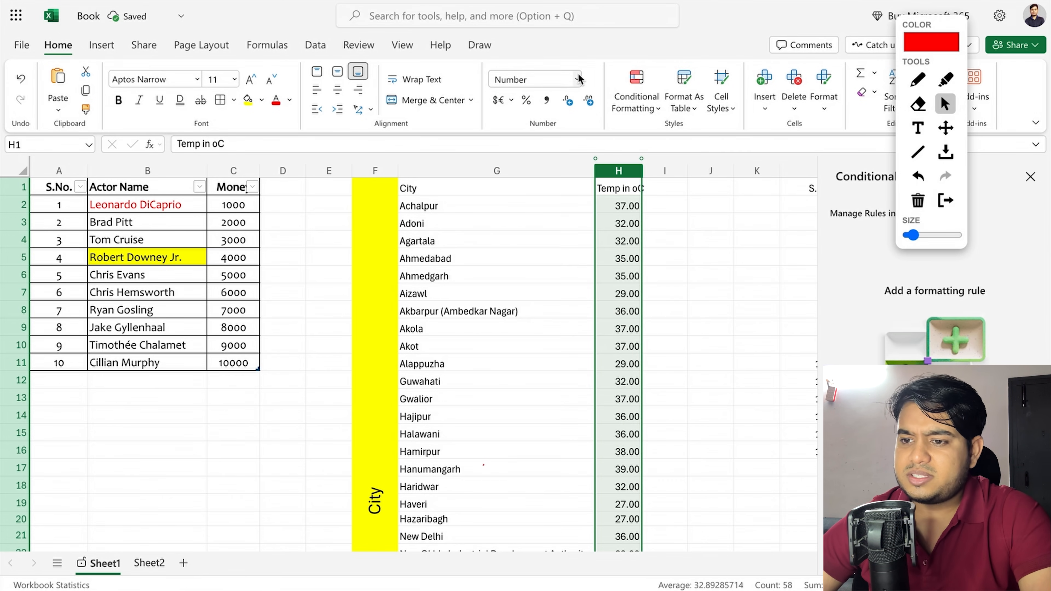
{"action": "left_click", "coordinate": [630, 207]}
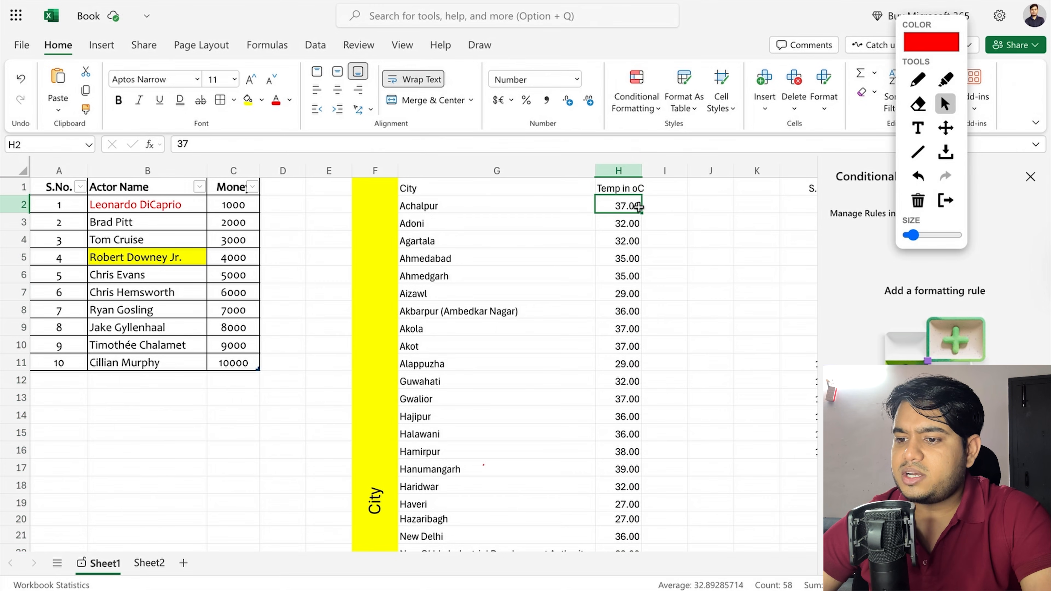
Apply the Currency format to the whole temperature column H and check cell H4
{"action": "left_click", "coordinate": [618, 169]}
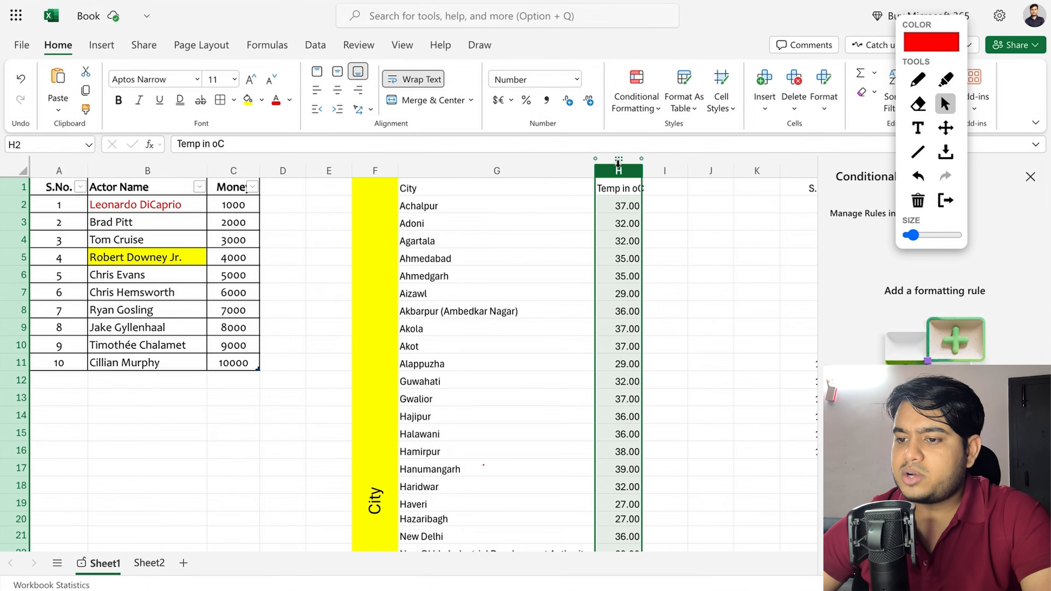
{"action": "left_click", "coordinate": [575, 80]}
{"action": "left_click", "coordinate": [547, 141]}
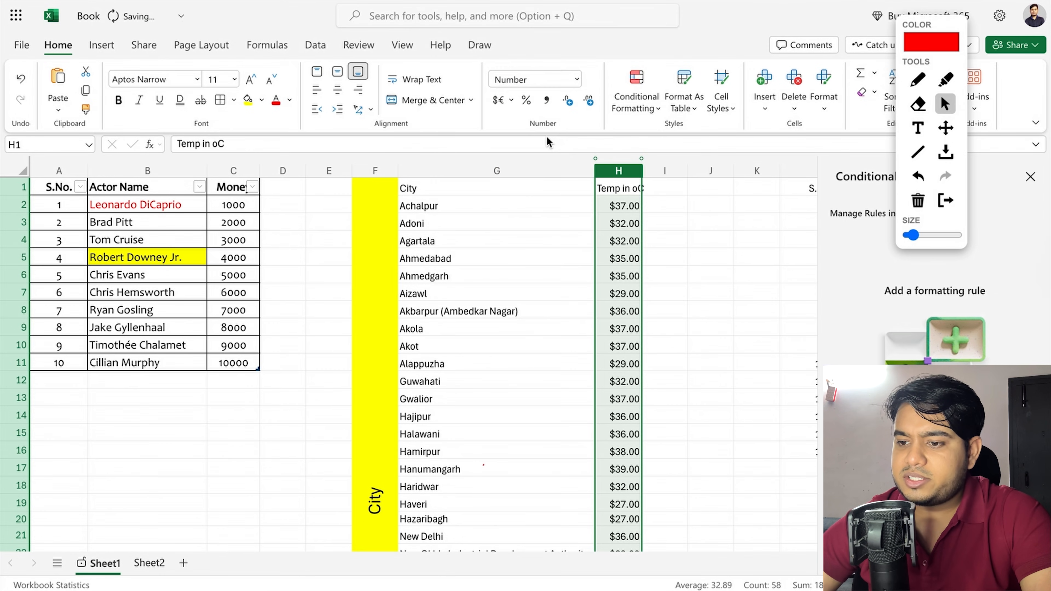
{"action": "left_click", "coordinate": [626, 242]}
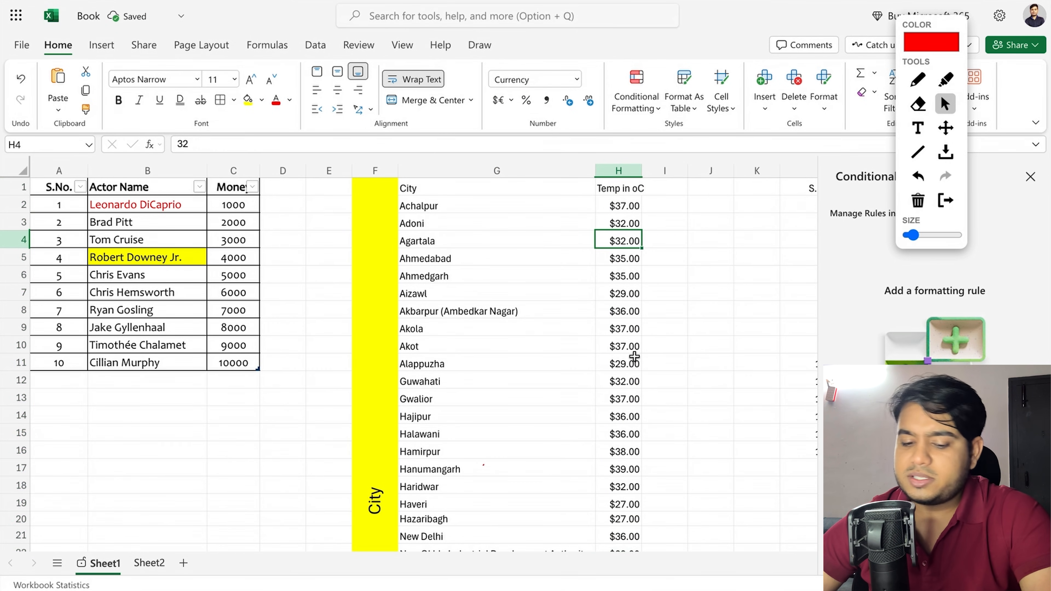
Undo the Currency and Number formats applied to the temperature column
{"action": "key", "text": "super+z"}
{"action": "key", "text": "super+z"}
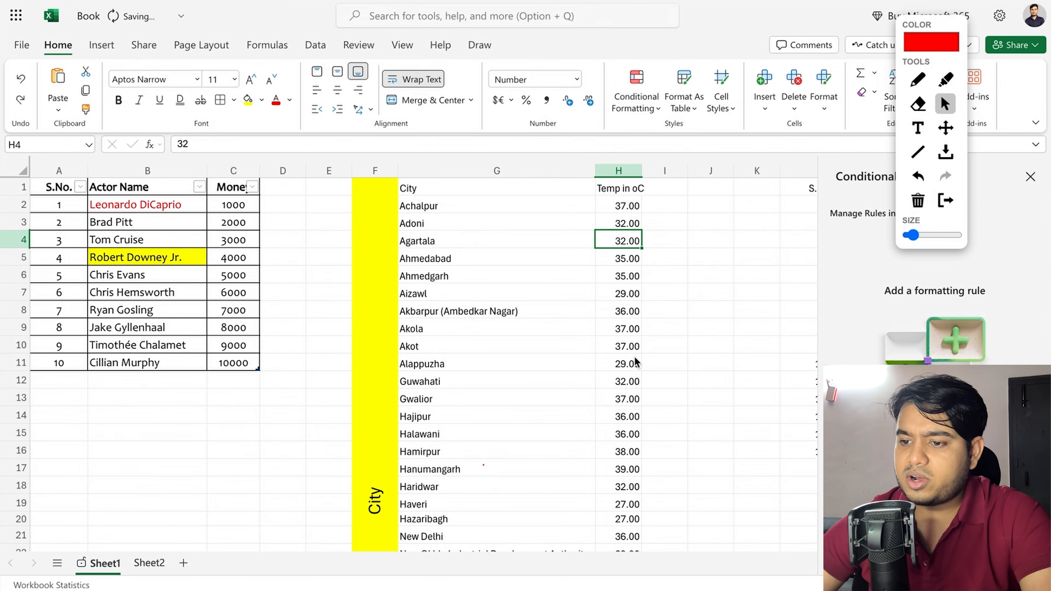
{"action": "scroll", "coordinate": [605, 301], "scroll_direction": "right", "scroll_amount": 2}
{"action": "scroll", "coordinate": [606, 301], "scroll_direction": "left", "scroll_amount": 2}
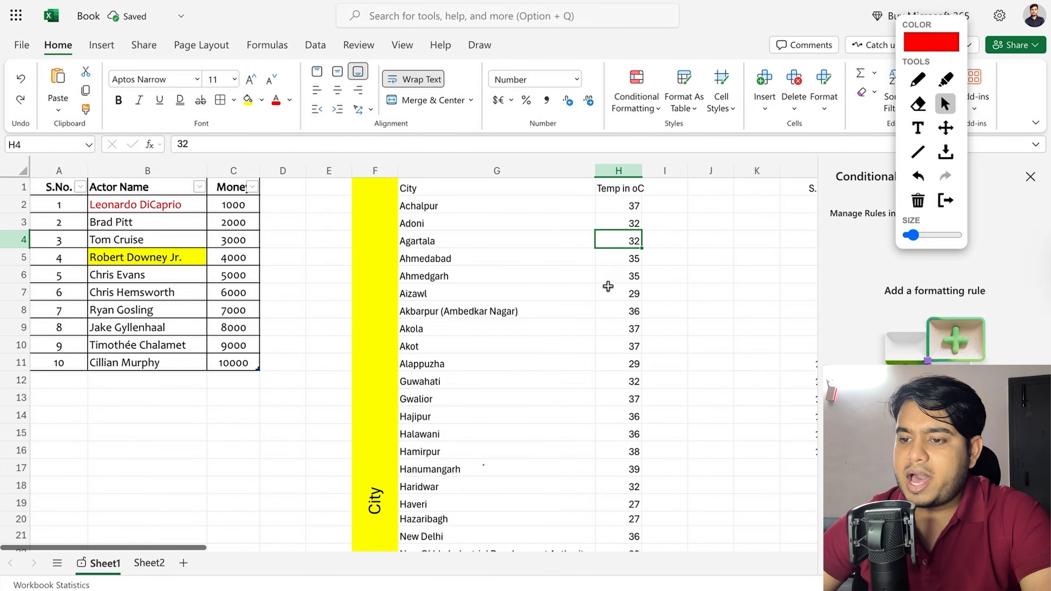
Center the contents of the temperature column H horizontally
{"action": "left_click", "coordinate": [619, 180]}
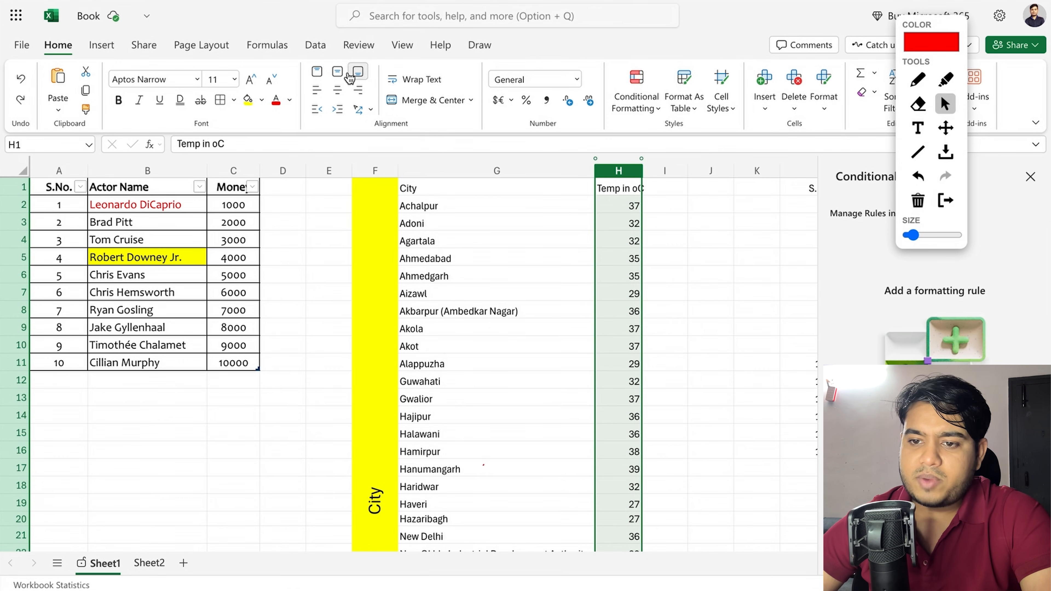
{"action": "left_click", "coordinate": [338, 90]}
{"action": "left_click", "coordinate": [546, 226]}
Examine the accounting currency formats available for cell H2 without applying one
{"action": "left_click", "coordinate": [623, 205]}
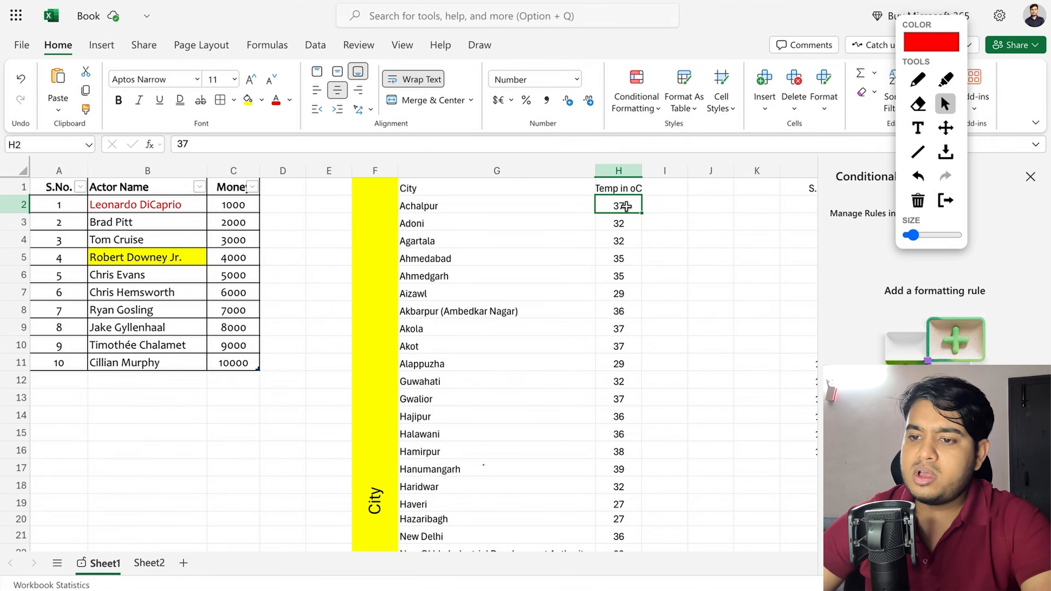
{"action": "left_click", "coordinate": [512, 100]}
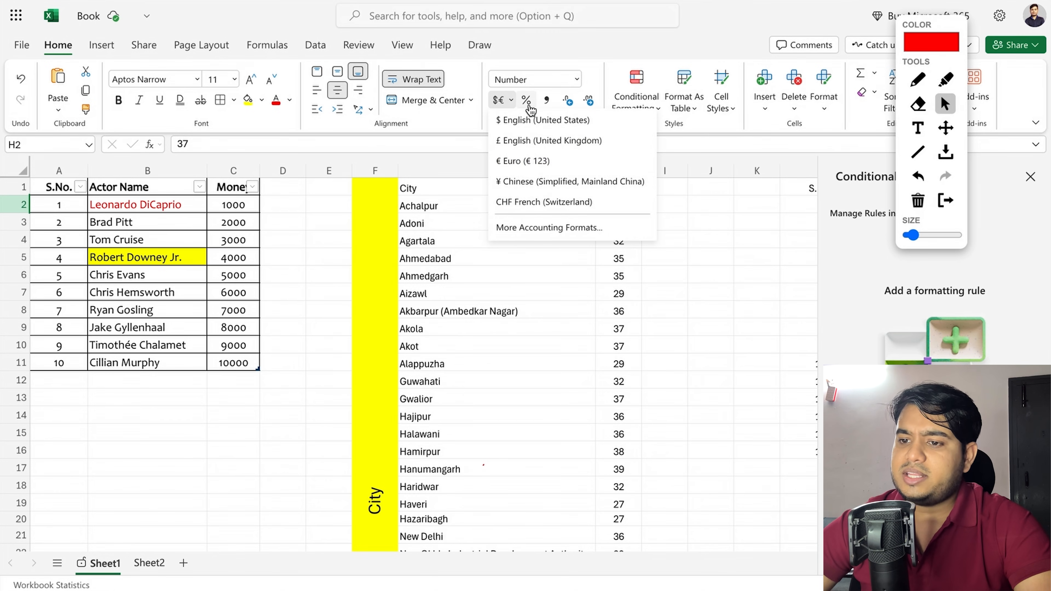
{"action": "key", "text": "Escape"}
Enter 0.10 in cell J3, try the percent style on it and undo that format
{"action": "scroll", "coordinate": [667, 256], "scroll_direction": "right", "scroll_amount": 5}
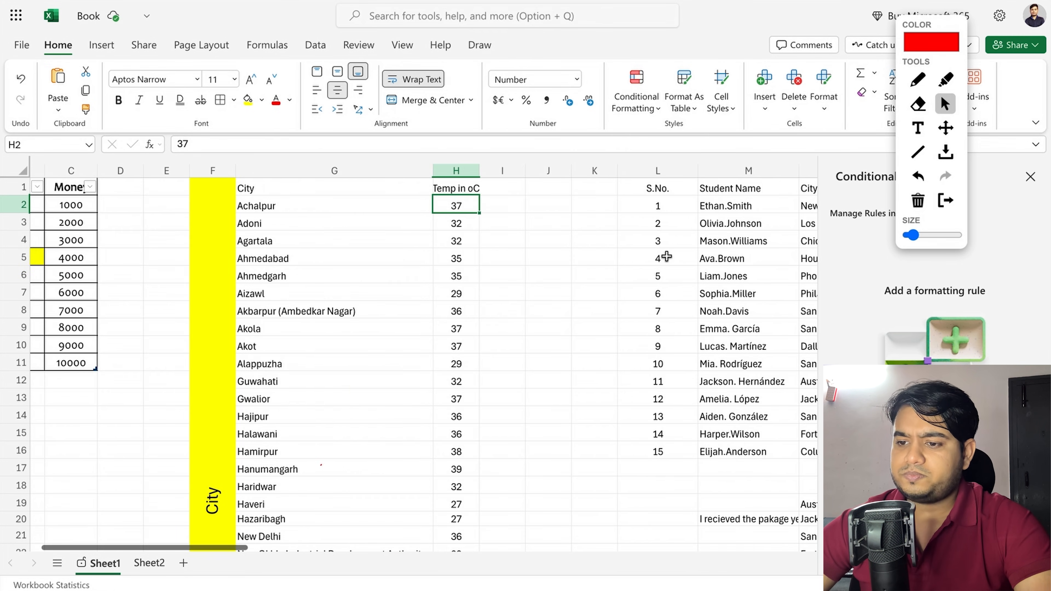
{"action": "left_click", "coordinate": [527, 224]}
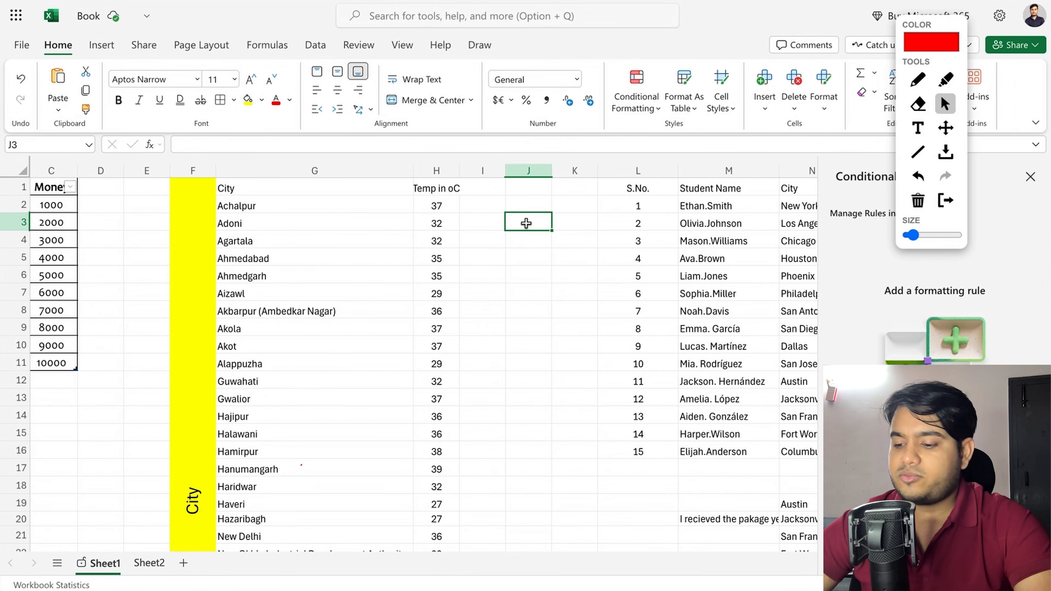
{"action": "type", "text": "0."}
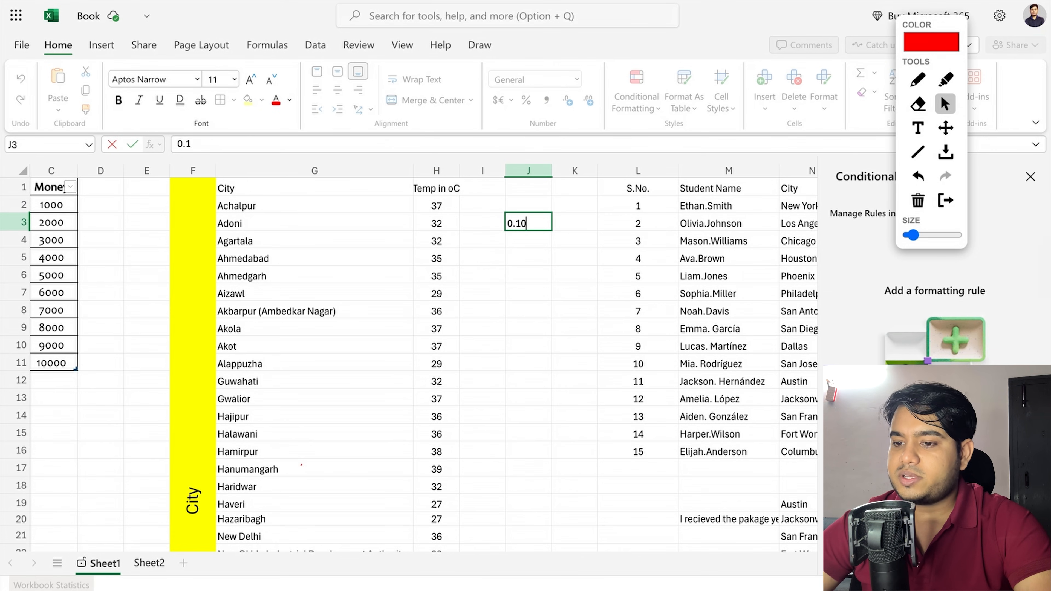
{"action": "type", "text": "10"}
{"action": "key", "text": "ctrl+Return"}
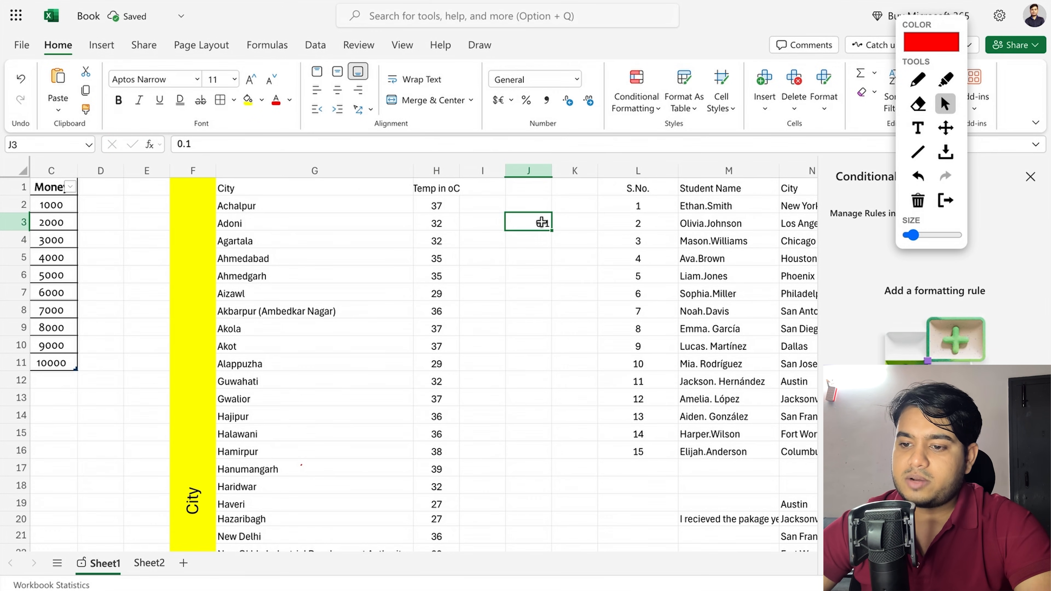
{"action": "left_click", "coordinate": [526, 100]}
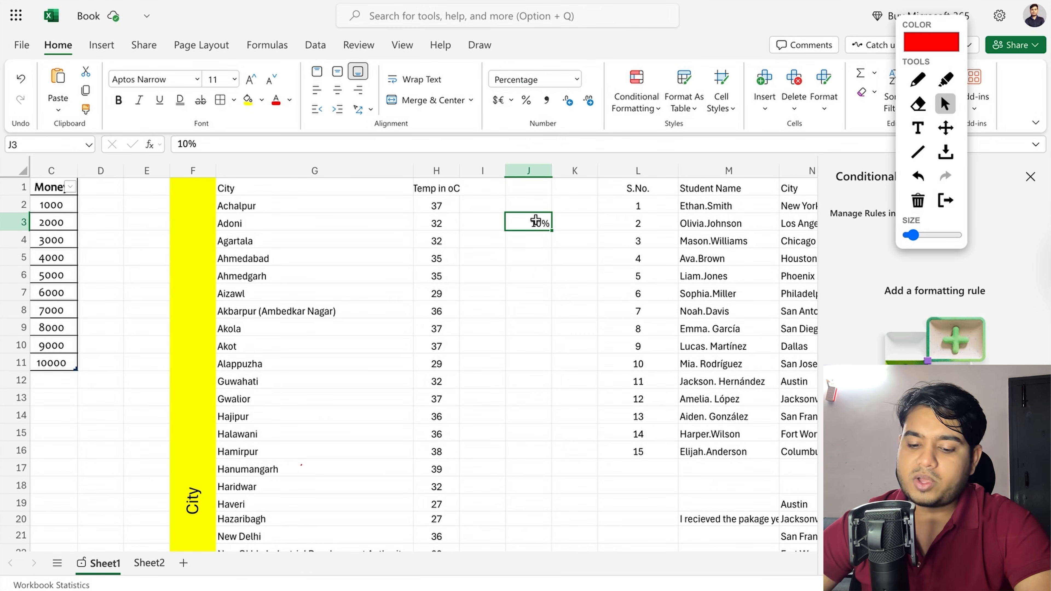
{"action": "key", "text": "ctrl+shift+asciitilde"}
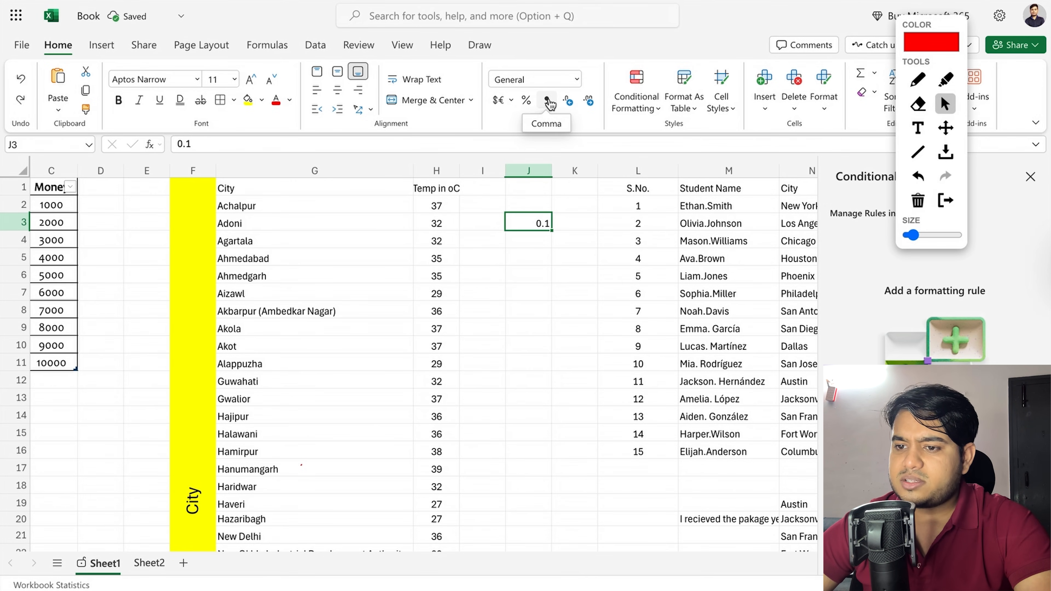
Enter 10000000 in cell J8
{"action": "left_click", "coordinate": [518, 316]}
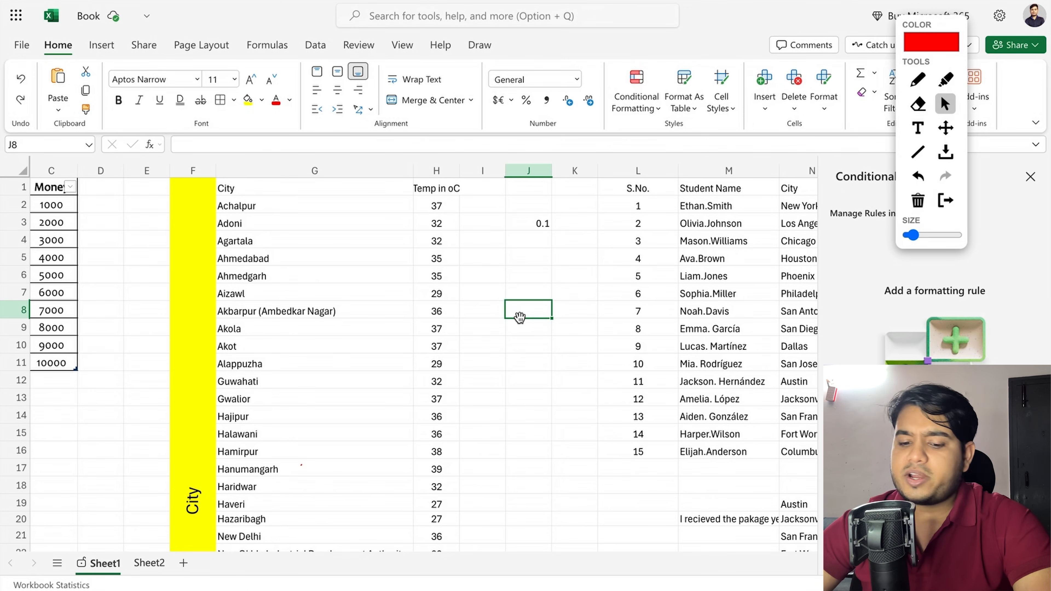
{"action": "type", "text": "10000000"}
{"action": "key", "text": "Return"}
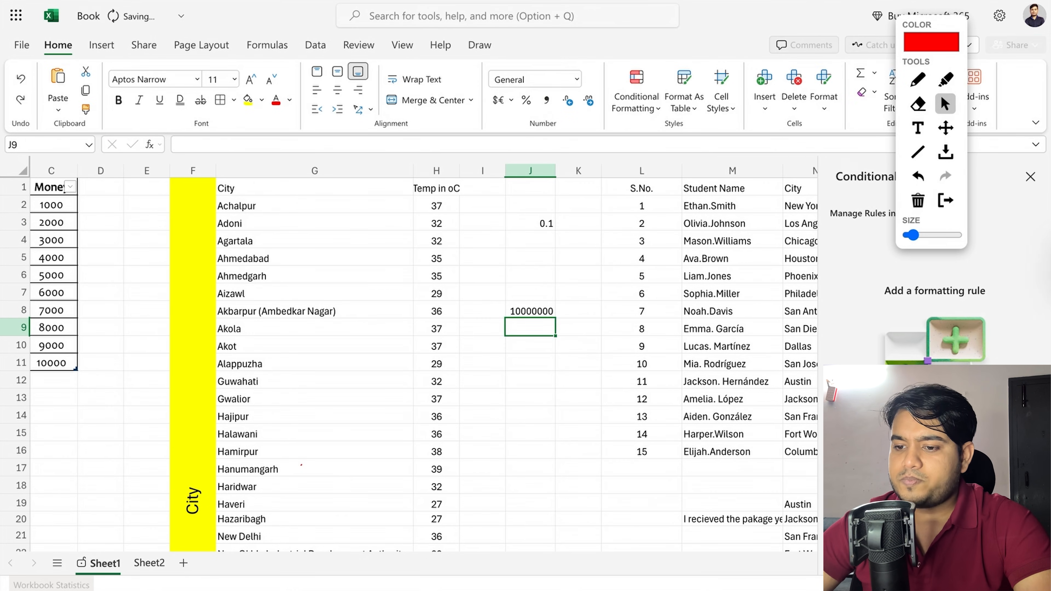
Try the comma style on the number in J8 and undo it
{"action": "left_click", "coordinate": [549, 309]}
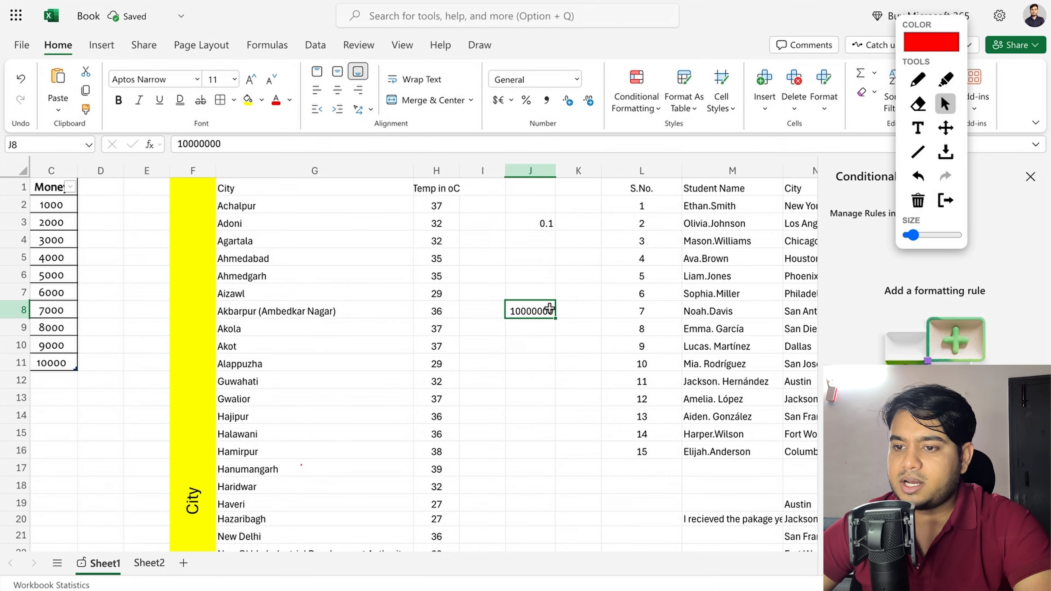
{"action": "left_click", "coordinate": [546, 103]}
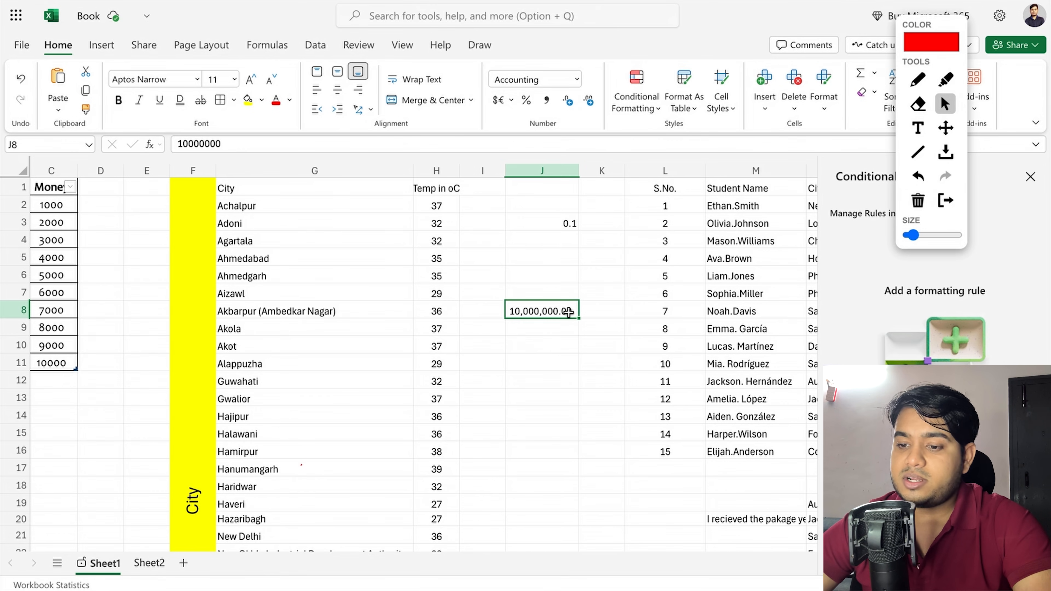
{"action": "key", "text": "super+z"}
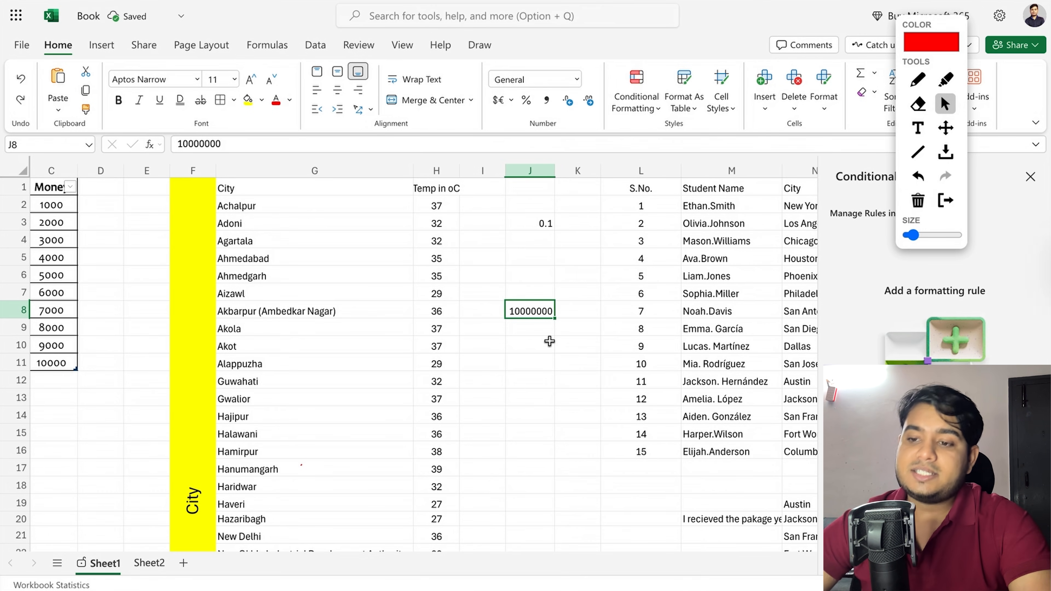
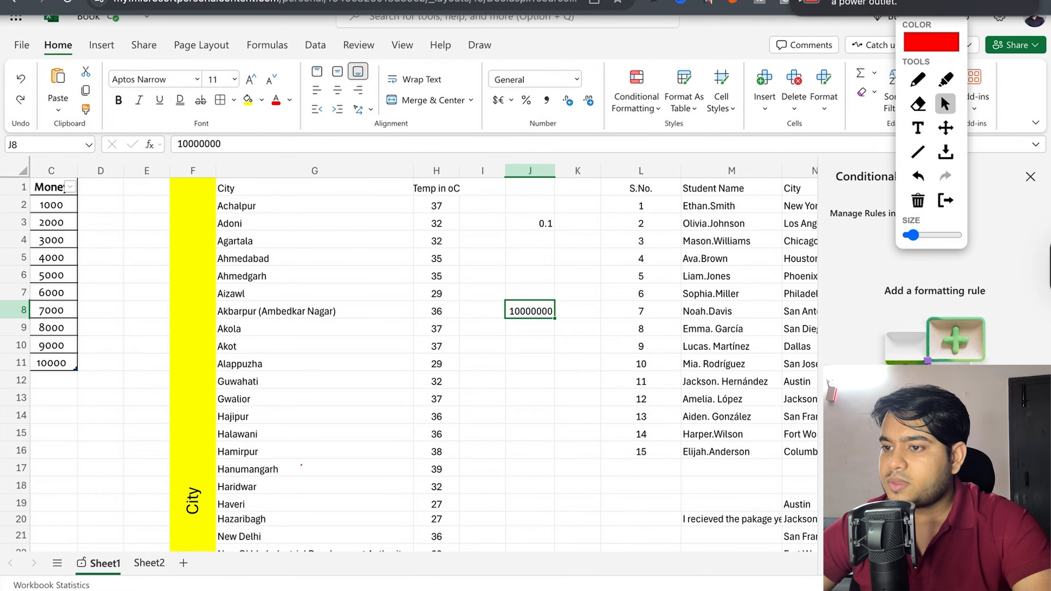
Extend the number in cell J8 to 10000000.2345678
{"action": "double_click", "coordinate": [542, 309]}
{"action": "type", "text": ".w"}
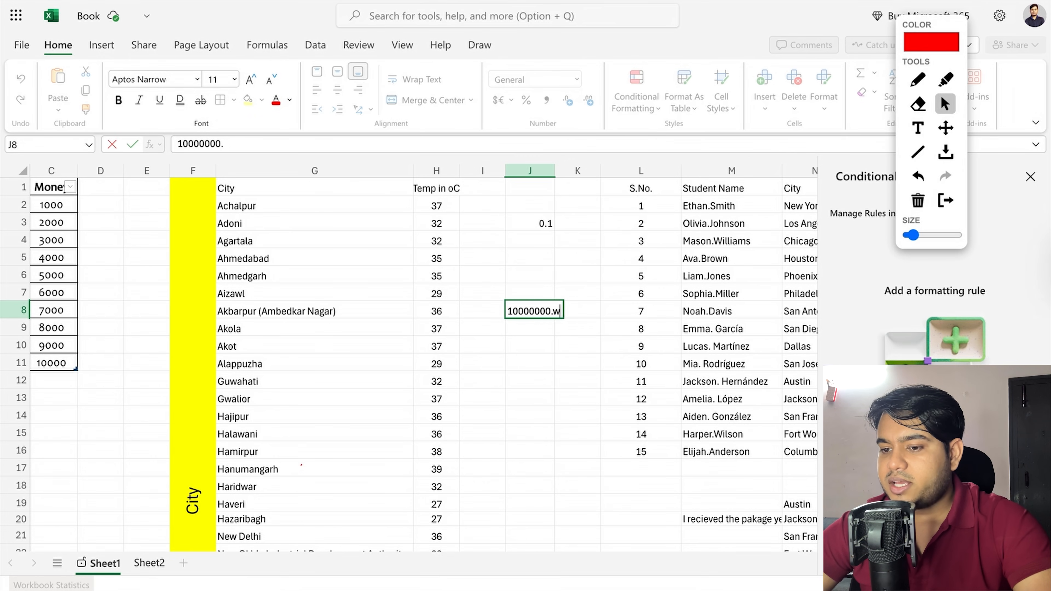
{"action": "type", "text": "vbervervb"}
{"action": "key", "text": "BackSpace"}
{"action": "key", "text": "BackSpace"}
{"action": "key", "text": "BackSpace"}
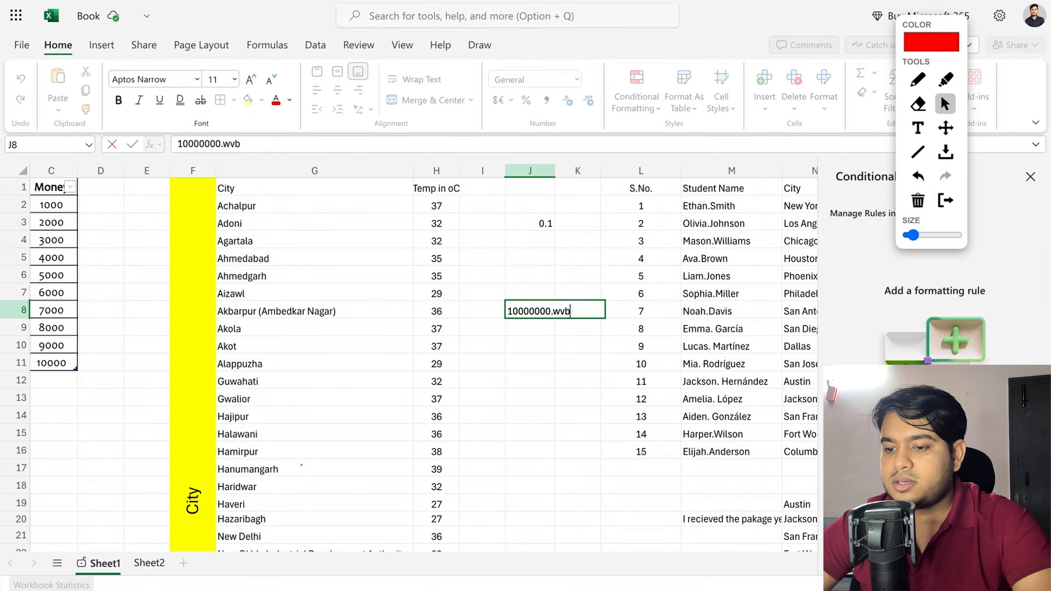
{"action": "type", "text": "10456"}
{"action": "key", "text": "Return"}
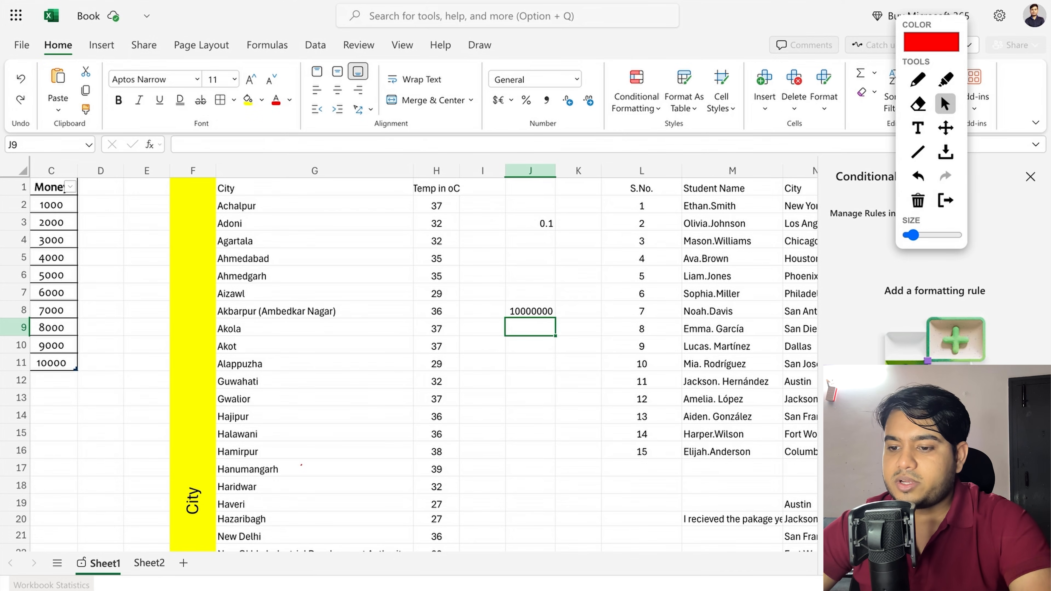
Widen column J to about three times its width and select cell J8
{"action": "double_click", "coordinate": [555, 171]}
{"action": "left_click_drag", "start_coordinate": [570, 170], "coordinate": [646, 173]}
{"action": "left_click", "coordinate": [608, 306]}
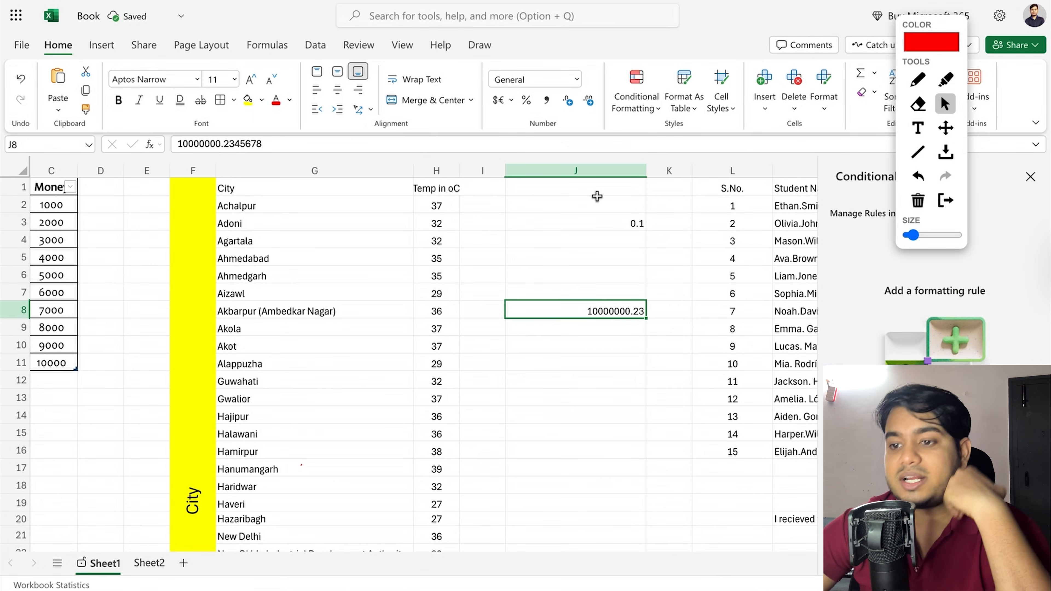
Increase the decimal places of the number in J8 until ten are displayed
{"action": "left_click", "coordinate": [589, 103]}
{"action": "left_click", "coordinate": [596, 105]}
{"action": "left_click", "coordinate": [596, 103]}
{"action": "left_click", "coordinate": [596, 103]}
{"action": "left_click", "coordinate": [595, 103]}
{"action": "left_click", "coordinate": [594, 104]}
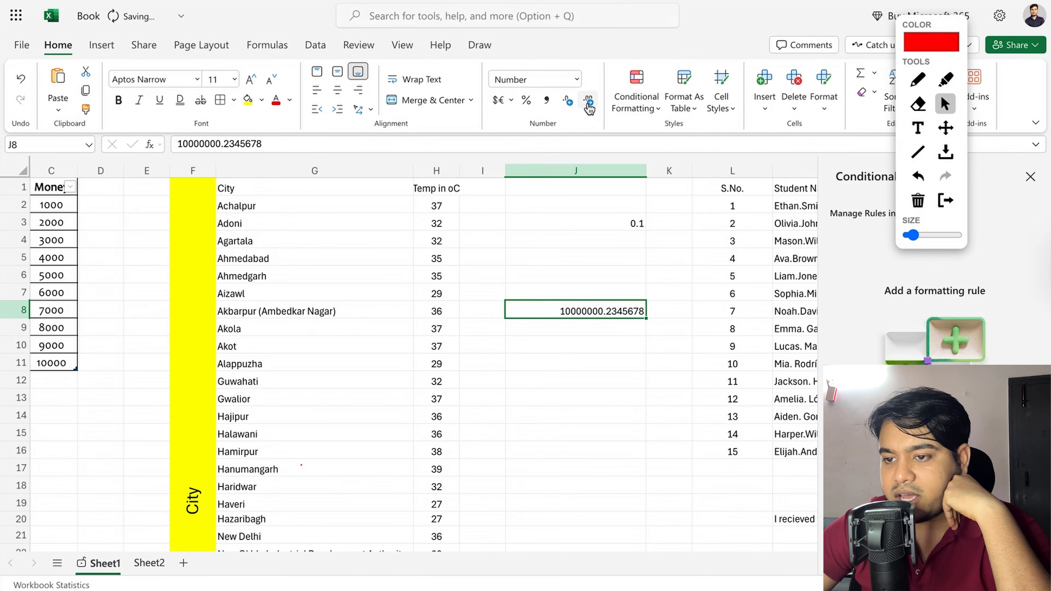
Decrease the decimal places of J8 step by step until only the whole number is displayed
{"action": "left_click", "coordinate": [569, 102]}
{"action": "left_click", "coordinate": [570, 103]}
{"action": "left_click", "coordinate": [570, 102]}
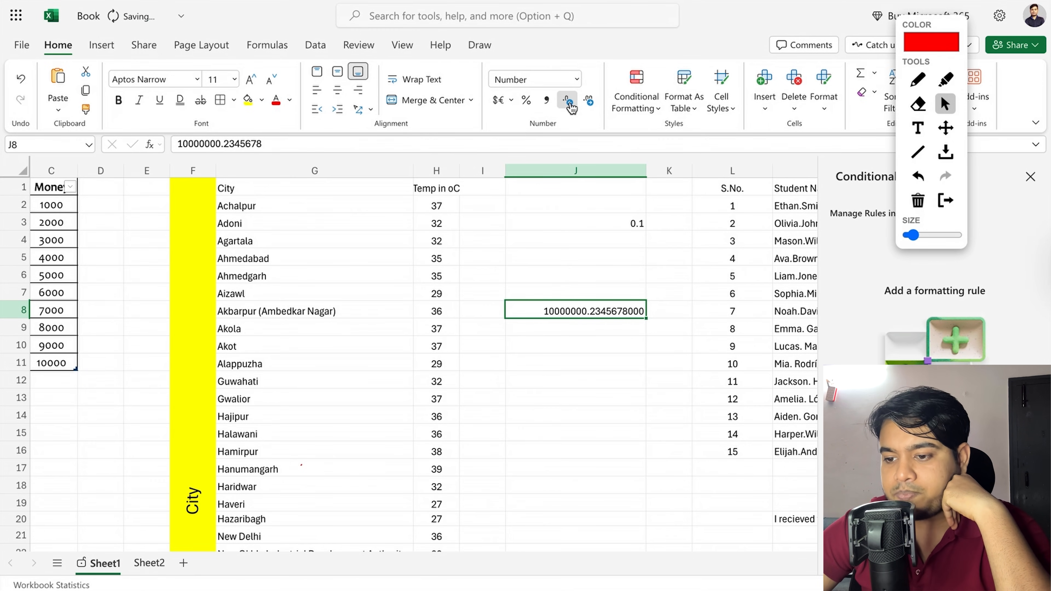
{"action": "left_click", "coordinate": [570, 103]}
{"action": "left_click", "coordinate": [570, 102]}
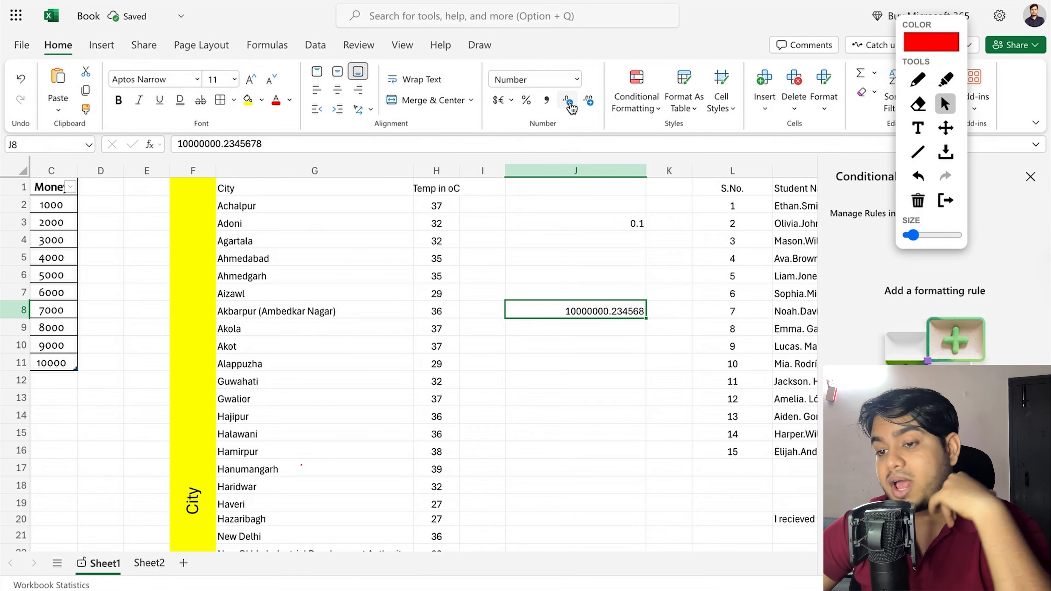
{"action": "left_click", "coordinate": [569, 103]}
{"action": "left_click", "coordinate": [568, 103]}
{"action": "left_click", "coordinate": [568, 102]}
{"action": "left_click", "coordinate": [567, 103]}
{"action": "left_click", "coordinate": [568, 103]}
{"action": "left_click", "coordinate": [568, 104]}
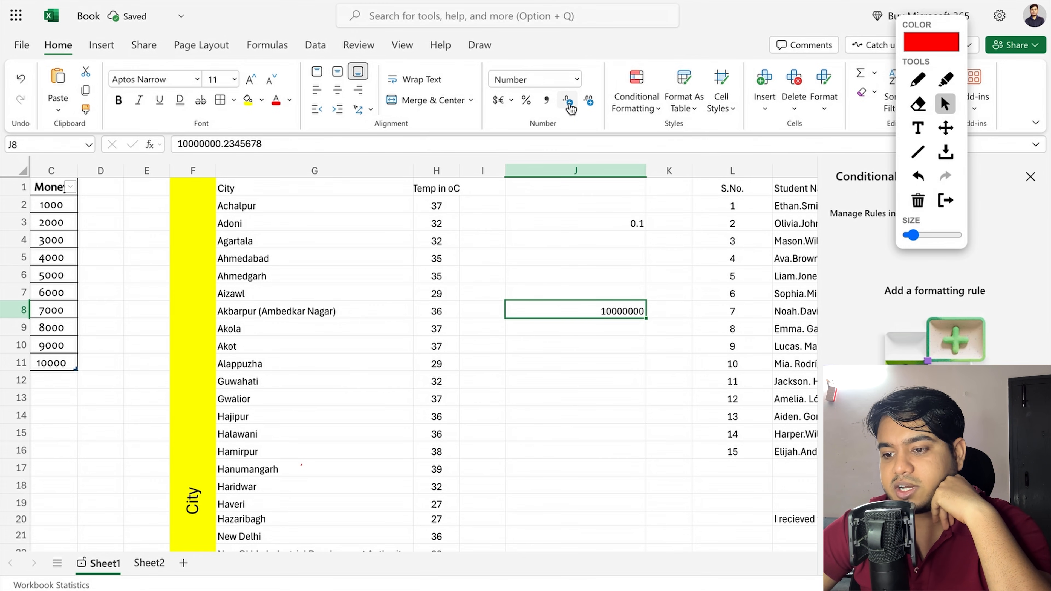
Increase the decimal places of J8 to five
{"action": "left_click", "coordinate": [592, 111]}
{"action": "left_click", "coordinate": [593, 111]}
{"action": "left_click", "coordinate": [593, 111]}
{"action": "left_click", "coordinate": [593, 111]}
{"action": "left_click", "coordinate": [593, 111]}
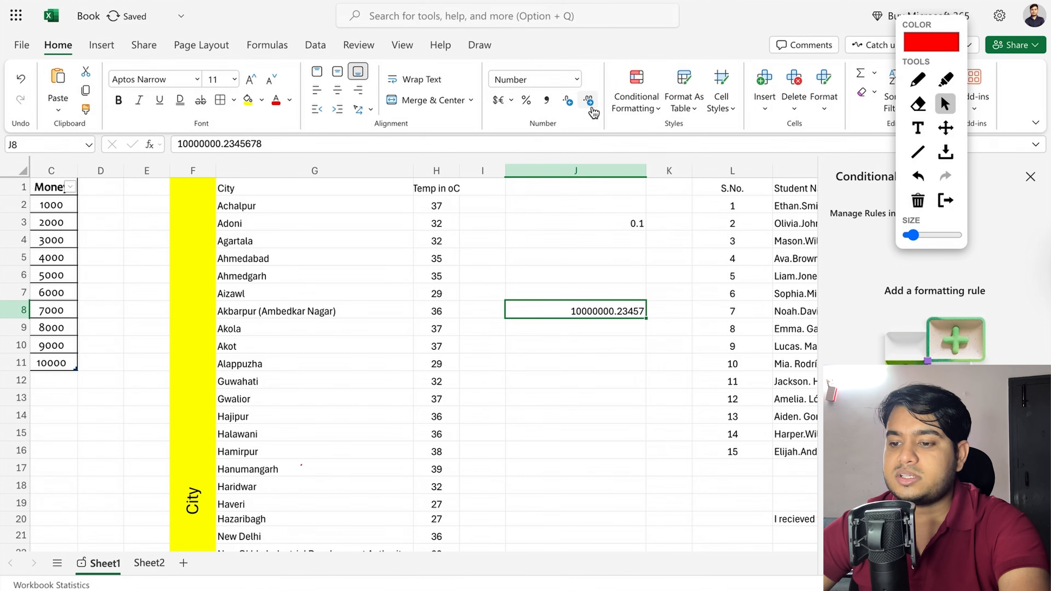
Reduce J8 to a whole number again and restore its first decimal places
{"action": "left_click", "coordinate": [574, 107]}
{"action": "left_click", "coordinate": [574, 107]}
{"action": "left_click", "coordinate": [574, 107]}
{"action": "left_click", "coordinate": [574, 107]}
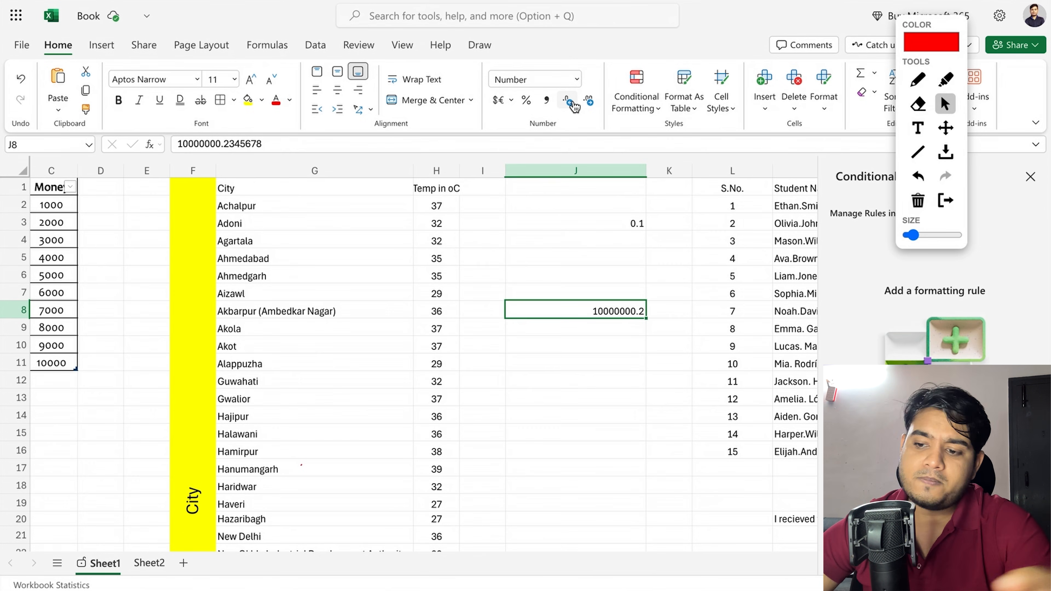
{"action": "left_click", "coordinate": [575, 107]}
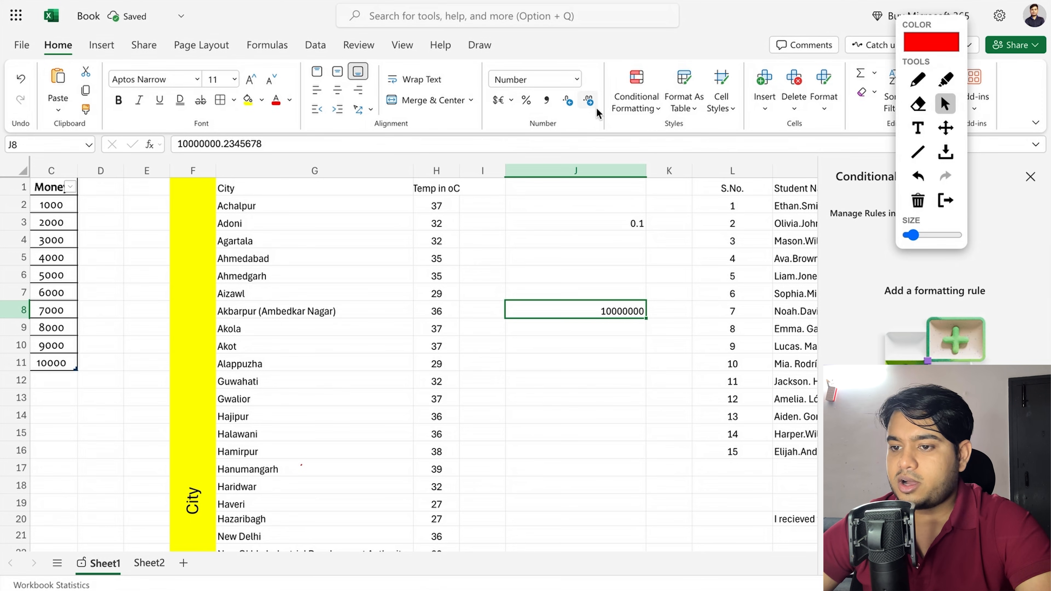
{"action": "left_click", "coordinate": [590, 103]}
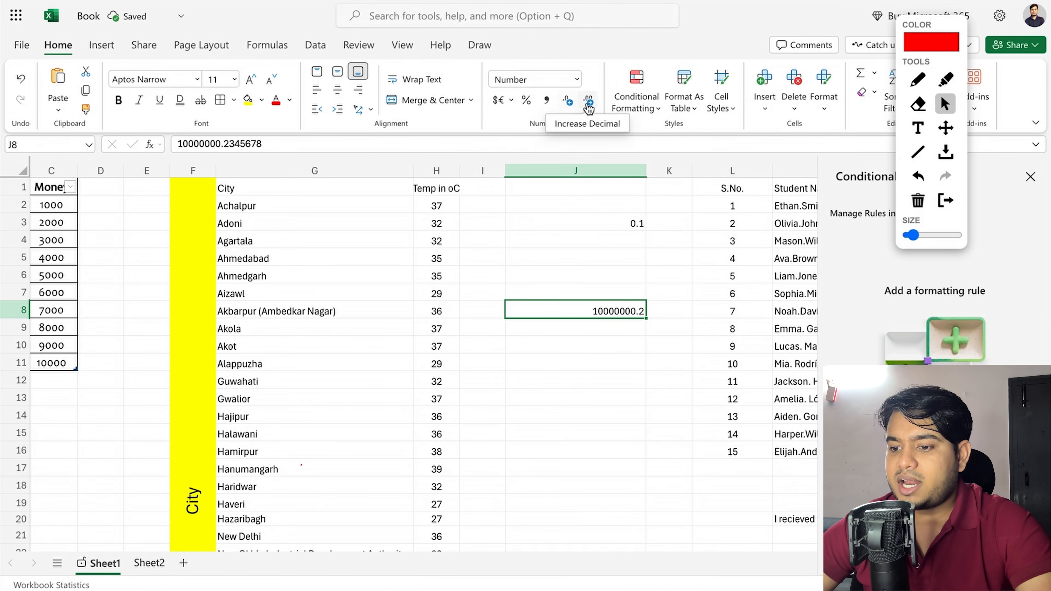
{"action": "left_click", "coordinate": [589, 107]}
Insert a 9 directly after the decimal point of the number in J8
{"action": "double_click", "coordinate": [634, 310]}
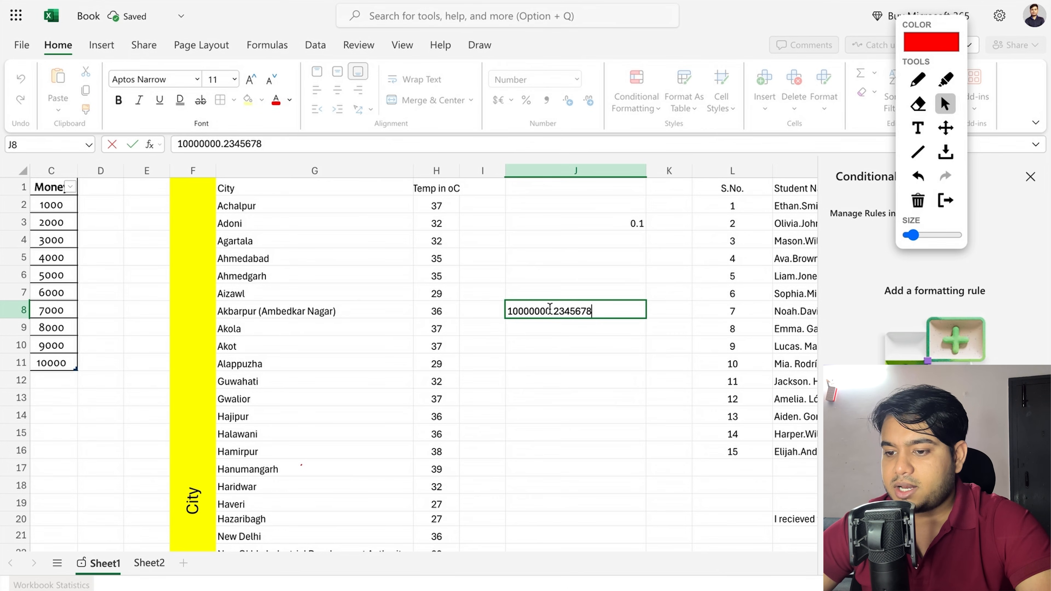
{"action": "left_click", "coordinate": [554, 309]}
{"action": "type", "text": "9"}
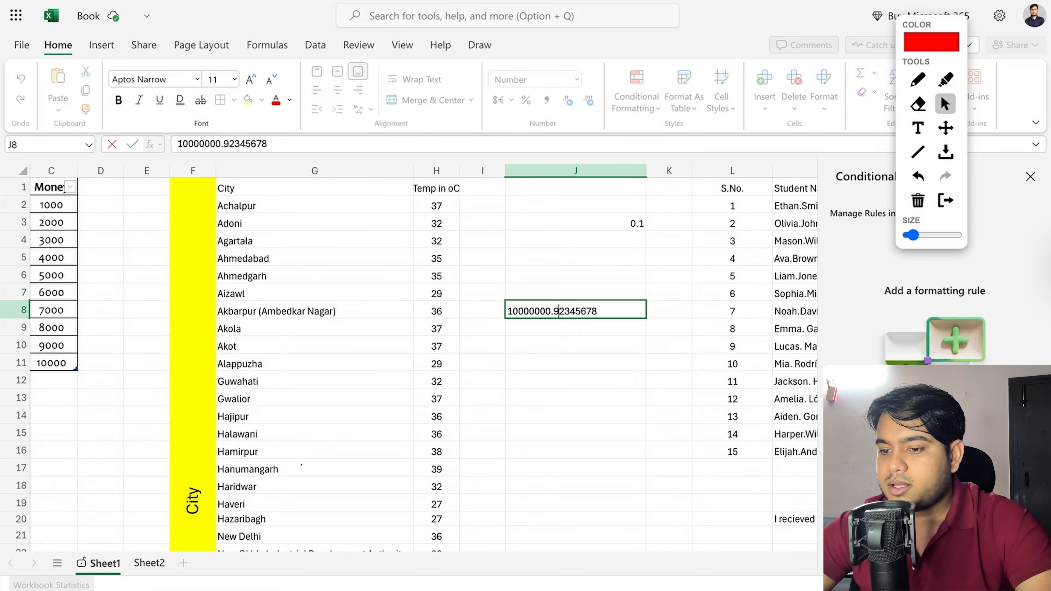
{"action": "key", "text": "Return"}
Decrease the decimal places of the edited number in J8 to zero
{"action": "left_click", "coordinate": [597, 310]}
{"action": "left_click", "coordinate": [568, 101]}
{"action": "left_click", "coordinate": [568, 101]}
{"action": "left_click", "coordinate": [568, 101]}
{"action": "left_click", "coordinate": [568, 101]}
{"action": "left_click", "coordinate": [569, 102]}
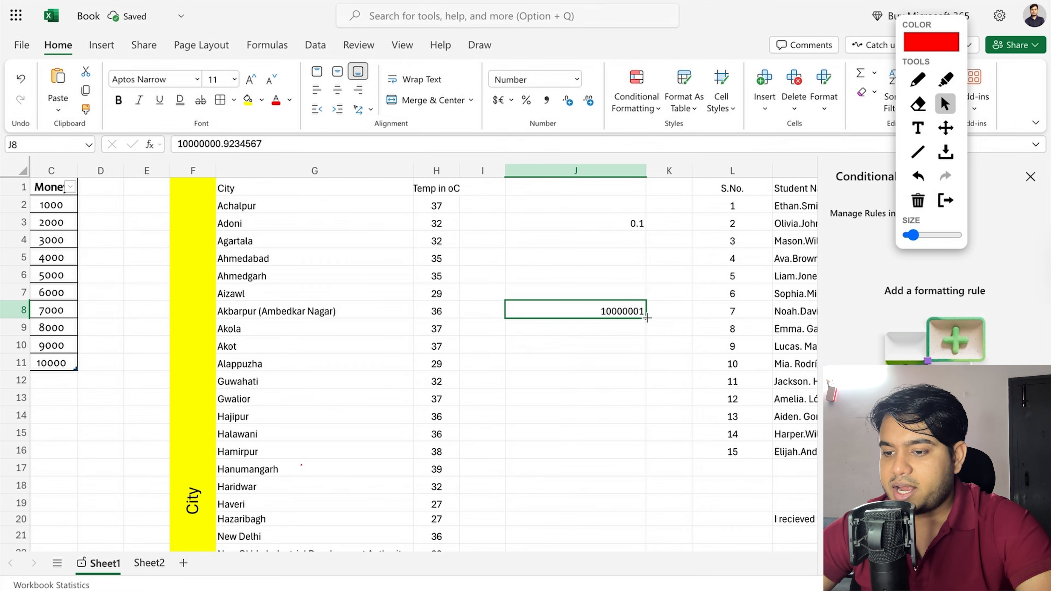
{"action": "scroll", "coordinate": [648, 318], "scroll_direction": "up", "scroll_amount": 2}
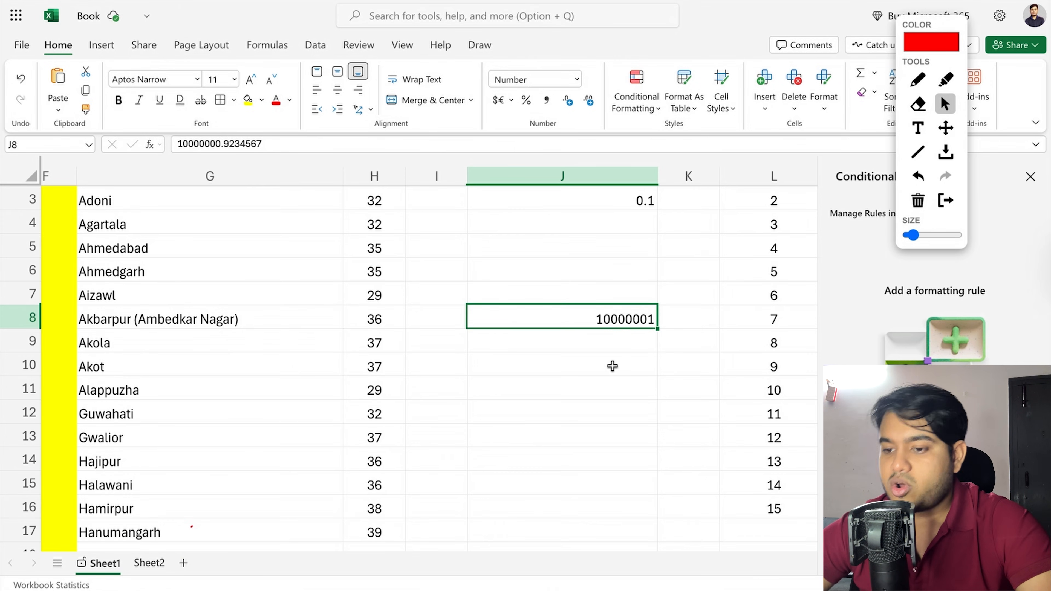
{"action": "scroll", "coordinate": [611, 369], "scroll_direction": "down", "scroll_amount": 5}
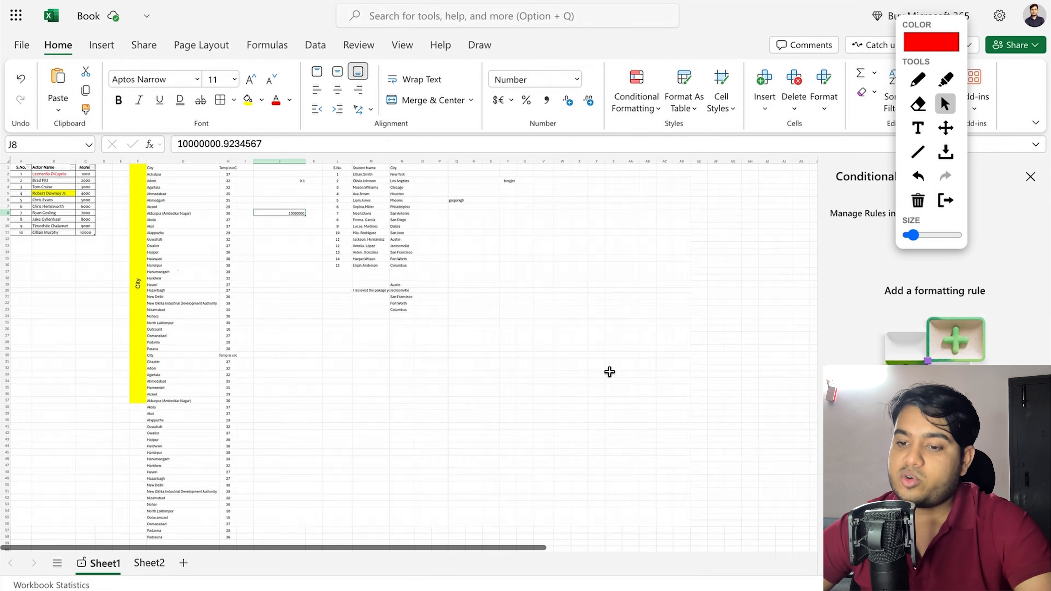
{"action": "scroll", "coordinate": [449, 349], "scroll_direction": "up", "scroll_amount": 5}
{"action": "scroll", "coordinate": [449, 349], "scroll_direction": "up", "scroll_amount": 5}
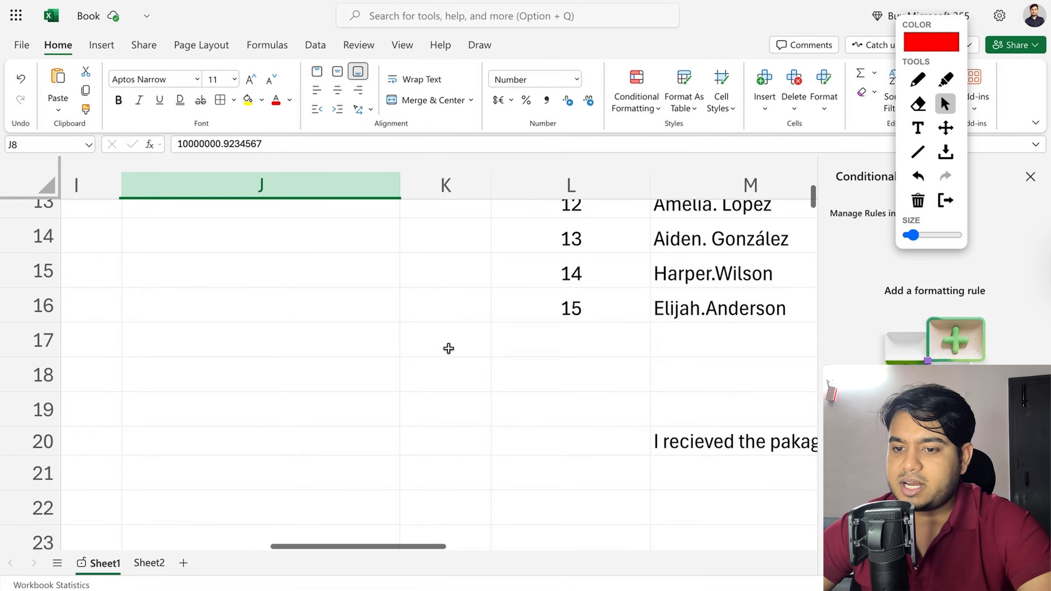
{"action": "scroll", "coordinate": [448, 349], "scroll_direction": "down", "scroll_amount": 5}
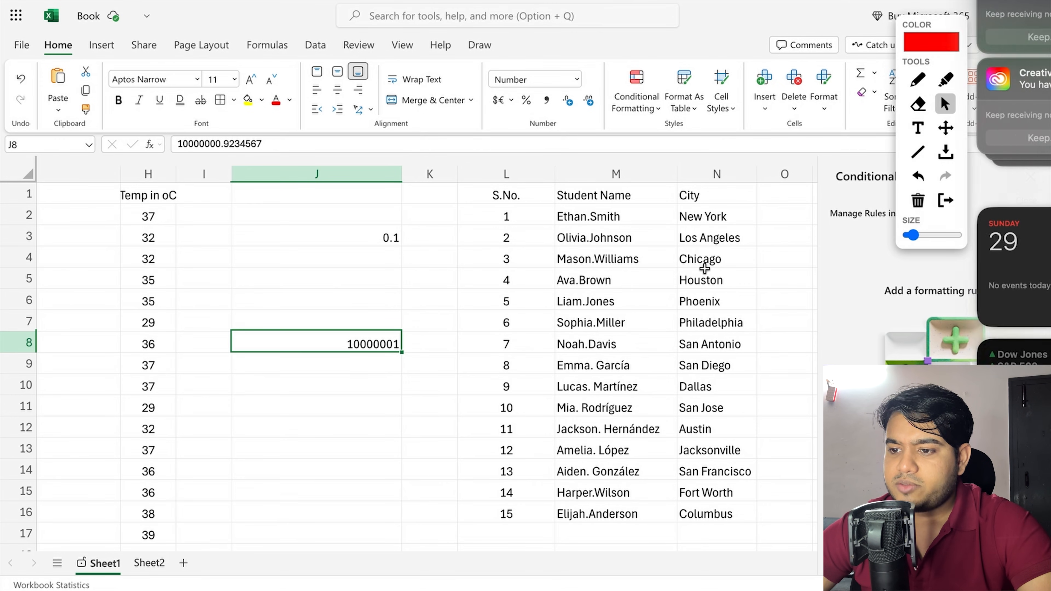
{"action": "scroll", "coordinate": [705, 268], "scroll_direction": "right", "scroll_amount": 2}
{"action": "scroll", "coordinate": [705, 268], "scroll_direction": "left", "scroll_amount": 5}
{"action": "scroll", "coordinate": [705, 268], "scroll_direction": "left", "scroll_amount": 5}
{"action": "scroll", "coordinate": [705, 268], "scroll_direction": "down", "scroll_amount": 1}
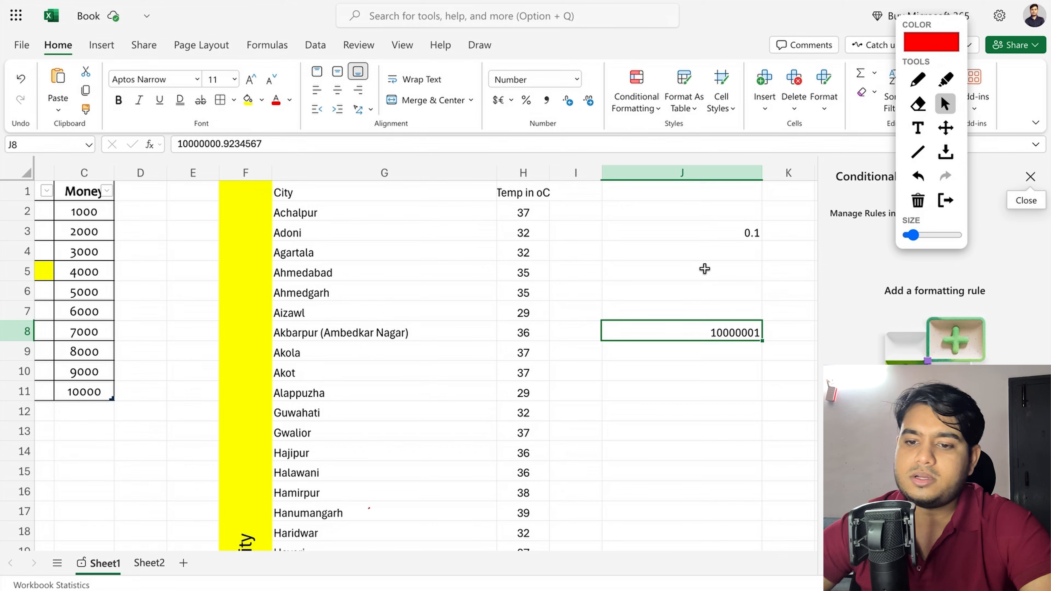
Apply the three-colour conditional formatting scale to G1:H18 with green for high, yellow for middle and red for low temperatures
{"action": "left_click_drag", "start_coordinate": [410, 191], "coordinate": [520, 521]}
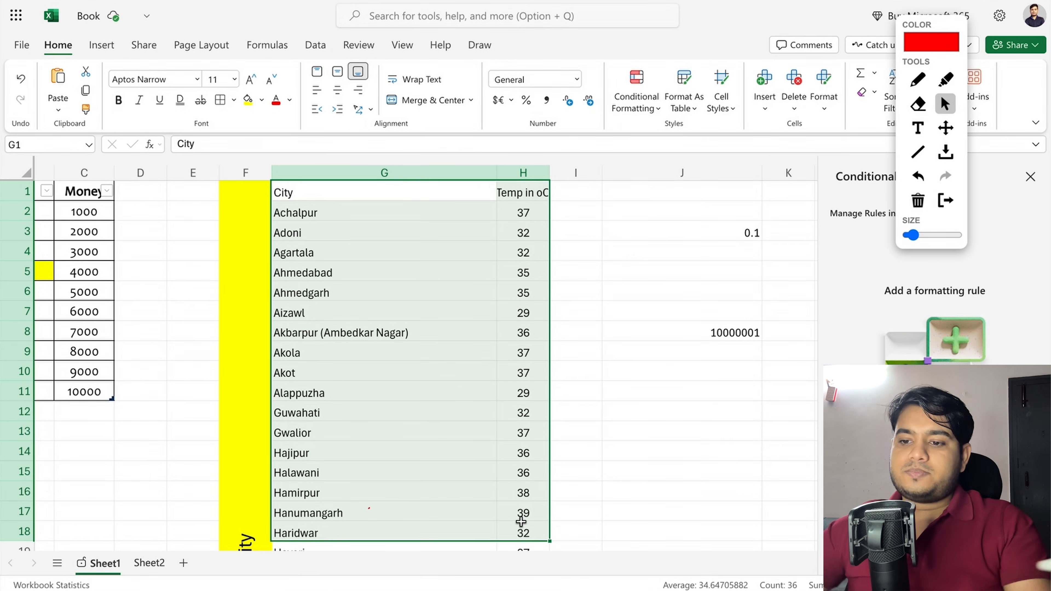
{"action": "left_click", "coordinate": [651, 108]}
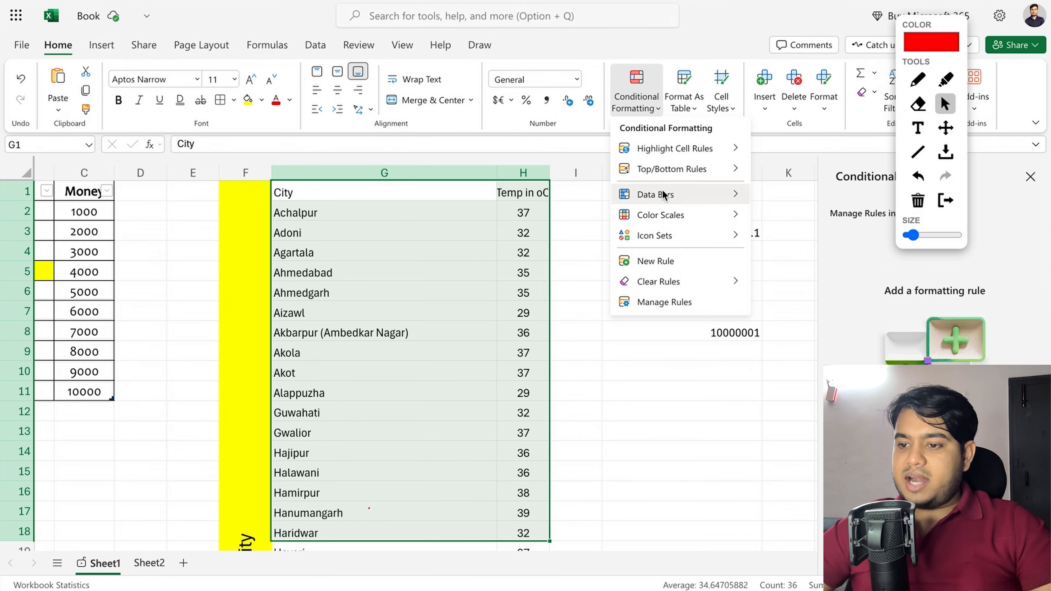
{"action": "mouse_move", "coordinate": [665, 216]}
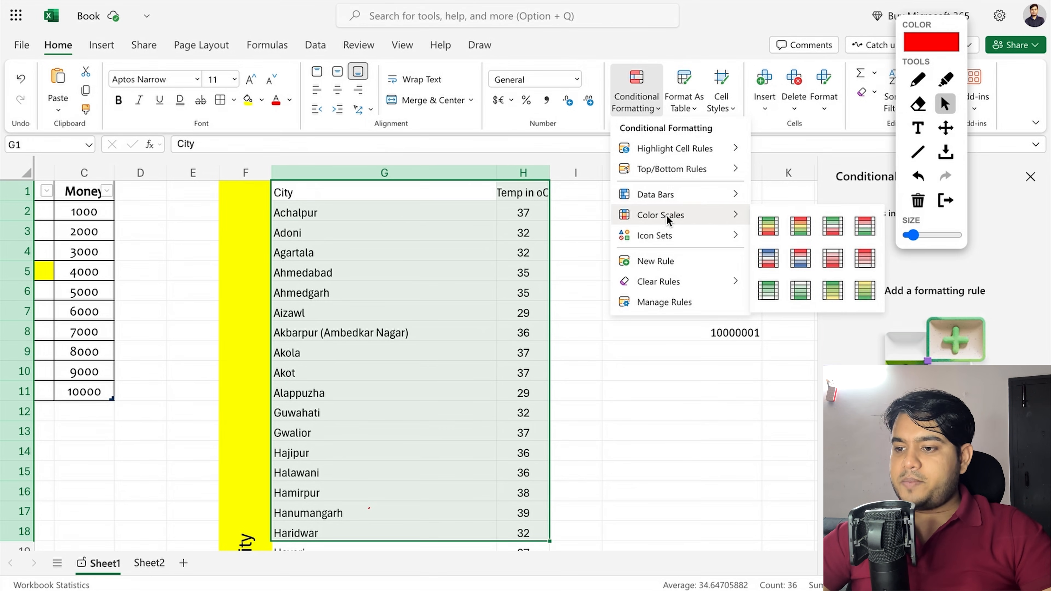
{"action": "left_click", "coordinate": [767, 225]}
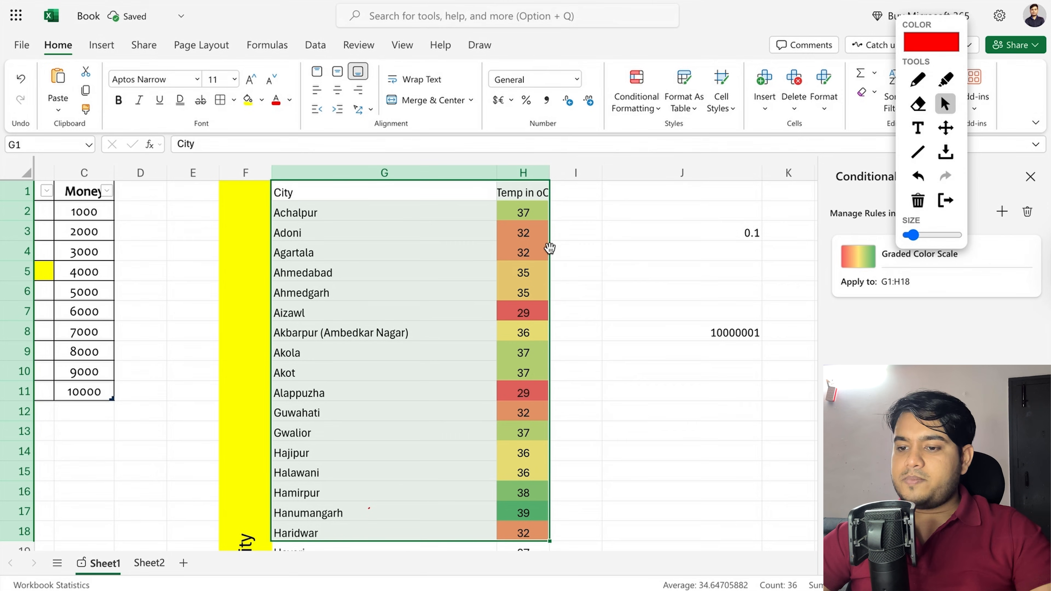
{"action": "scroll", "coordinate": [524, 356], "scroll_direction": "down", "scroll_amount": 3}
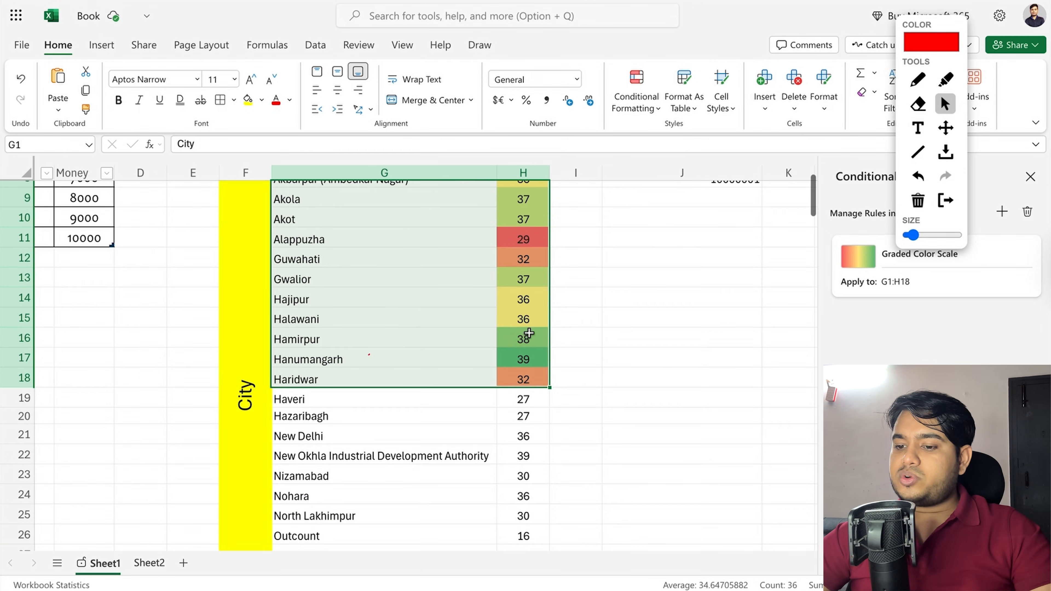
{"action": "scroll", "coordinate": [530, 352], "scroll_direction": "up", "scroll_amount": 3}
{"action": "scroll", "coordinate": [535, 352], "scroll_direction": "down", "scroll_amount": 2}
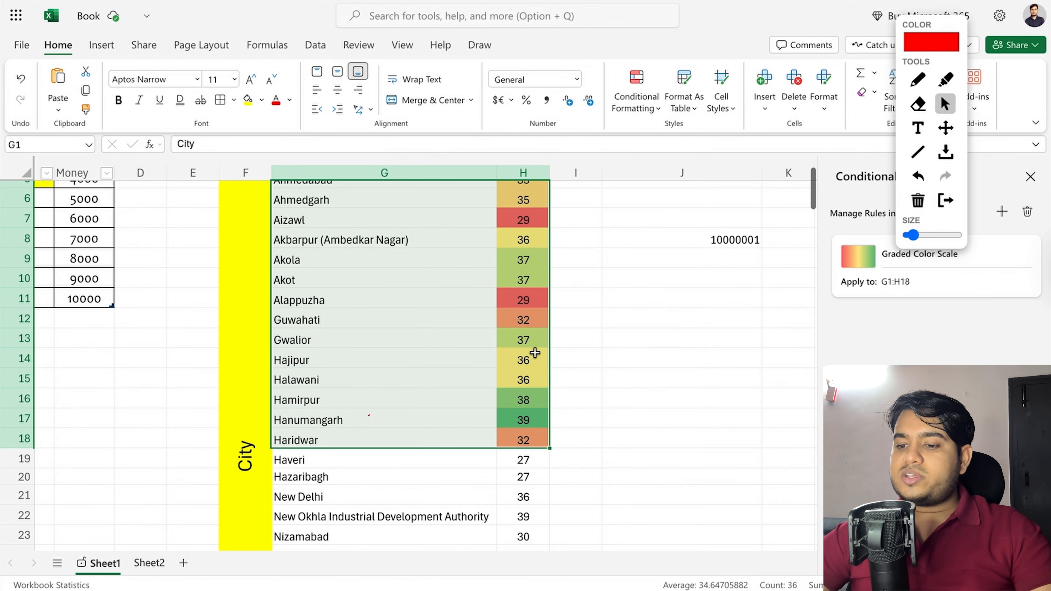
{"action": "scroll", "coordinate": [539, 299], "scroll_direction": "up", "scroll_amount": 2}
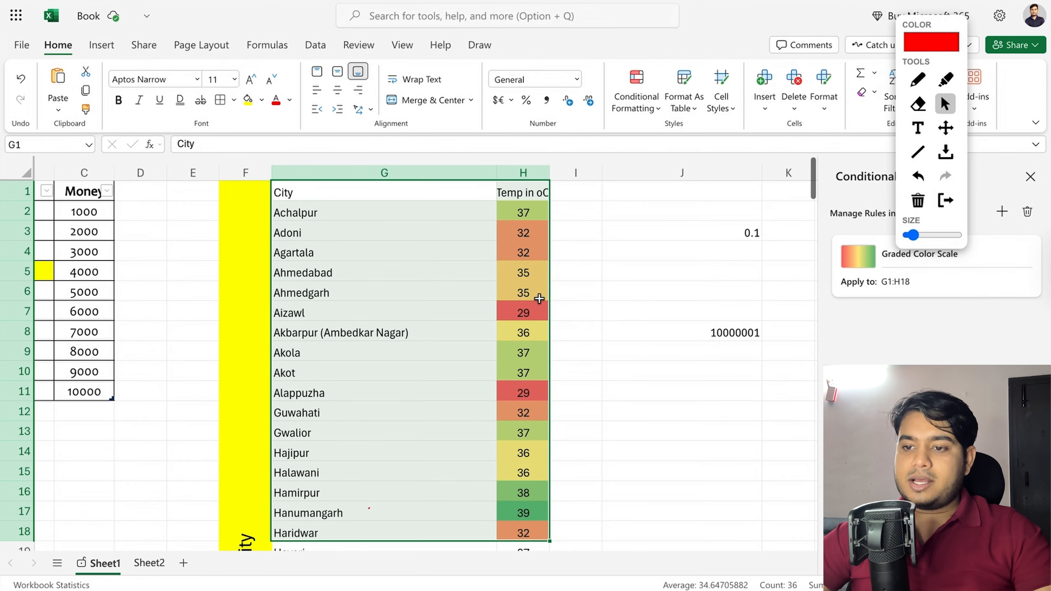
Add the reversed colour scale to G1:H18, with red for high, yellow for middle and green for low temperatures
{"action": "left_click", "coordinate": [636, 91]}
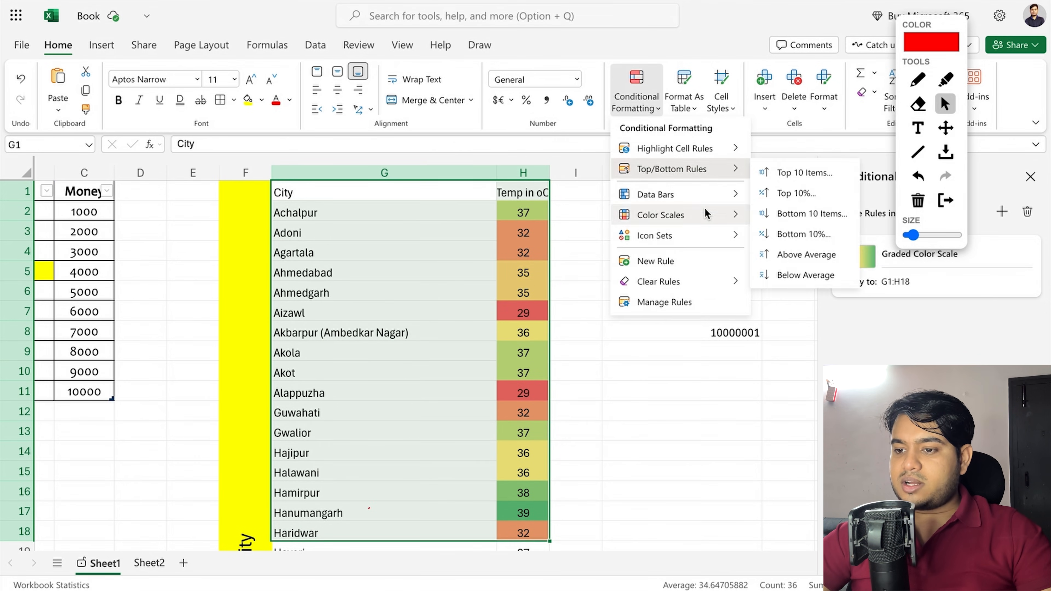
{"action": "mouse_move", "coordinate": [708, 215]}
{"action": "left_click", "coordinate": [818, 227]}
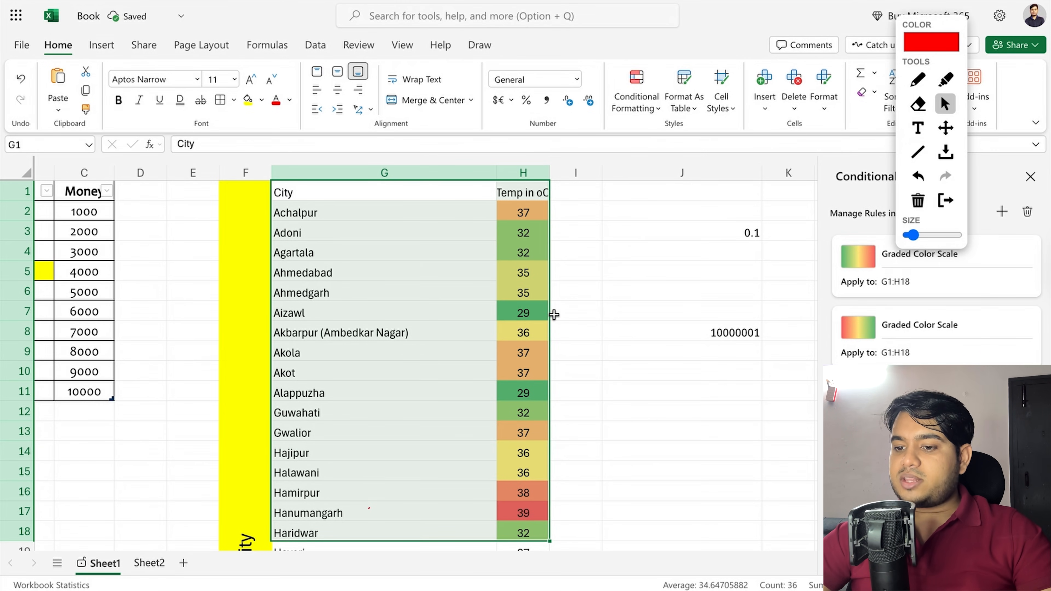
Examine how the reversed colour scale shades the city temperatures in column H, including the rows below the formatted range
{"action": "scroll", "coordinate": [536, 313], "scroll_direction": "down", "scroll_amount": 3}
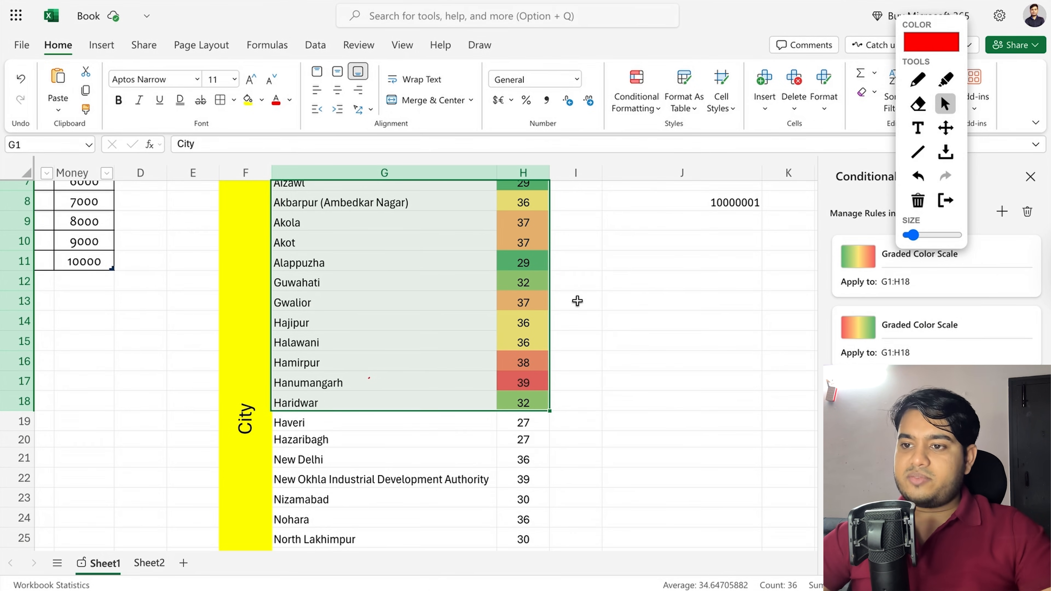
{"action": "scroll", "coordinate": [577, 301], "scroll_direction": "up", "scroll_amount": 3}
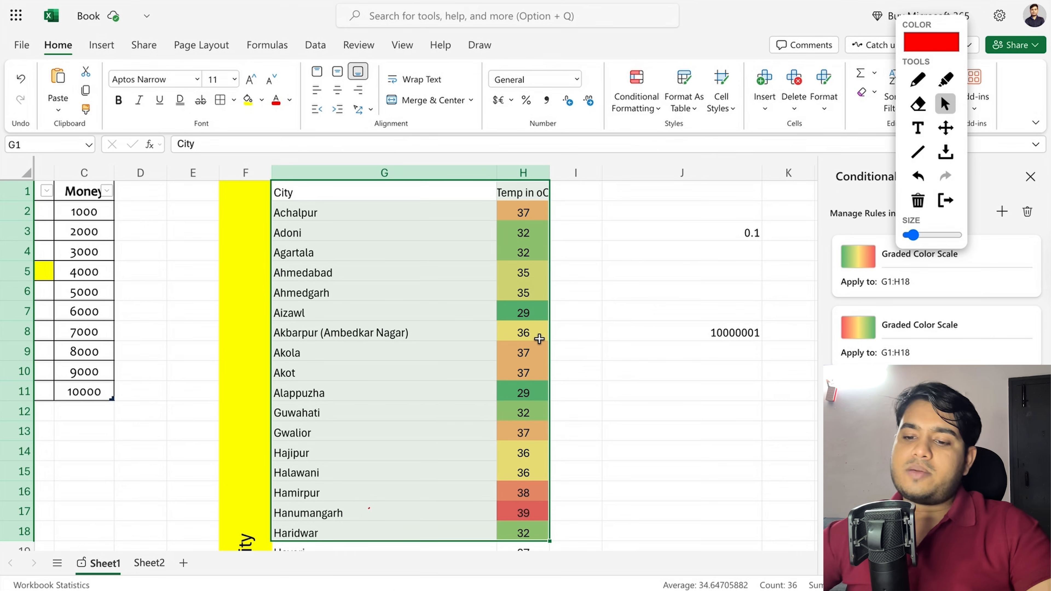
{"action": "scroll", "coordinate": [537, 342], "scroll_direction": "down", "scroll_amount": 1}
{"action": "scroll", "coordinate": [537, 342], "scroll_direction": "up", "scroll_amount": 1}
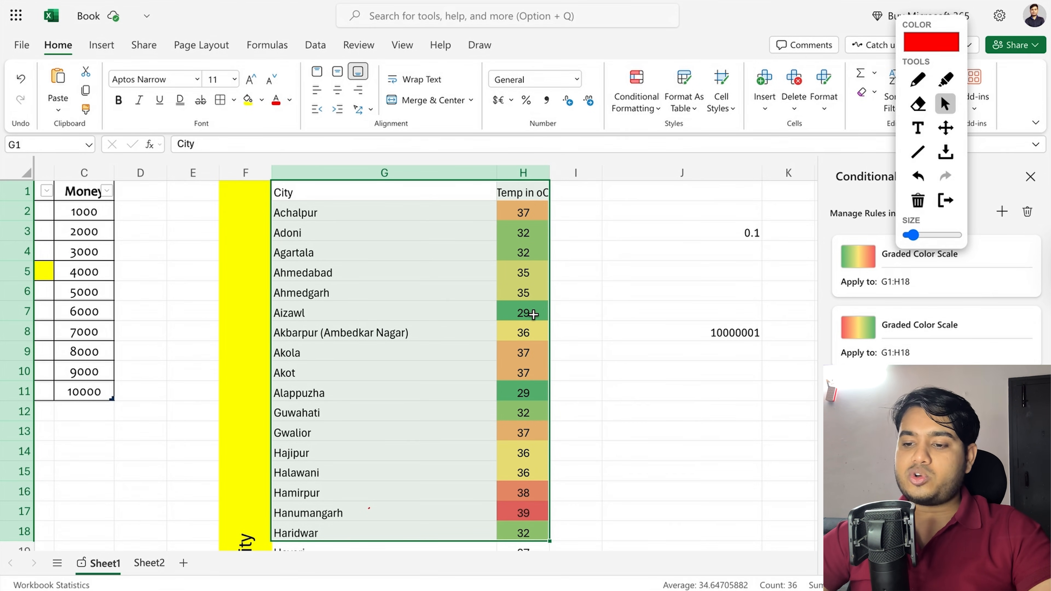
{"action": "scroll", "coordinate": [533, 315], "scroll_direction": "down", "scroll_amount": 5}
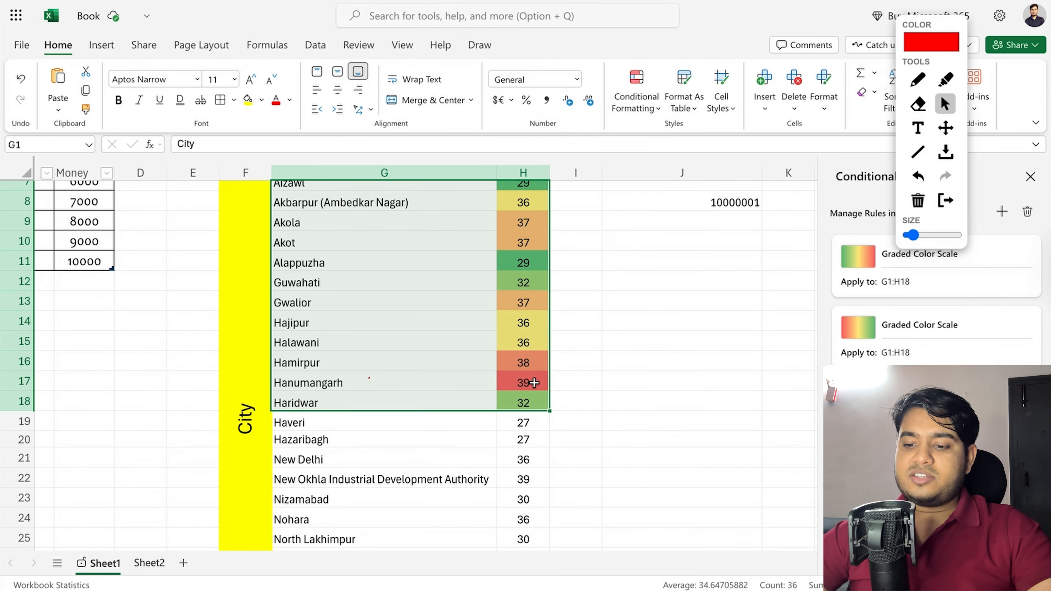
{"action": "scroll", "coordinate": [533, 374], "scroll_direction": "up", "scroll_amount": 5}
{"action": "scroll", "coordinate": [523, 233], "scroll_direction": "down", "scroll_amount": 3}
{"action": "scroll", "coordinate": [500, 207], "scroll_direction": "up", "scroll_amount": 3}
{"action": "scroll", "coordinate": [523, 372], "scroll_direction": "down", "scroll_amount": 9}
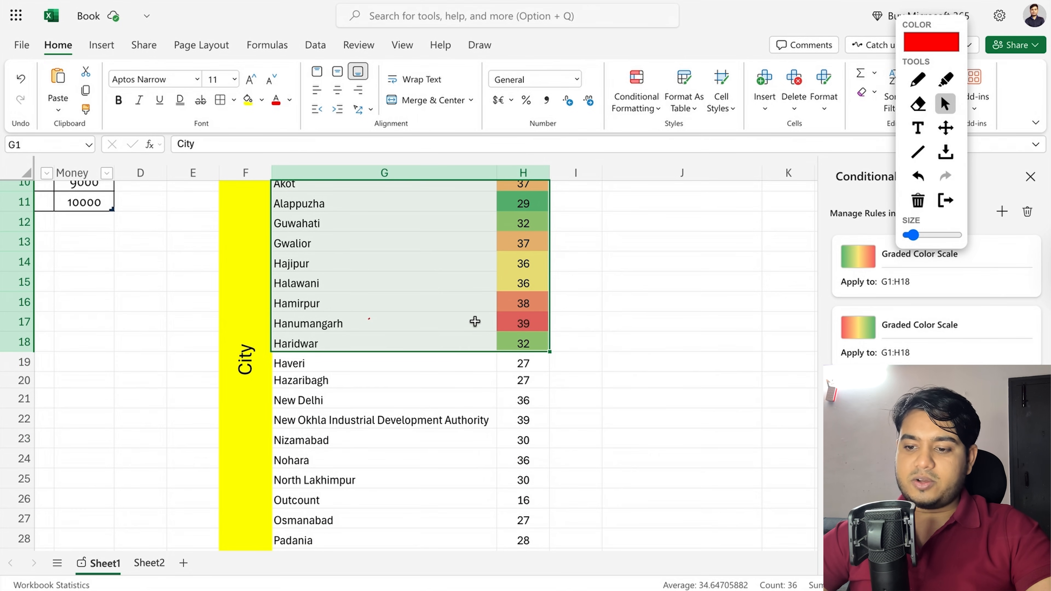
{"action": "scroll", "coordinate": [475, 322], "scroll_direction": "up", "scroll_amount": 4}
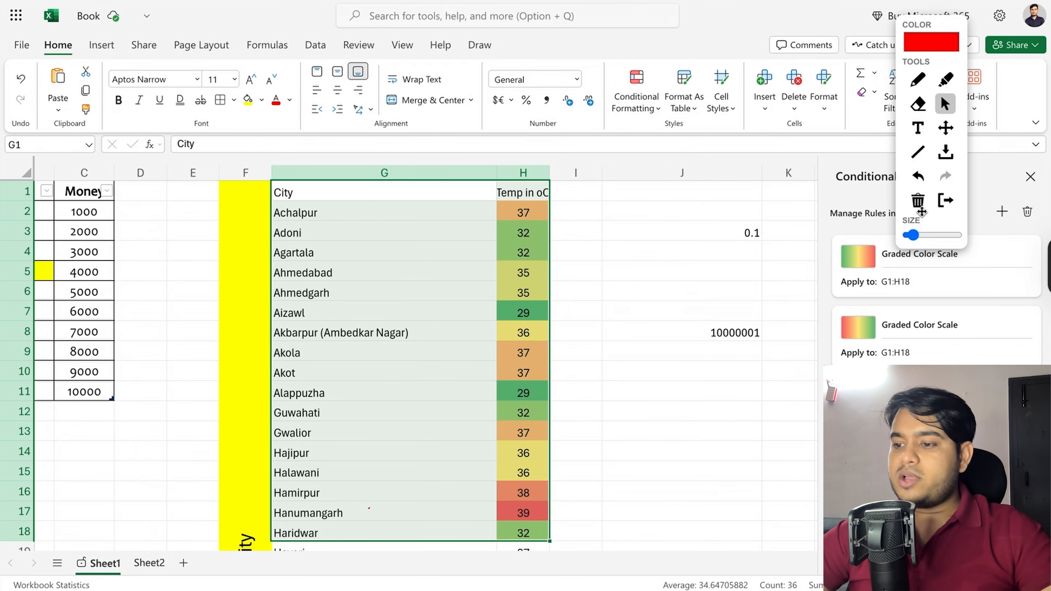
Compare the two graded colour scale rules for G1:H18 with the shading of the city temperatures
{"action": "mouse_move", "coordinate": [857, 262]}
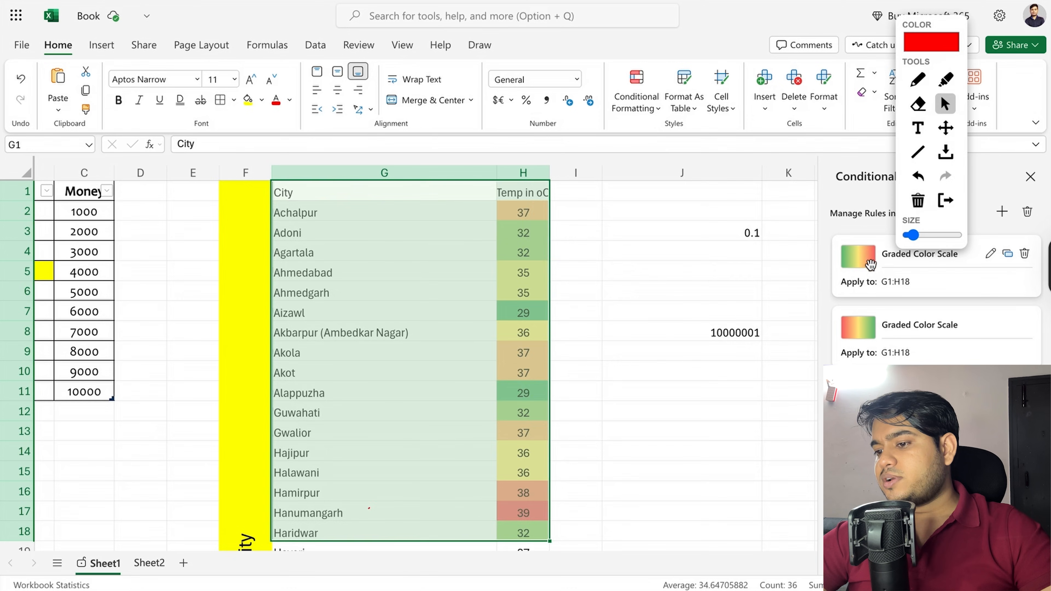
{"action": "scroll", "coordinate": [863, 267], "scroll_direction": "up", "scroll_amount": 5}
{"action": "scroll", "coordinate": [863, 267], "scroll_direction": "down", "scroll_amount": 3}
{"action": "scroll", "coordinate": [770, 276], "scroll_direction": "down", "scroll_amount": 4}
{"action": "scroll", "coordinate": [753, 263], "scroll_direction": "up", "scroll_amount": 6}
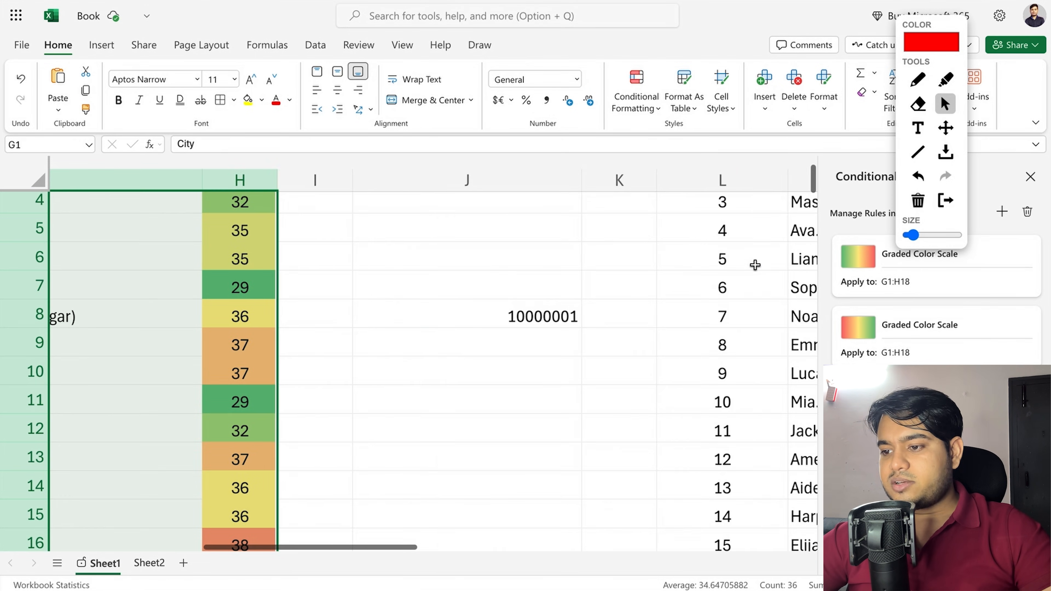
{"action": "scroll", "coordinate": [756, 265], "scroll_direction": "left", "scroll_amount": 6}
{"action": "scroll", "coordinate": [754, 272], "scroll_direction": "up", "scroll_amount": 2}
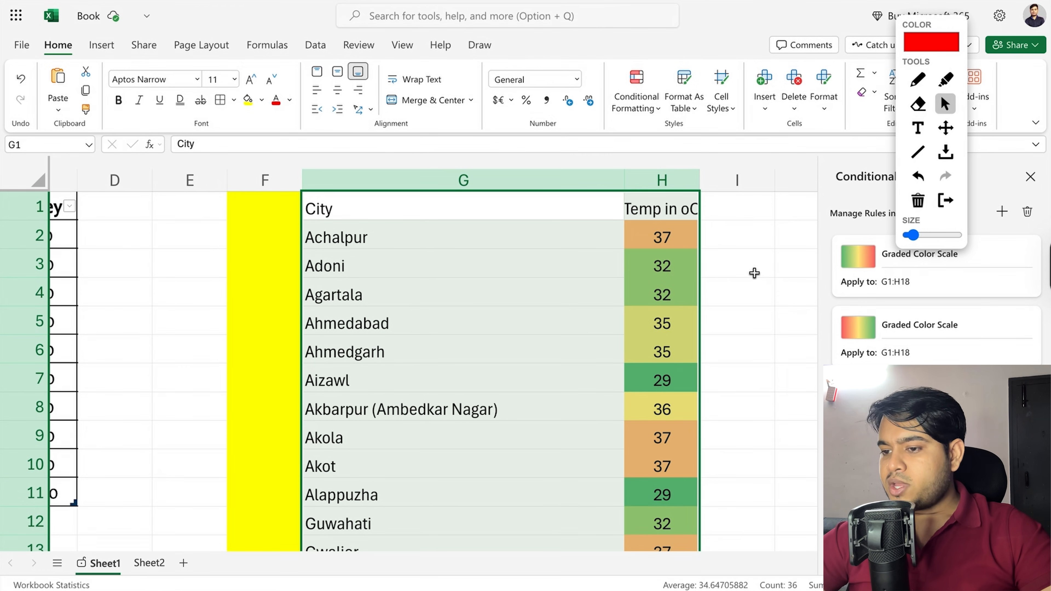
{"action": "scroll", "coordinate": [597, 268], "scroll_direction": "down", "scroll_amount": 4}
{"action": "scroll", "coordinate": [597, 267], "scroll_direction": "up", "scroll_amount": 4}
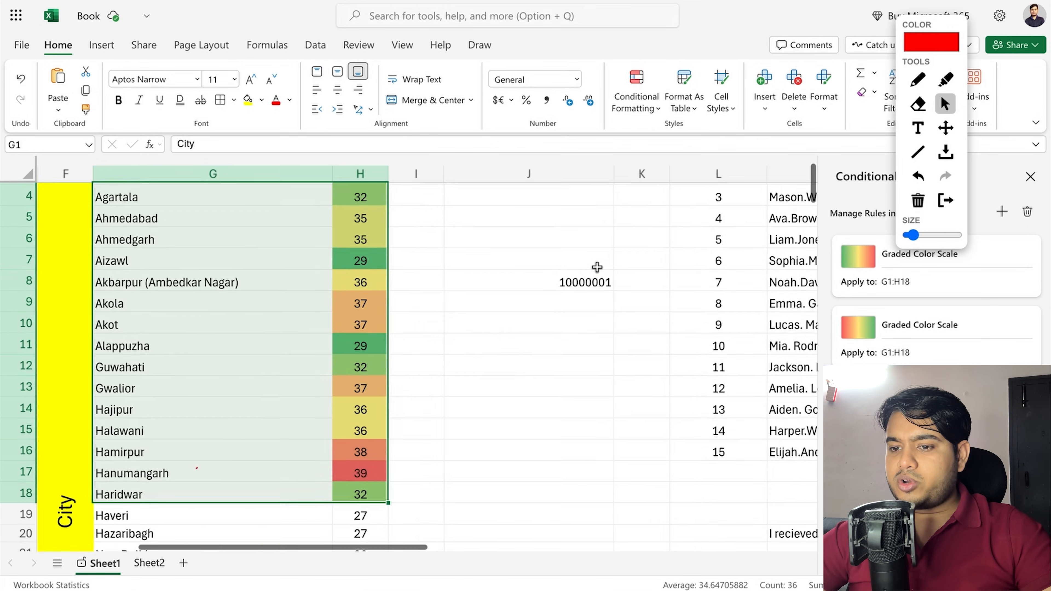
{"action": "scroll", "coordinate": [597, 267], "scroll_direction": "down", "scroll_amount": 1}
{"action": "scroll", "coordinate": [597, 267], "scroll_direction": "up", "scroll_amount": 3}
{"action": "scroll", "coordinate": [597, 268], "scroll_direction": "left", "scroll_amount": 2}
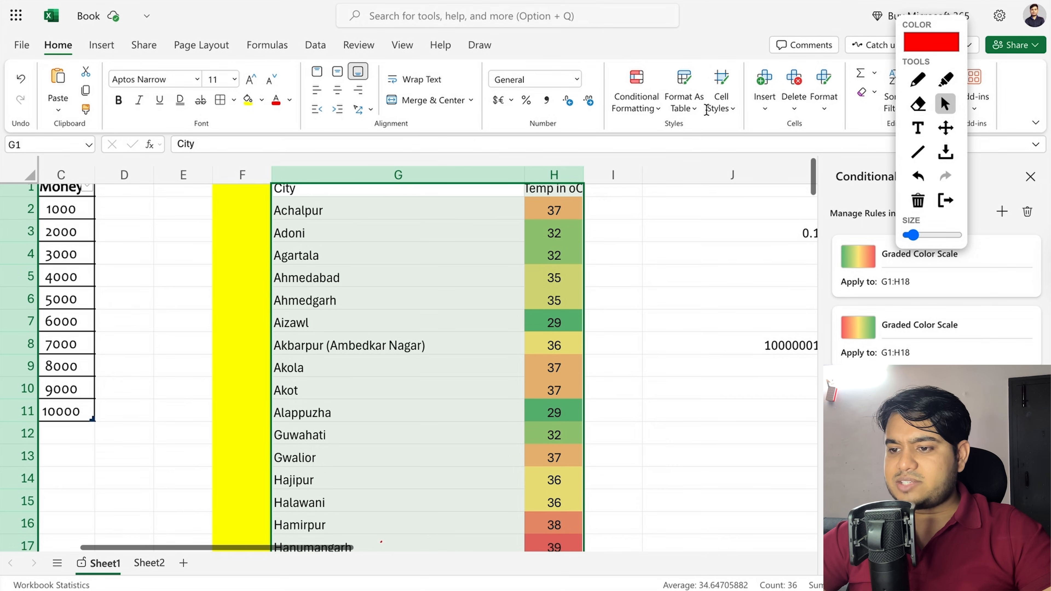
Add a blue-white-red colour scale to G1:H18, with blue for high, white for middle and red for low temperatures
{"action": "left_click", "coordinate": [636, 95]}
{"action": "mouse_move", "coordinate": [681, 218]}
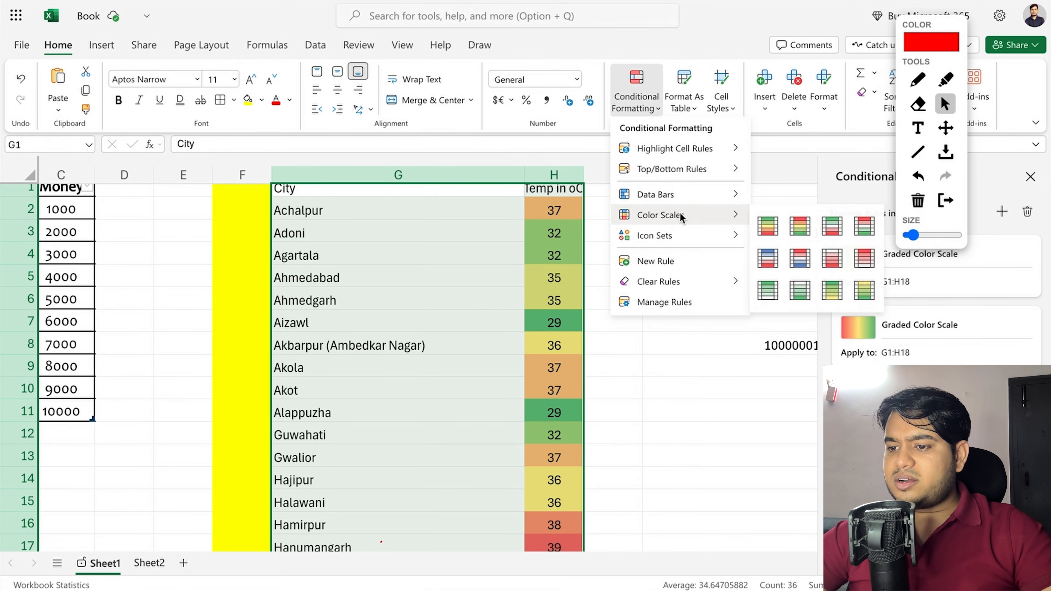
{"action": "left_click", "coordinate": [775, 265]}
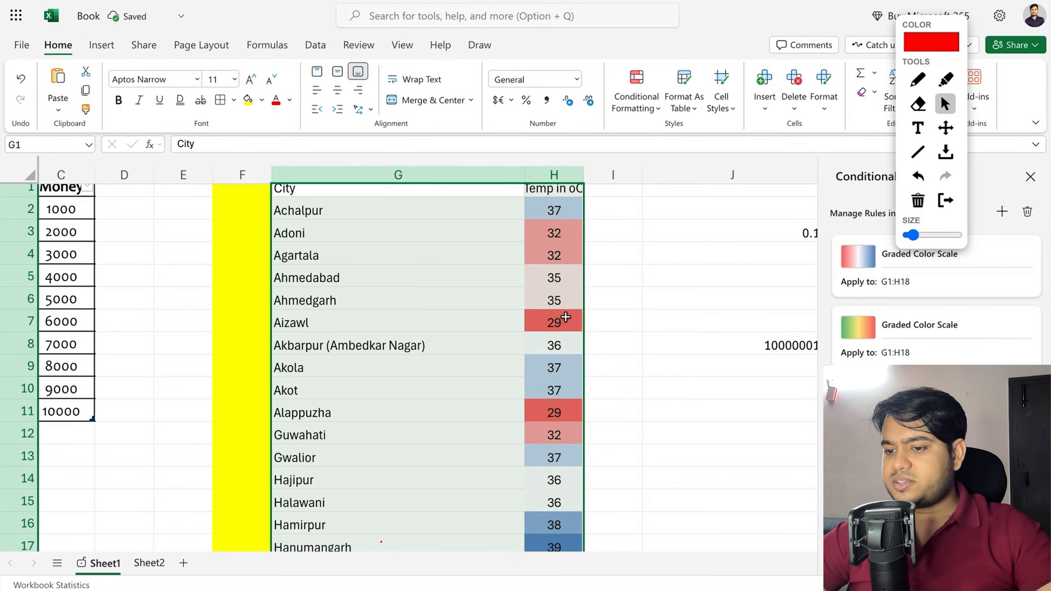
Delete all the conditional formatting rules covering G1:H18 and close the rule manager
{"action": "left_click", "coordinate": [1037, 211]}
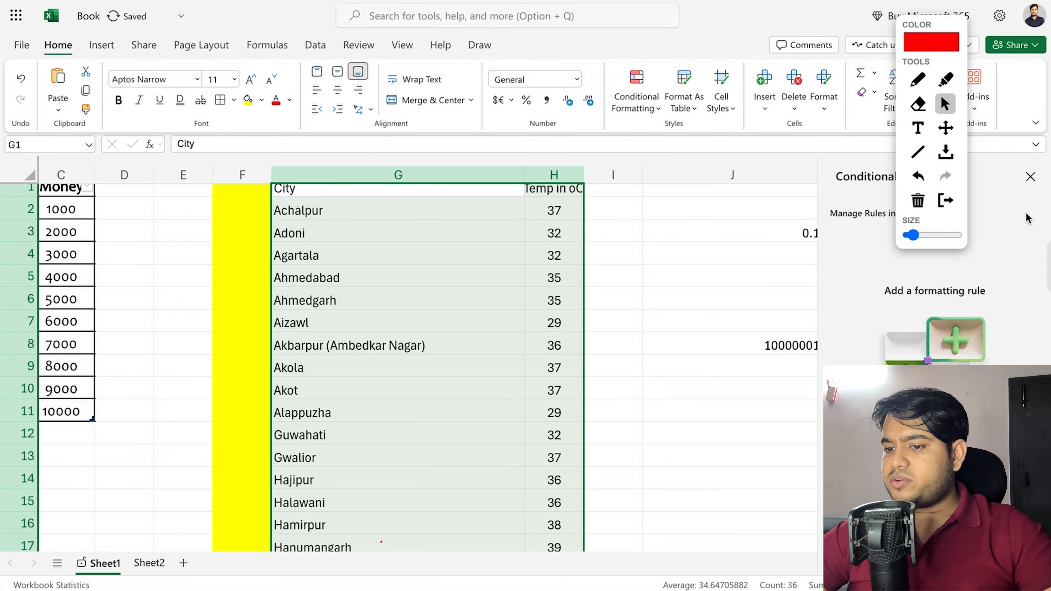
{"action": "left_click", "coordinate": [1030, 178]}
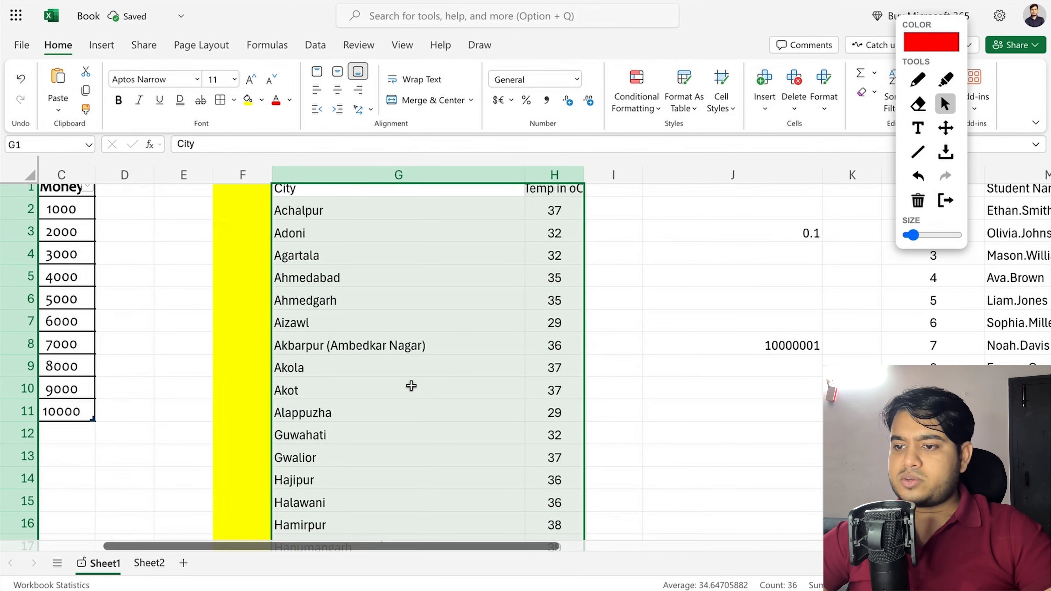
{"action": "scroll", "coordinate": [425, 373], "scroll_direction": "down", "scroll_amount": 3}
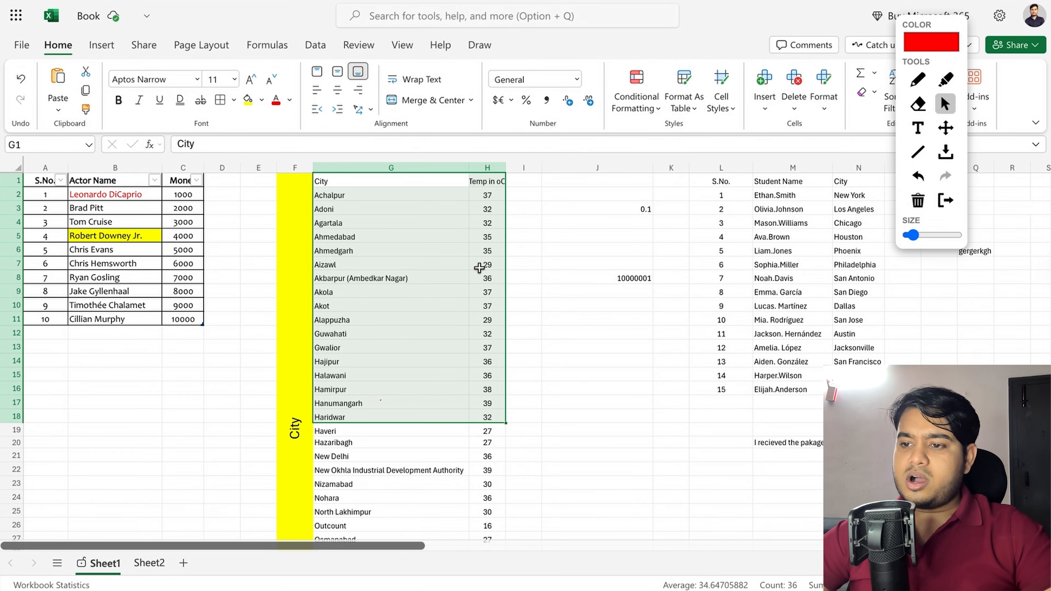
{"action": "scroll", "coordinate": [479, 268], "scroll_direction": "up", "scroll_amount": 3}
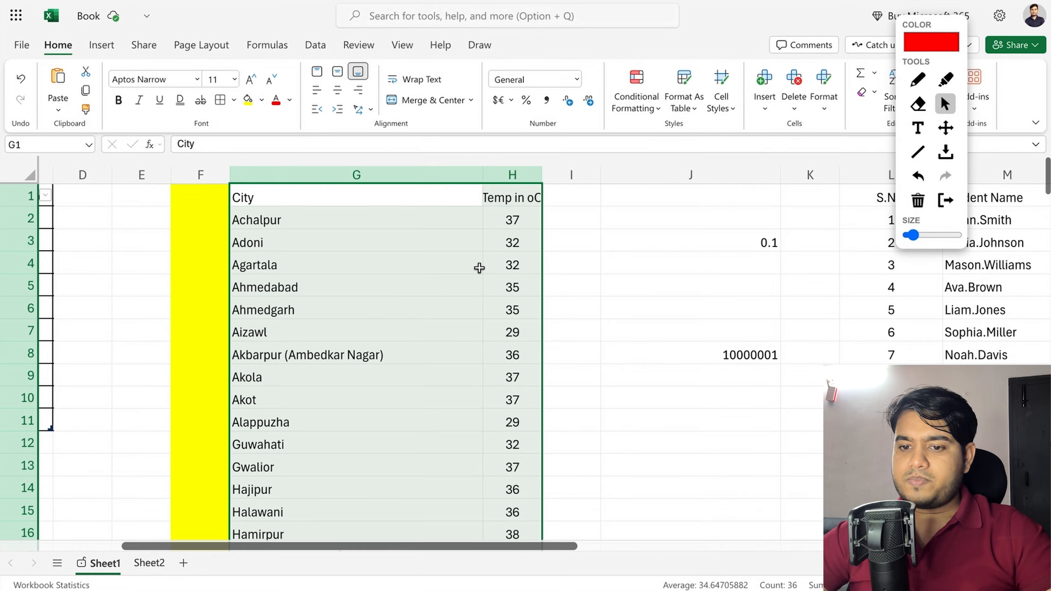